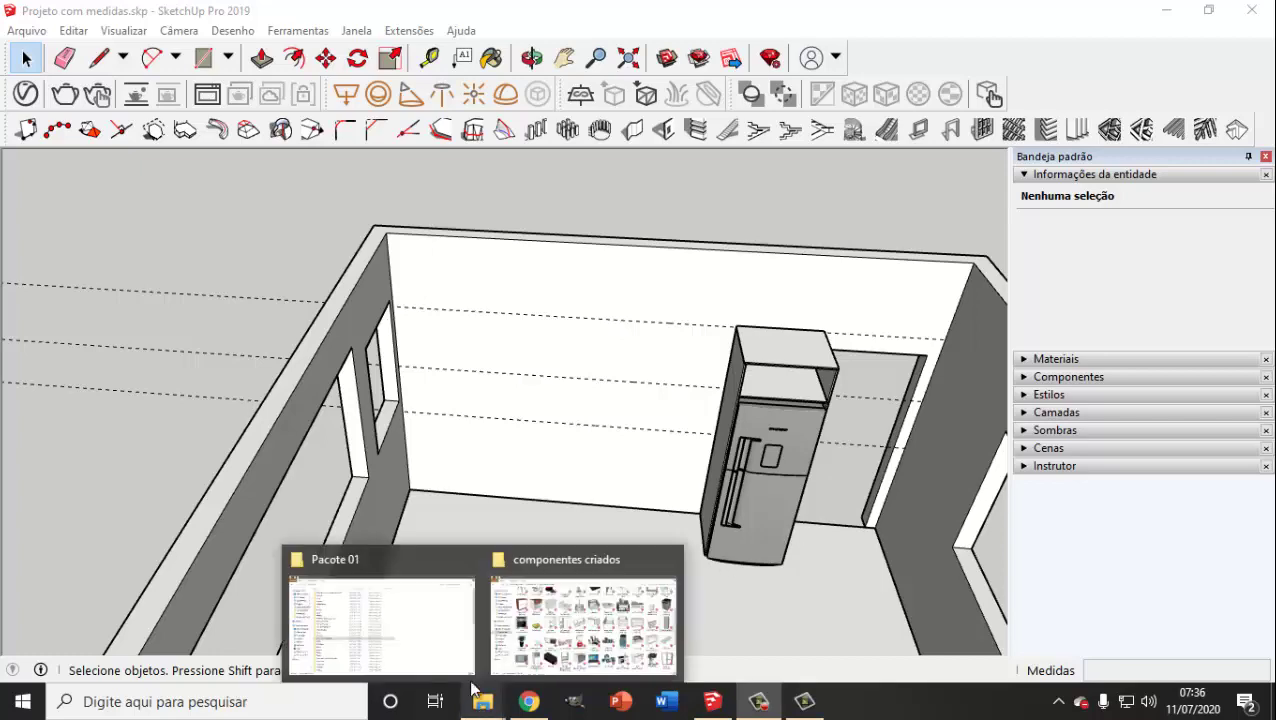
Step: Bring the Pacote 01 folder window forward and scroll through its contents
click(458, 665)
scroll(464, 440, down, 4)
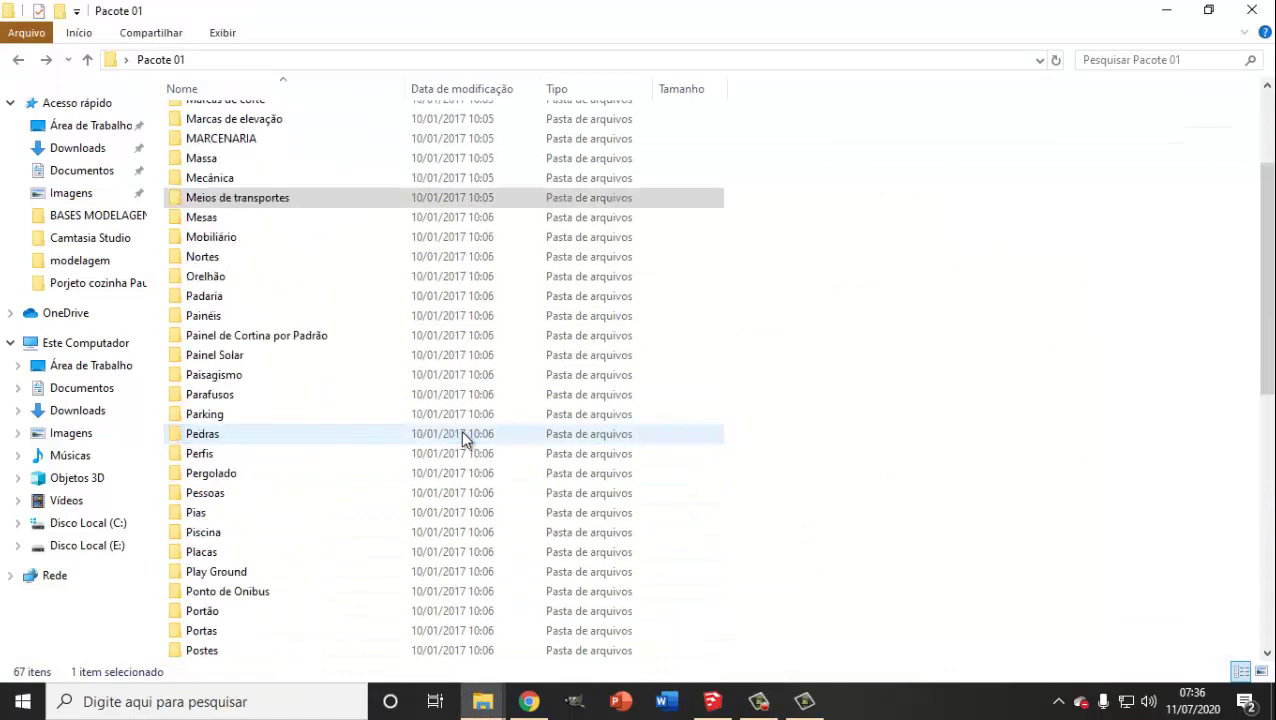
scroll(462, 436, down, 4)
scroll(462, 436, down, 5)
scroll(462, 436, up, 2)
scroll(462, 442, up, 5)
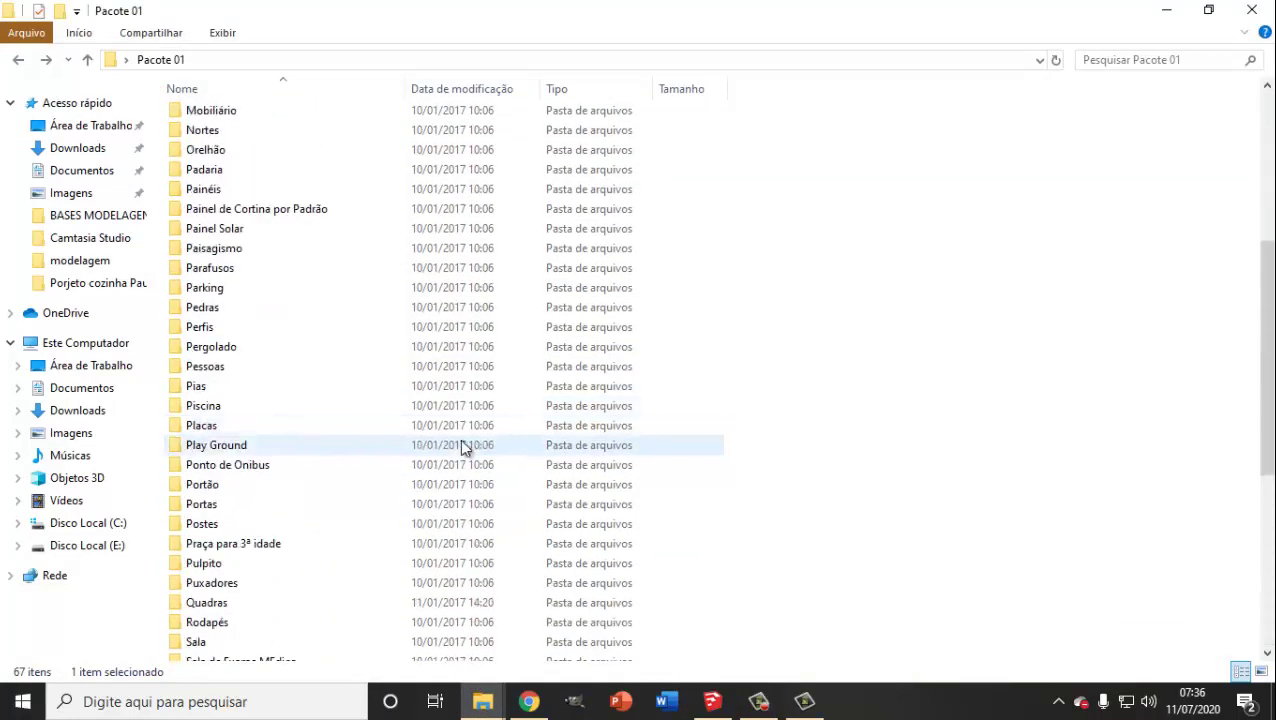
scroll(458, 450, up, 5)
scroll(455, 456, up, 2)
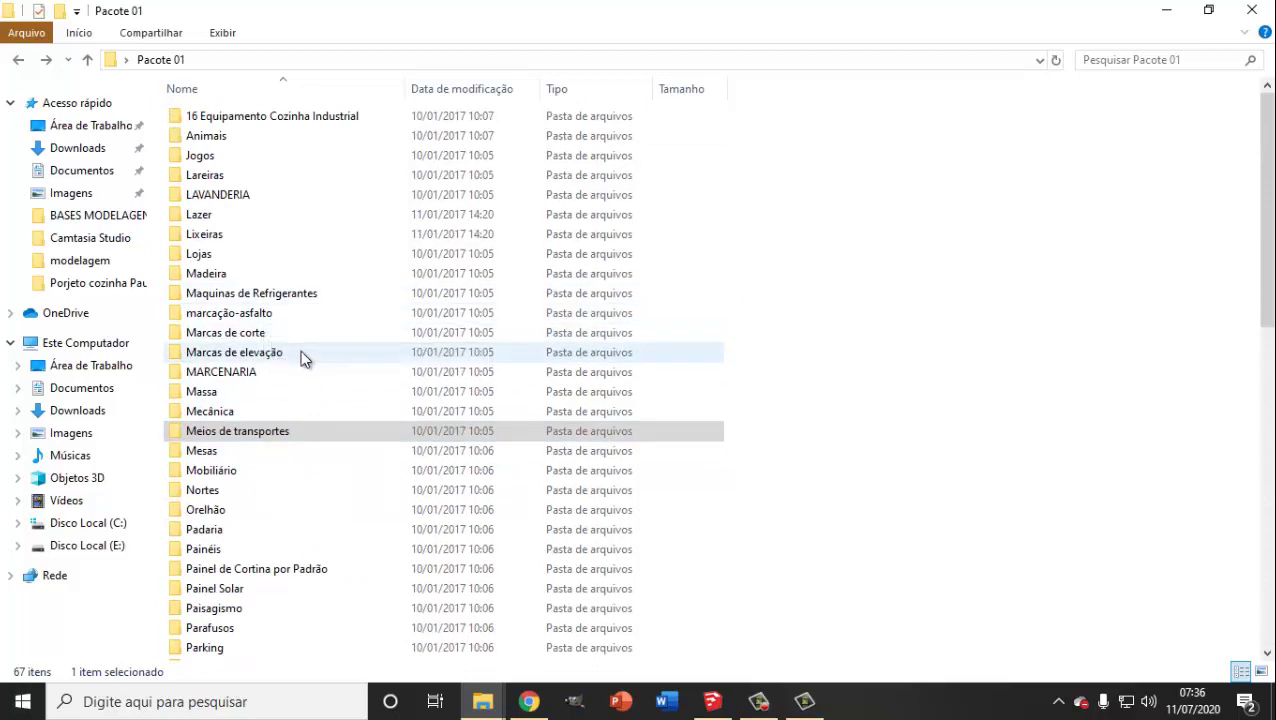
scroll(330, 375, down, 2)
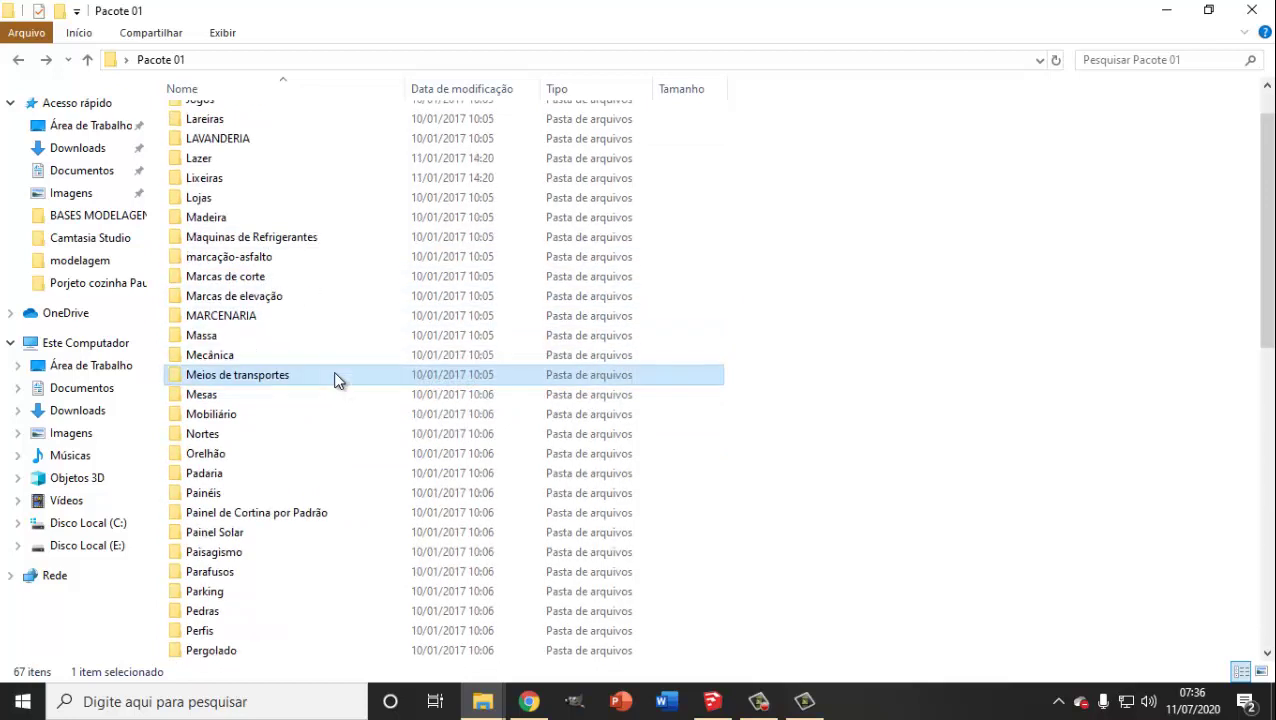
scroll(336, 378, down, 1)
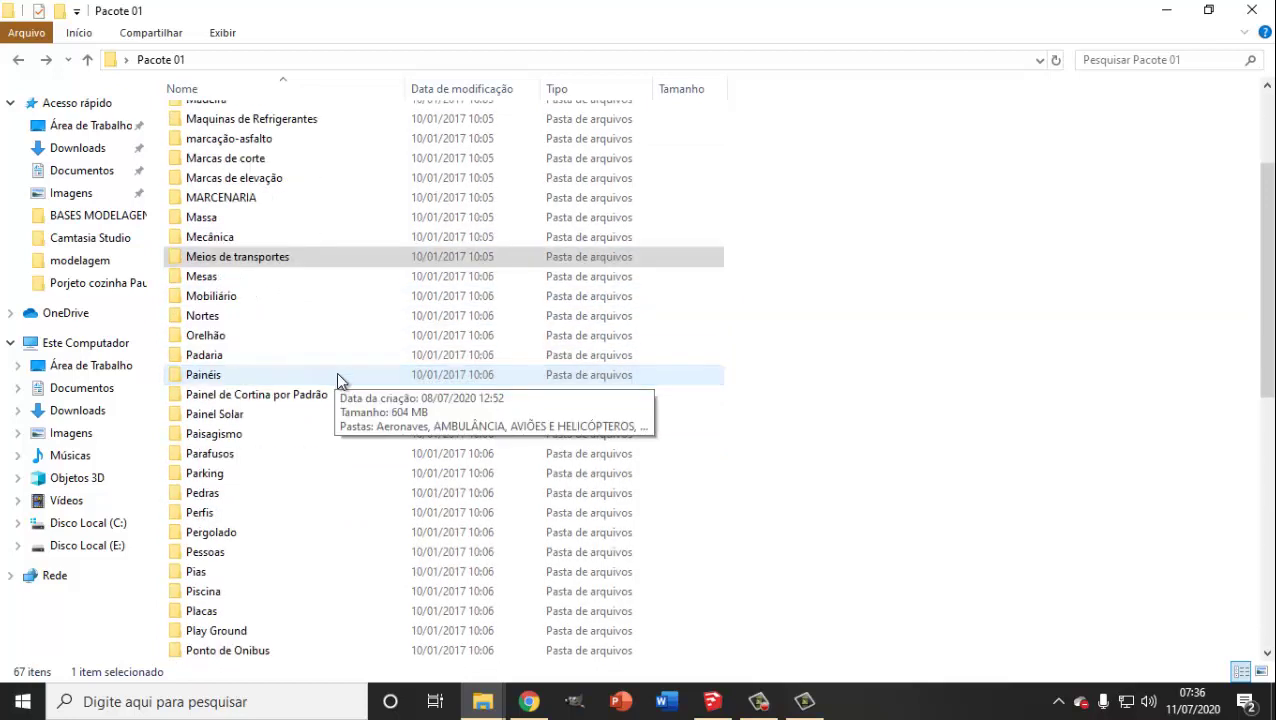
scroll(336, 372, down, 2)
scroll(337, 374, down, 1)
scroll(337, 374, up, 4)
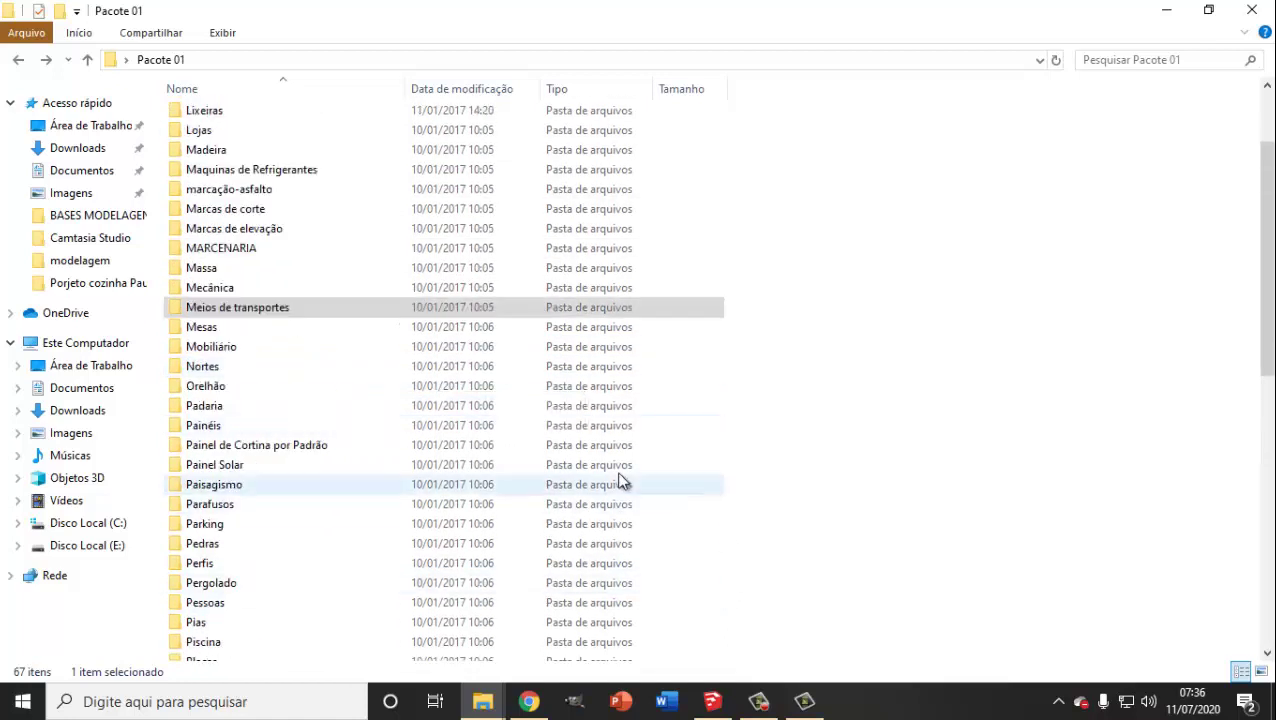
Step: Look through the Mesas, Mobiliário and Meios de transportes folders
click(261, 330)
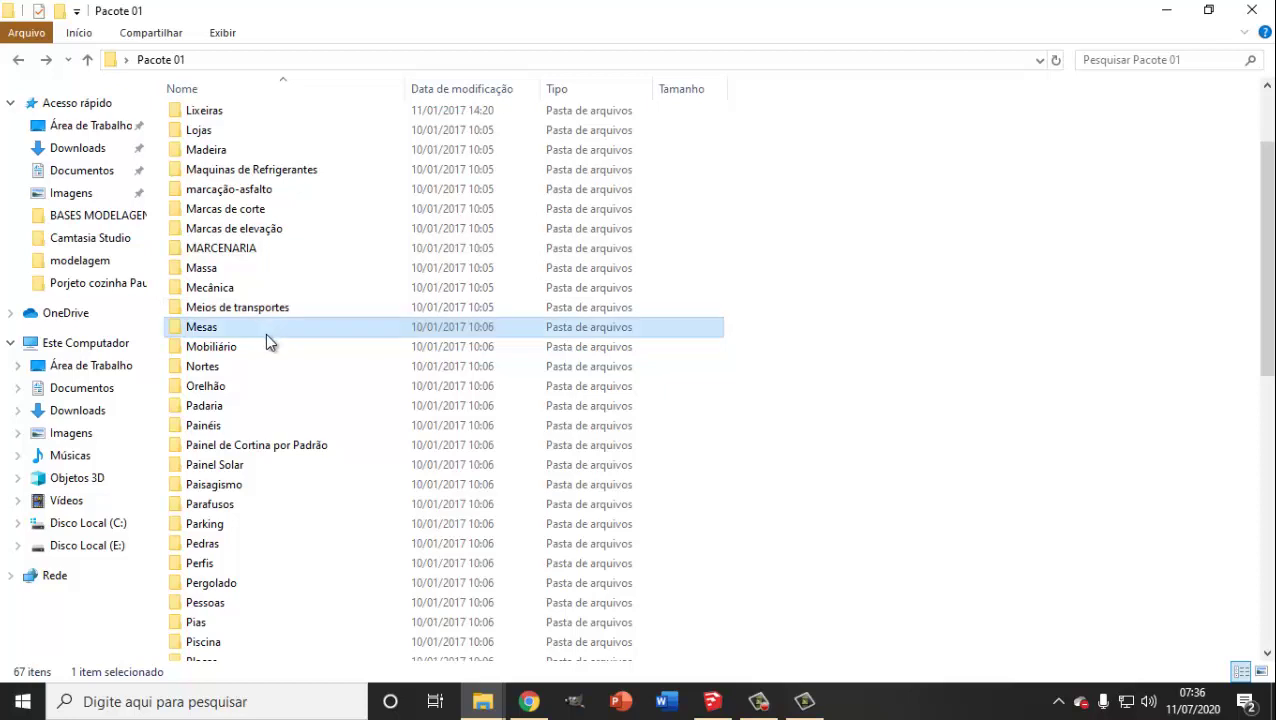
click(268, 309)
click(268, 331)
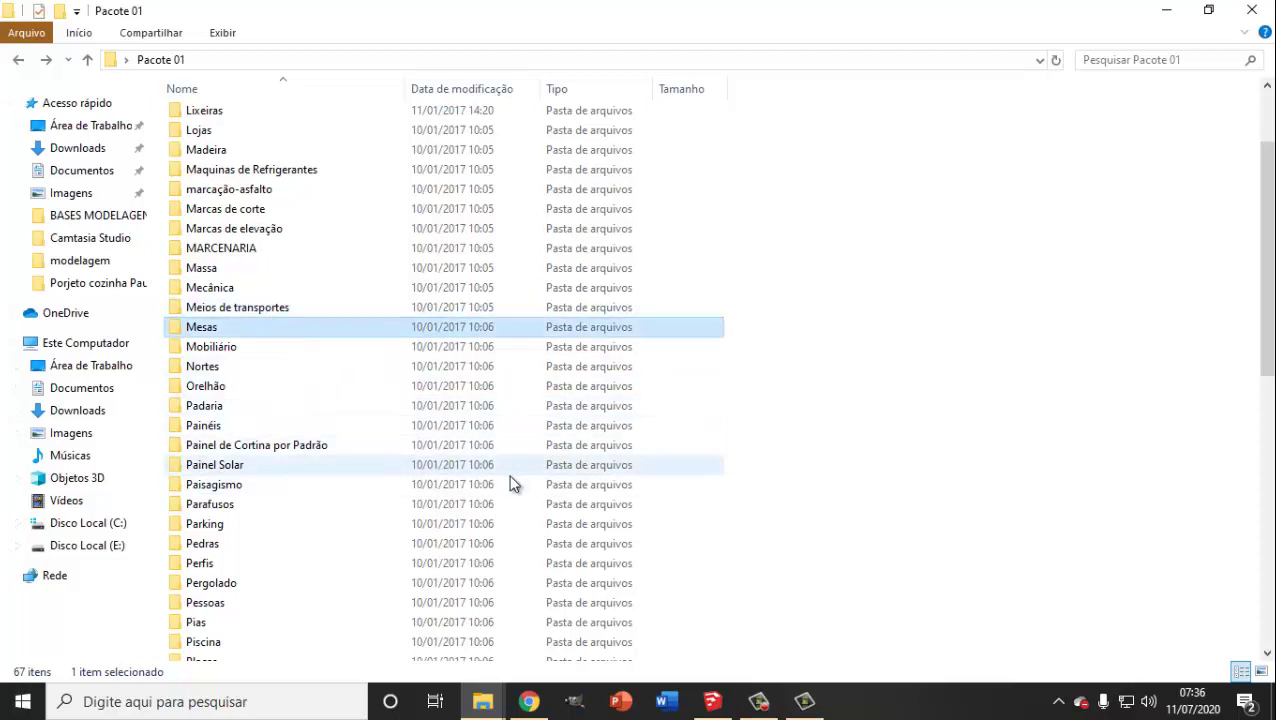
click(217, 343)
click(219, 311)
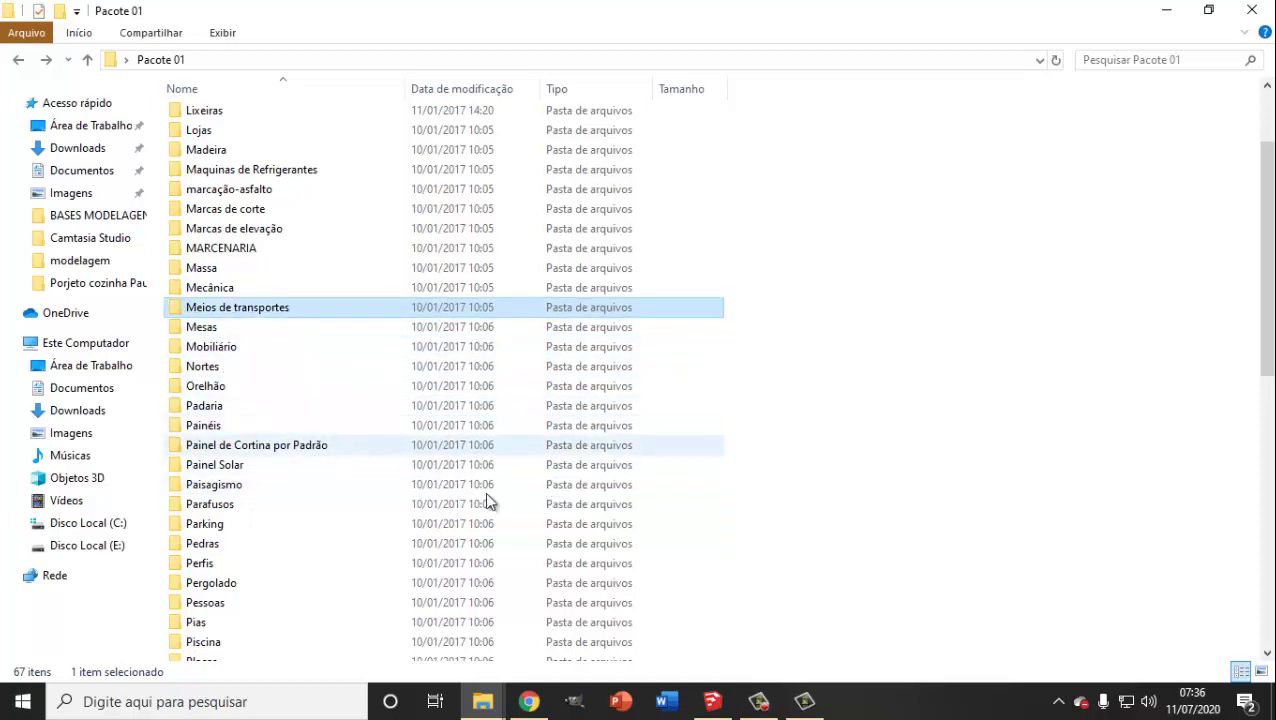
Step: Back in the kitchen model, orbit and zoom to face the back wall beside the refrigerator
click(712, 700)
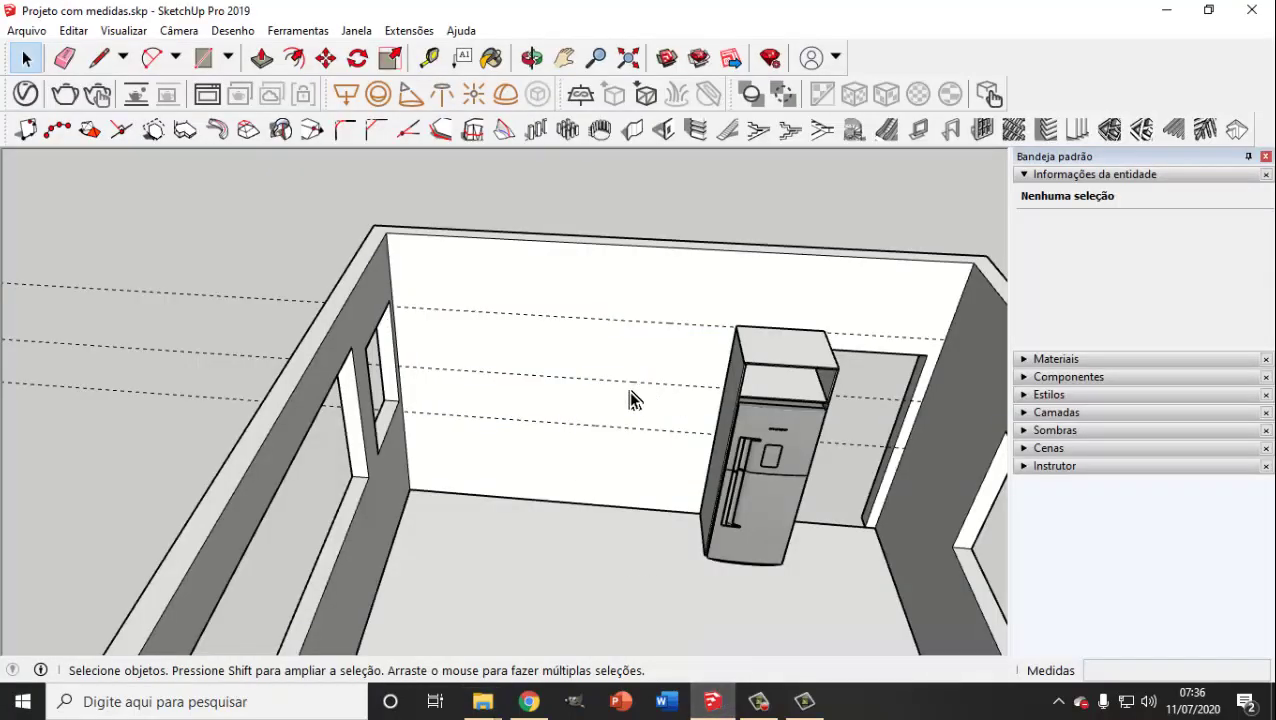
mouse_move(631, 452)
middle_down()
mouse_move(584, 444)
mouse_move(598, 490)
mouse_move(594, 461)
middle_up()
scroll(598, 510, up, 5)
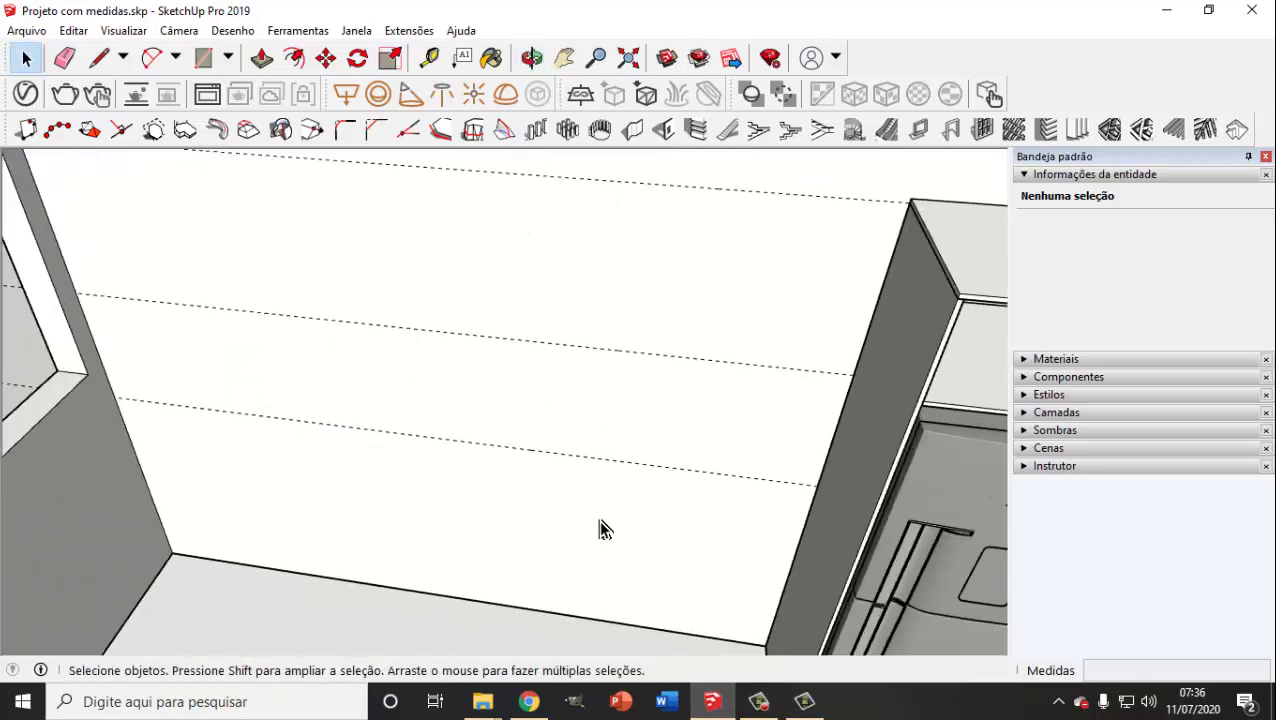
mouse_move(601, 527)
middle_down()
mouse_move(618, 433)
mouse_move(587, 531)
mouse_move(601, 459)
mouse_move(581, 464)
mouse_move(584, 481)
middle_up()
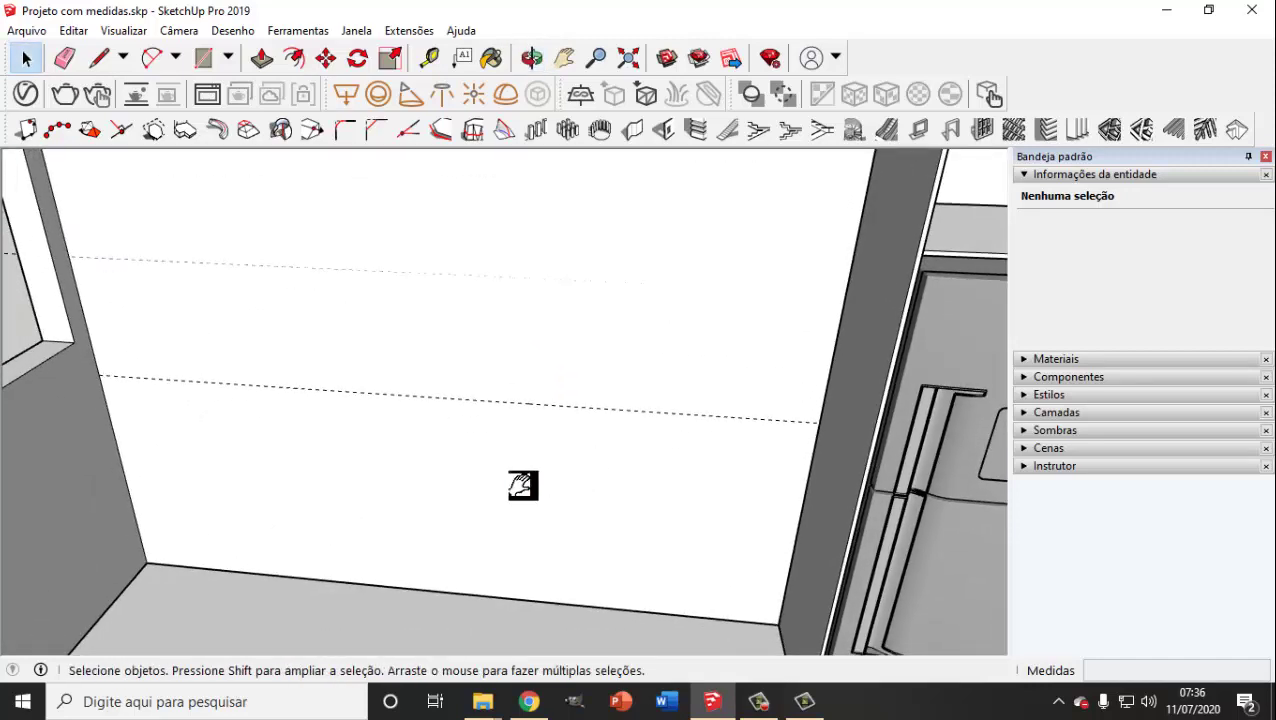
mouse_move(522, 485)
middle_down()
mouse_move(518, 433)
mouse_move(530, 470)
middle_up()
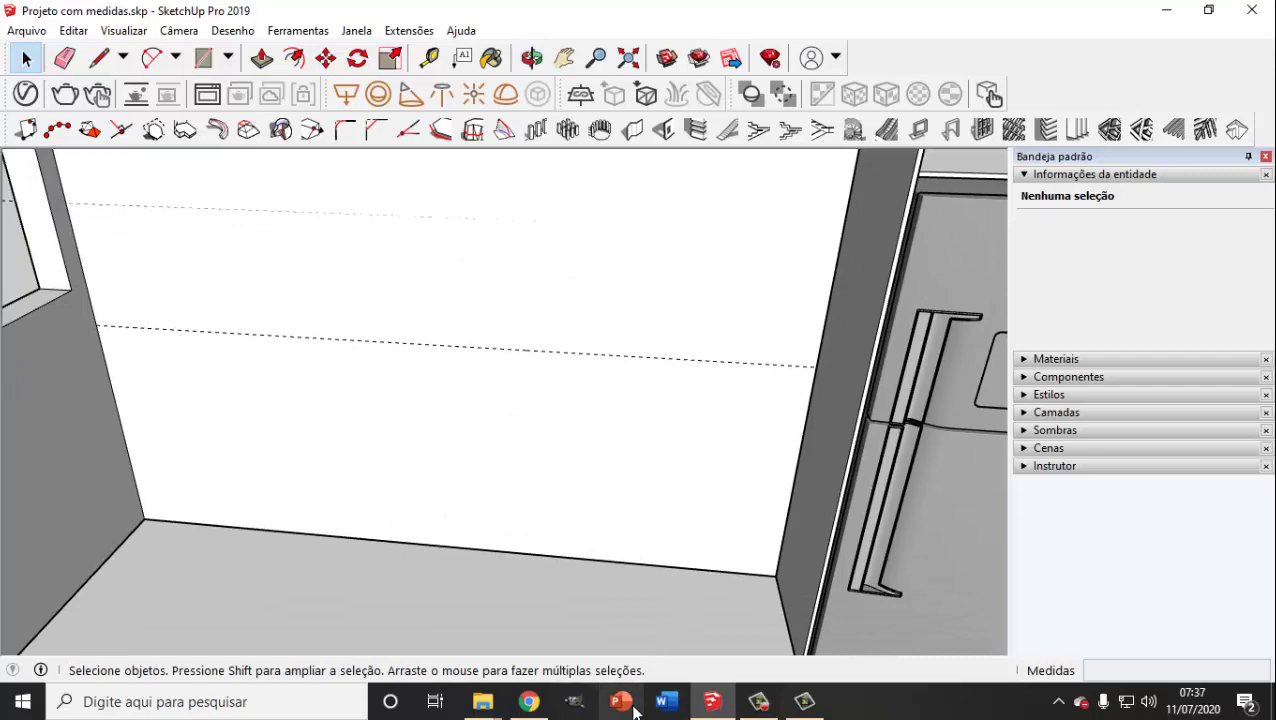
mouse_move(528, 701)
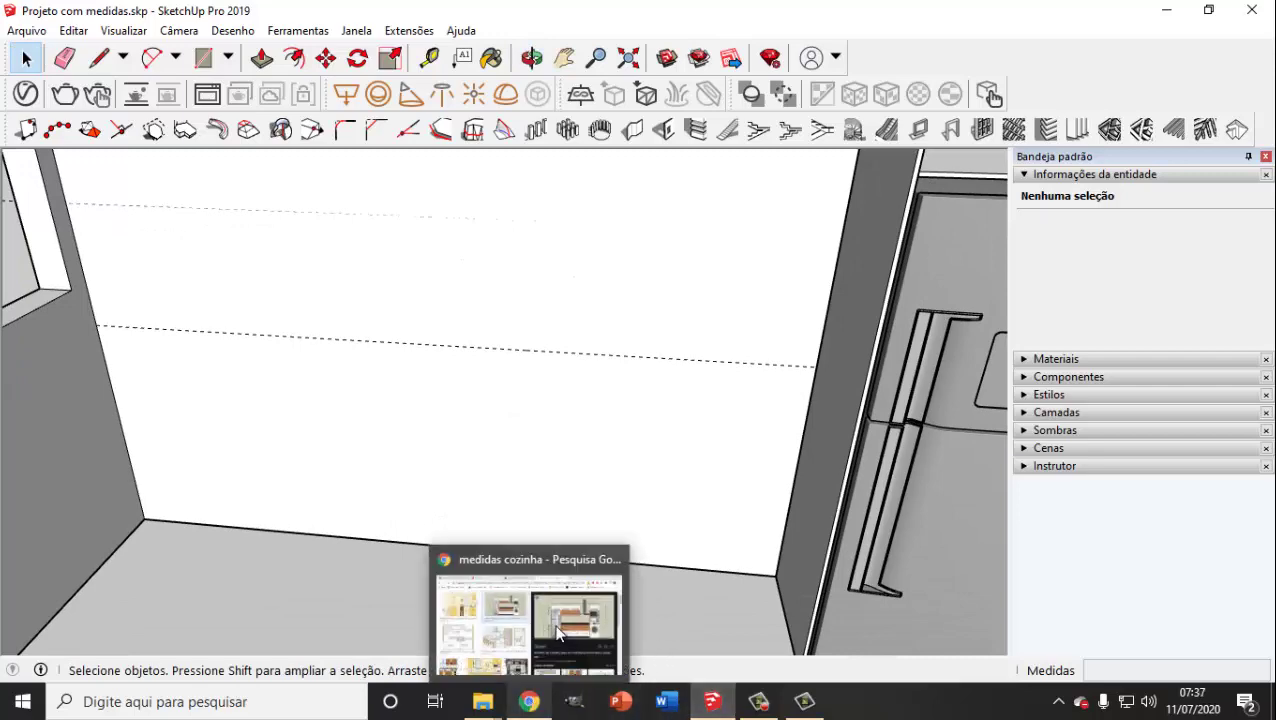
click(558, 632)
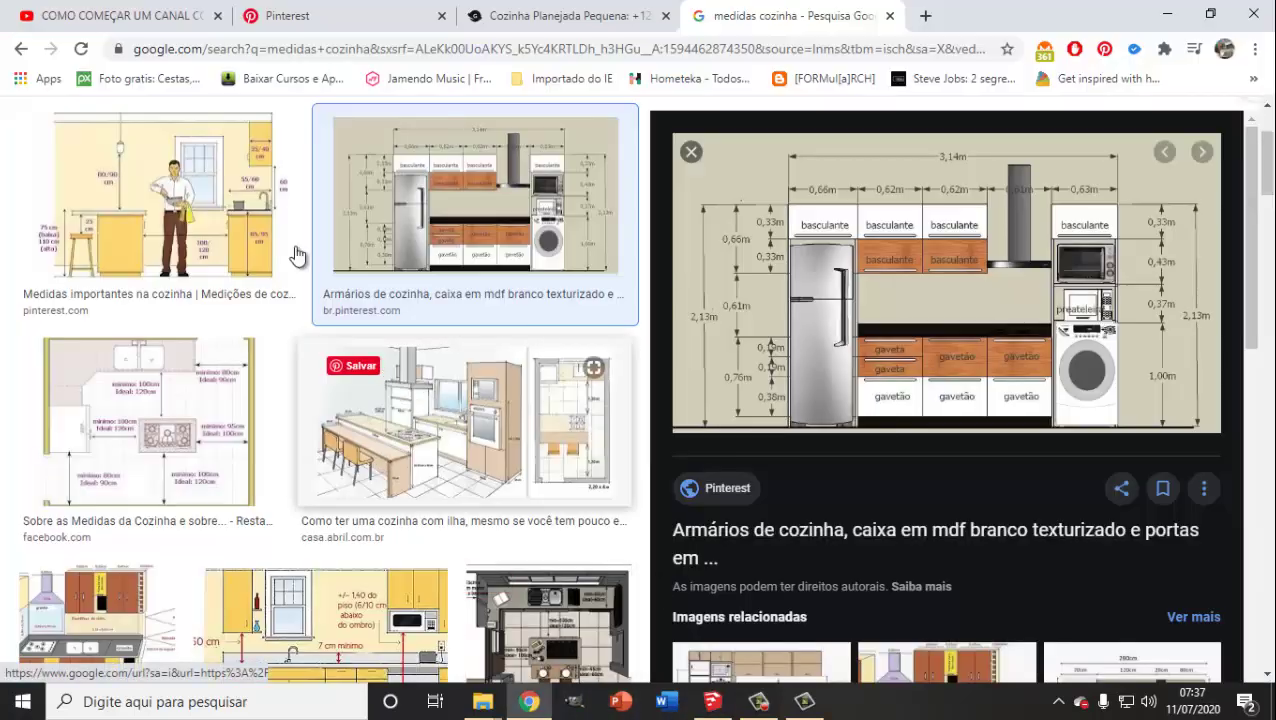
Step: Close the first Chrome tab, view the Medidas importantes na cozinha diagram, then return to the SketchUp back wall
click(217, 16)
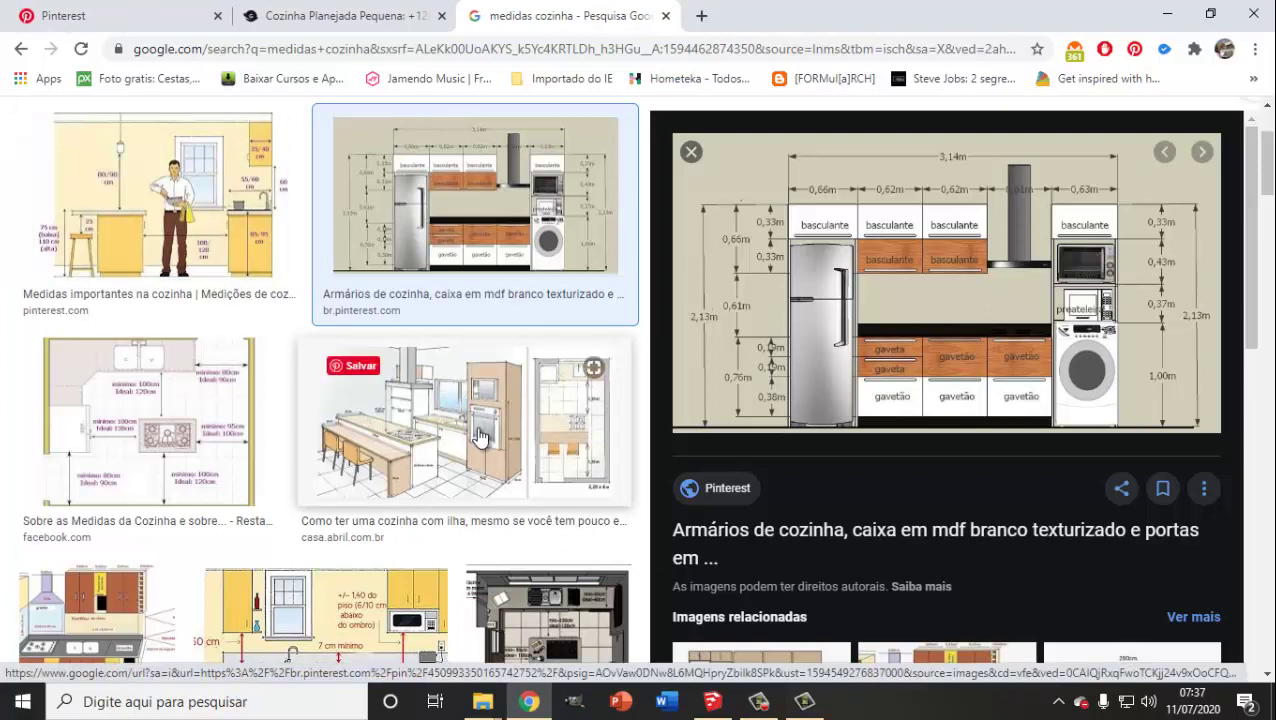
click(243, 252)
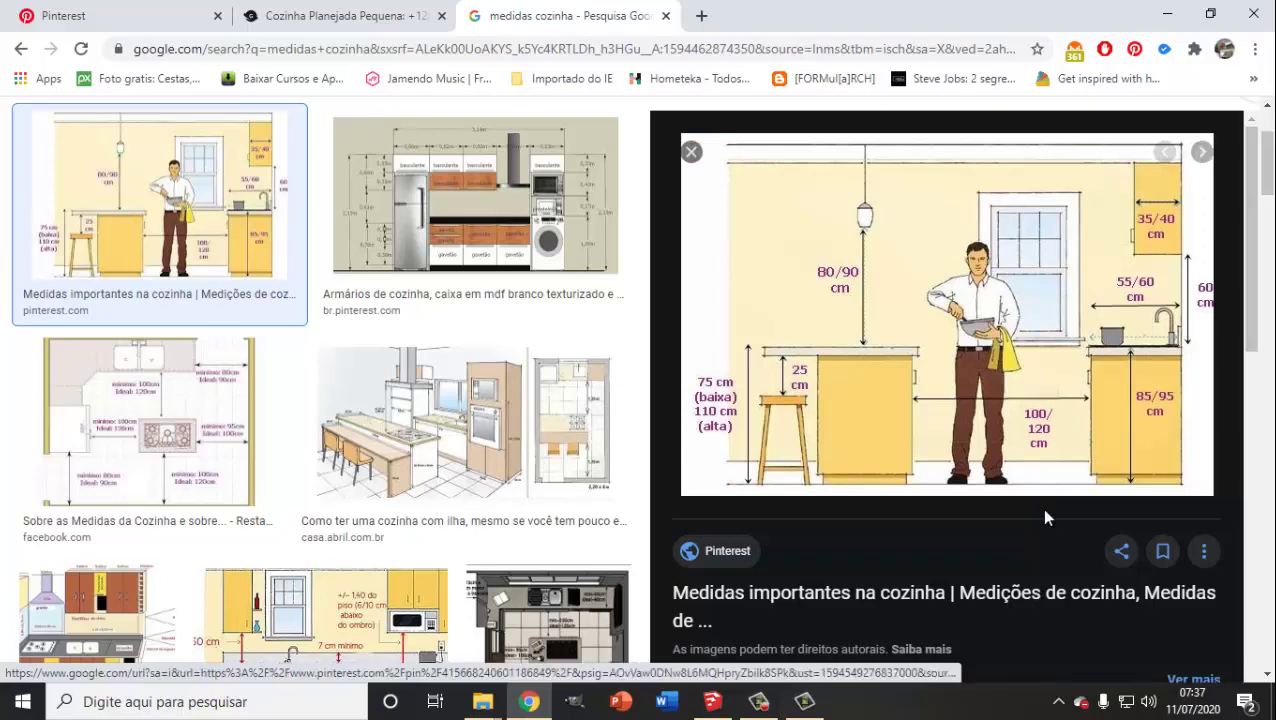
click(712, 701)
mouse_move(616, 498)
middle_down()
mouse_move(627, 456)
mouse_move(683, 393)
mouse_move(638, 425)
mouse_move(658, 415)
mouse_move(601, 406)
middle_up()
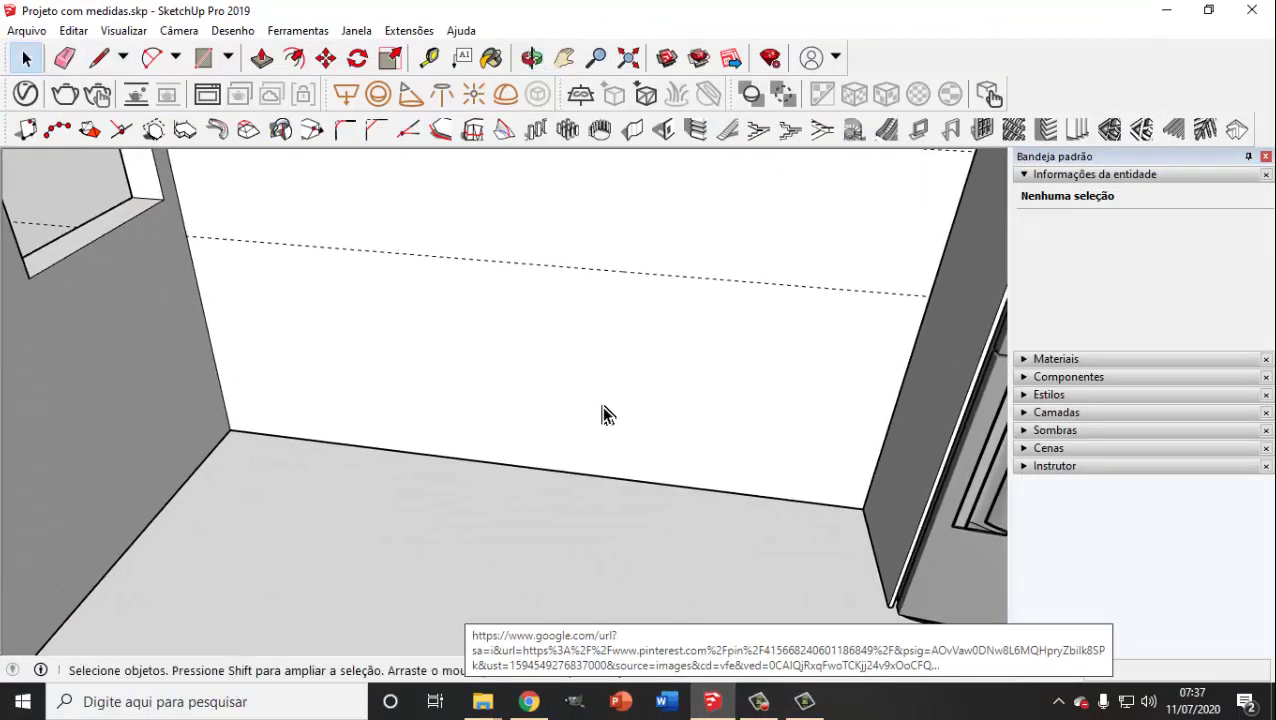
Step: With Tape Measure, place a guide 60 cm in from the back wall's left edge
click(429, 57)
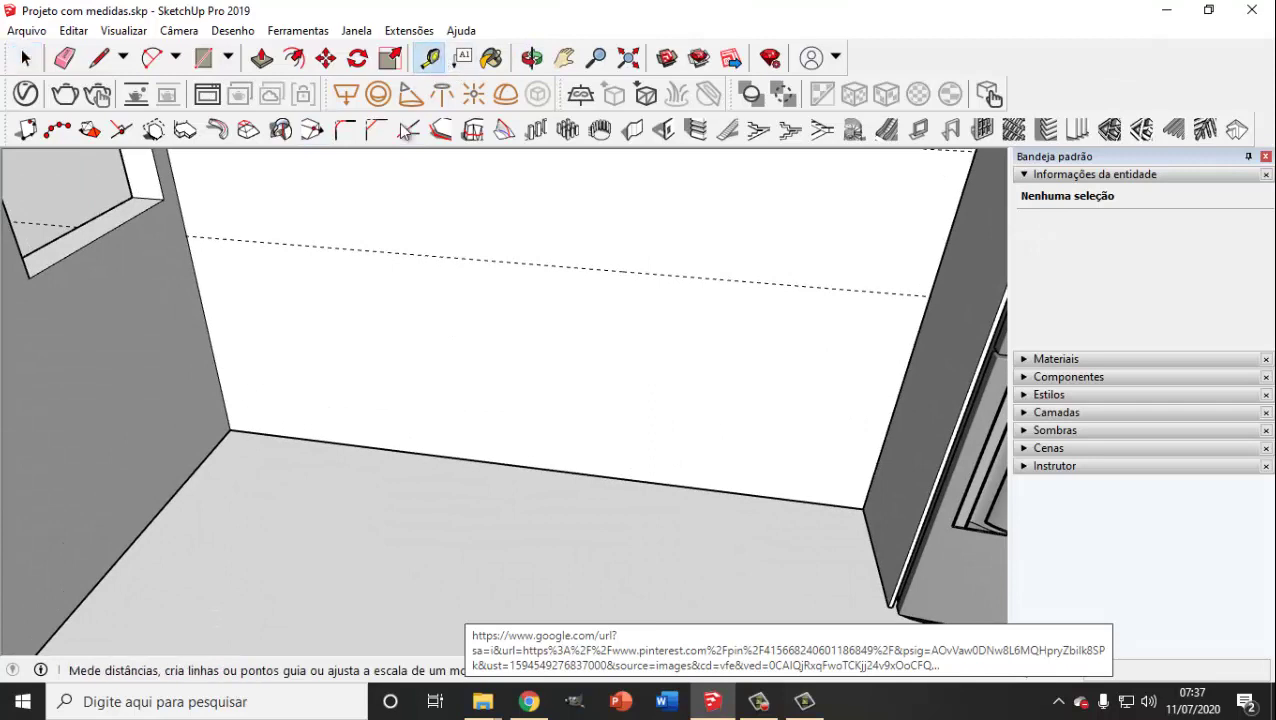
click(201, 300)
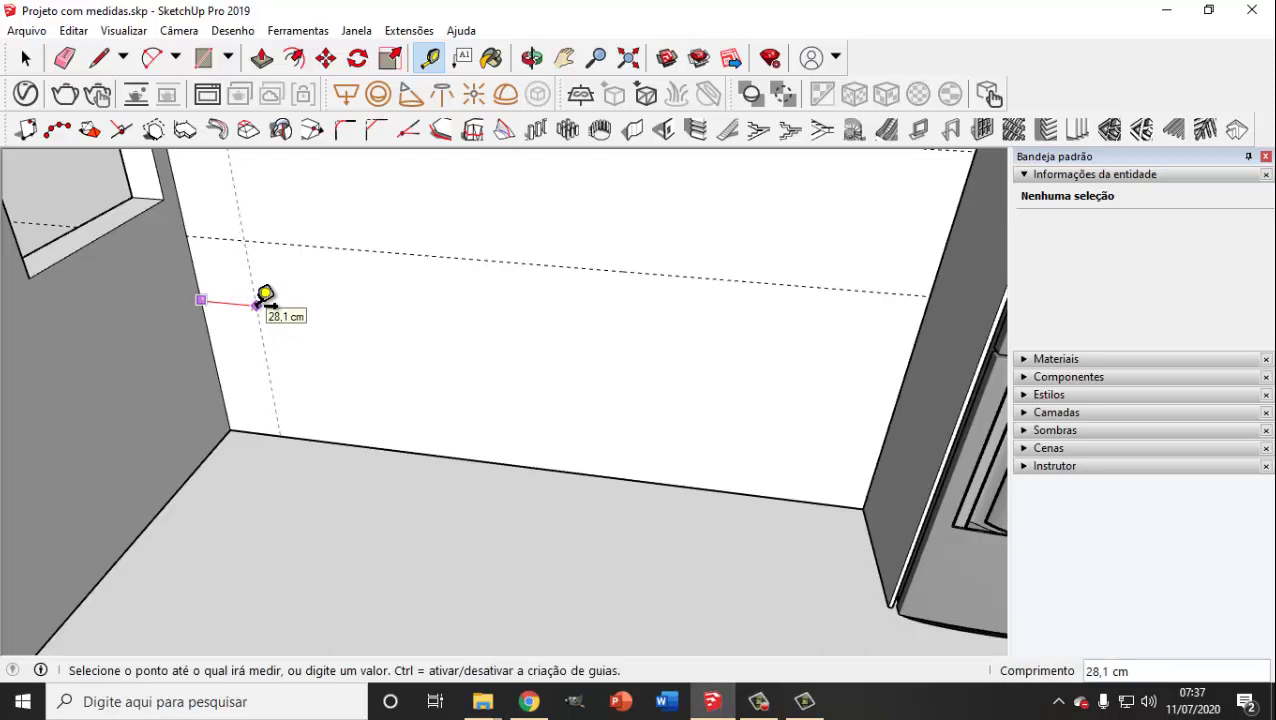
text(60)
key(Return)
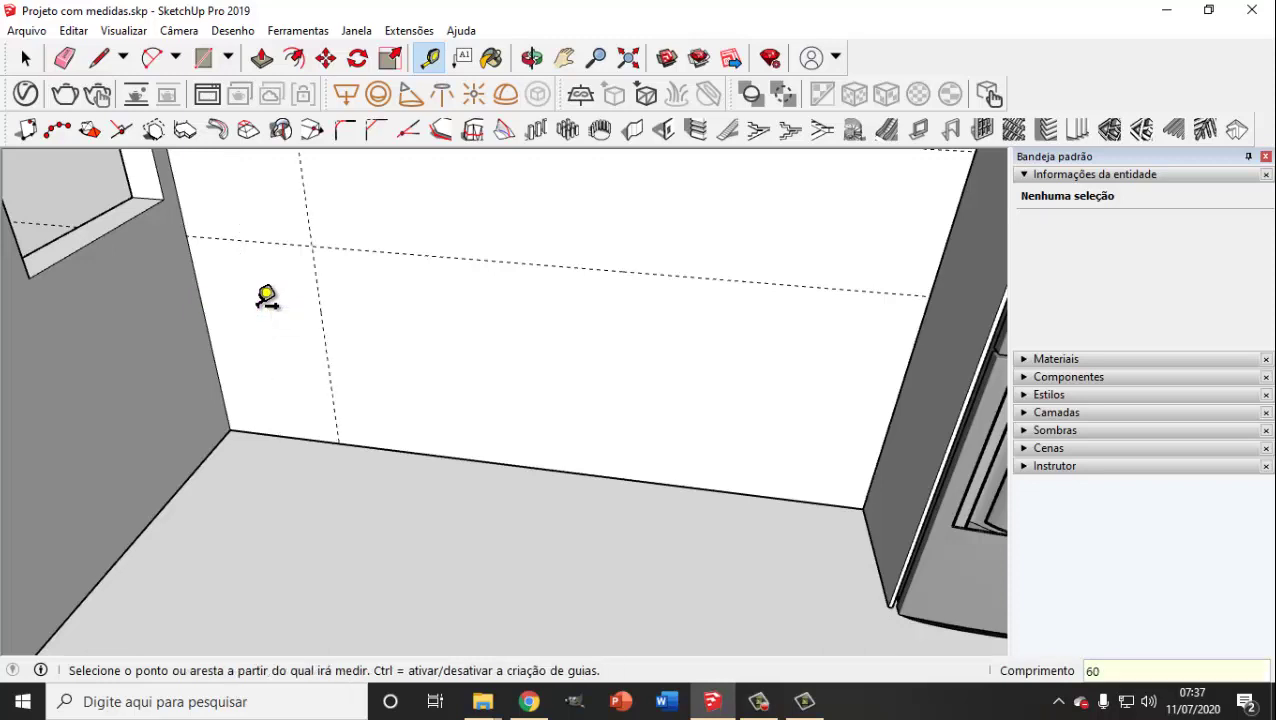
Step: Measure about 252,1 cm from the guide intersection to the refrigerator's side
middle_drag(398, 468, 347, 521)
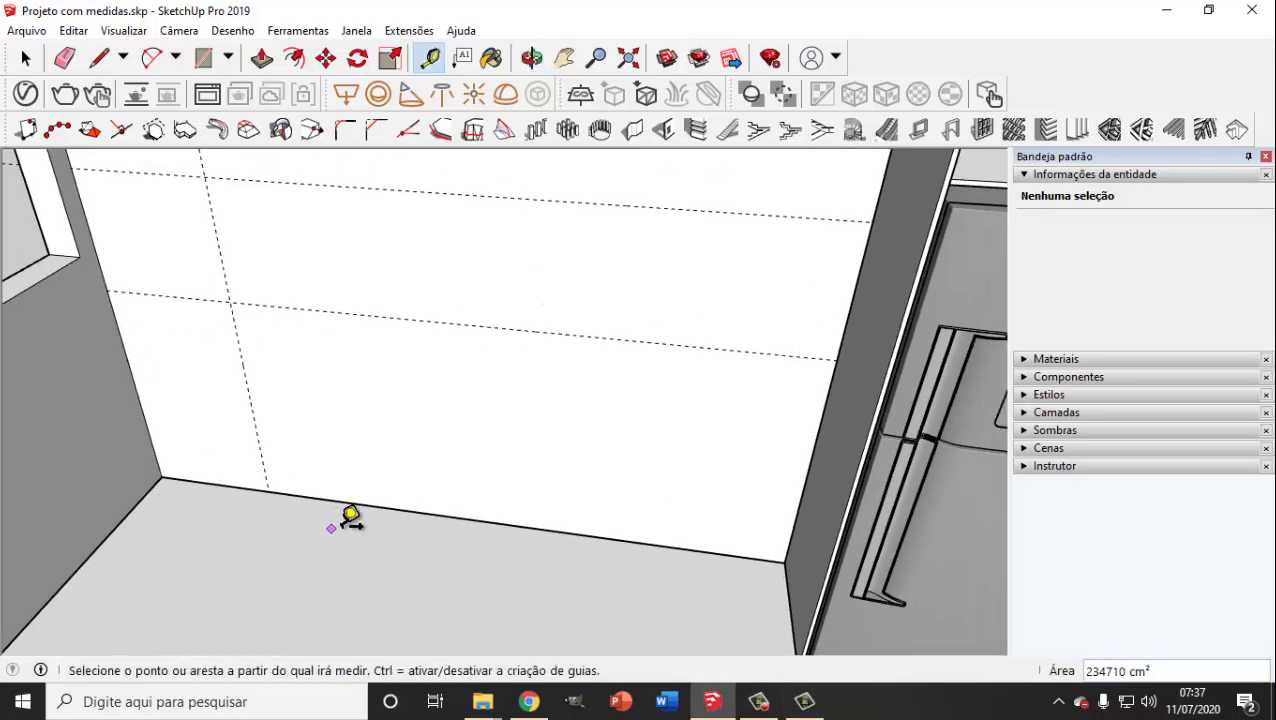
mouse_move(424, 487)
middle_down()
mouse_move(505, 484)
mouse_move(541, 416)
middle_up()
scroll(470, 436, up, 2)
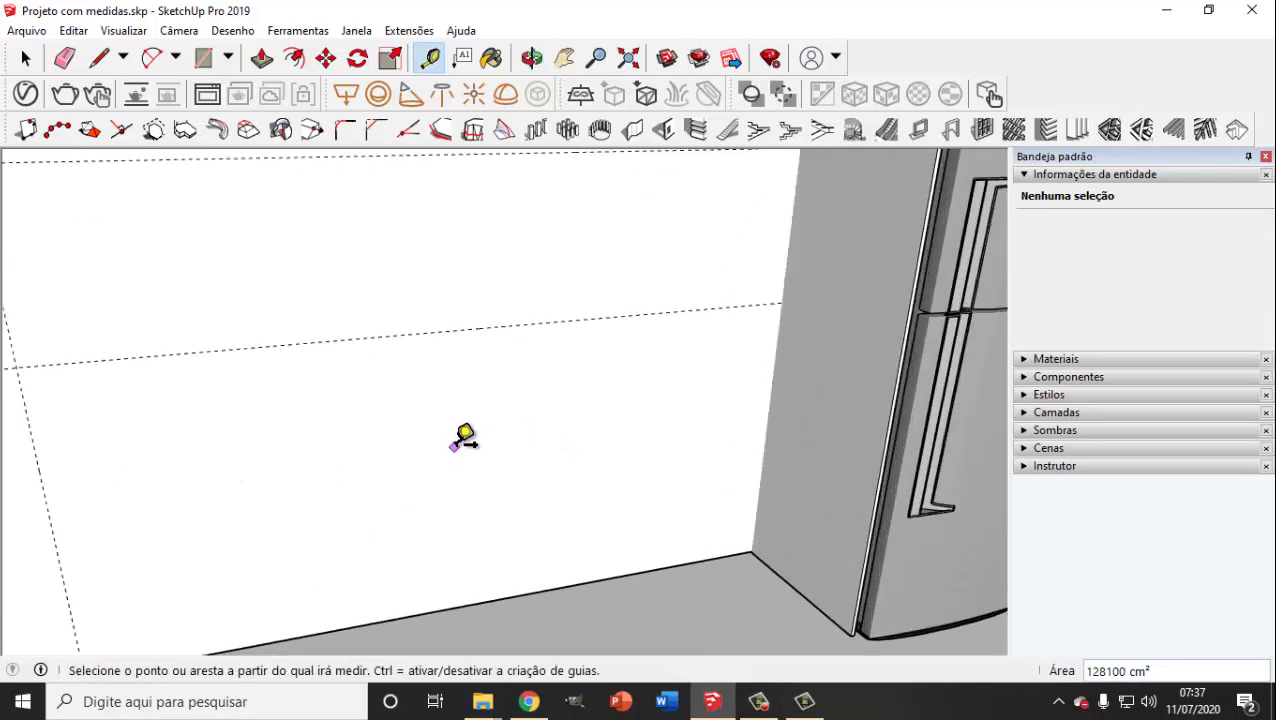
scroll(461, 436, down, 2)
click(143, 389)
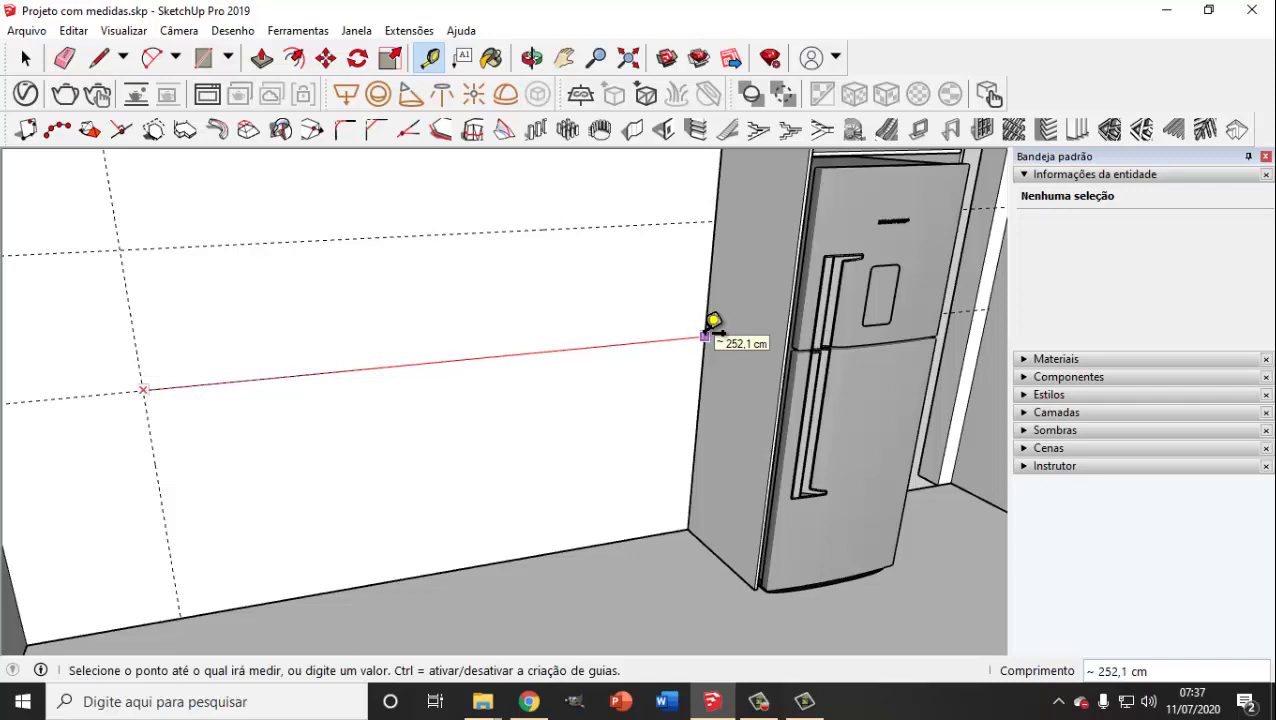
click(706, 336)
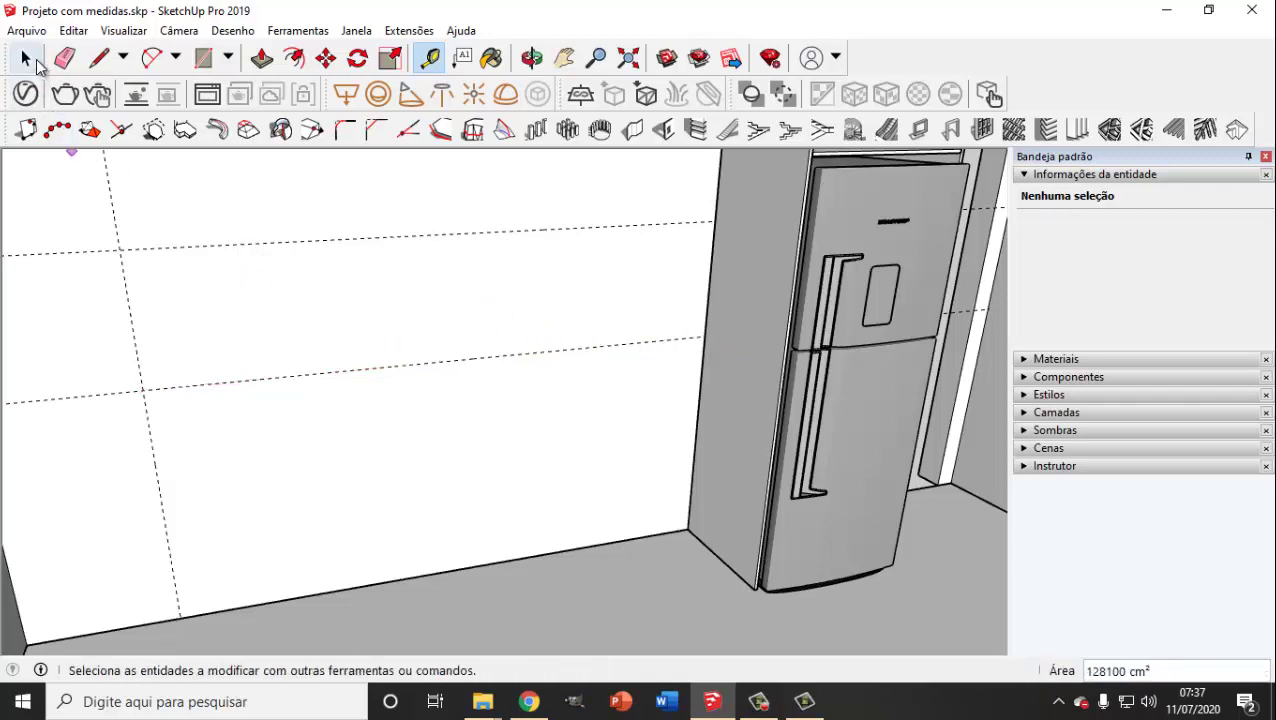
Step: Place a guide 15 cm above the wall base and another along the wall edge
click(36, 62)
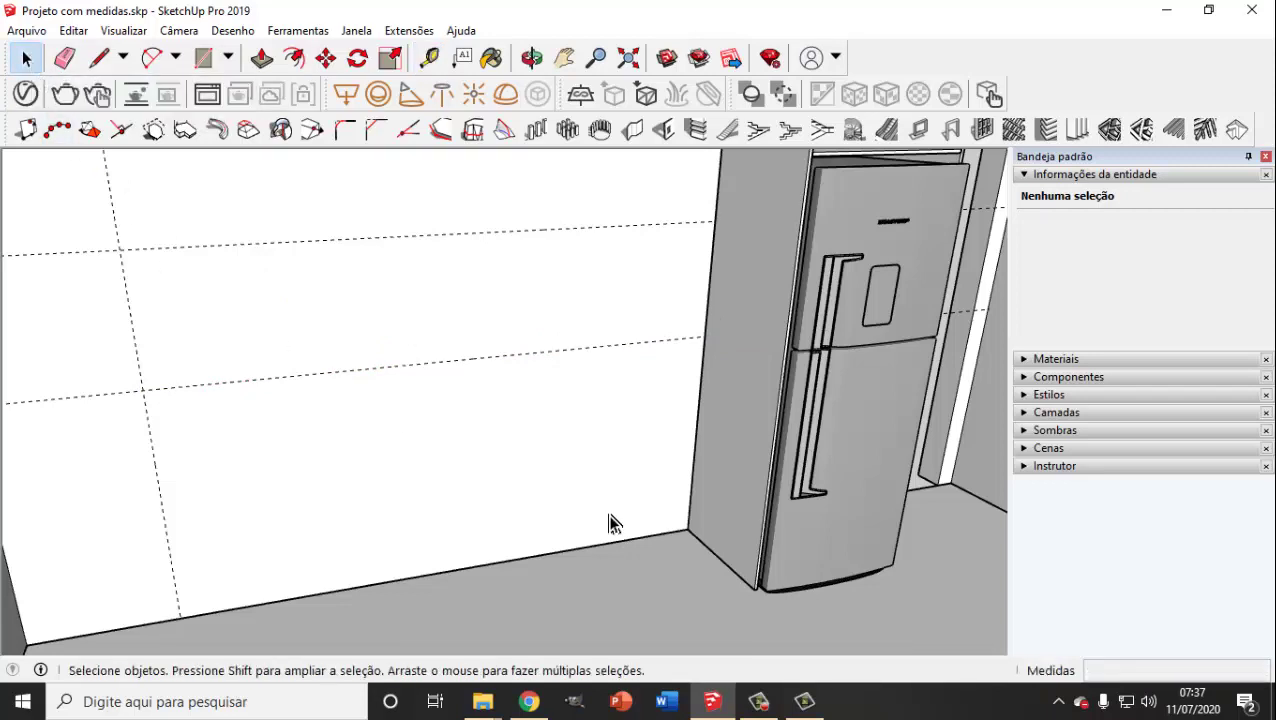
scroll(479, 516, up, 1)
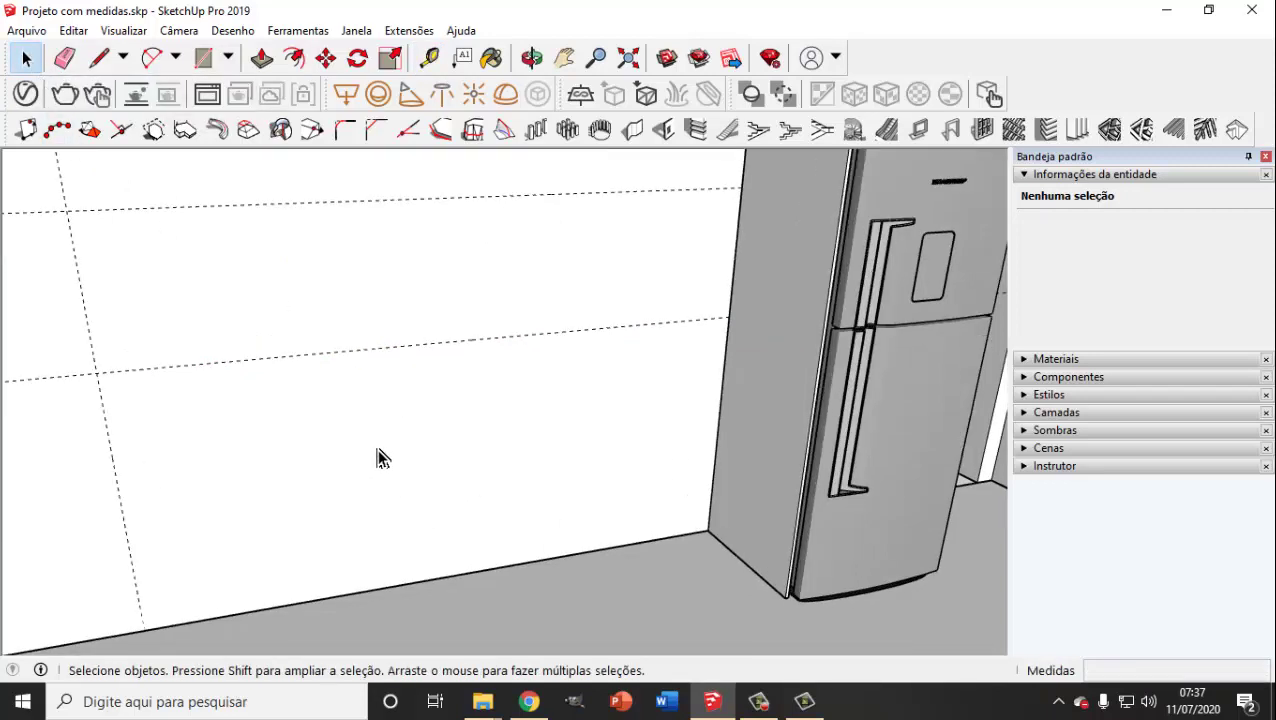
click(430, 62)
click(368, 590)
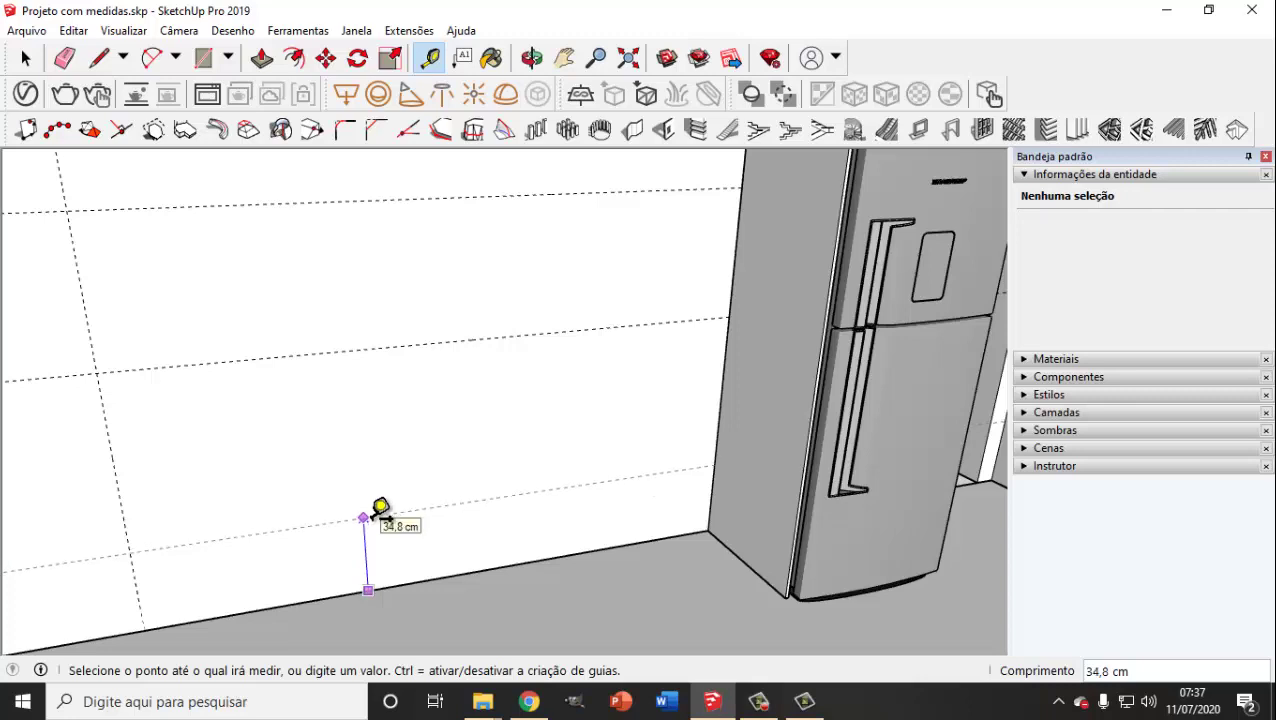
text(15)
key(Return)
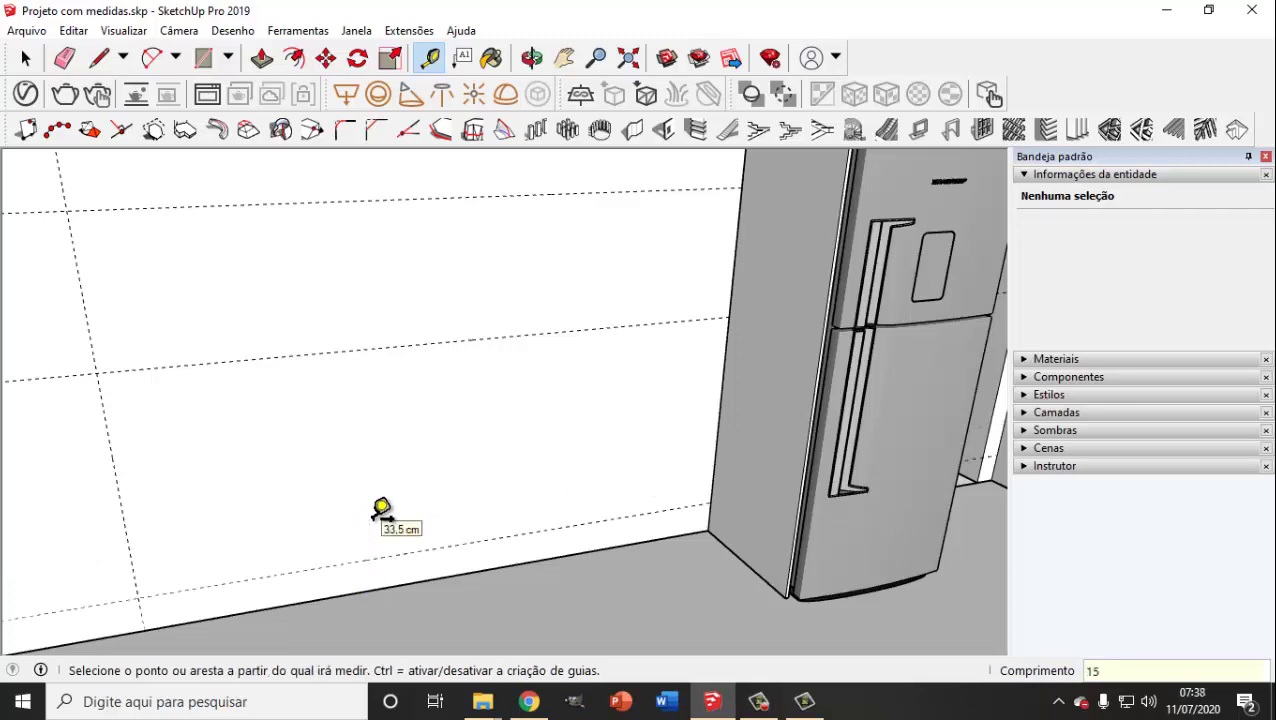
click(138, 598)
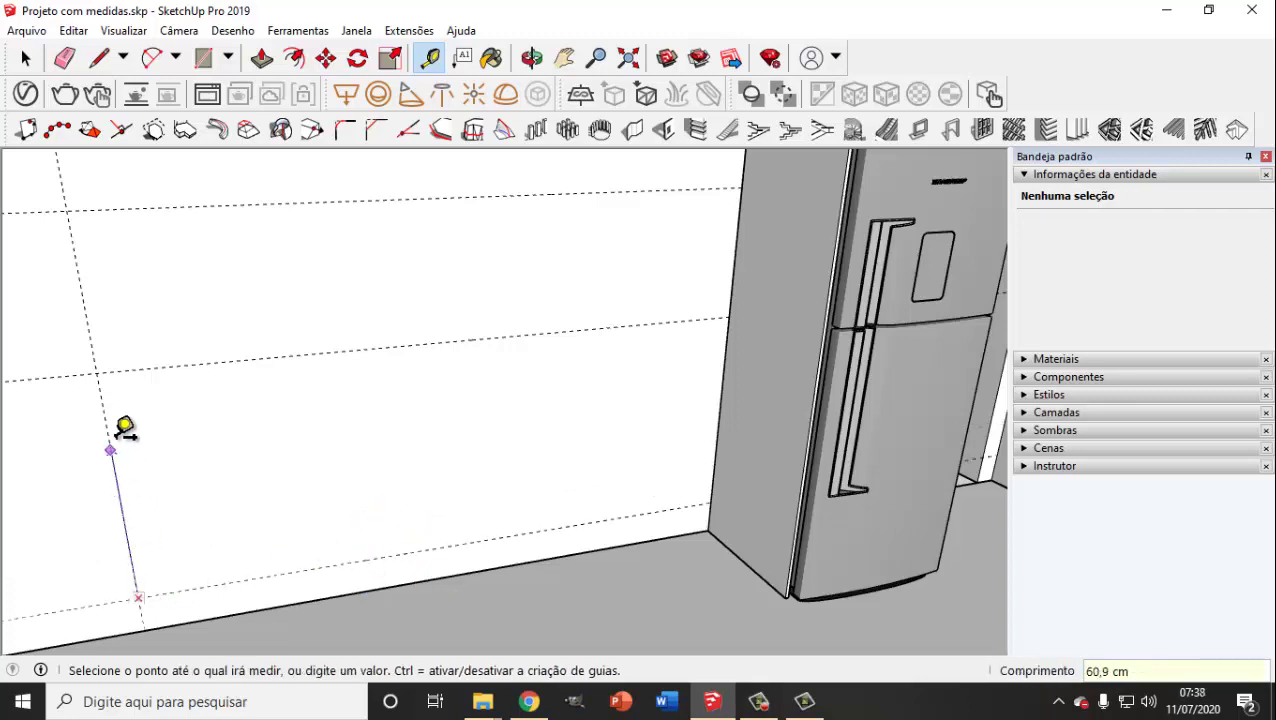
click(100, 373)
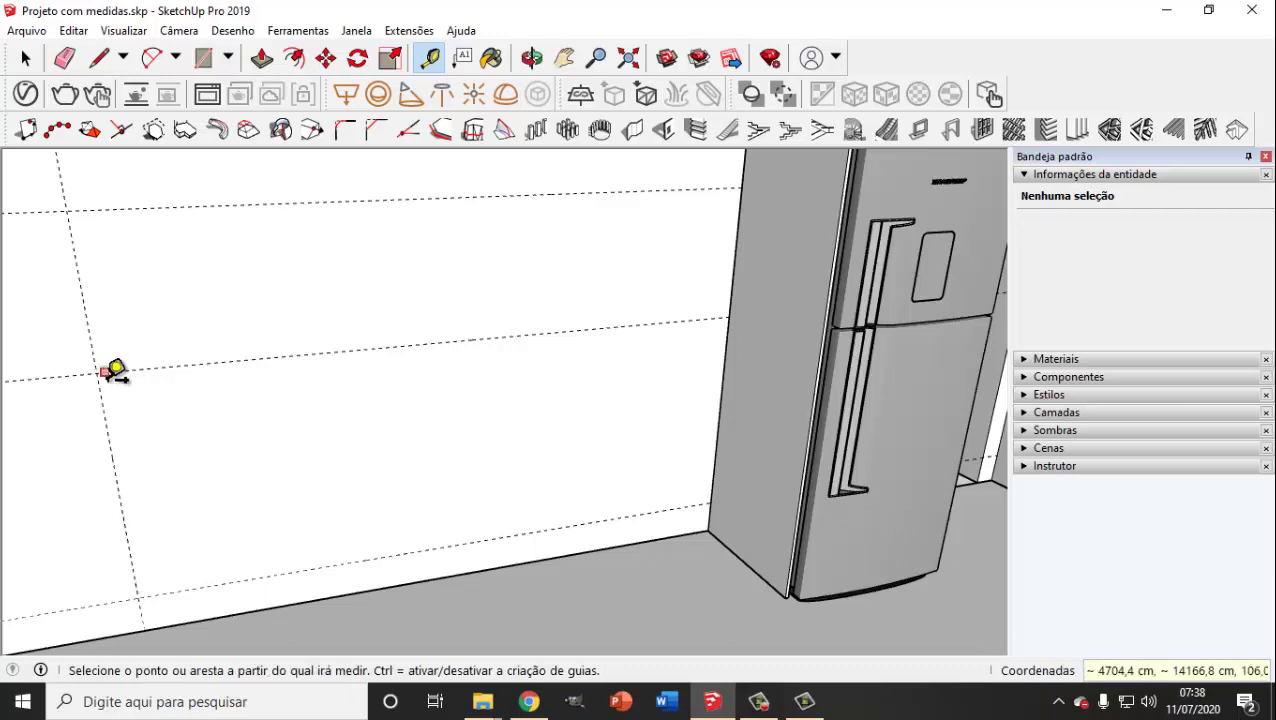
click(25, 58)
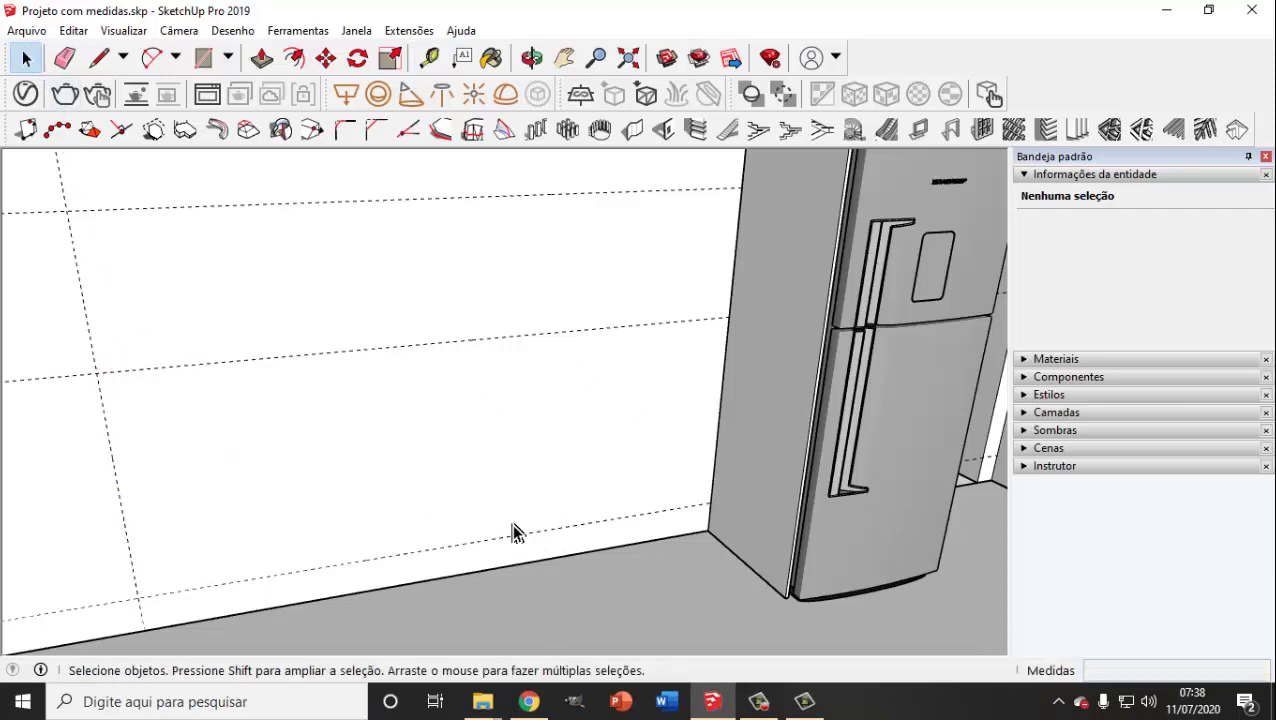
Step: Add guides offset 3 cm and 5 cm below the existing wall guide
middle_drag(513, 531, 521, 441)
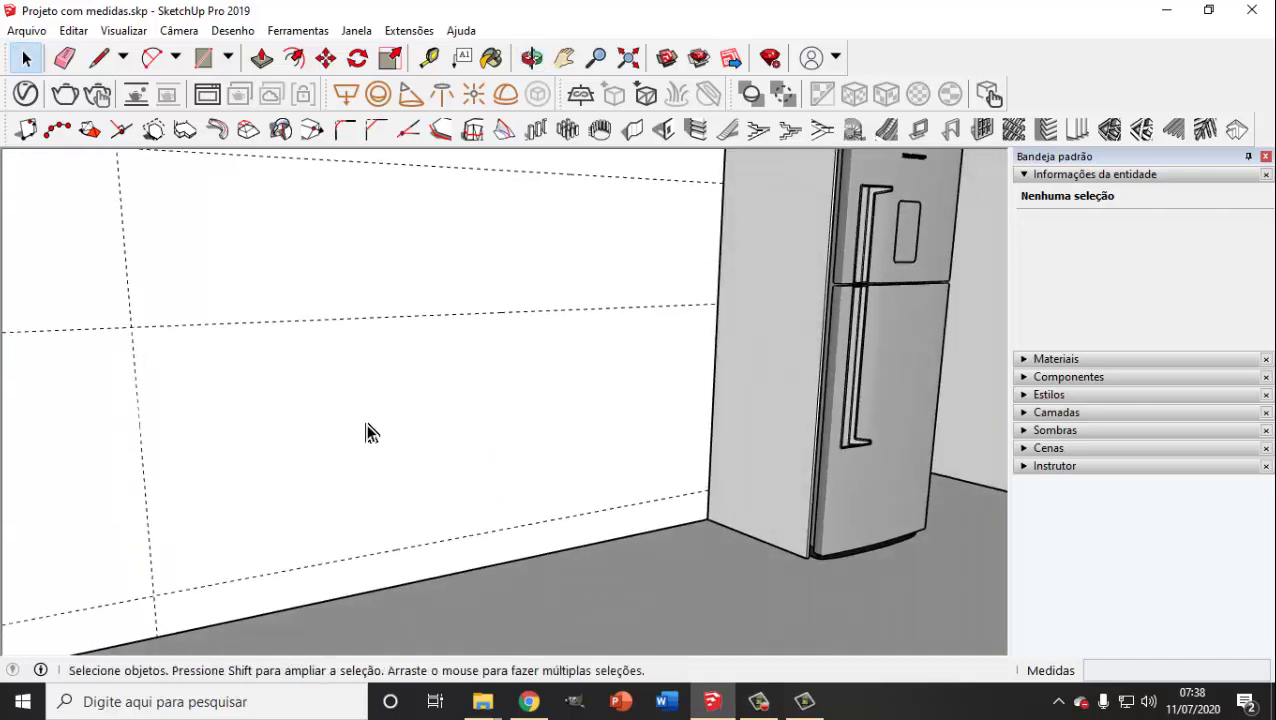
click(429, 57)
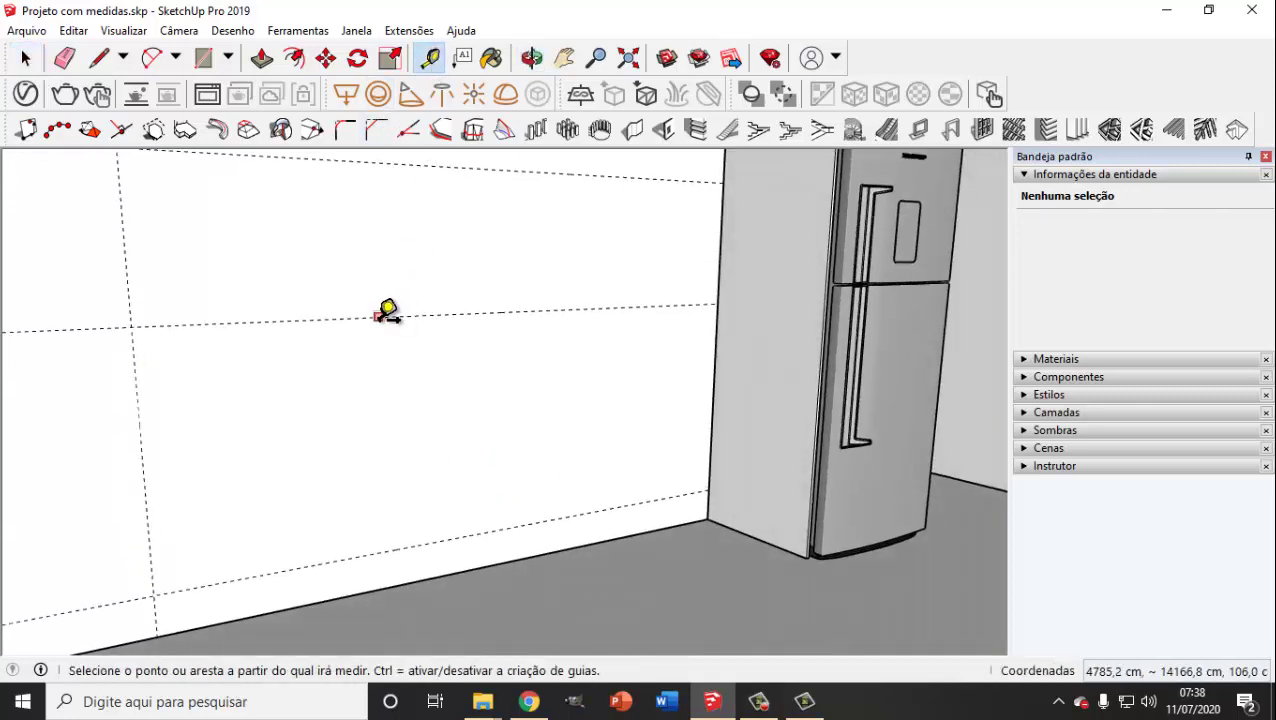
click(378, 317)
text(3)
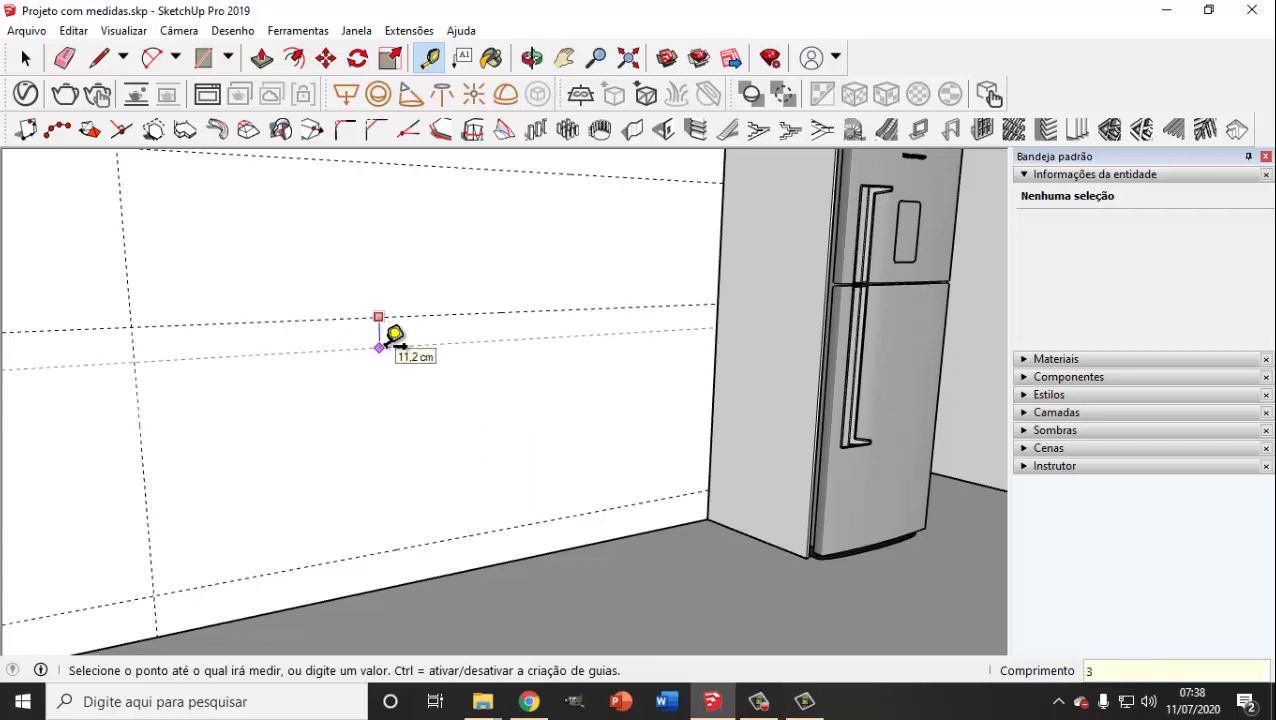
key(Return)
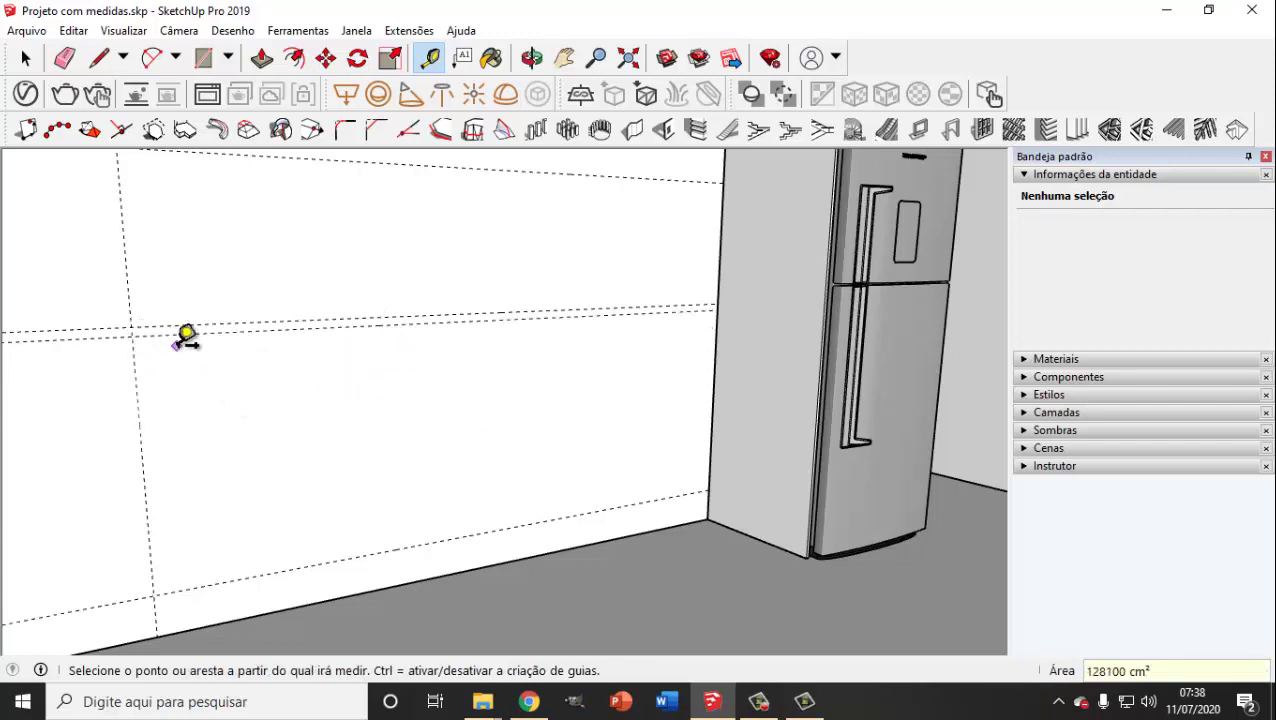
click(232, 332)
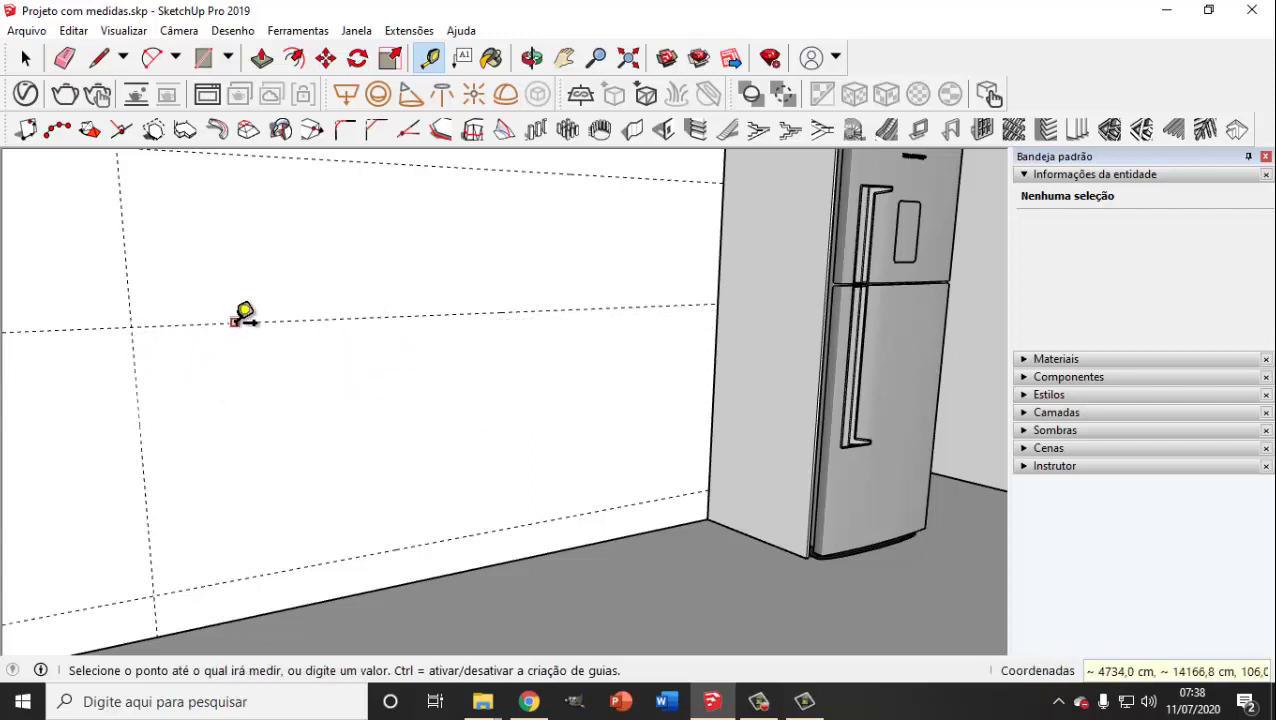
text(5)
key(Return)
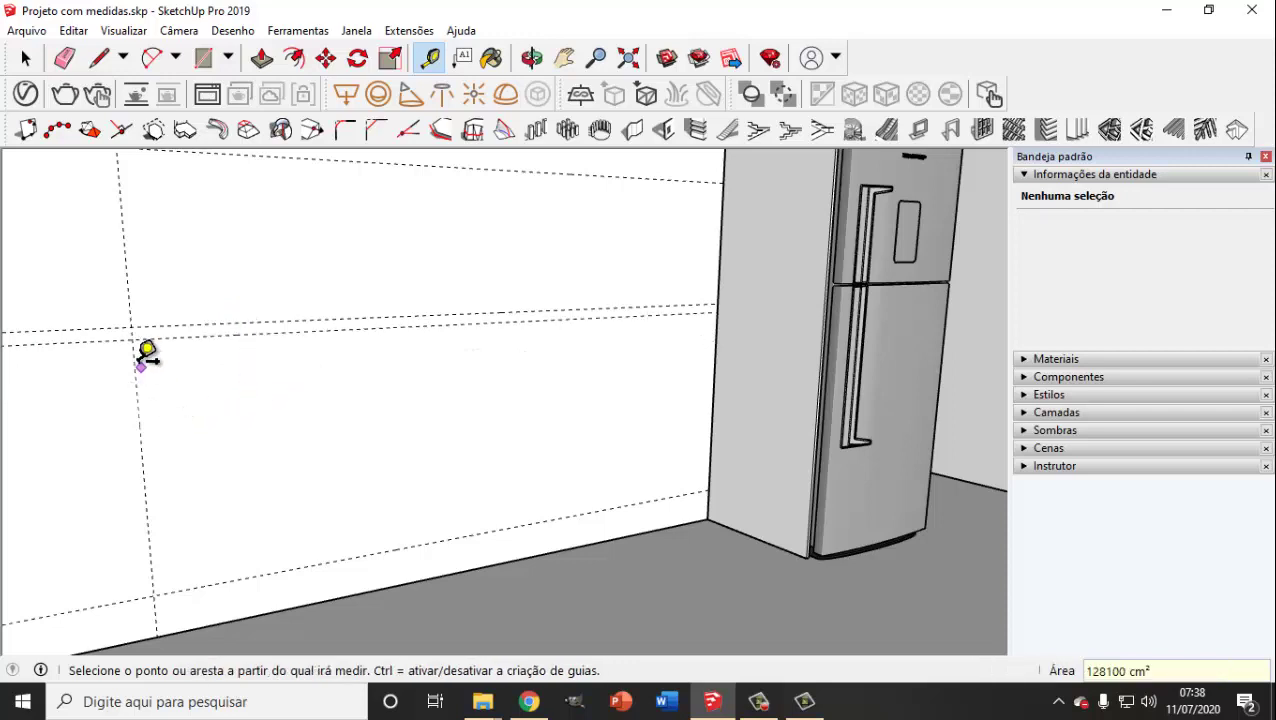
Step: Measure the 87 cm height from the guide intersection down to the floor
click(132, 339)
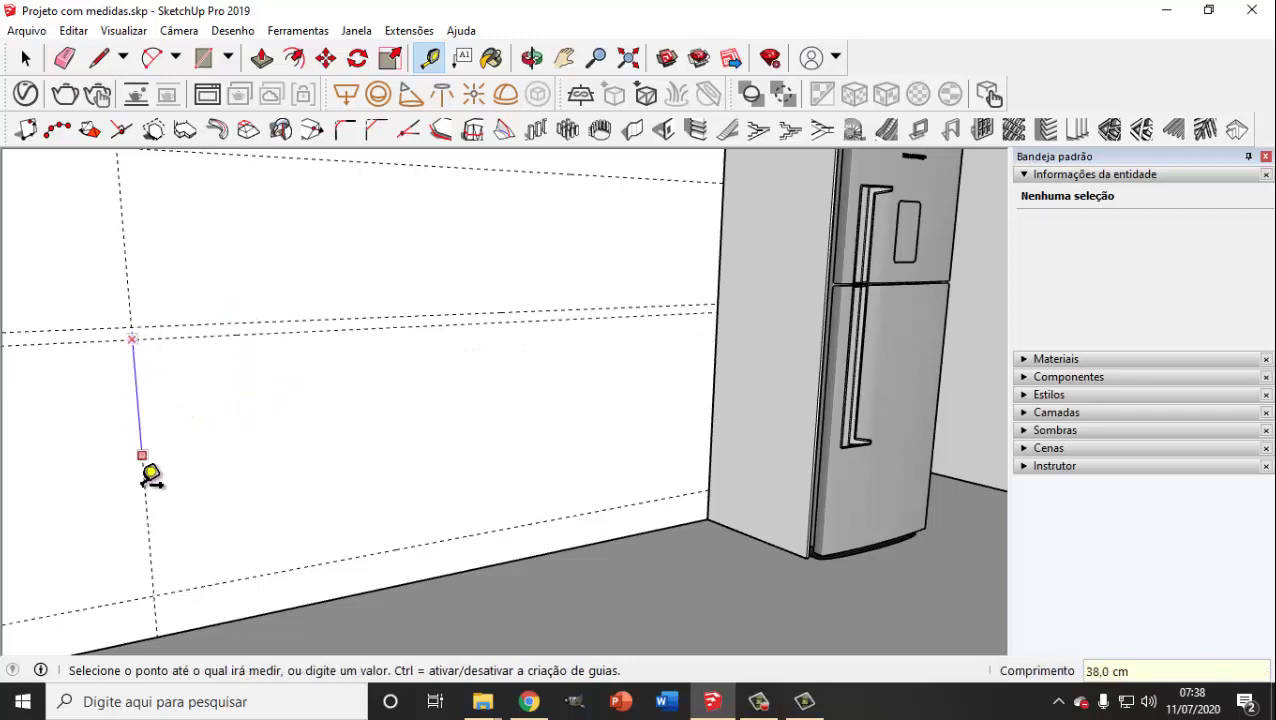
click(153, 594)
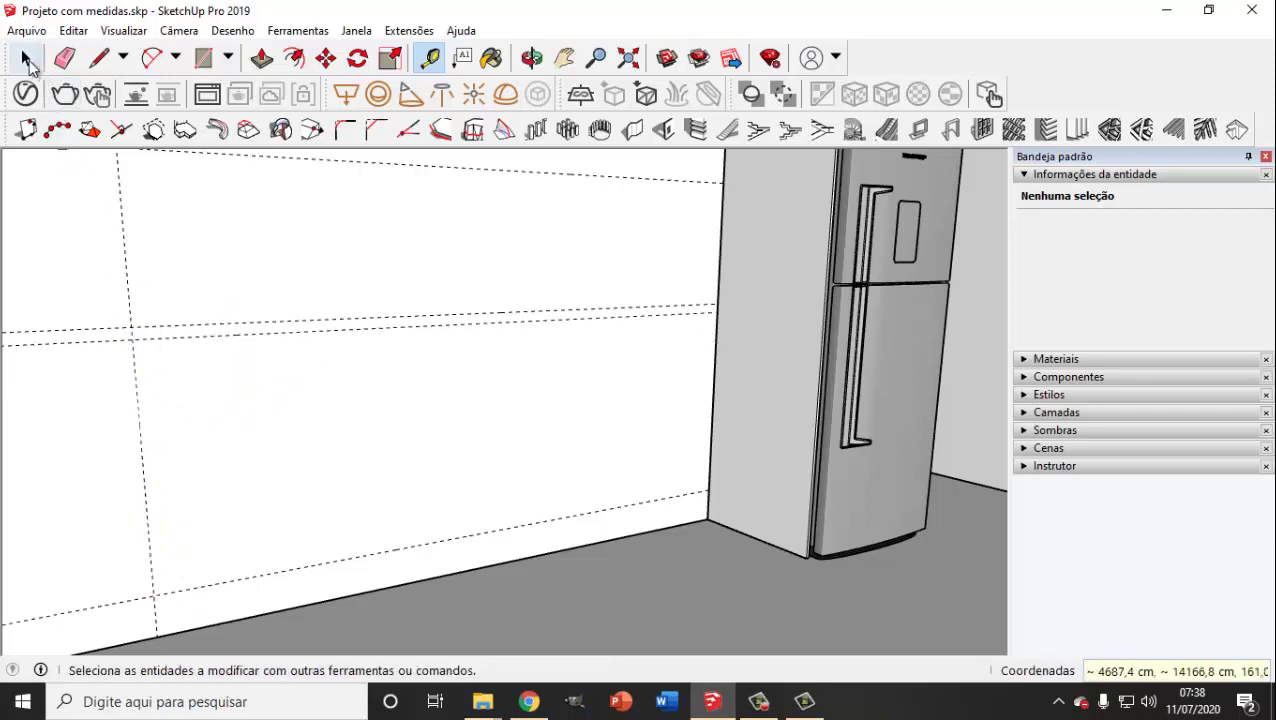
click(27, 60)
Step: Draw a 60 by 60 cm rectangle on empty ground outside the room
scroll(293, 420, down, 5)
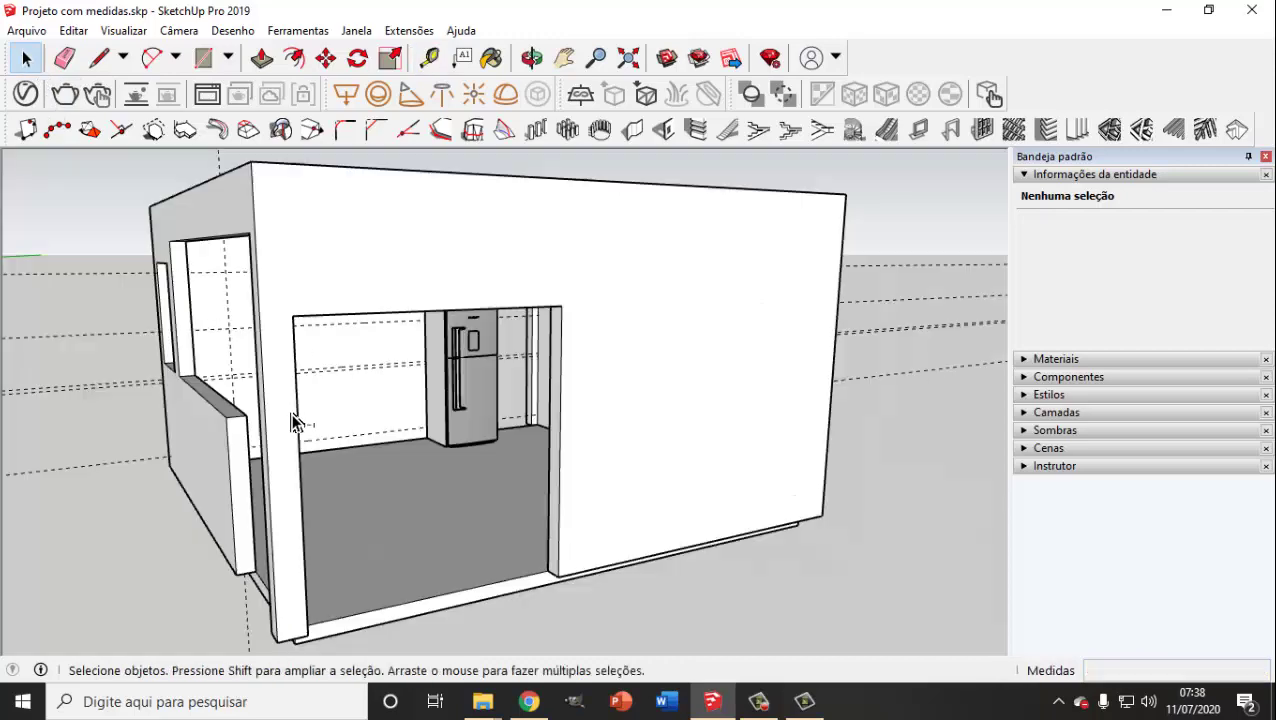
mouse_move(377, 465)
middle_down()
mouse_move(270, 490)
mouse_move(598, 496)
mouse_move(160, 443)
mouse_move(350, 581)
mouse_move(191, 381)
mouse_move(806, 527)
mouse_move(677, 511)
mouse_move(632, 461)
mouse_move(607, 521)
mouse_move(598, 476)
mouse_move(652, 503)
middle_up()
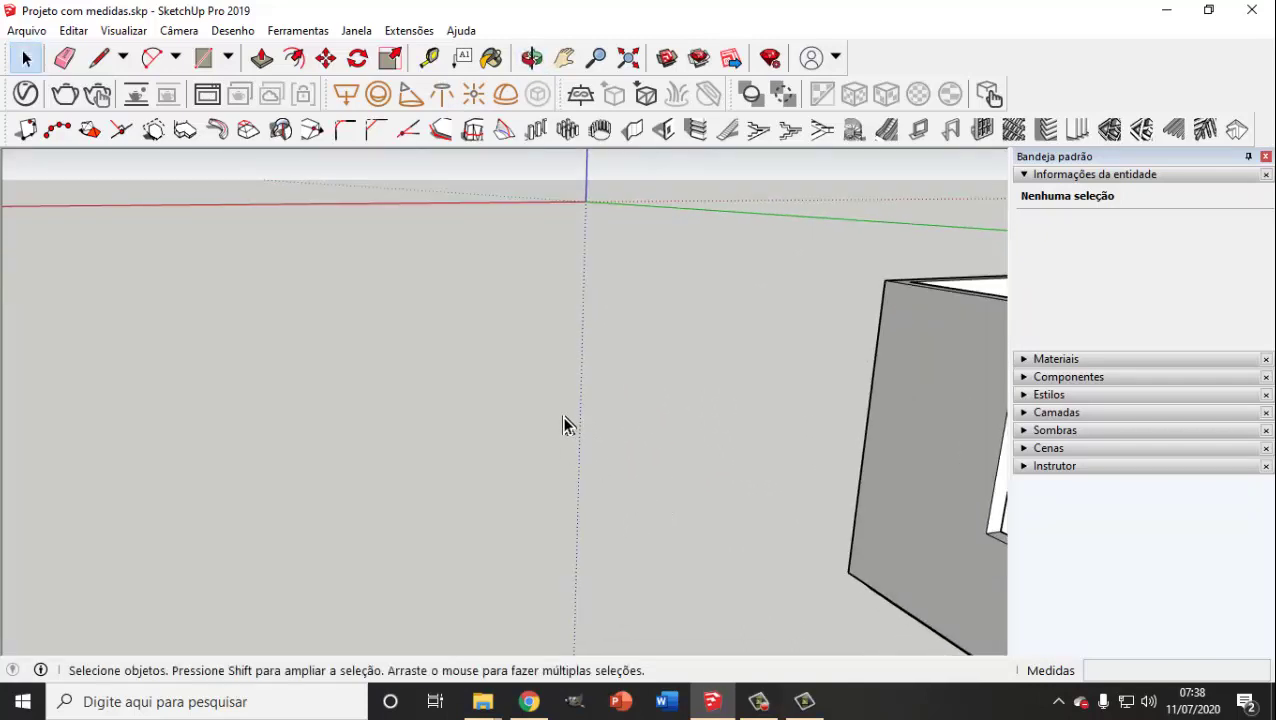
click(205, 60)
middle_drag(452, 416, 358, 448)
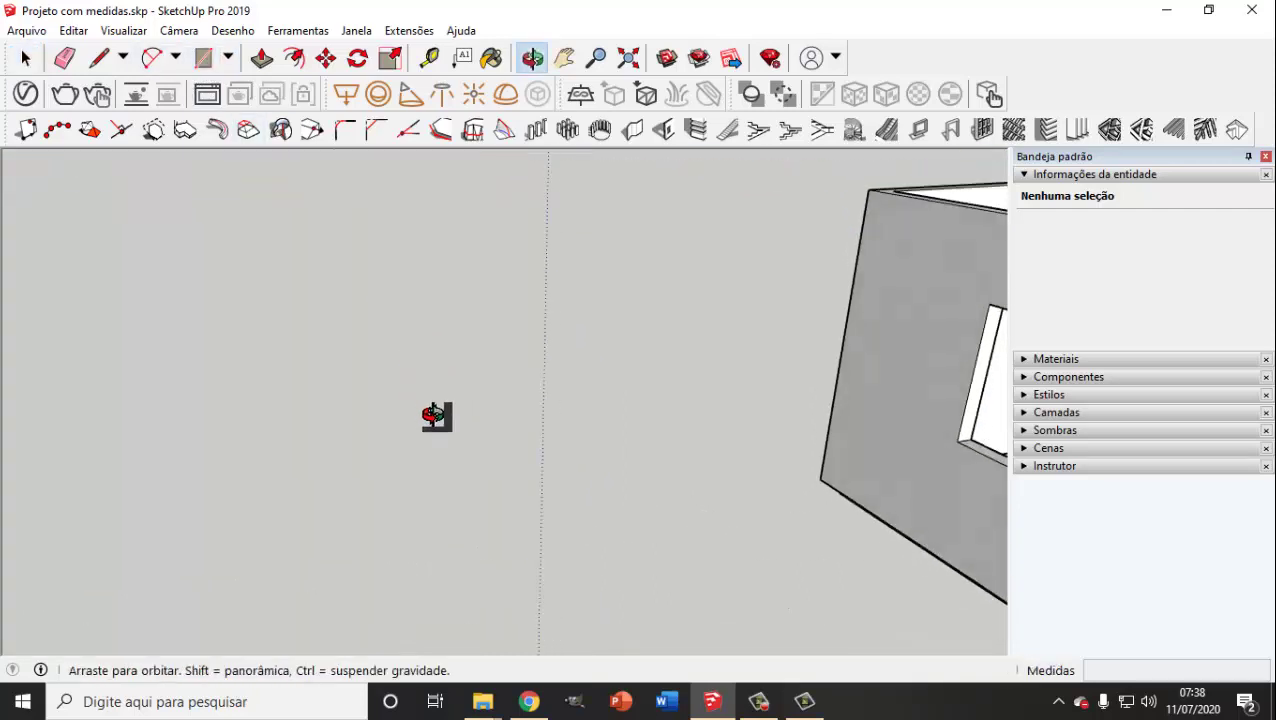
click(320, 469)
text(60;6)
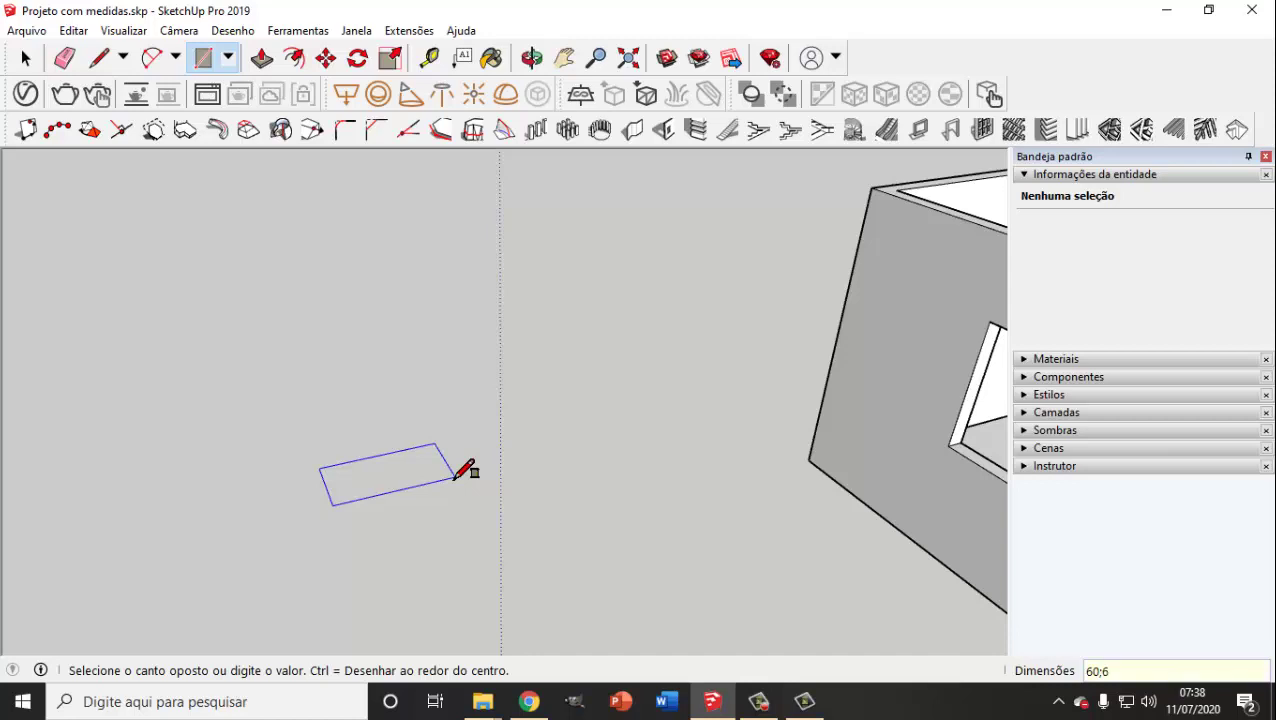
click(455, 477)
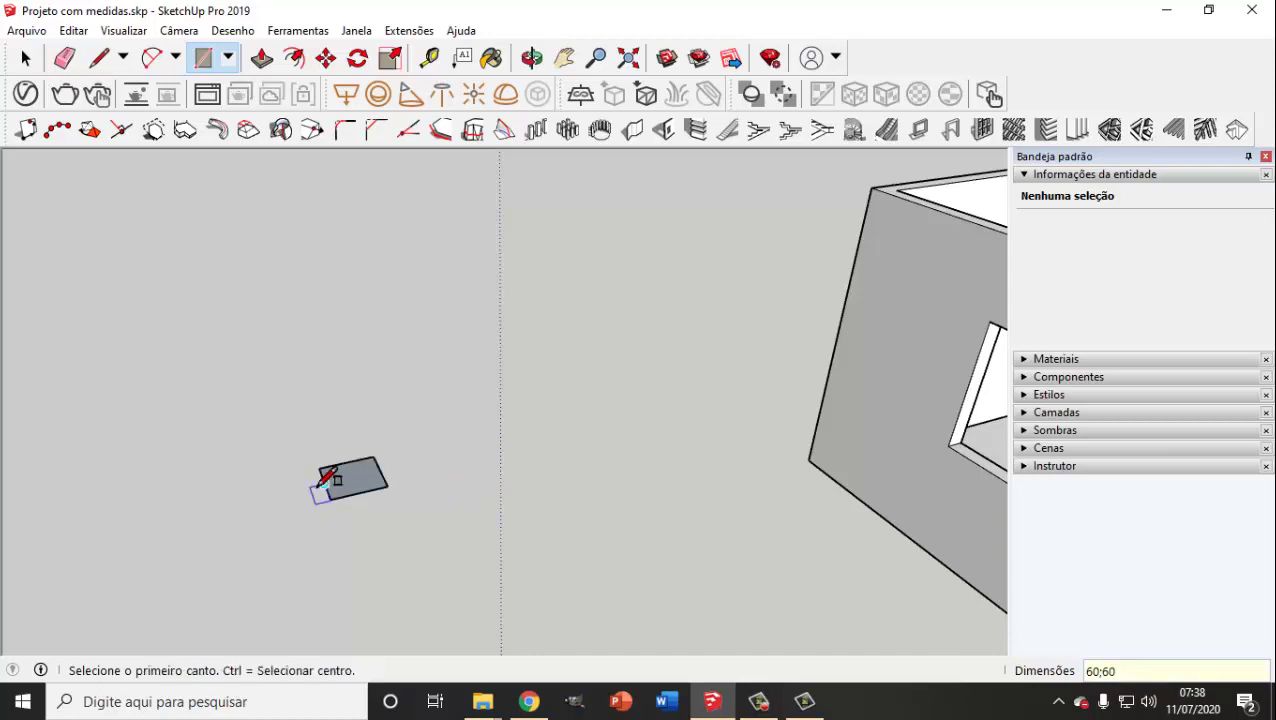
Step: Push/Pull the rectangle up to a 1,5 cm board thickness, undoing a 15 cm attempt
scroll(330, 480, up, 3)
scroll(365, 460, up, 2)
click(25, 58)
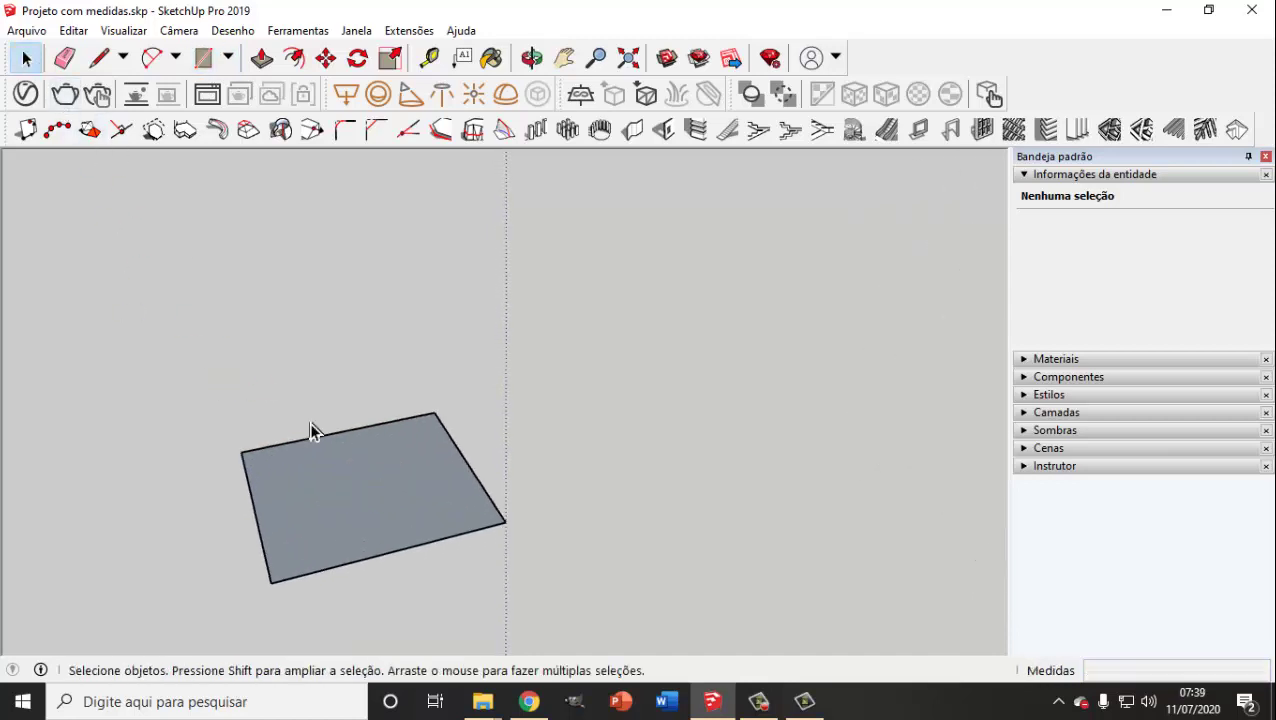
mouse_move(313, 426)
middle_down()
mouse_move(399, 438)
mouse_move(416, 536)
middle_up()
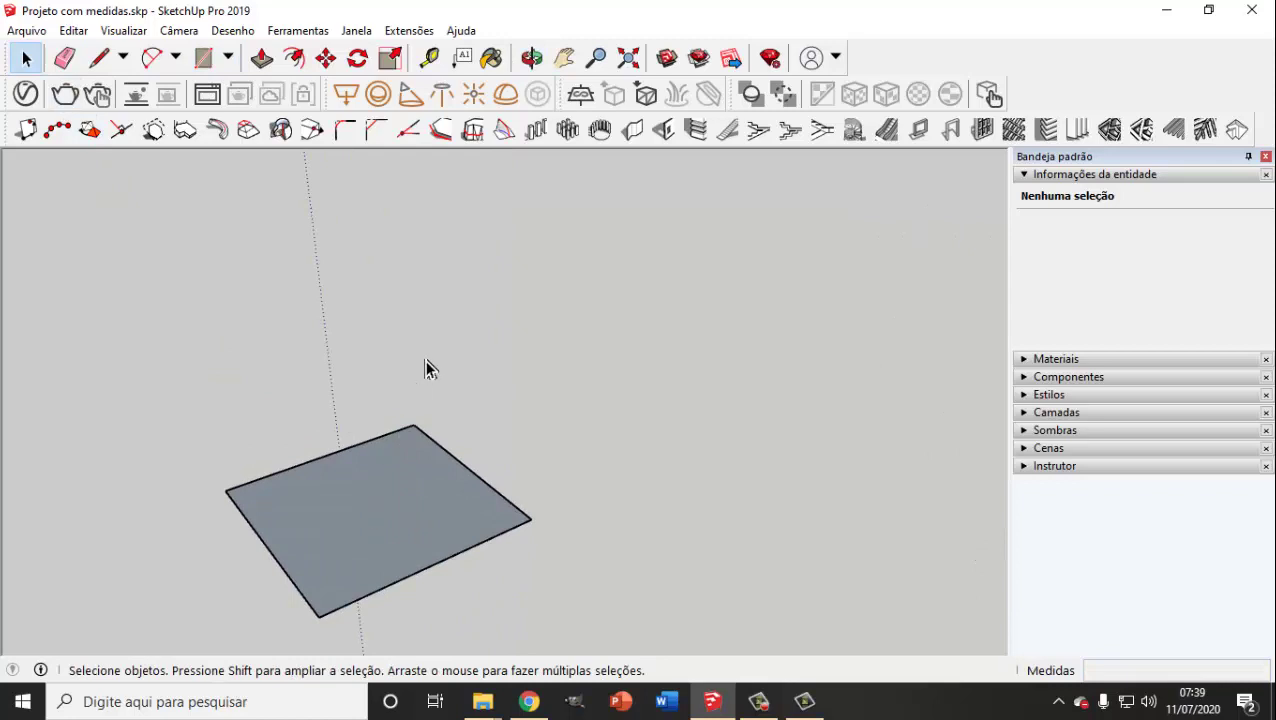
click(262, 58)
click(379, 535)
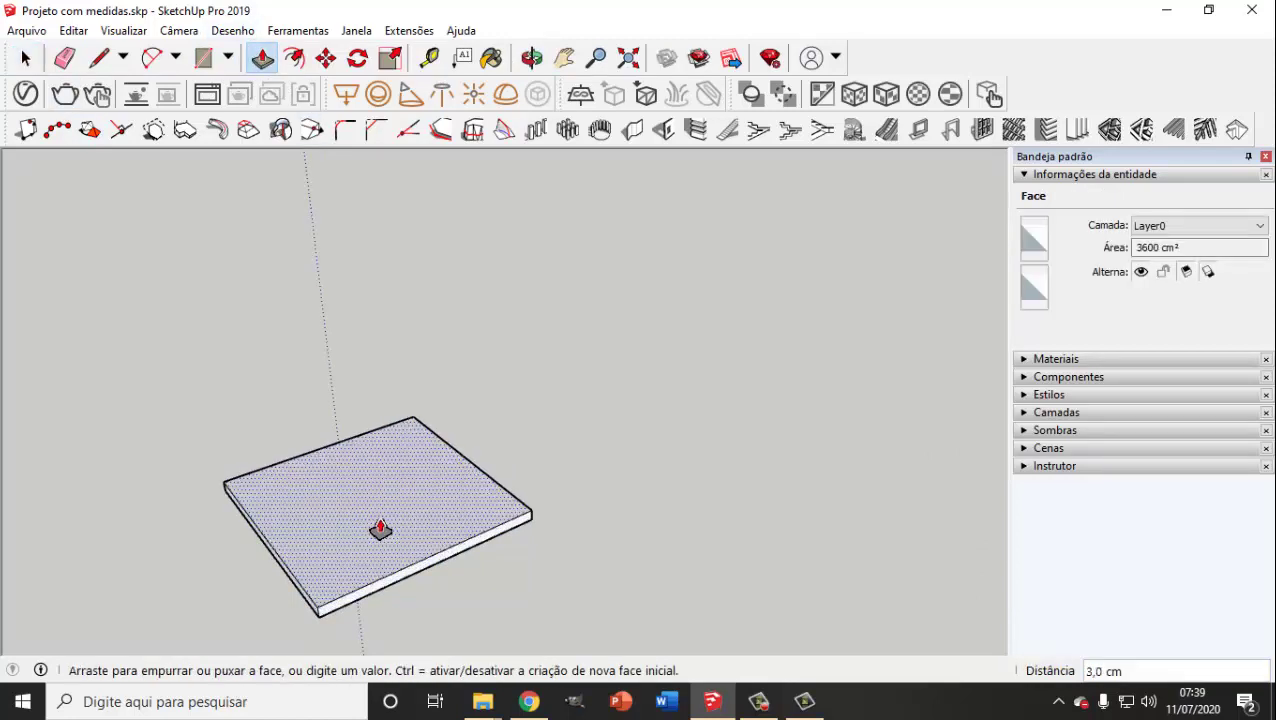
text(15)
key(Return)
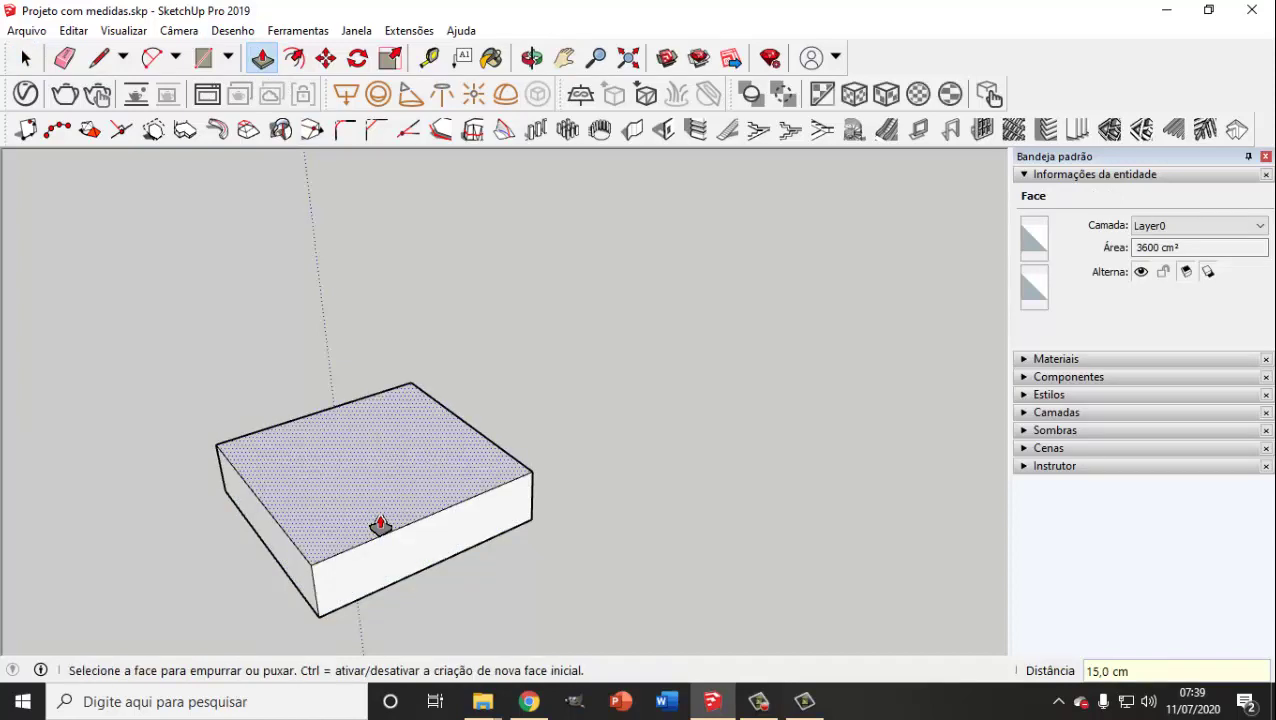
key(ctrl+z)
click(382, 527)
text(1)
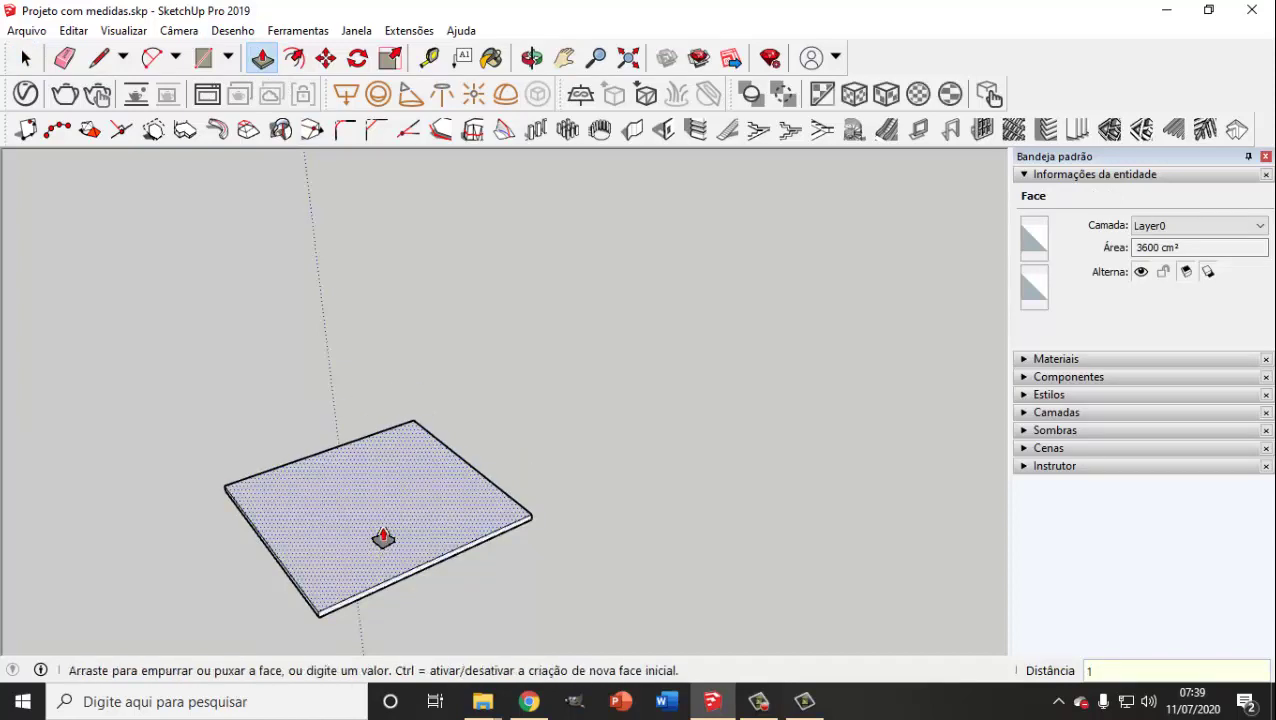
text(,5)
key(Return)
Step: Push the board's left side face in 3 cm, undoing an accidental 57 cm push
mouse_move(374, 541)
middle_down()
mouse_move(440, 583)
mouse_move(461, 475)
middle_up()
scroll(441, 455, up, 2)
scroll(419, 492, up, 3)
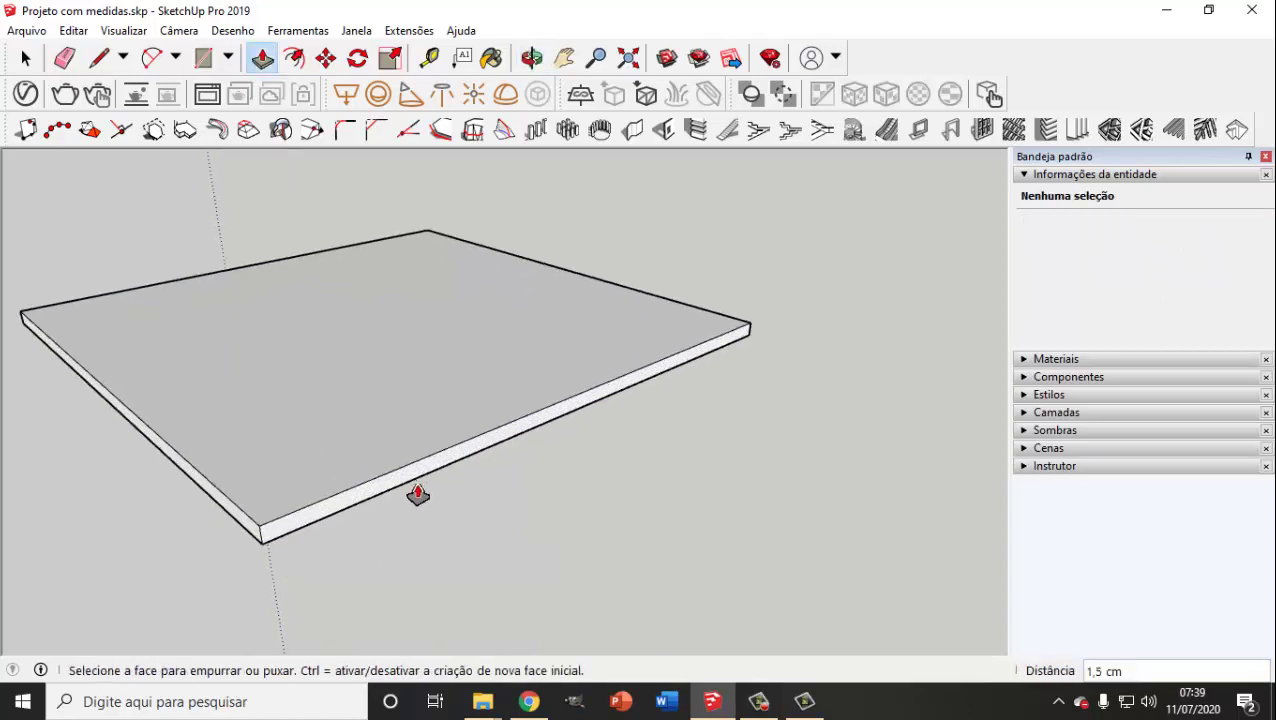
click(247, 524)
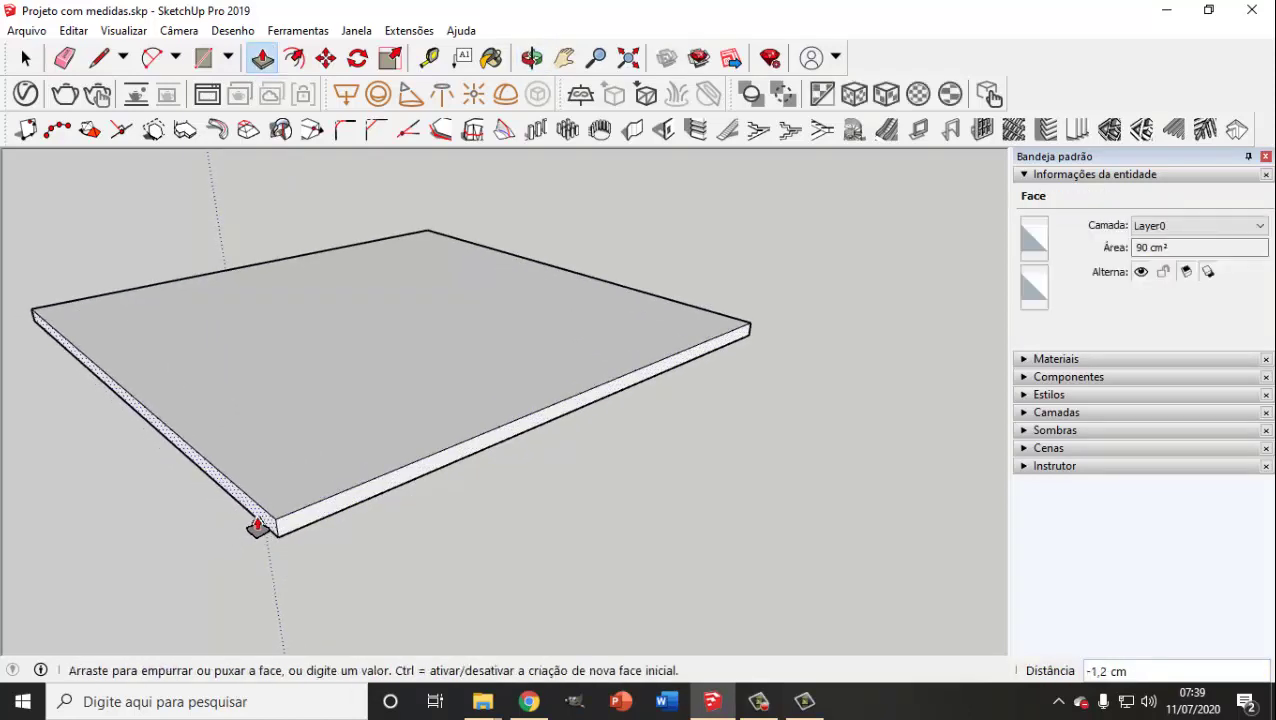
text(57)
key(Return)
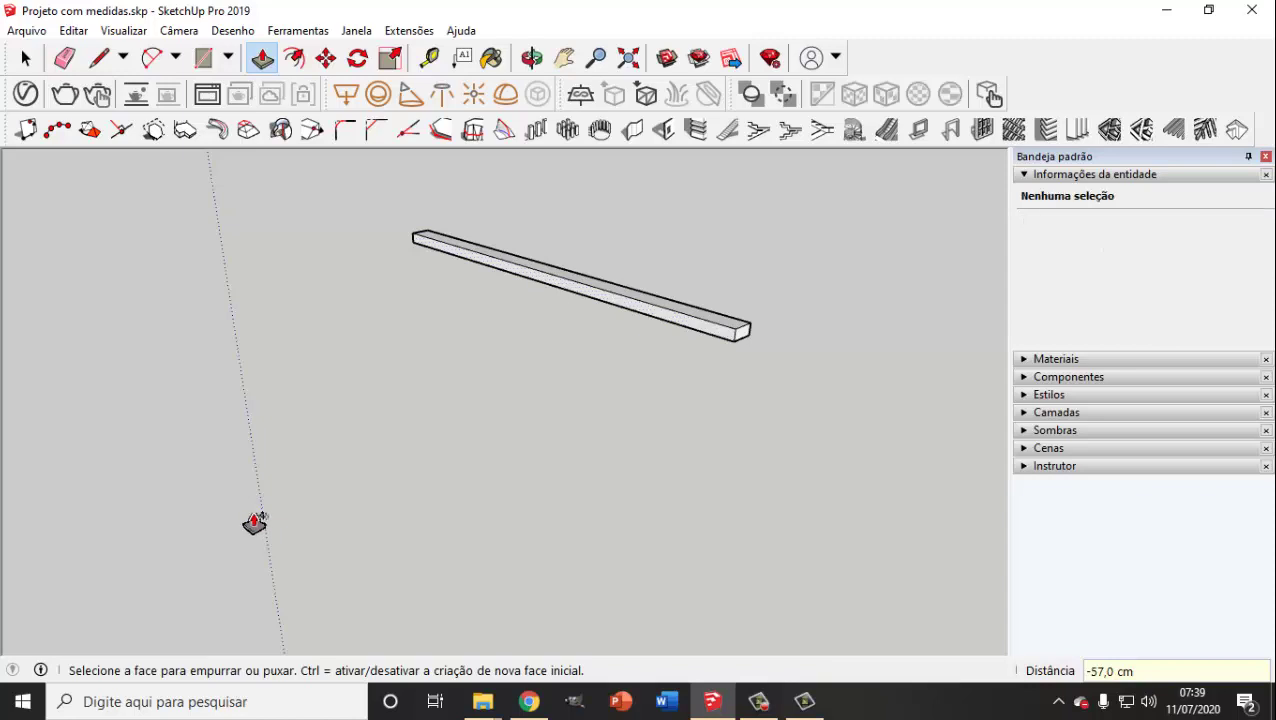
key(ctrl+z)
click(253, 523)
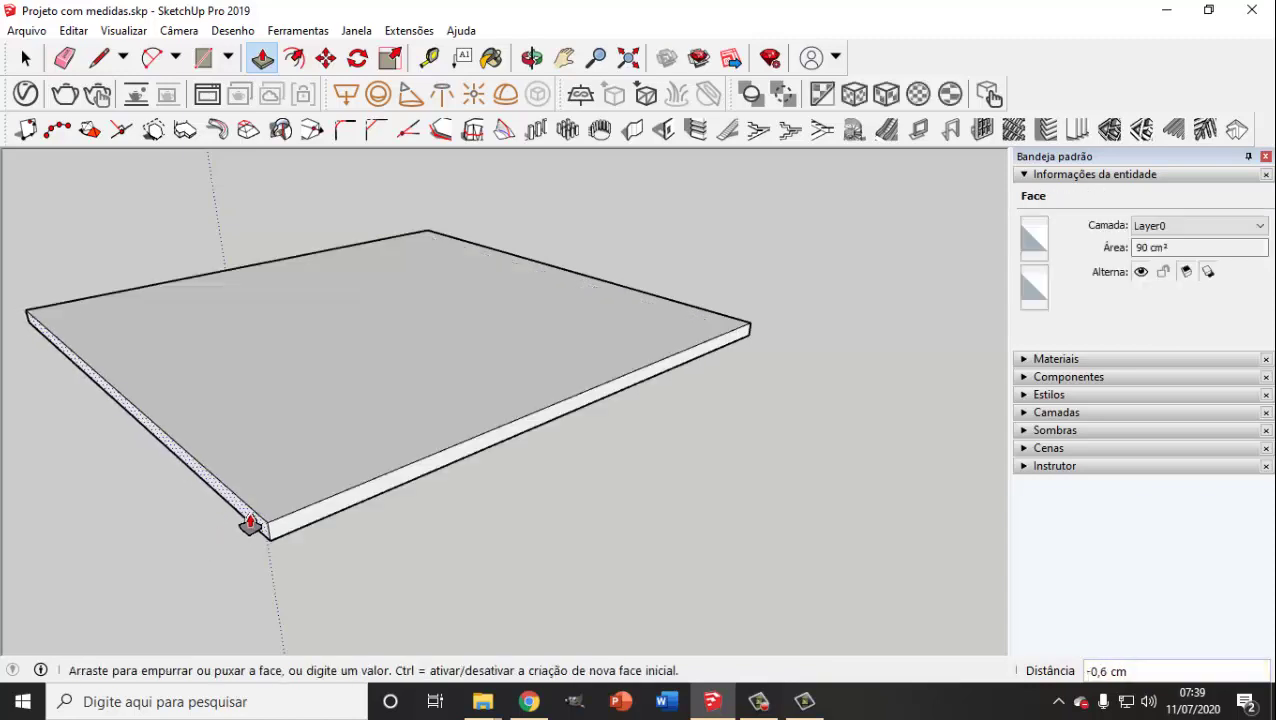
key(Escape)
text(-3)
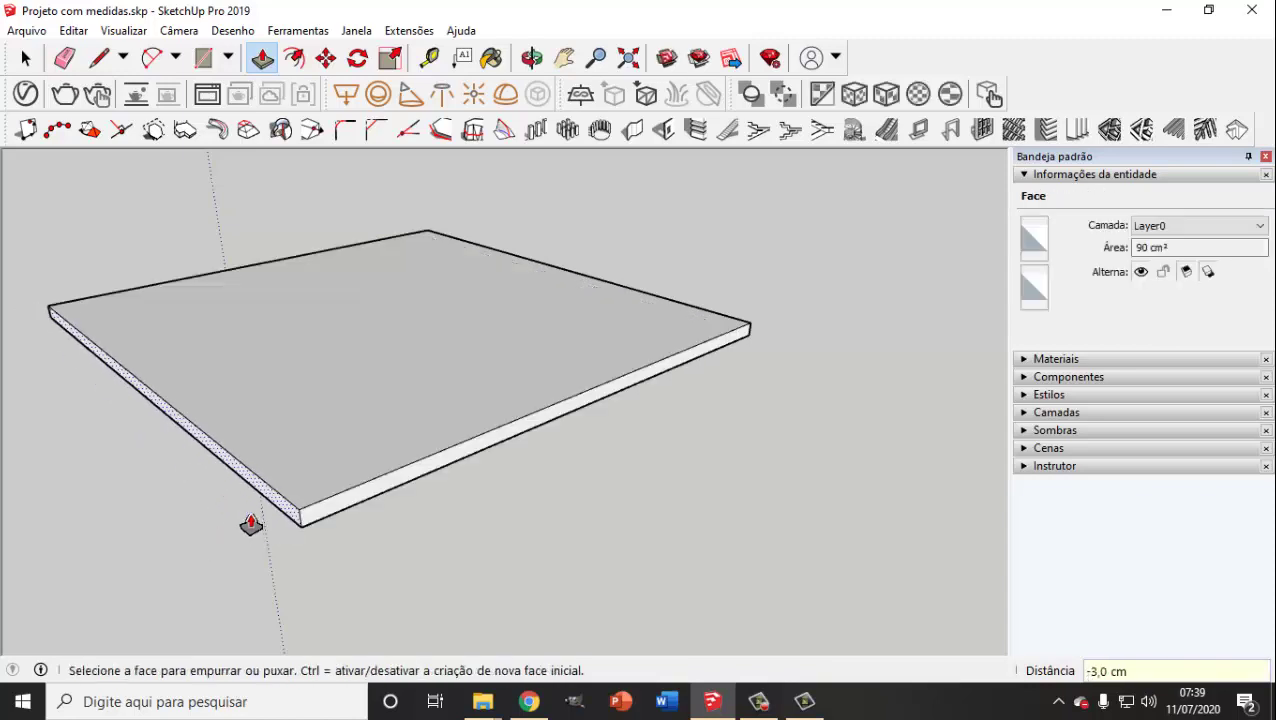
click(26, 58)
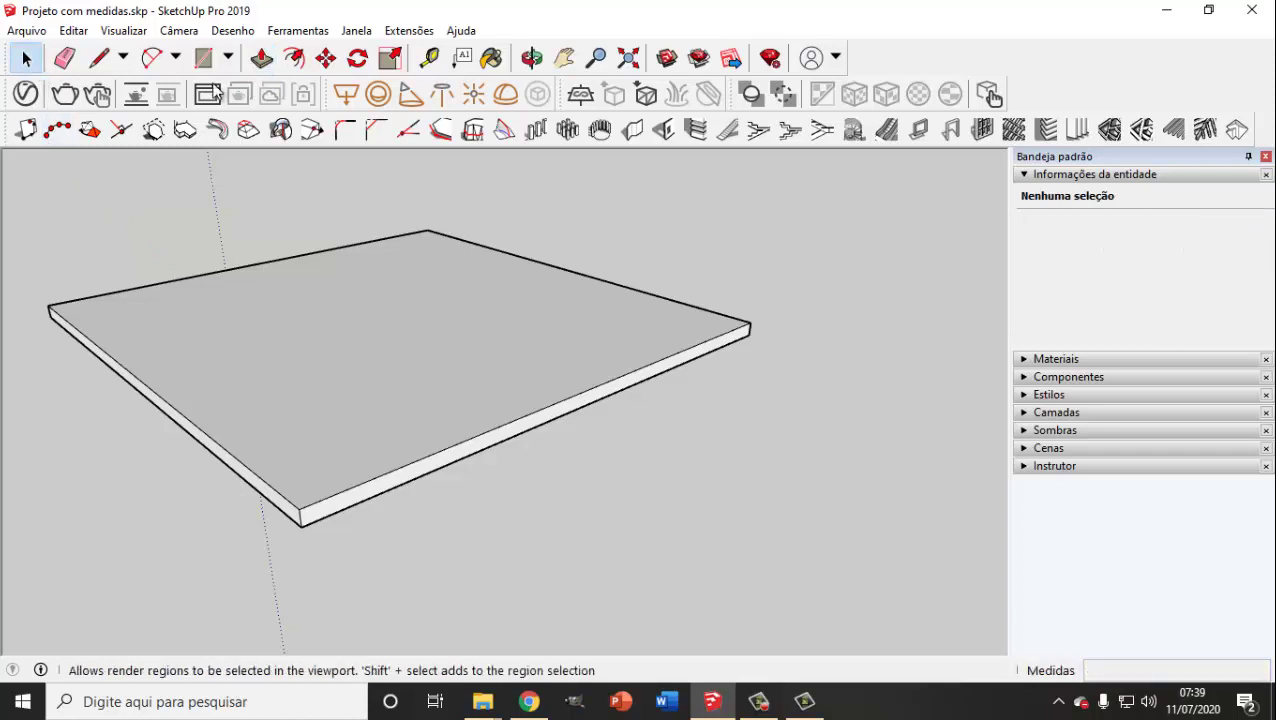
Step: Measure the board's front edge to confirm it is 57 cm
click(429, 57)
click(298, 509)
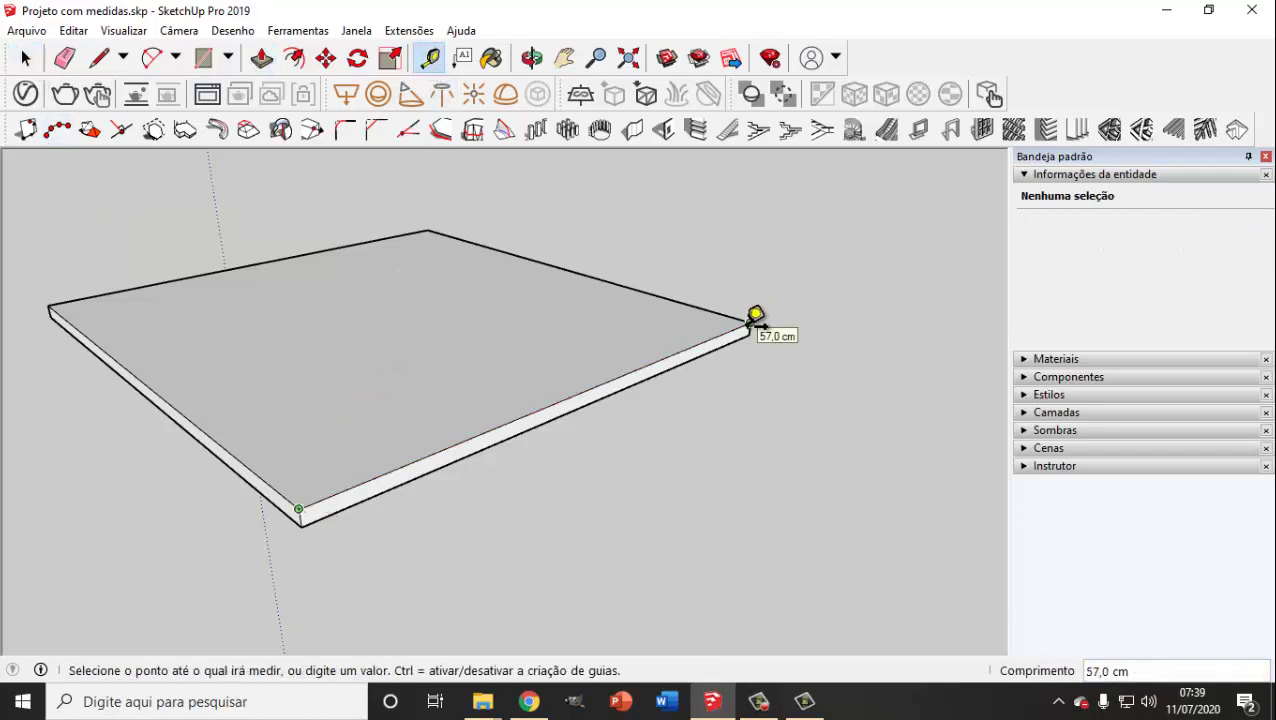
click(644, 336)
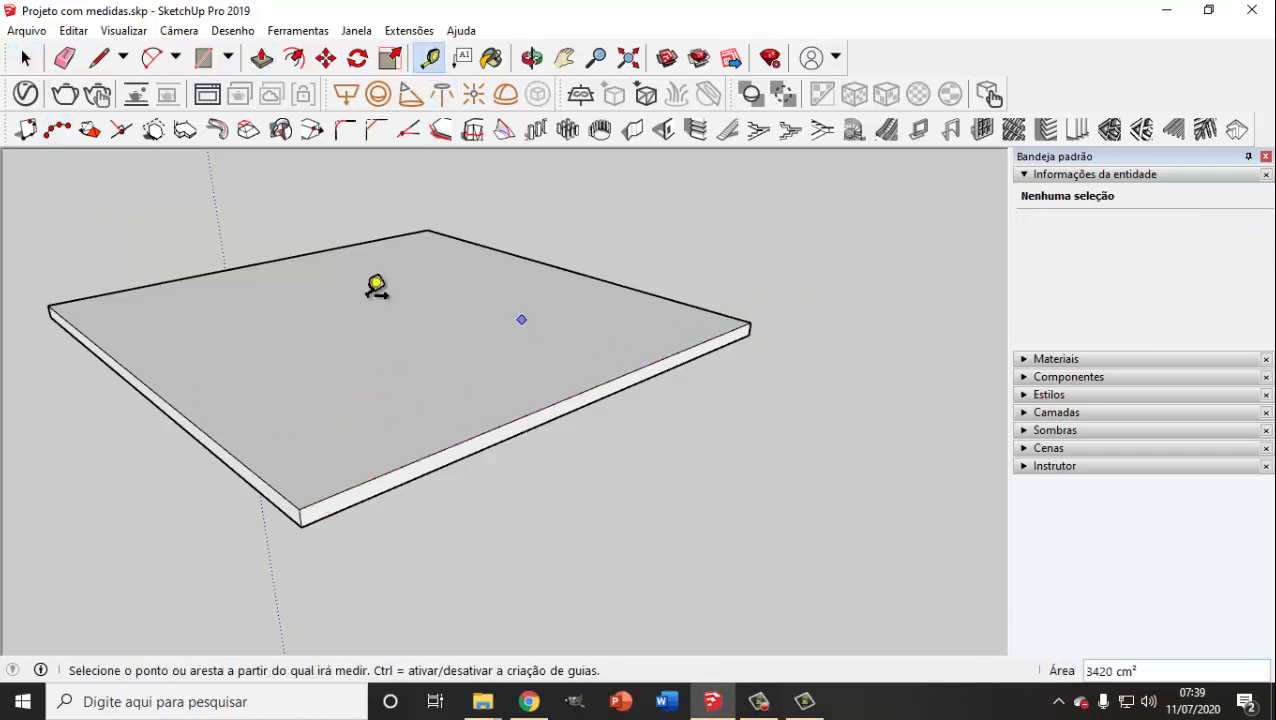
click(26, 58)
scroll(540, 370, down, 1)
Step: Select the whole board and make it a group with Criar grupo
double_click(504, 351)
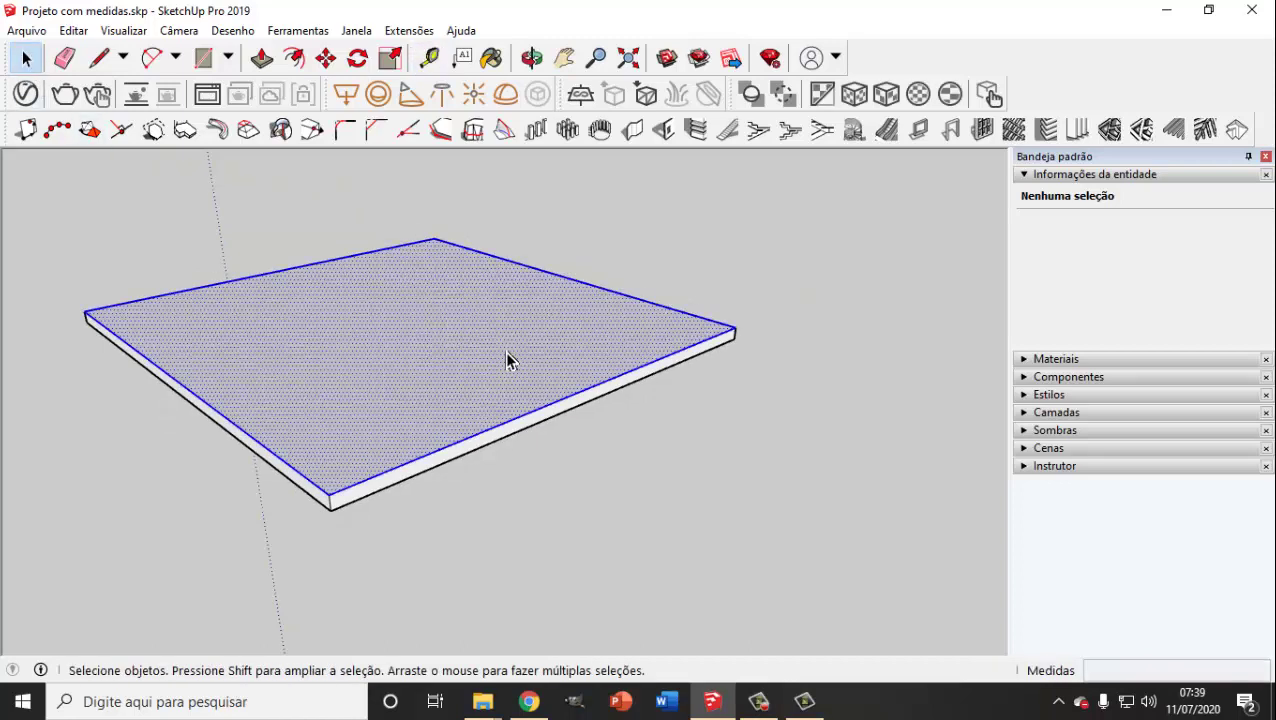
click(507, 360)
right_click(502, 347)
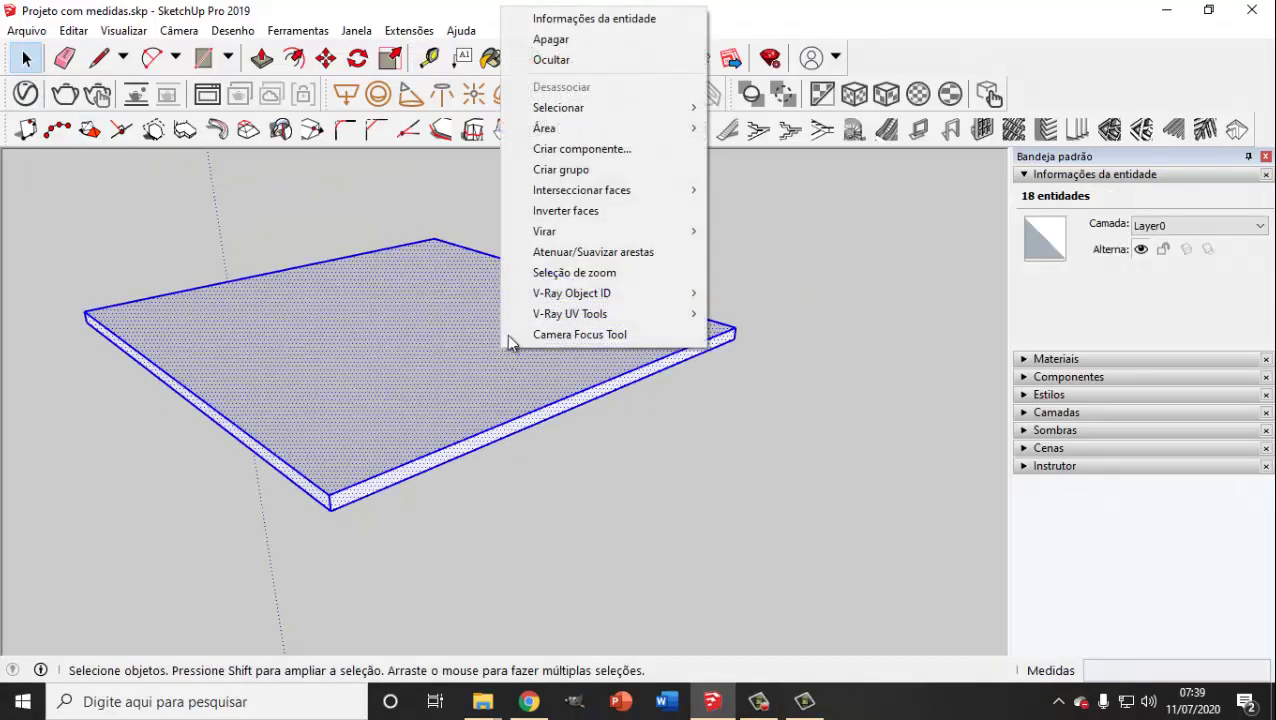
click(600, 170)
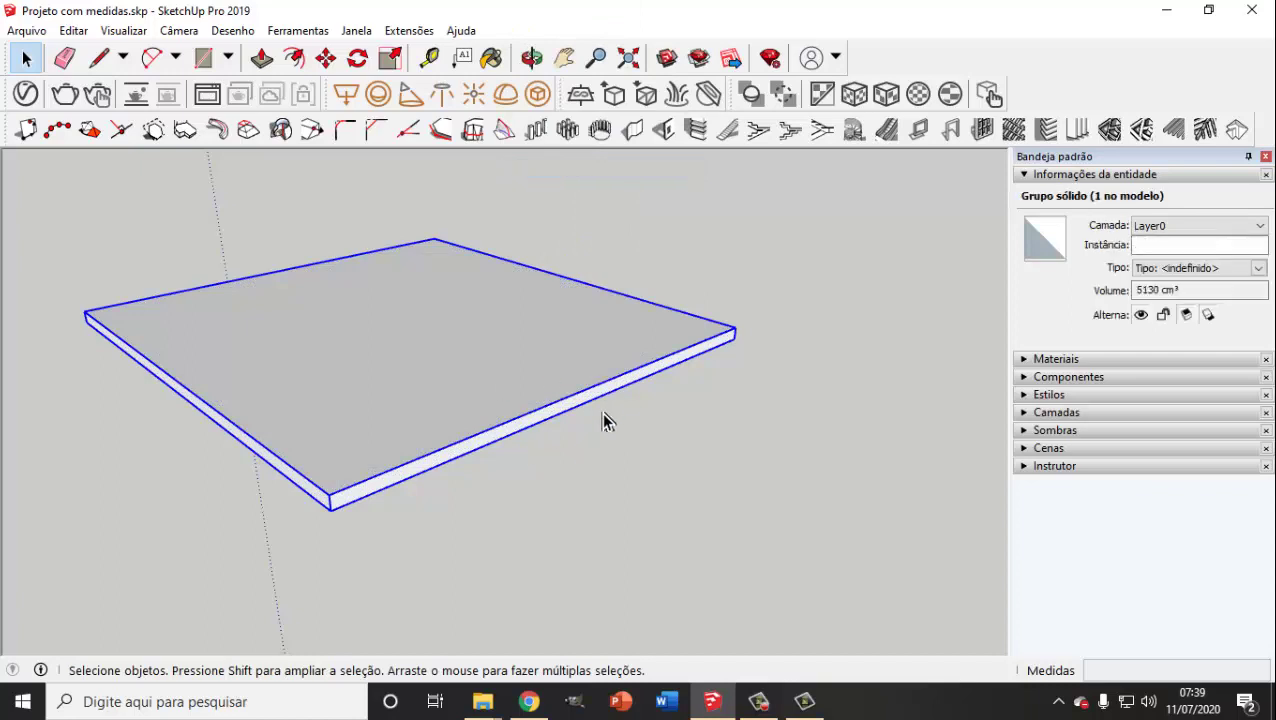
Step: Draw a 1,5 by 60 cm rectangle beside the slab
mouse_move(532, 525)
middle_down()
mouse_move(595, 421)
mouse_move(575, 461)
mouse_move(456, 424)
mouse_move(462, 378)
mouse_move(450, 384)
middle_up()
scroll(462, 378, down, 2)
click(203, 57)
click(174, 326)
text(1,5;60)
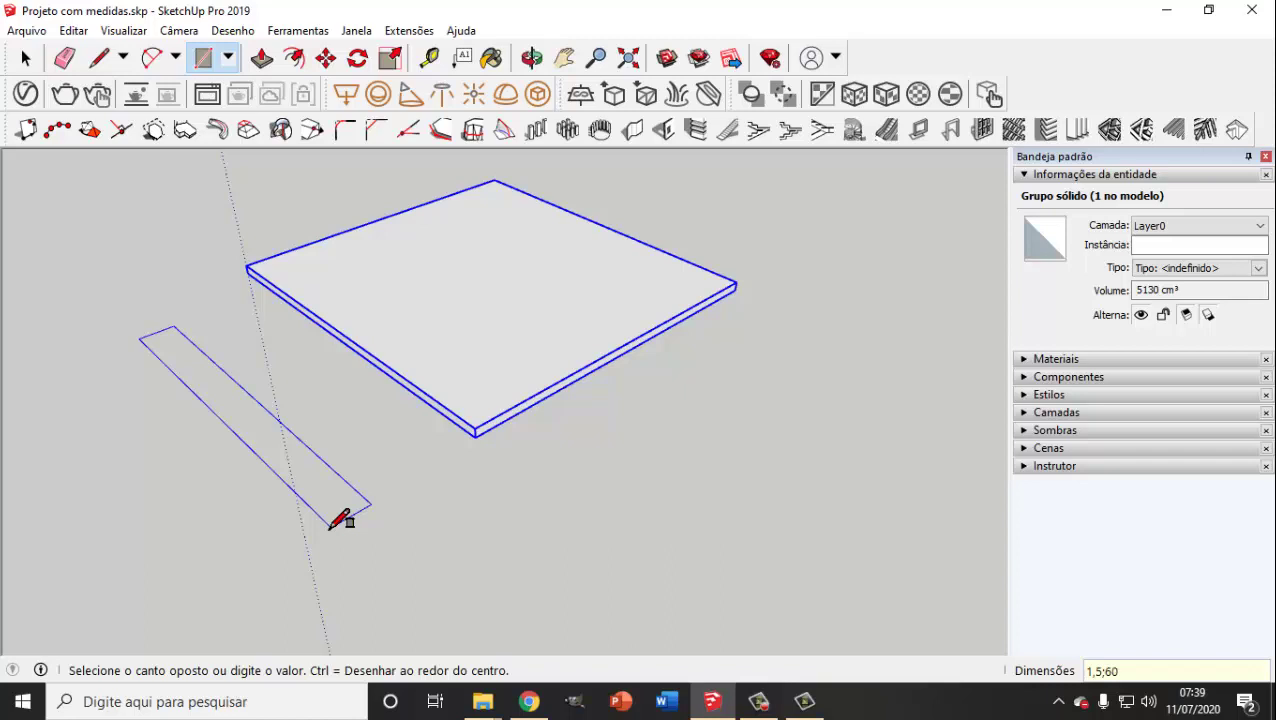
key(Return)
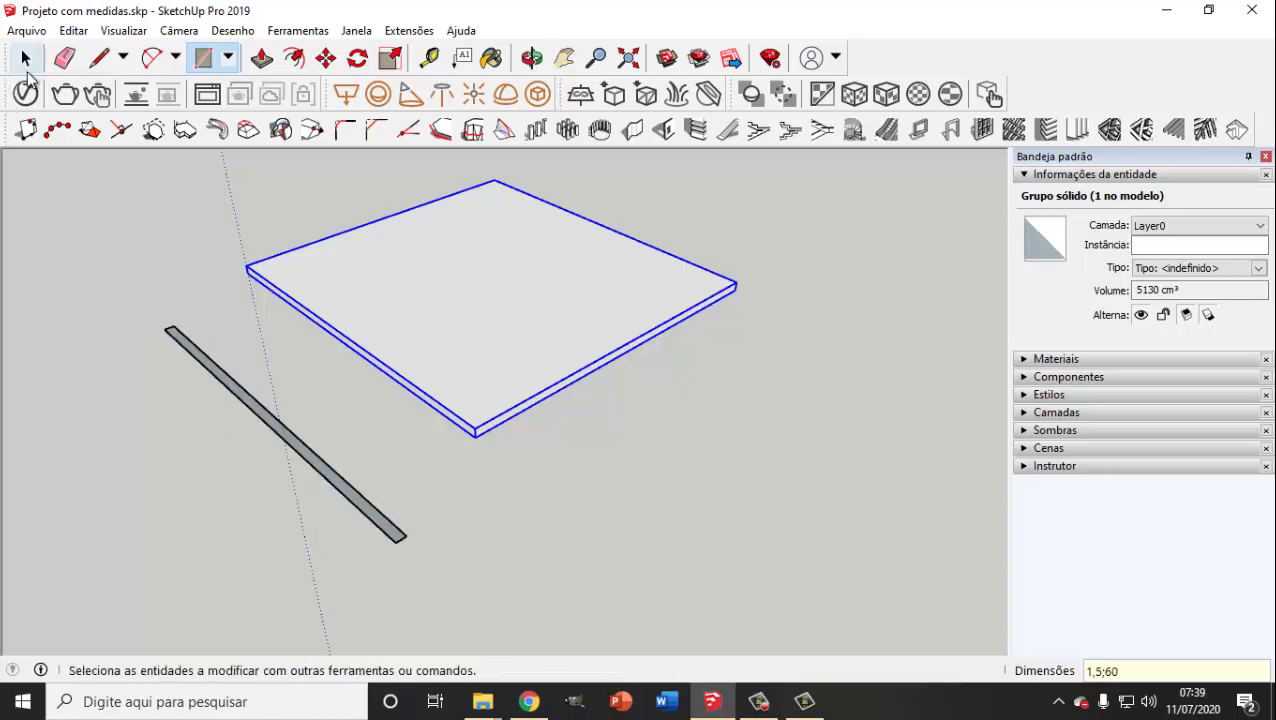
click(26, 58)
click(262, 57)
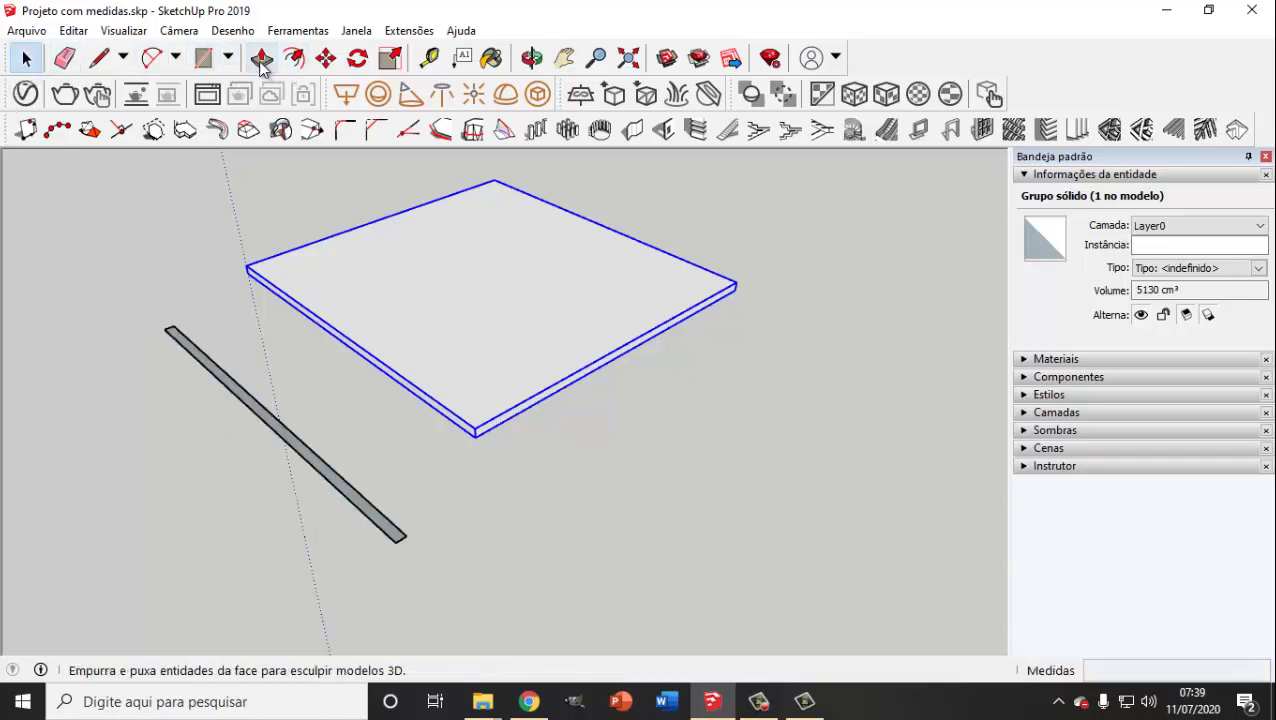
Step: Extrude the strip 87 cm into a side panel and group it with Criar grupo
click(344, 488)
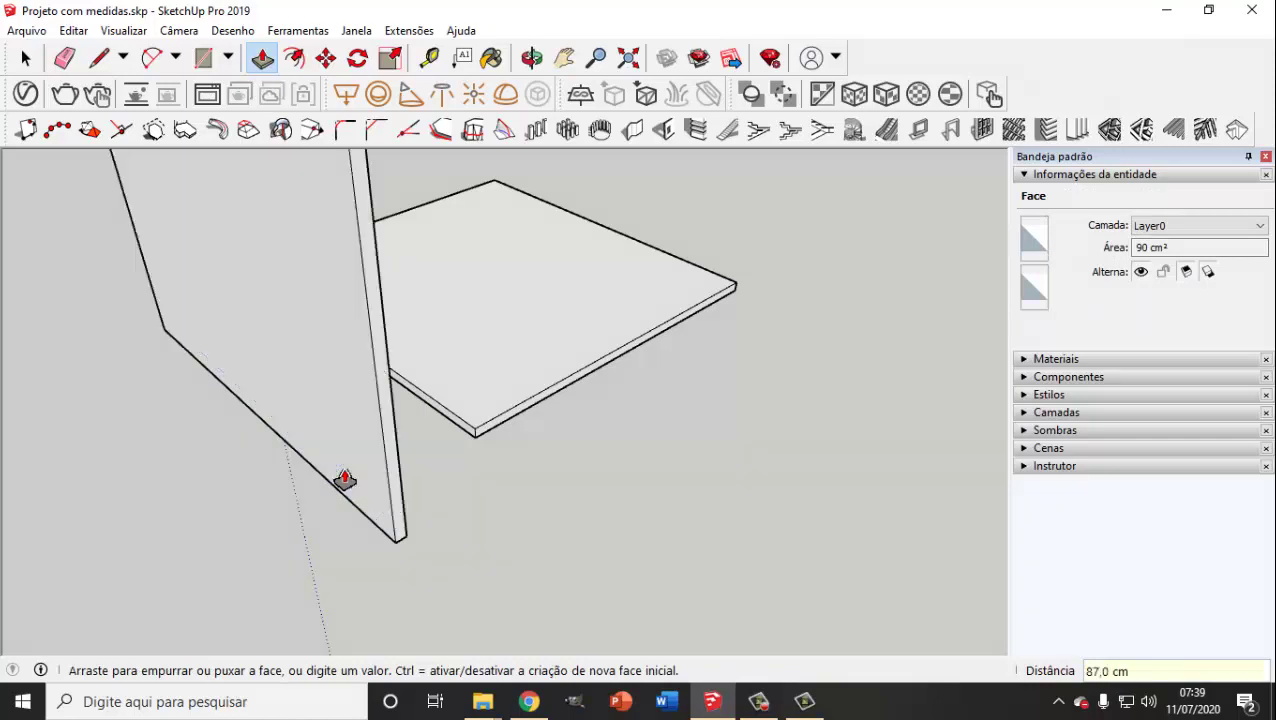
text(87)
key(Return)
scroll(298, 400, down, 3)
click(26, 58)
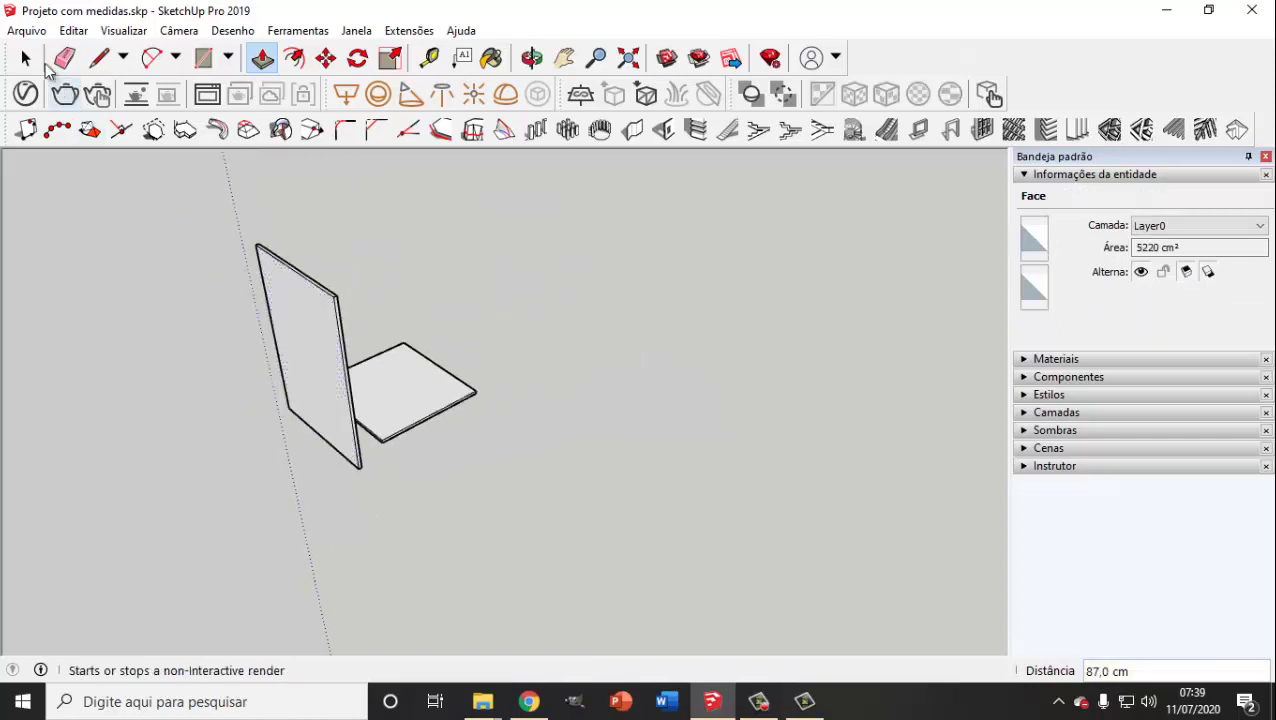
click(219, 273)
scroll(310, 320, up, 3)
click(317, 323)
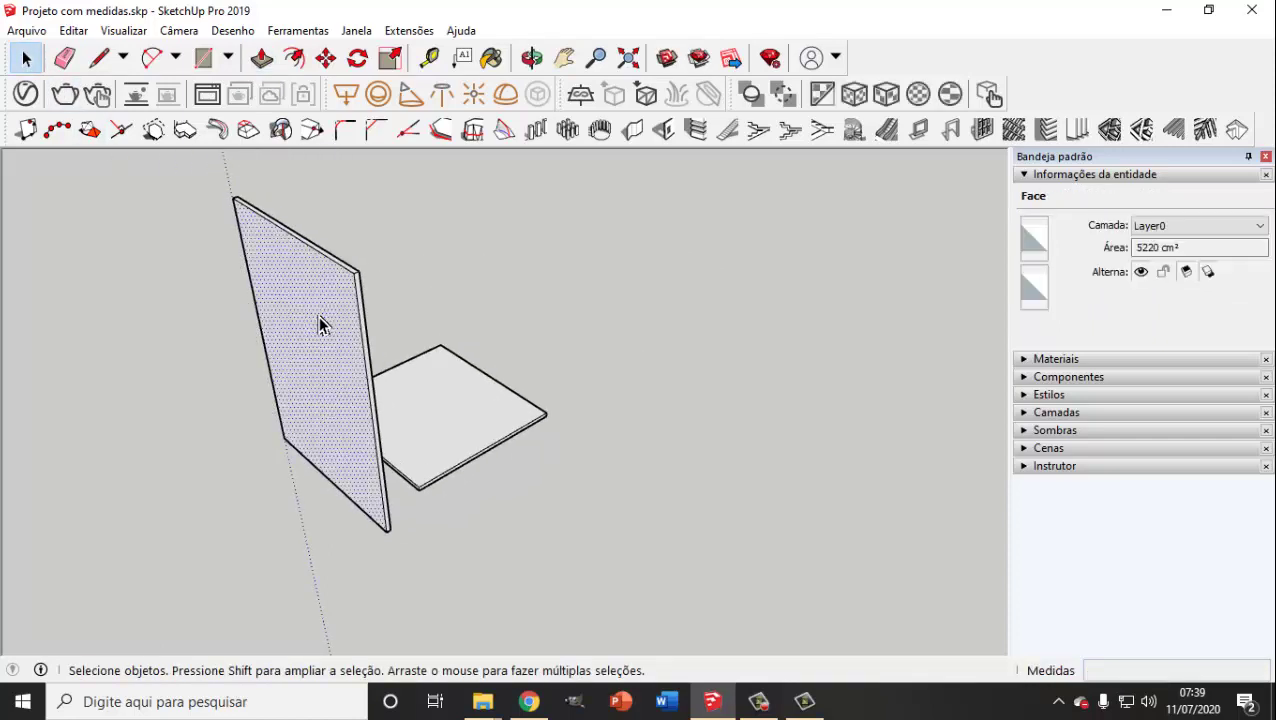
triple_click(320, 323)
right_click(319, 315)
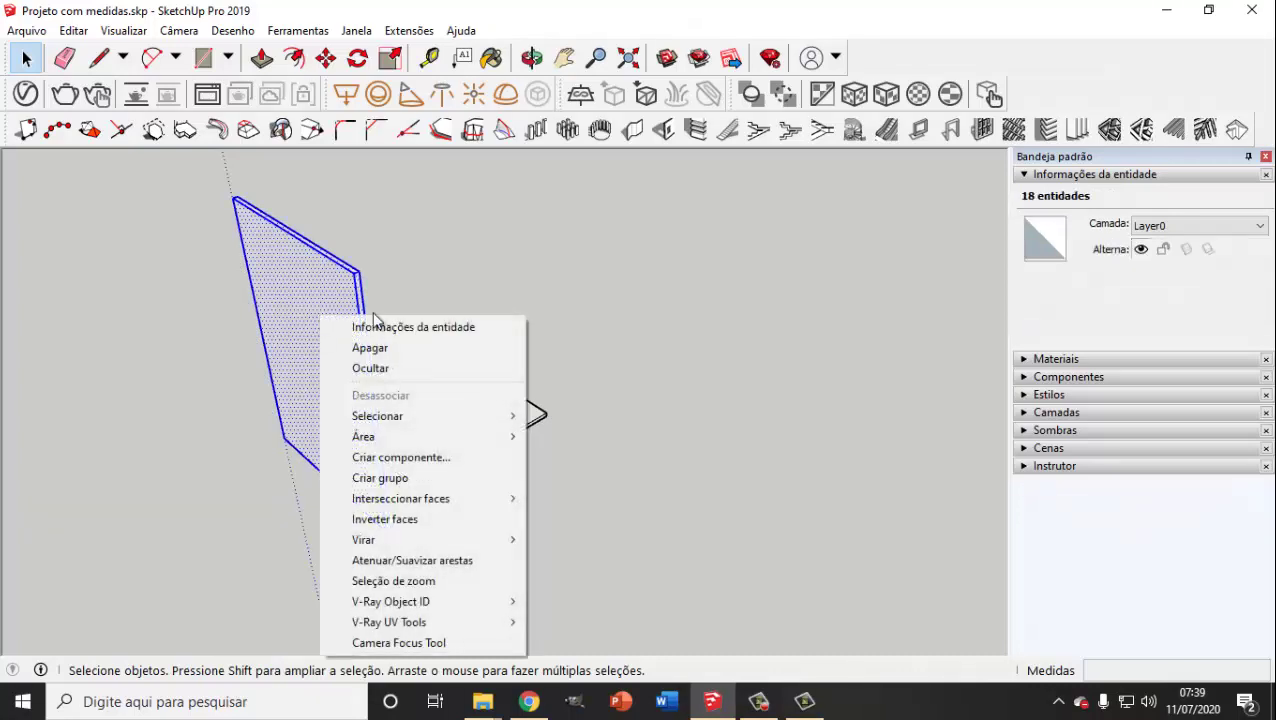
click(417, 479)
Step: Move the side panel by its bottom corner onto the board's corner
mouse_move(413, 470)
middle_down()
mouse_move(393, 507)
mouse_move(291, 185)
middle_up()
click(326, 57)
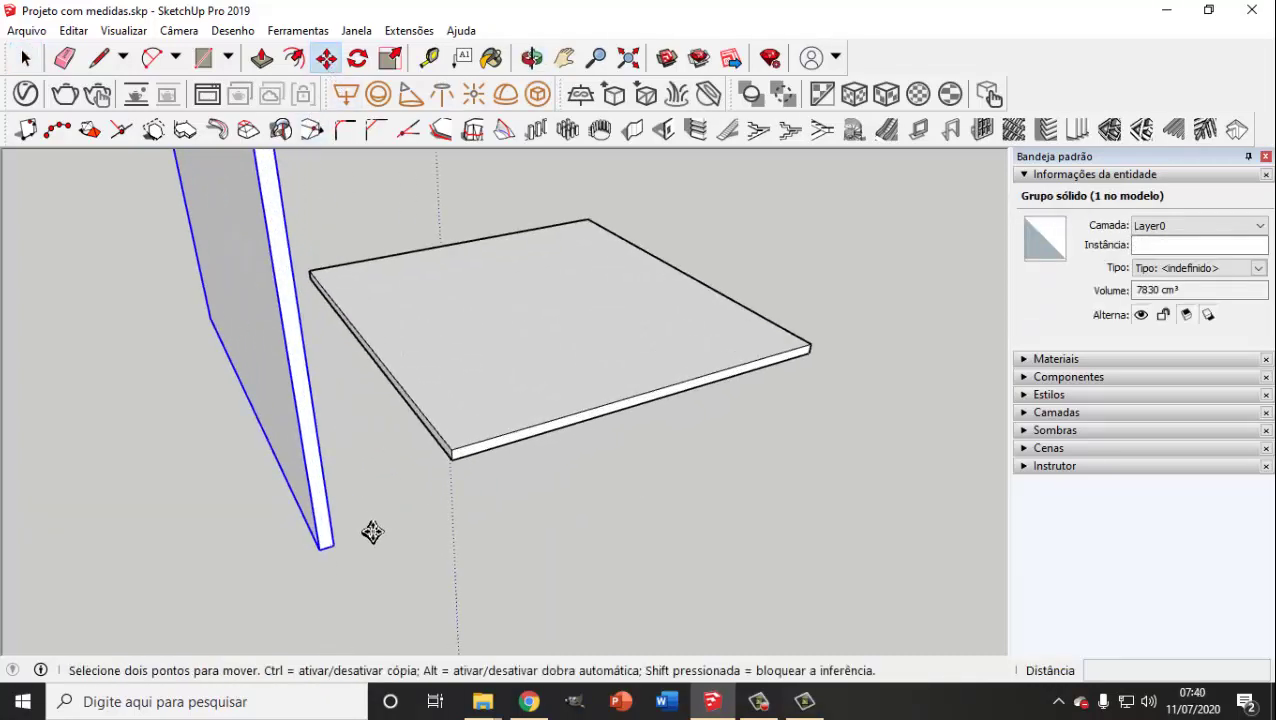
click(335, 544)
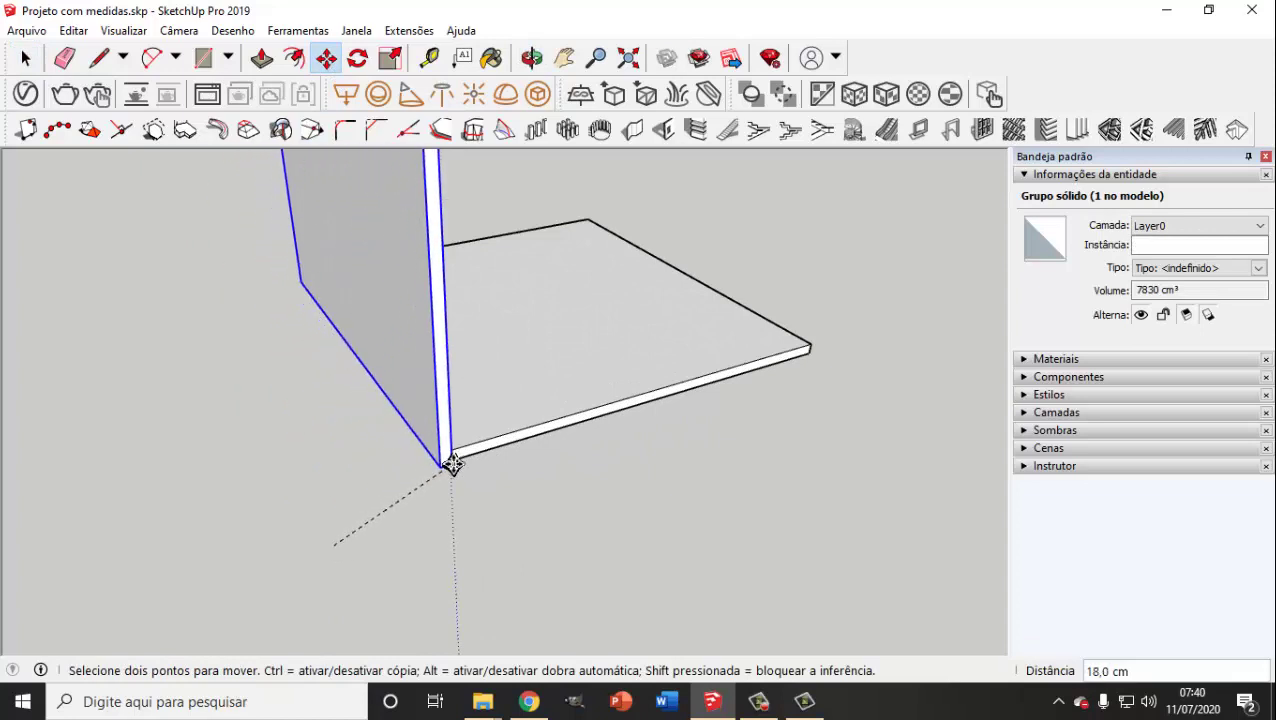
scroll(447, 461, up, 2)
scroll(447, 461, up, 1)
click(476, 434)
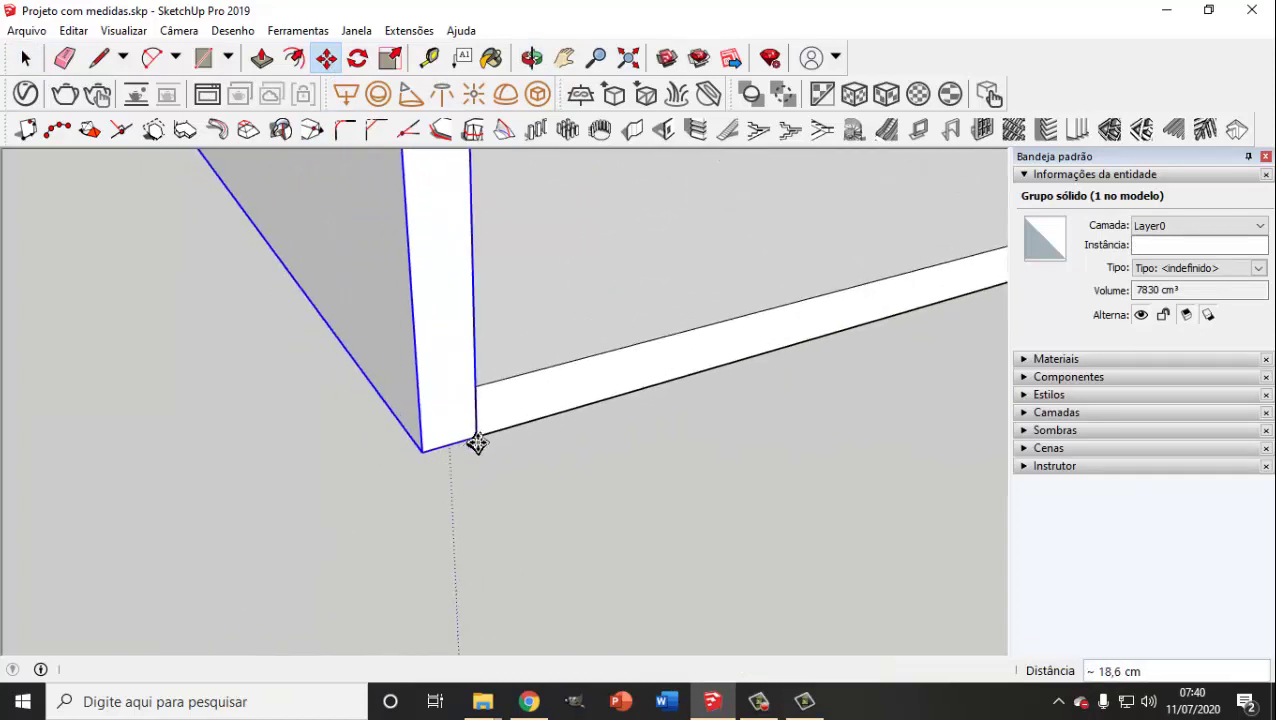
Step: Ctrl-copy the side panel to the board's right end
click(25, 57)
click(648, 322)
mouse_move(630, 314)
middle_down()
mouse_move(484, 342)
mouse_move(607, 359)
mouse_move(527, 360)
mouse_move(270, 445)
middle_up()
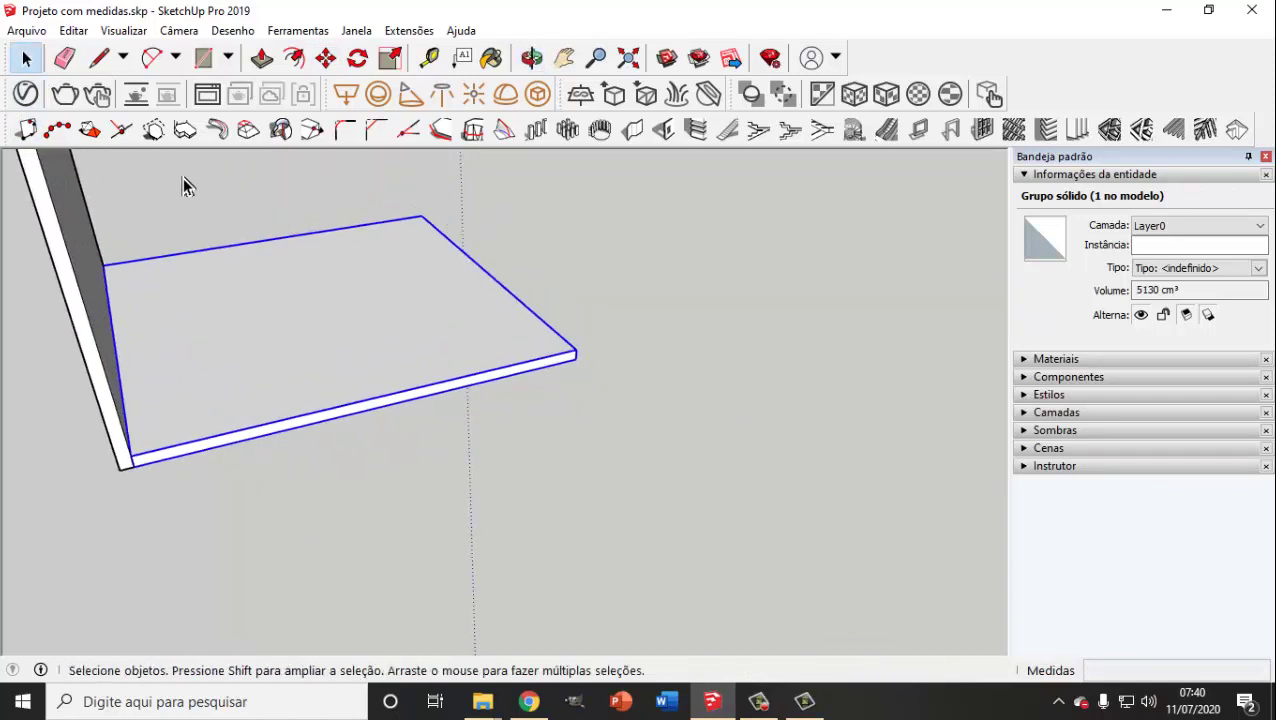
click(66, 328)
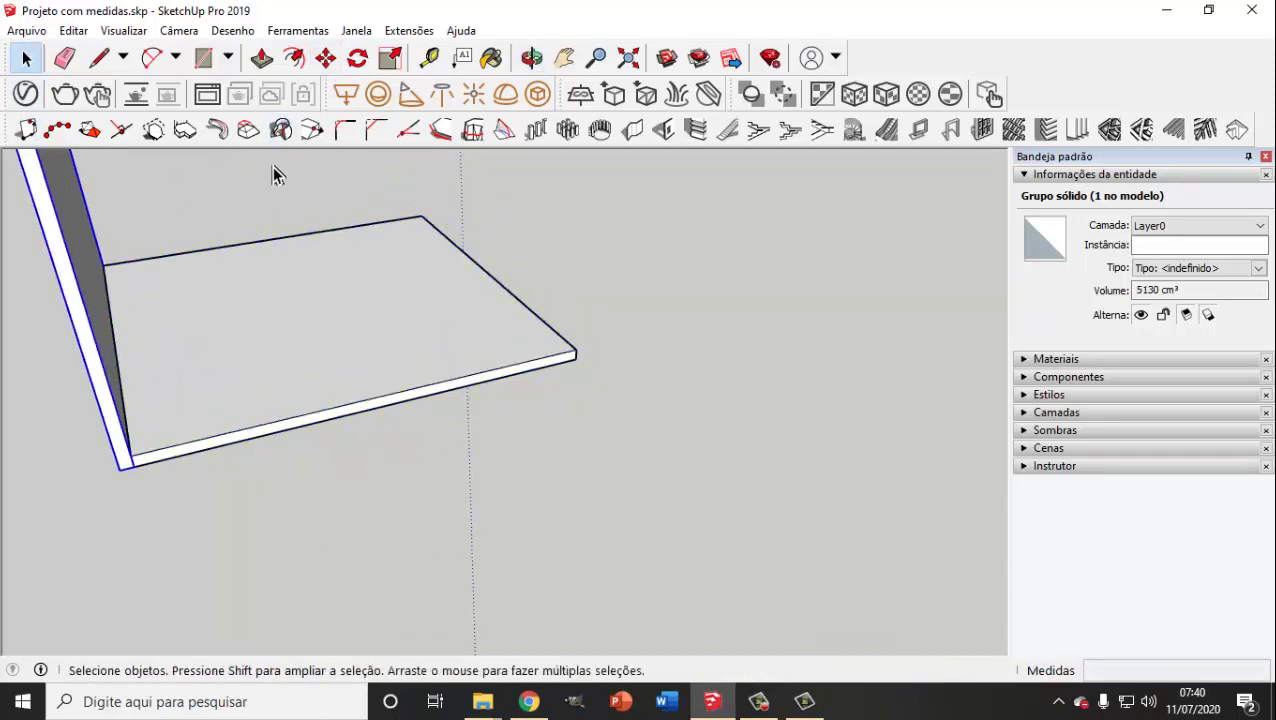
click(326, 57)
click(117, 471)
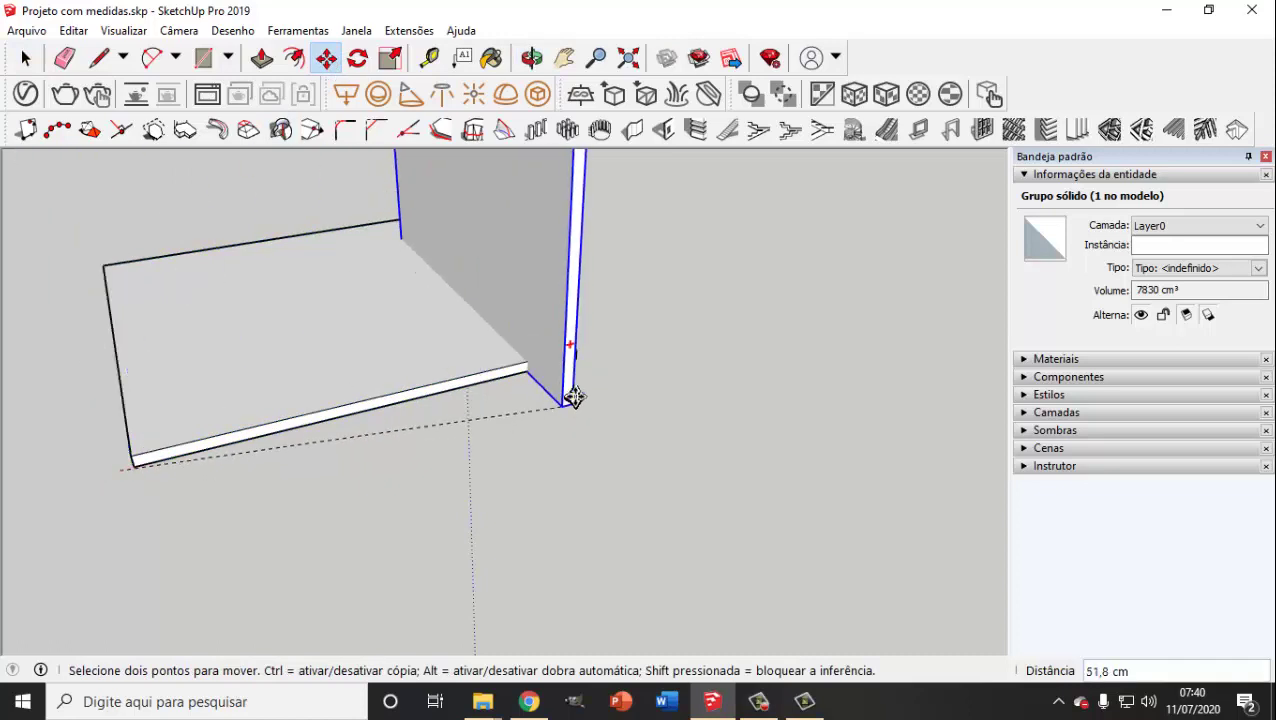
key(ctrl)
click(578, 356)
mouse_move(544, 428)
middle_down()
mouse_move(465, 449)
mouse_move(488, 633)
mouse_move(450, 476)
middle_up()
Step: Copy the bottom board up onto the tops of the side panels as the cabinet top
key(space)
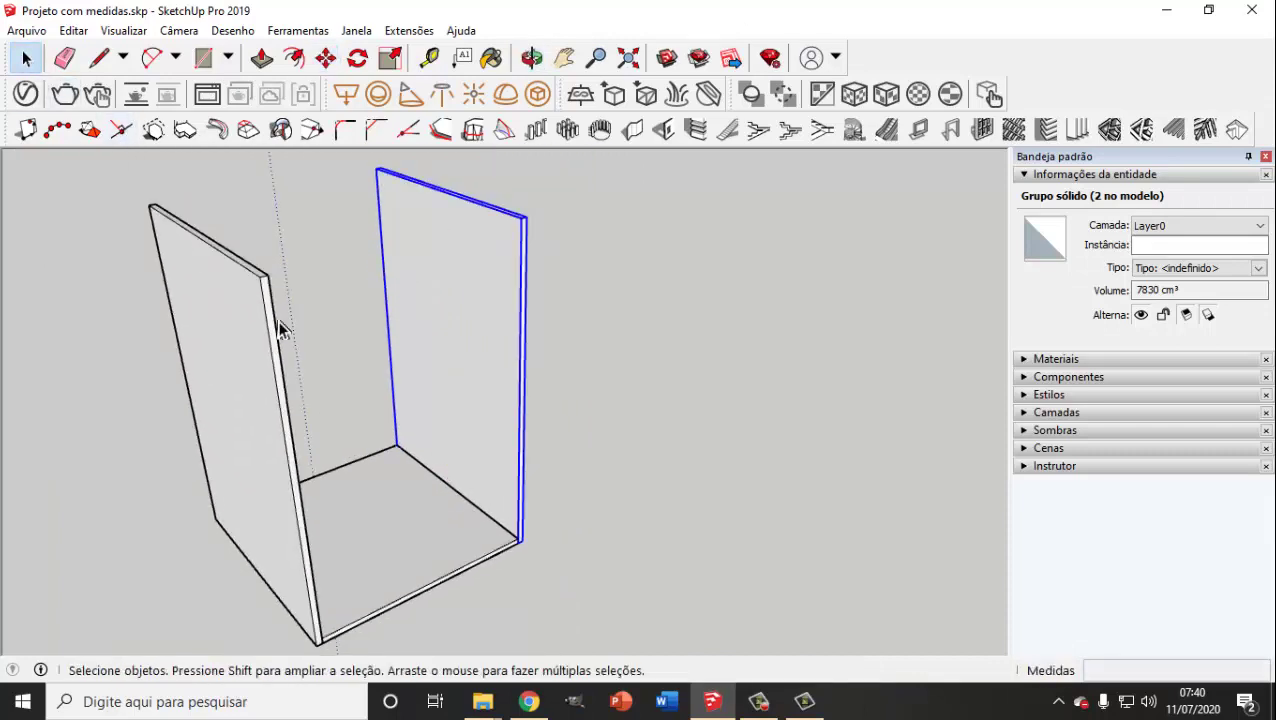
click(398, 517)
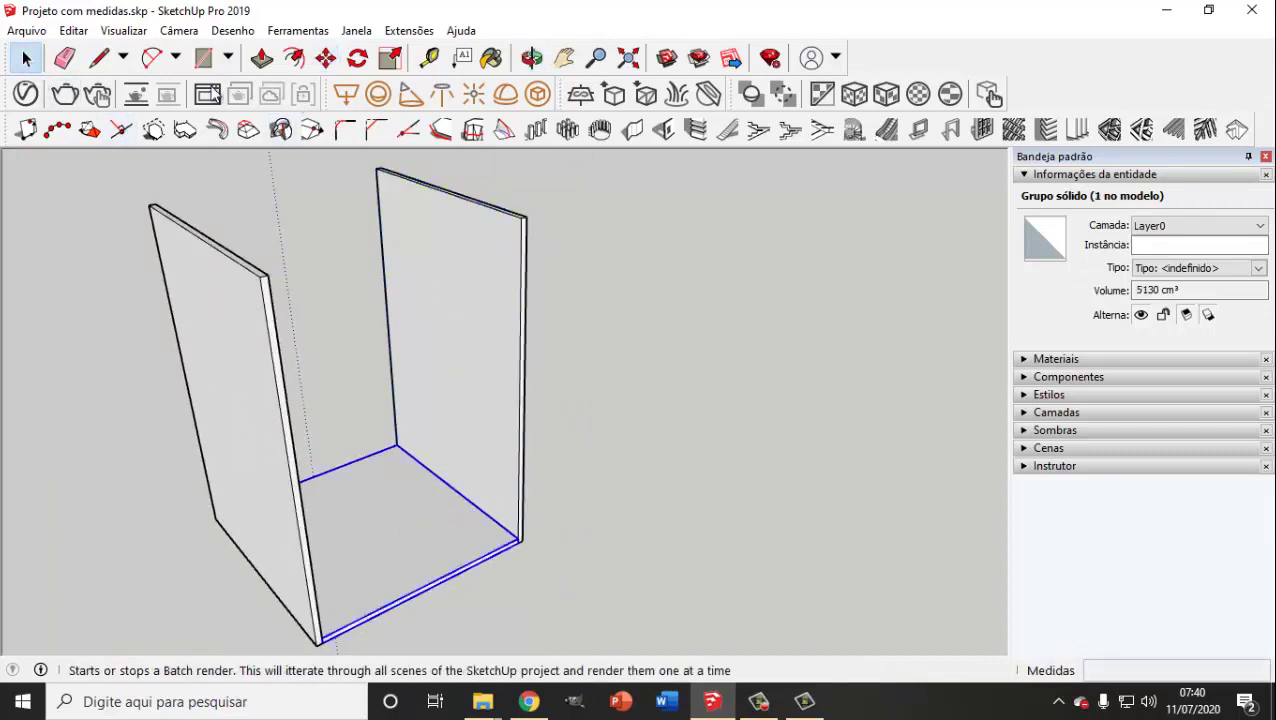
click(323, 58)
scroll(518, 572, up, 3)
scroll(527, 537, up, 2)
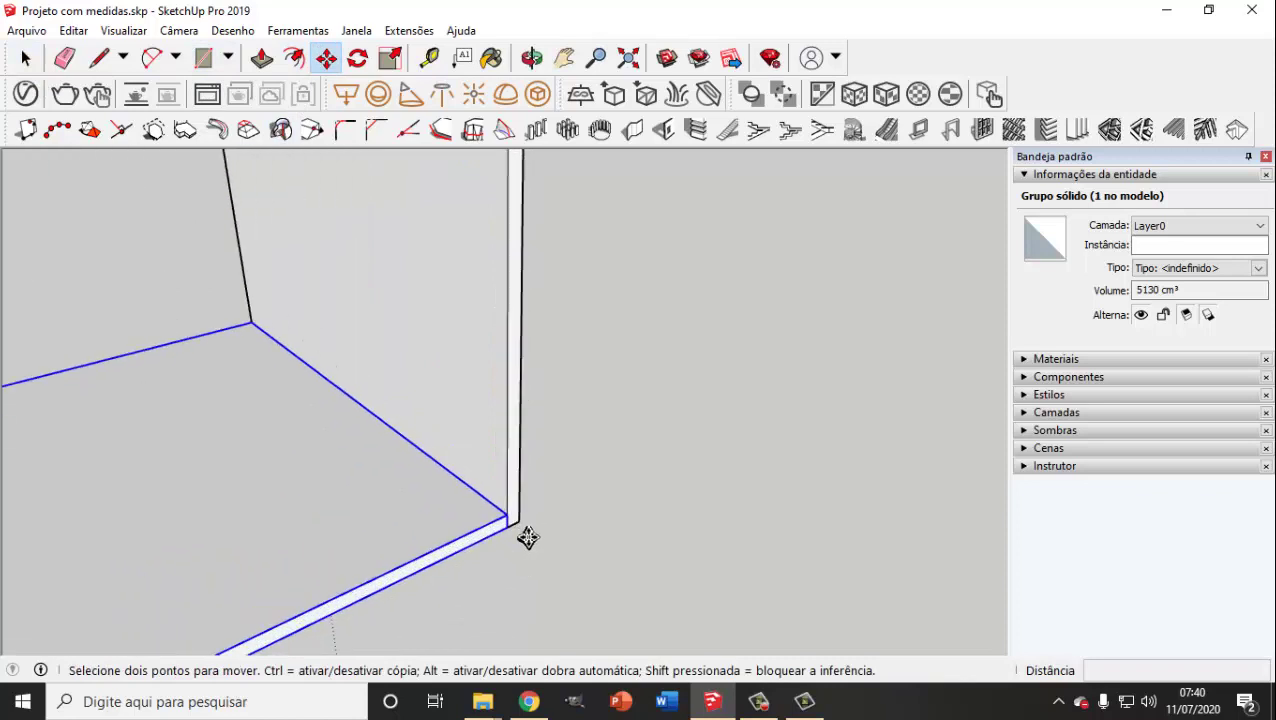
click(507, 528)
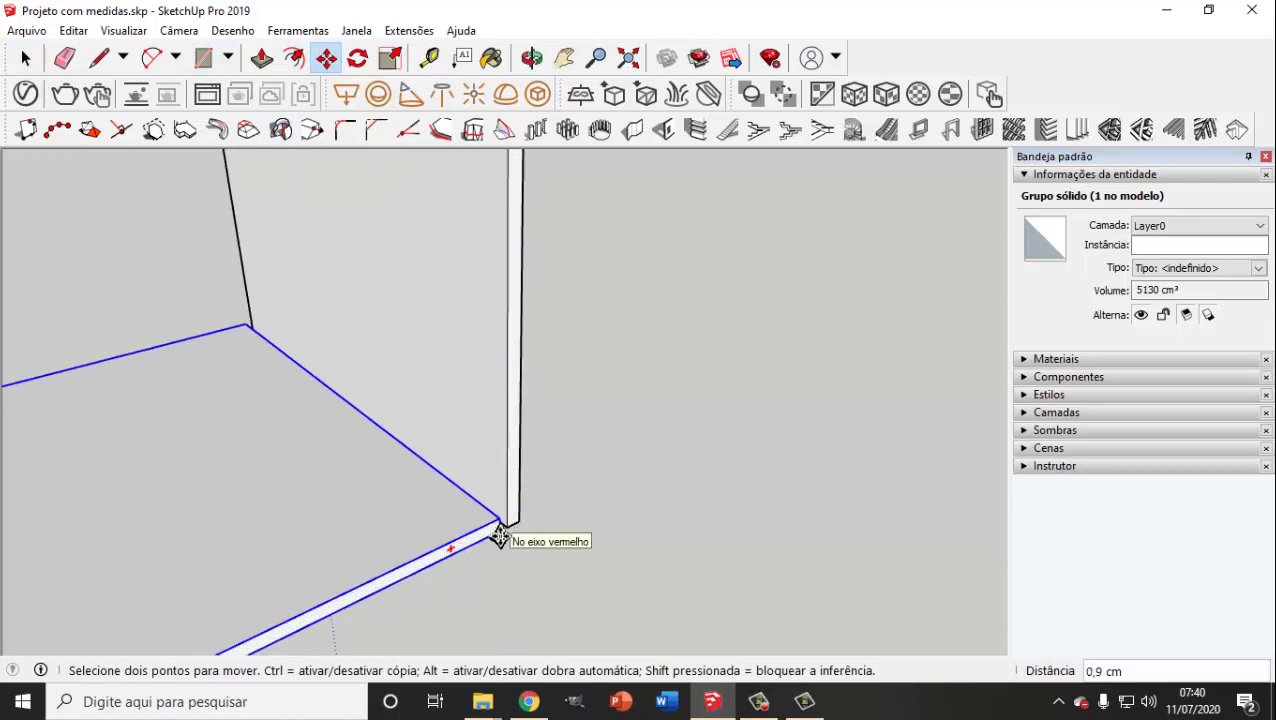
key(Escape)
scroll(500, 480, down, 3)
scroll(490, 430, down, 3)
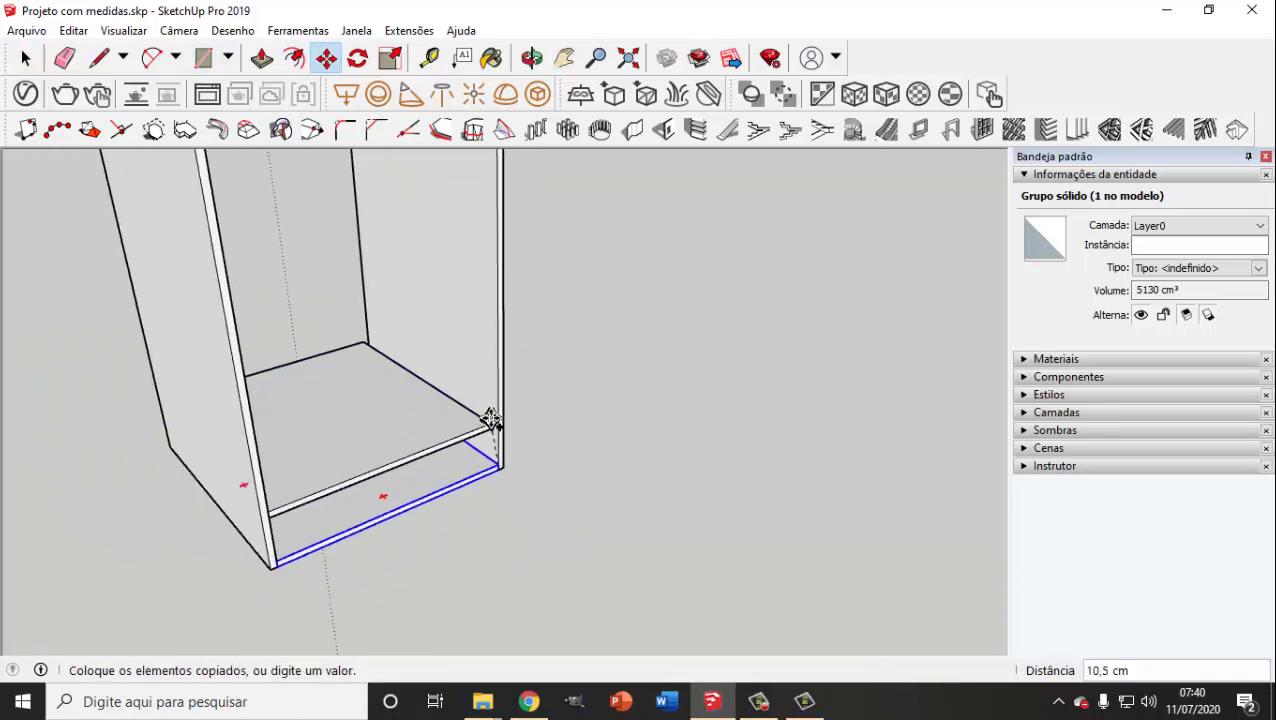
scroll(487, 395, down, 3)
middle_drag(484, 370, 474, 451)
scroll(478, 400, up, 3)
scroll(500, 300, up, 2)
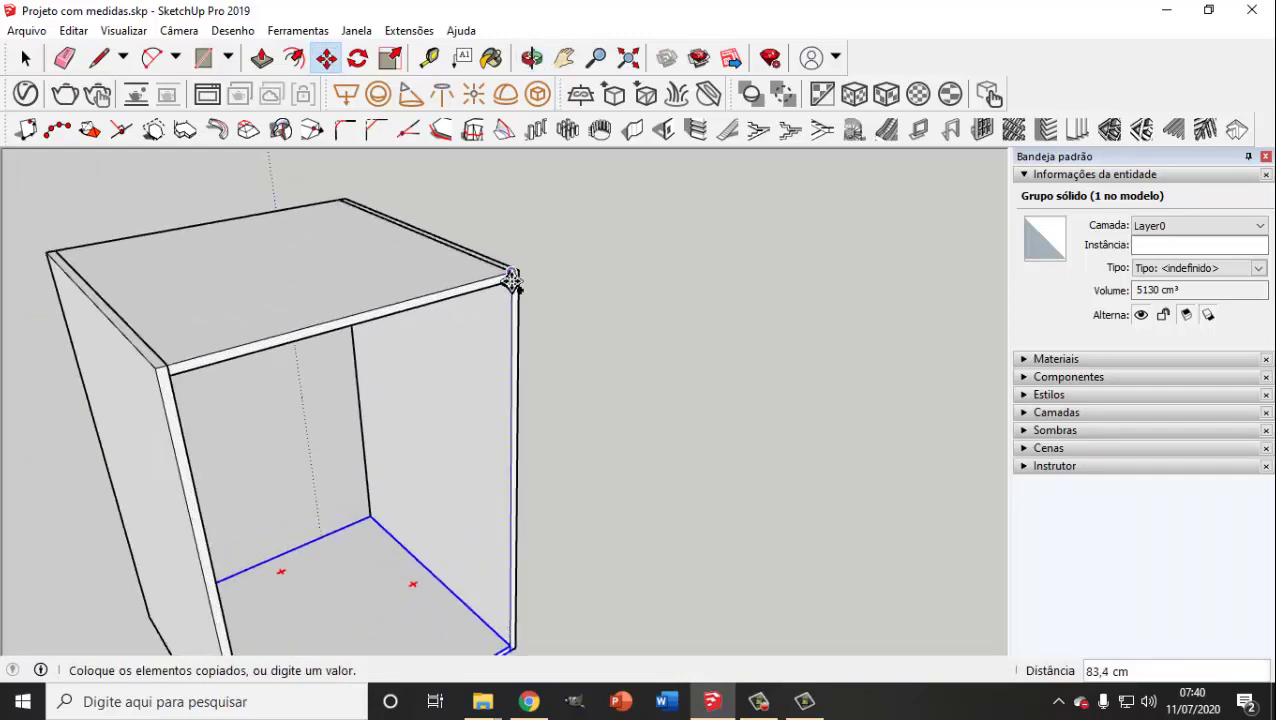
click(513, 274)
Step: Open the new top board group for editing
click(26, 57)
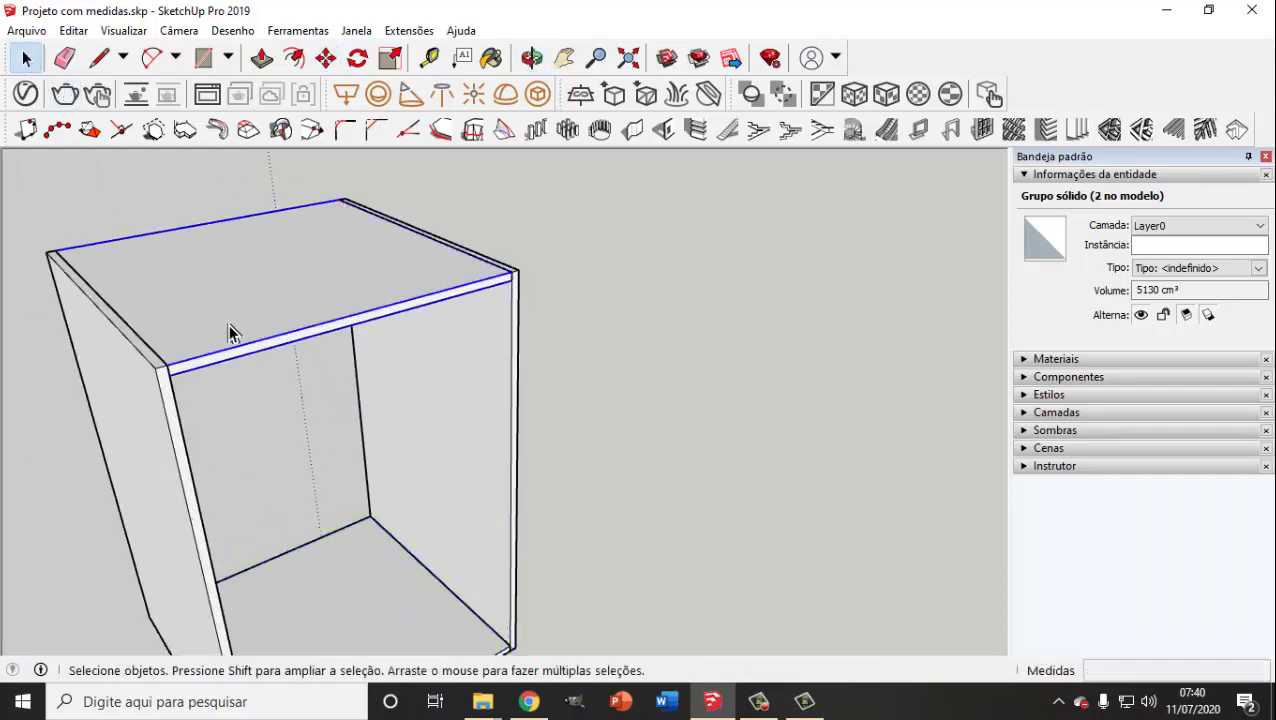
mouse_move(228, 332)
middle_down()
mouse_move(430, 364)
mouse_move(410, 414)
mouse_move(447, 385)
mouse_move(535, 373)
mouse_move(413, 384)
mouse_move(474, 400)
mouse_move(441, 387)
mouse_move(435, 353)
middle_up()
double_click(474, 400)
Step: Push the top board's front face in -54 cm, leaving a narrow rail
click(262, 57)
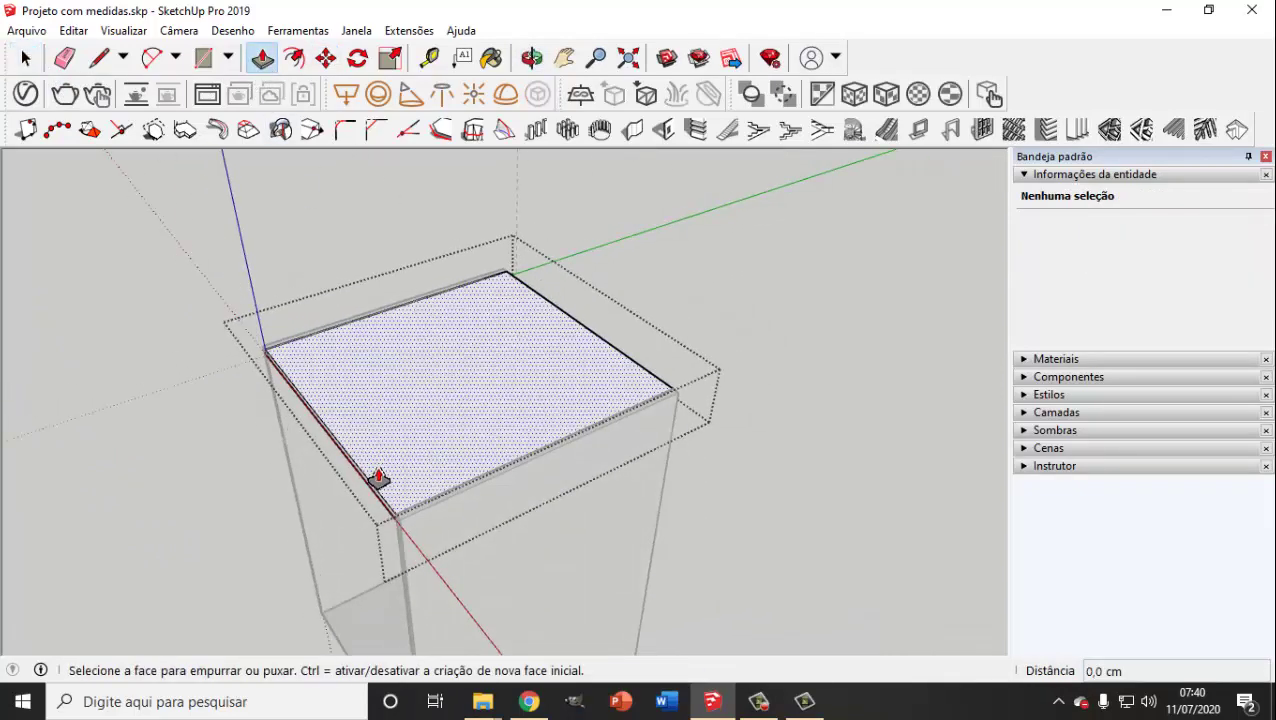
click(366, 494)
scroll(400, 495, up, 2)
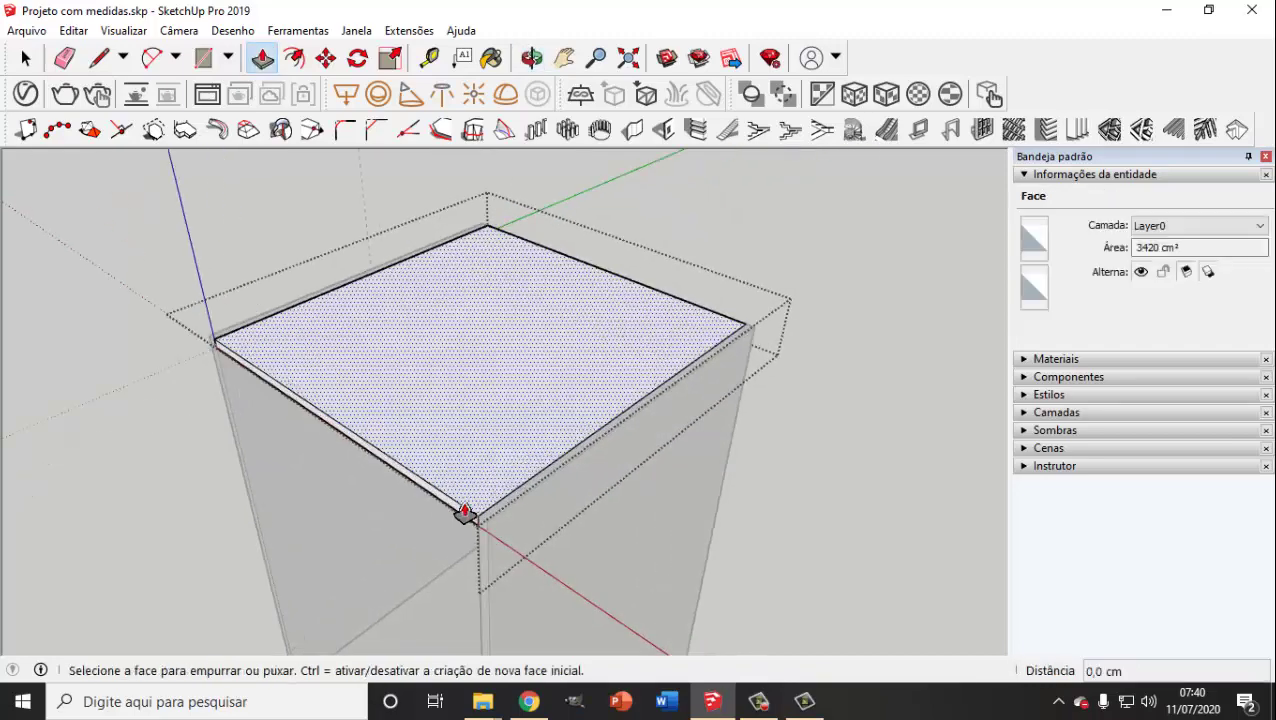
scroll(464, 516, up, 2)
click(476, 520)
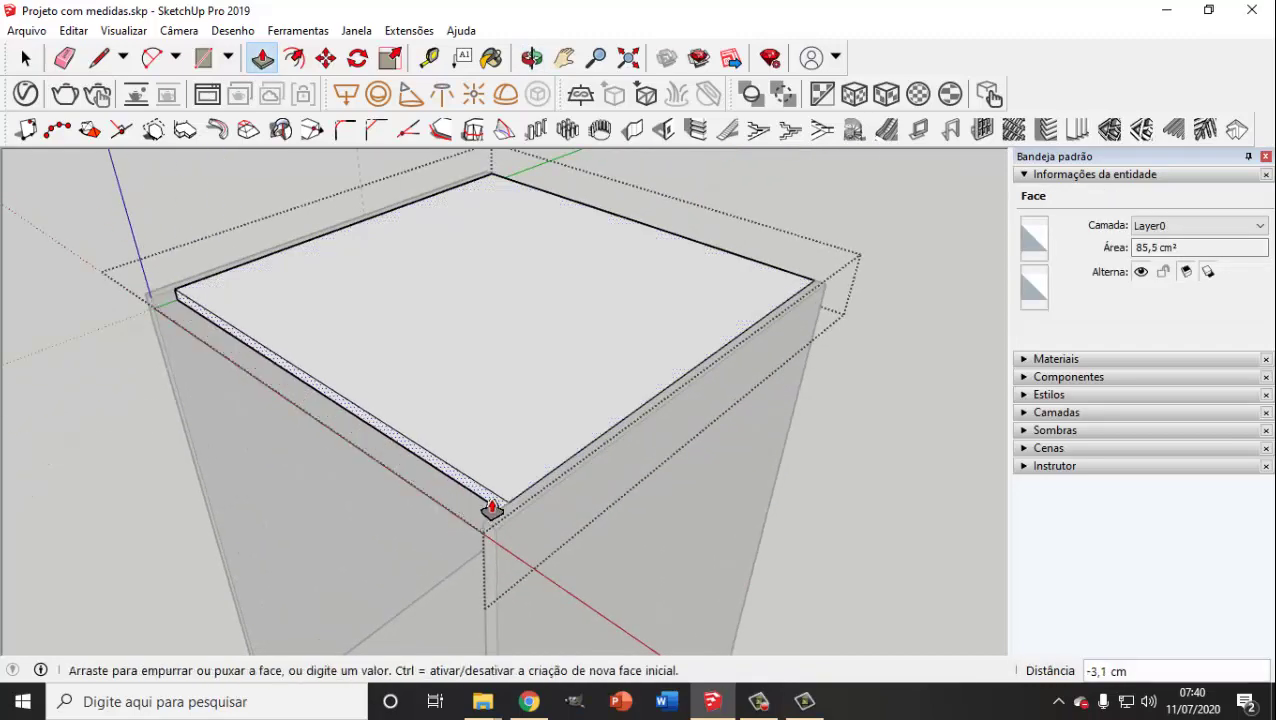
text(-54)
key(Return)
mouse_move(649, 419)
middle_down()
mouse_move(464, 544)
mouse_move(643, 522)
mouse_move(561, 531)
mouse_move(520, 470)
mouse_move(535, 455)
mouse_move(834, 463)
mouse_move(655, 459)
middle_up()
Step: Copy the narrow rail to the opposite edge of the cabinet top
click(26, 58)
click(655, 459)
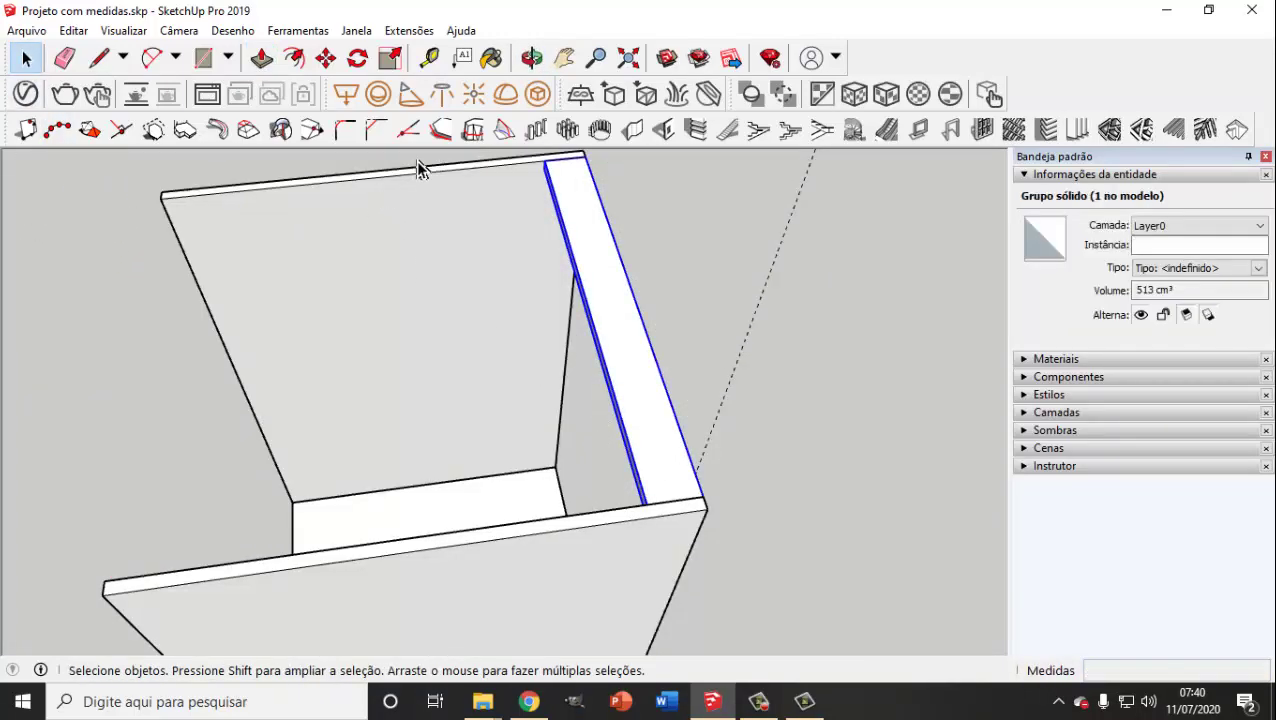
click(326, 58)
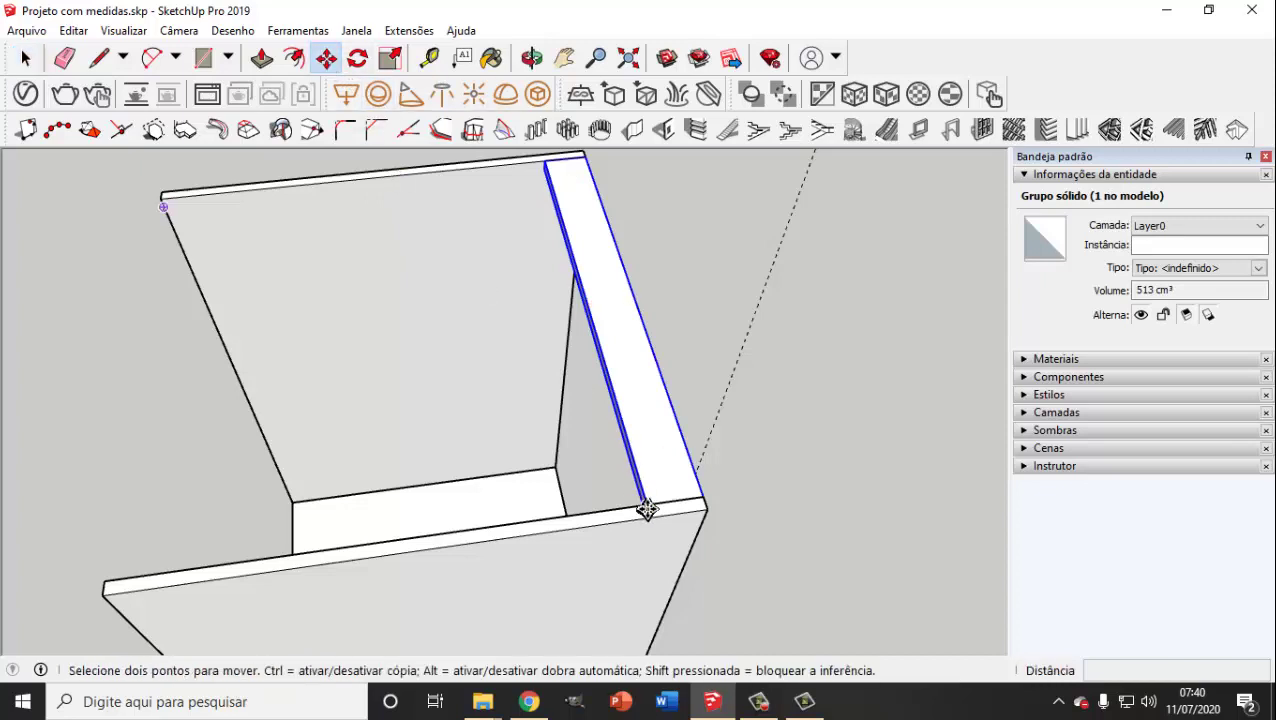
click(647, 503)
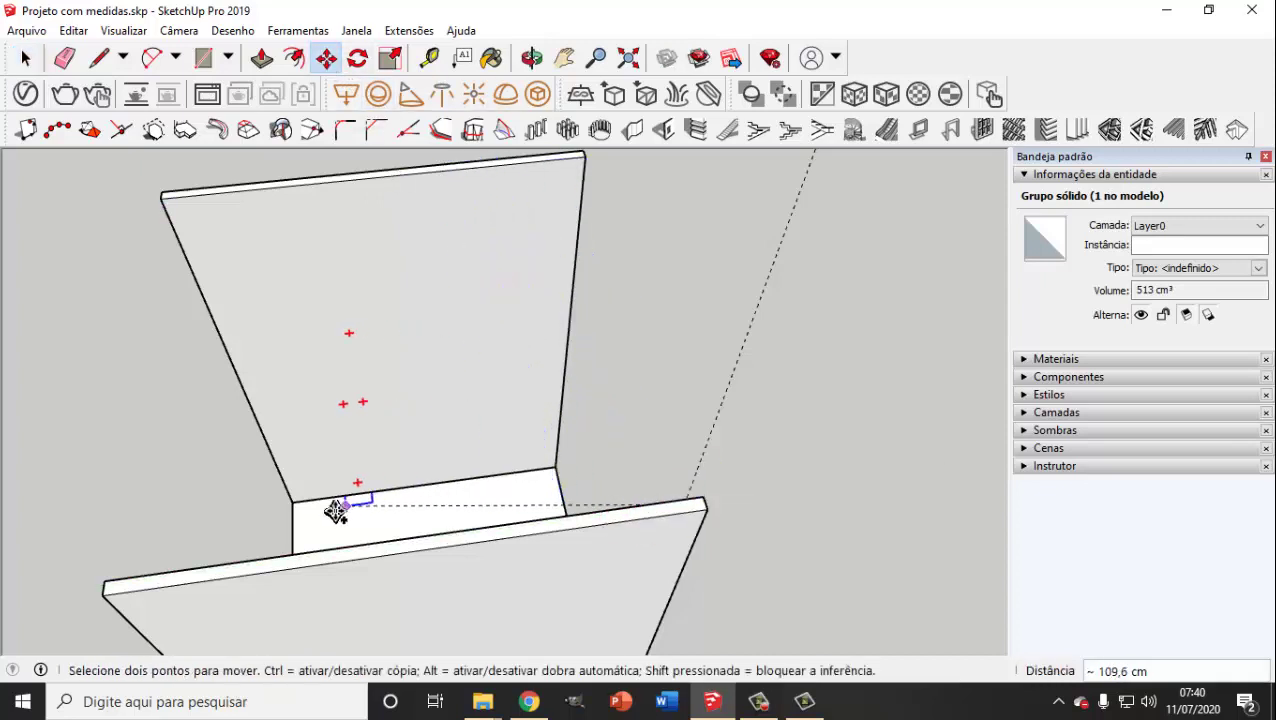
key(ctrl)
click(104, 583)
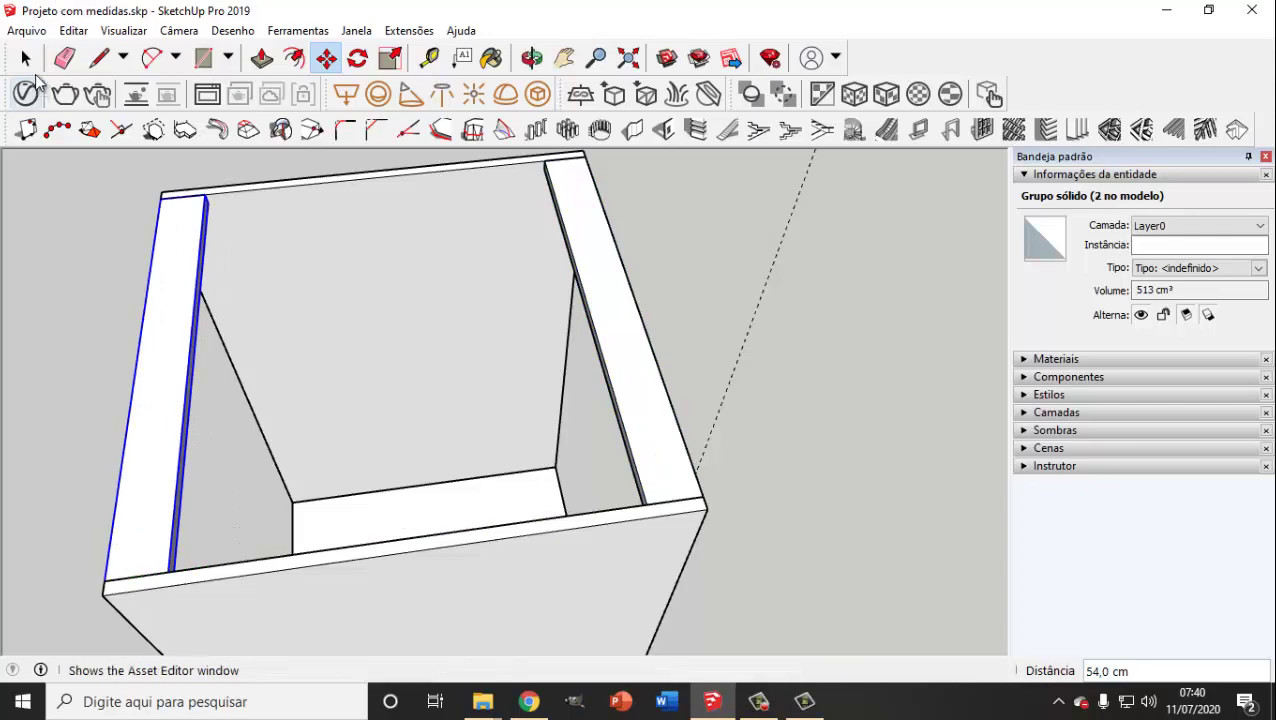
click(25, 58)
mouse_move(661, 540)
middle_down()
mouse_move(207, 287)
mouse_move(430, 444)
mouse_move(439, 365)
mouse_move(590, 404)
mouse_move(467, 430)
mouse_move(336, 384)
mouse_move(436, 399)
mouse_move(410, 450)
mouse_move(438, 432)
middle_up()
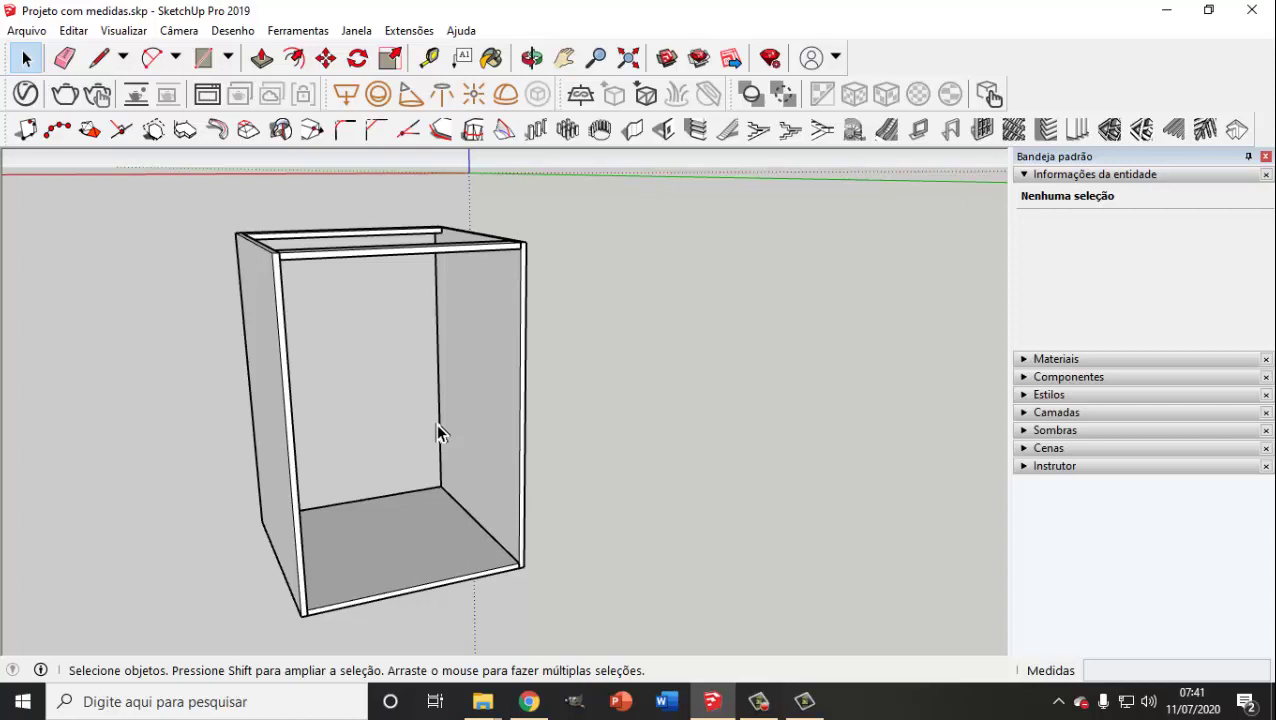
Step: Create a guide 2 cm below the top rail's edge with the Tape Measure
click(430, 58)
middle_drag(447, 242, 399, 277)
scroll(399, 277, up, 3)
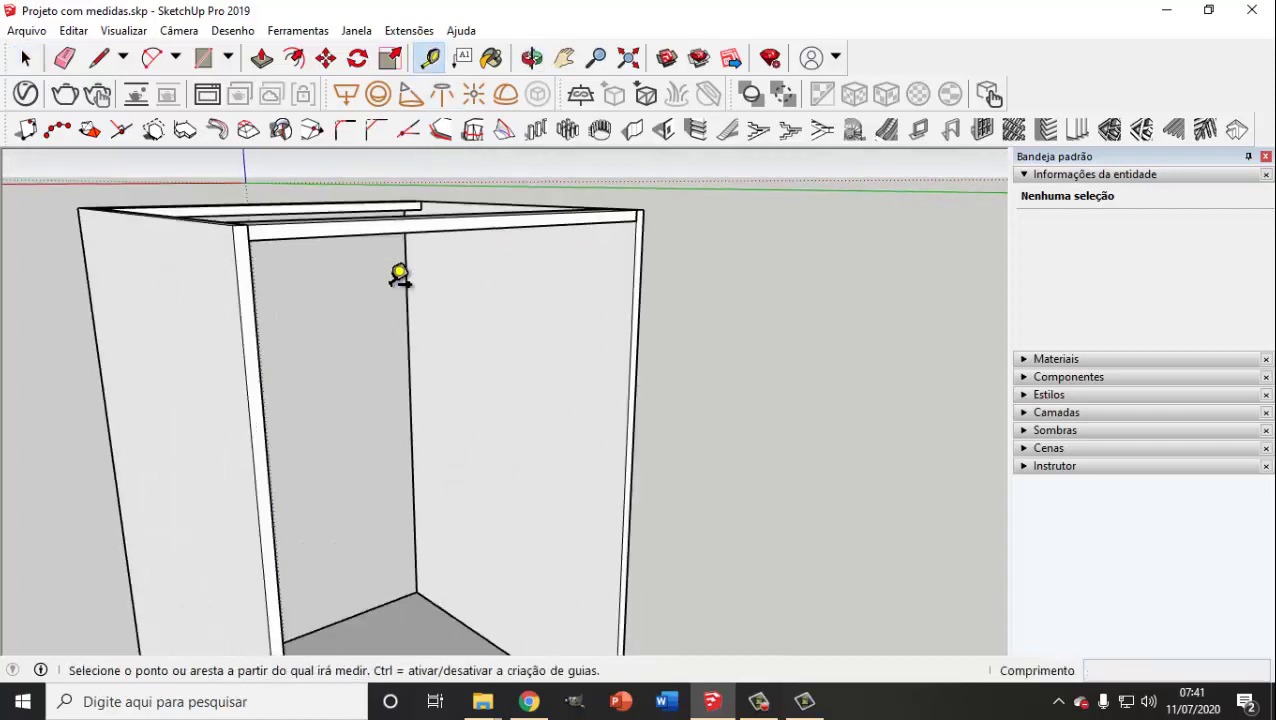
click(329, 236)
text(2)
key(Return)
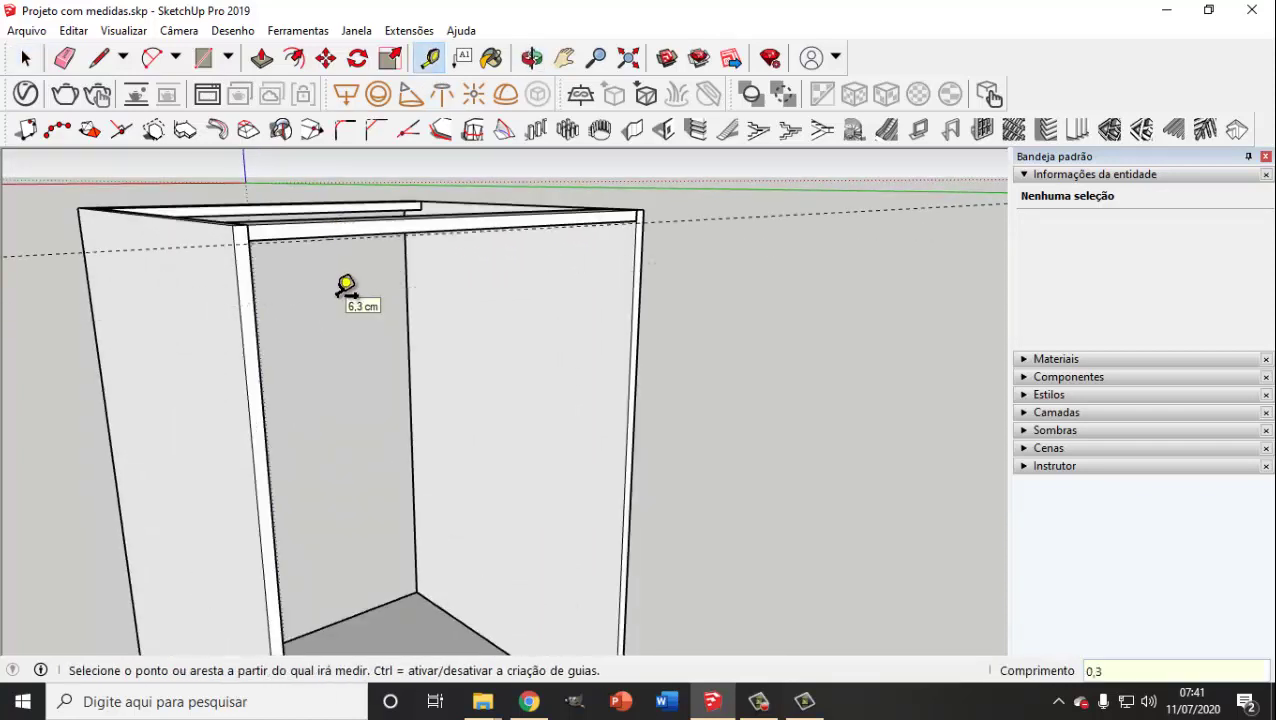
Step: Measure the right and left vertical edges and the bottom shelf's front edge
click(632, 298)
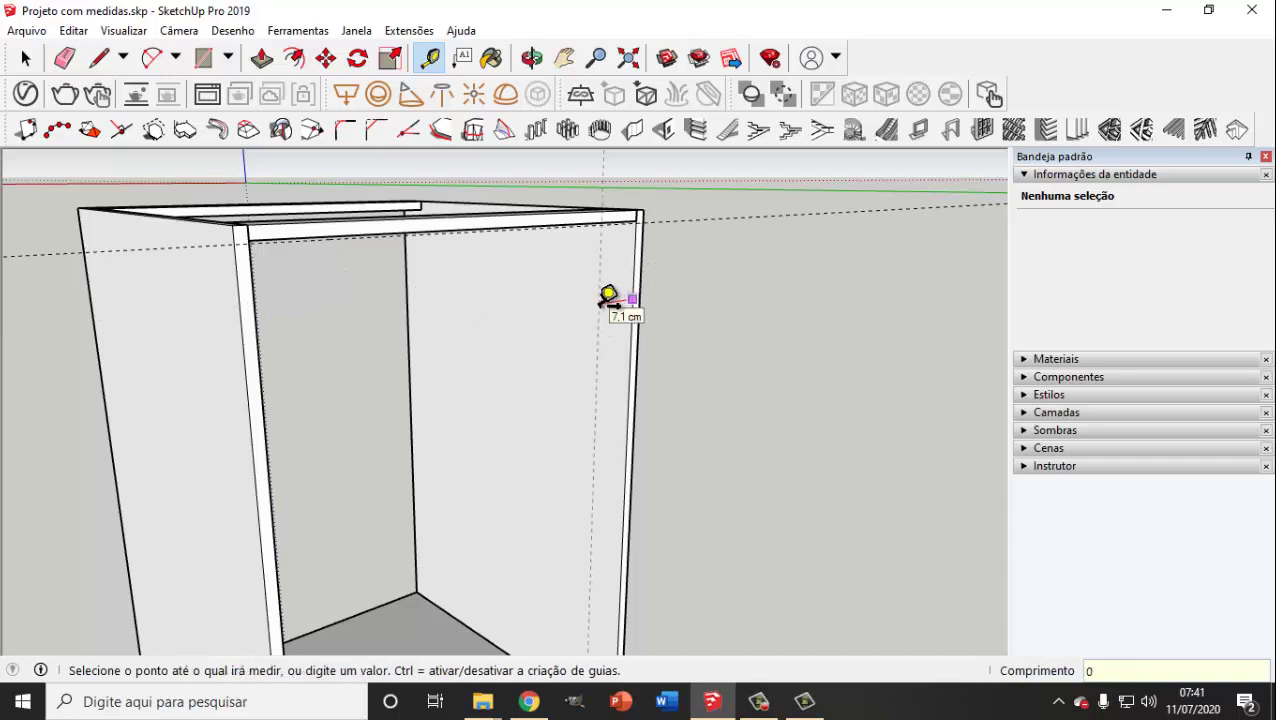
click(608, 295)
middle_drag(532, 336, 245, 343)
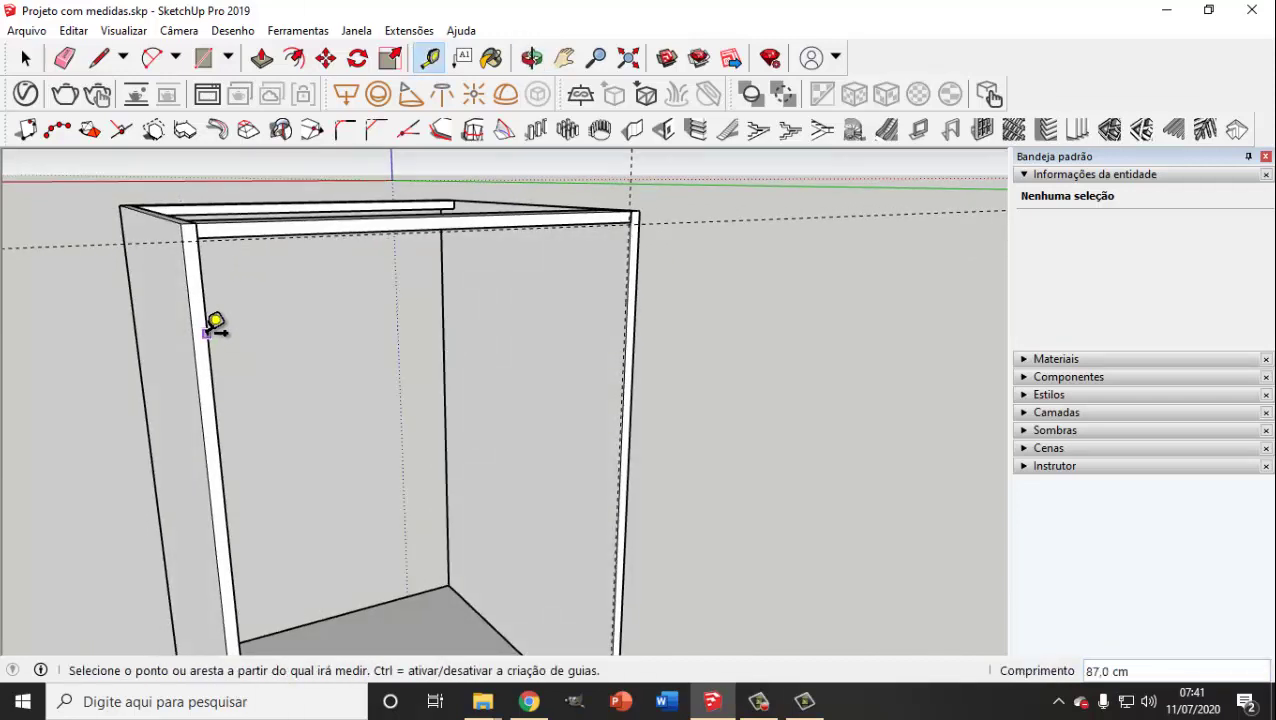
click(206, 333)
click(277, 314)
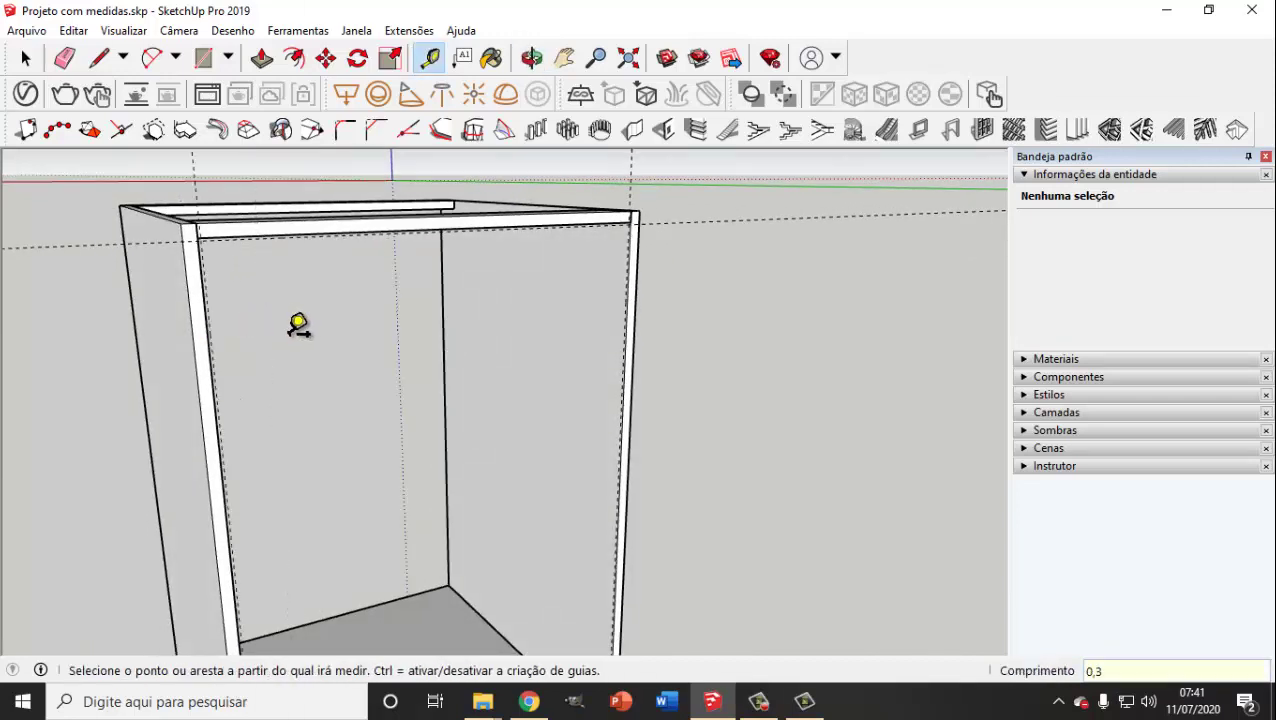
mouse_move(300, 321)
middle_down()
mouse_move(379, 373)
mouse_move(366, 160)
middle_up()
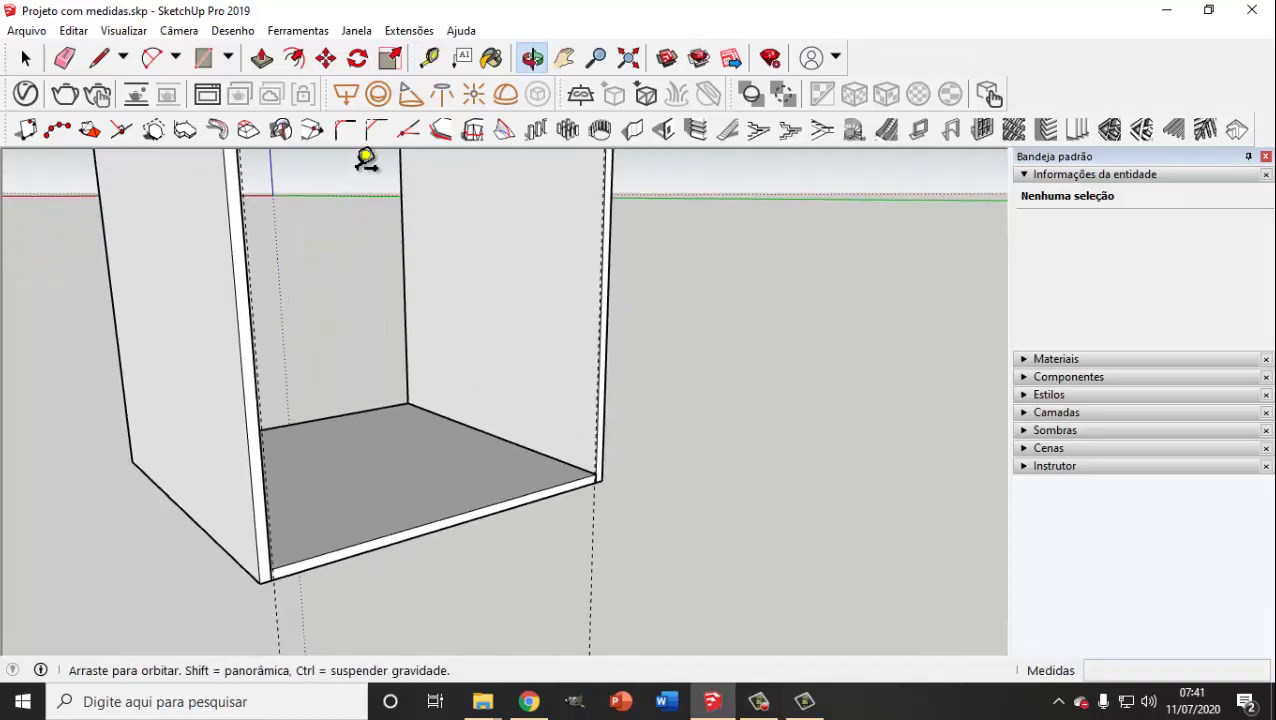
click(354, 543)
click(355, 513)
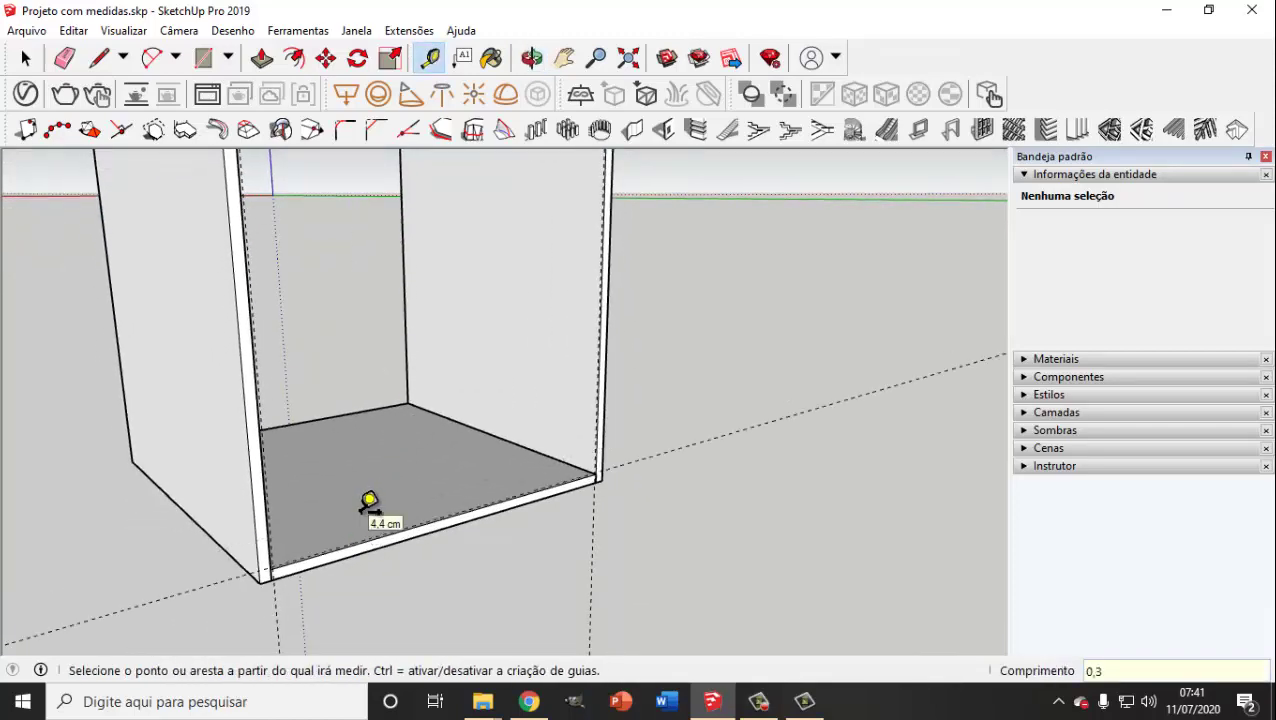
scroll(440, 465, down, 2)
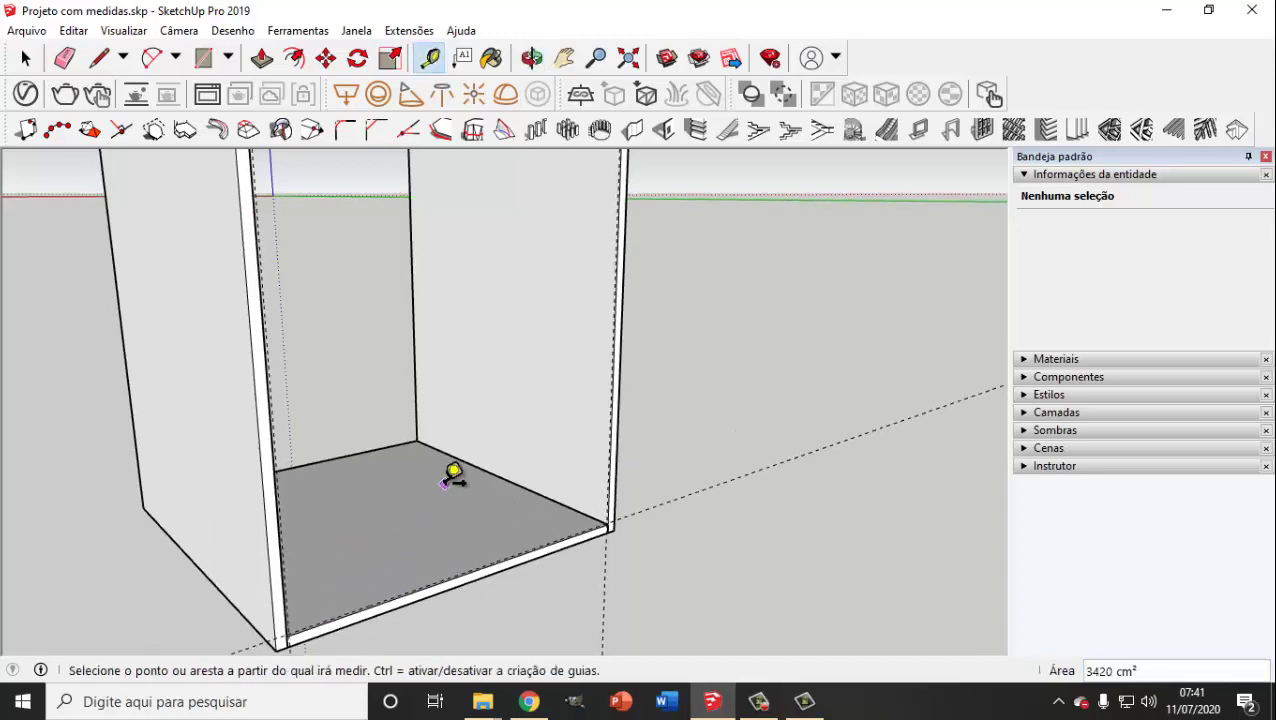
scroll(436, 478, down, 2)
mouse_move(436, 478)
middle_down()
mouse_move(319, 501)
mouse_move(369, 433)
middle_up()
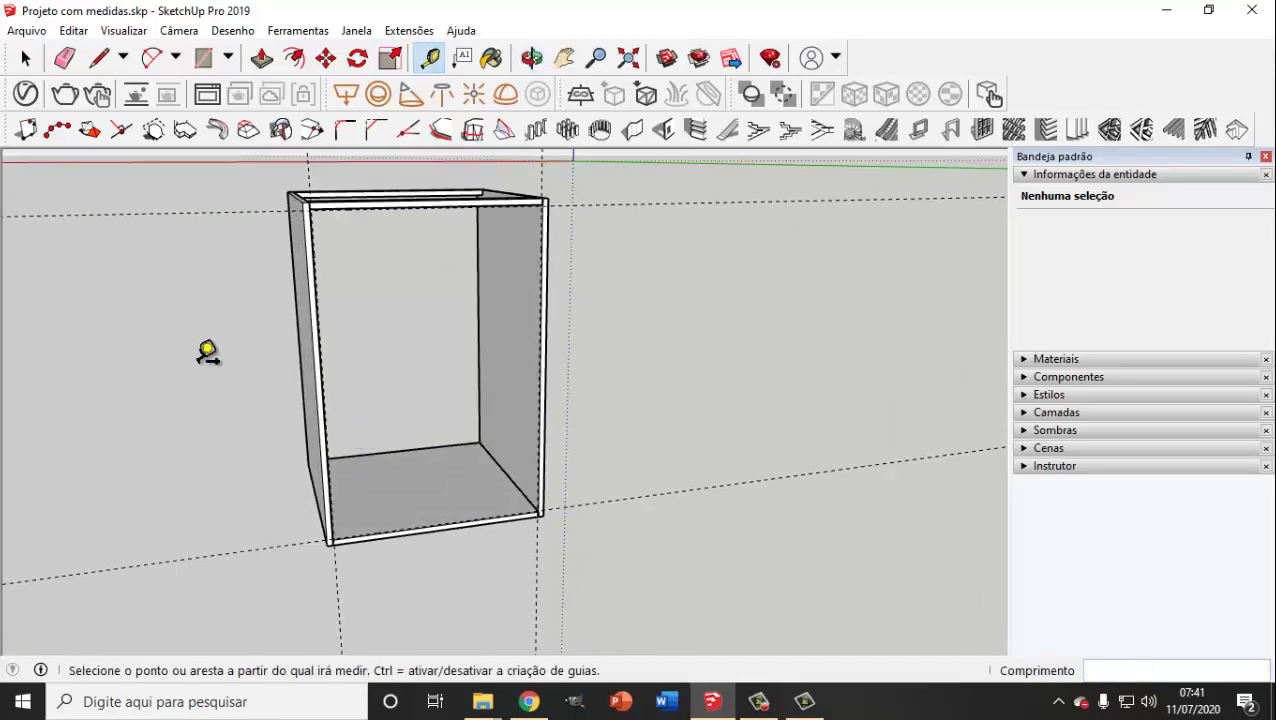
Step: Return to Select and orbit and zoom around the finished carcass
click(25, 58)
mouse_move(624, 326)
middle_down()
mouse_move(690, 335)
mouse_move(650, 348)
middle_up()
scroll(555, 279, up, 1)
scroll(490, 205, up, 2)
scroll(425, 168, up, 2)
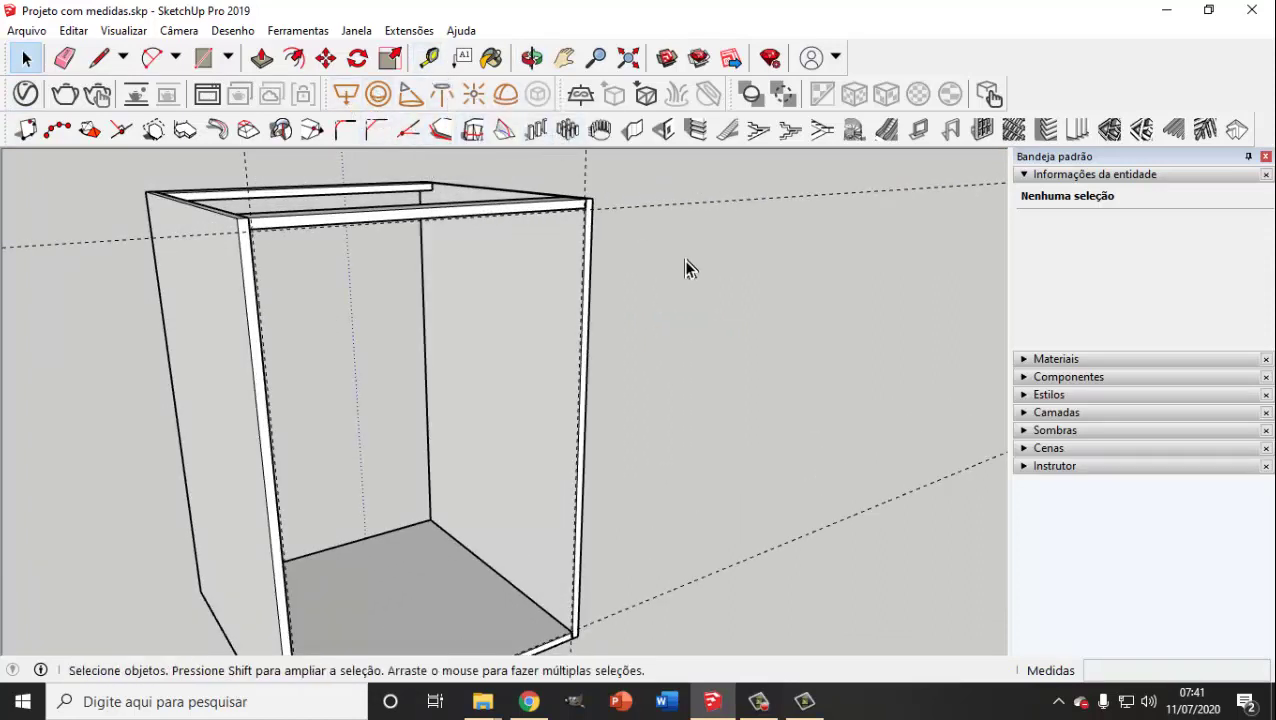
scroll(670, 290, down, 1)
scroll(650, 340, down, 2)
middle_drag(644, 362, 633, 370)
scroll(600, 340, up, 1)
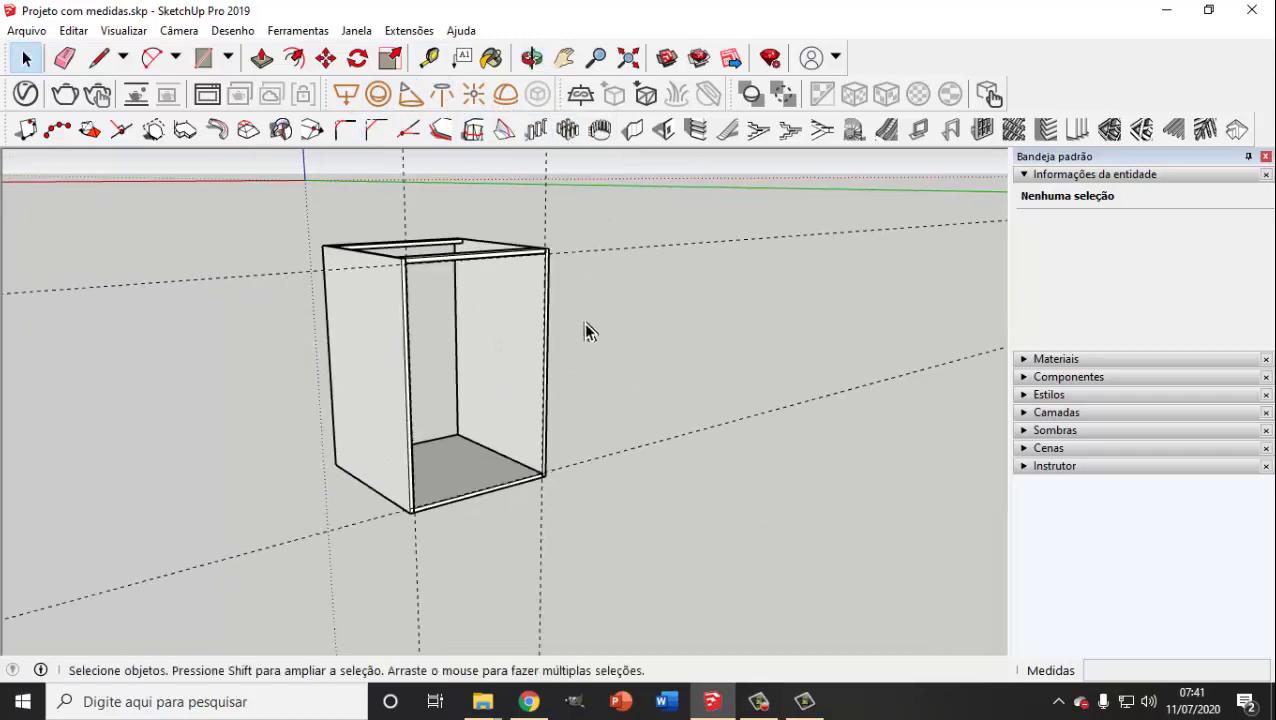
scroll(588, 332, up, 1)
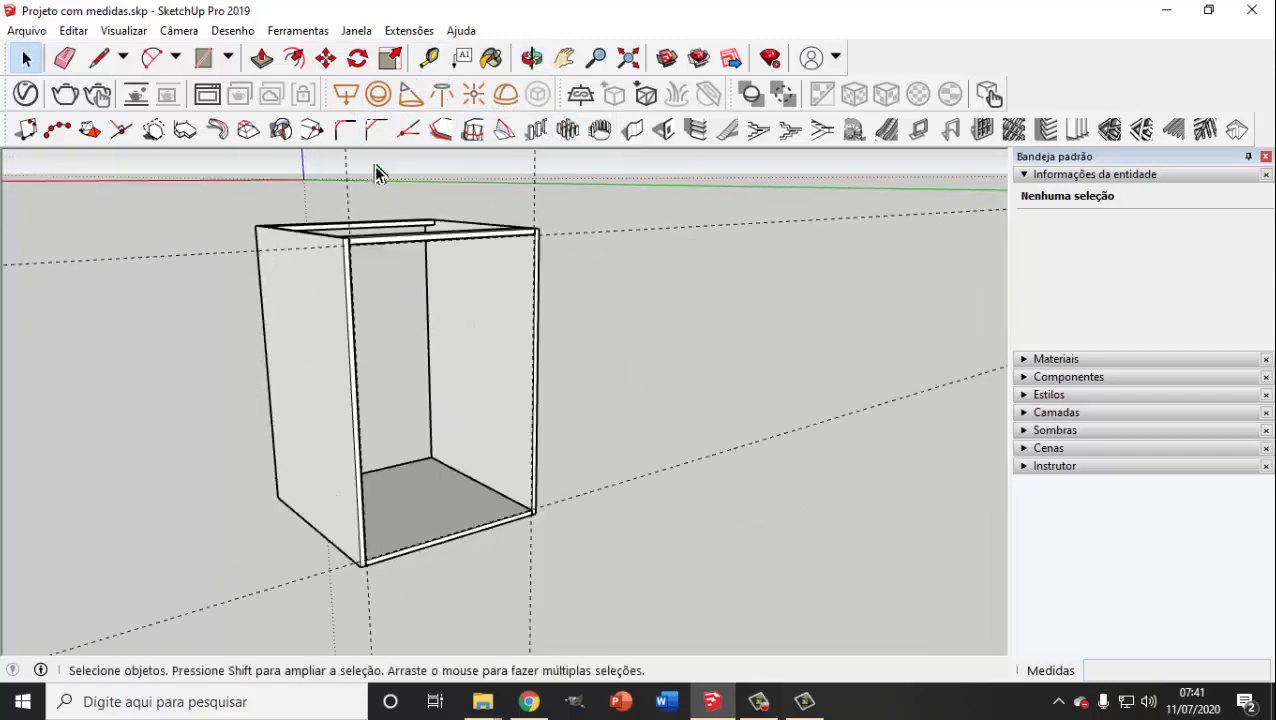
Step: Copy the horizontal guide down to the cabinet's bottom corner as a /4 array
click(330, 60)
scroll(507, 256, up, 1)
scroll(520, 250, up, 1)
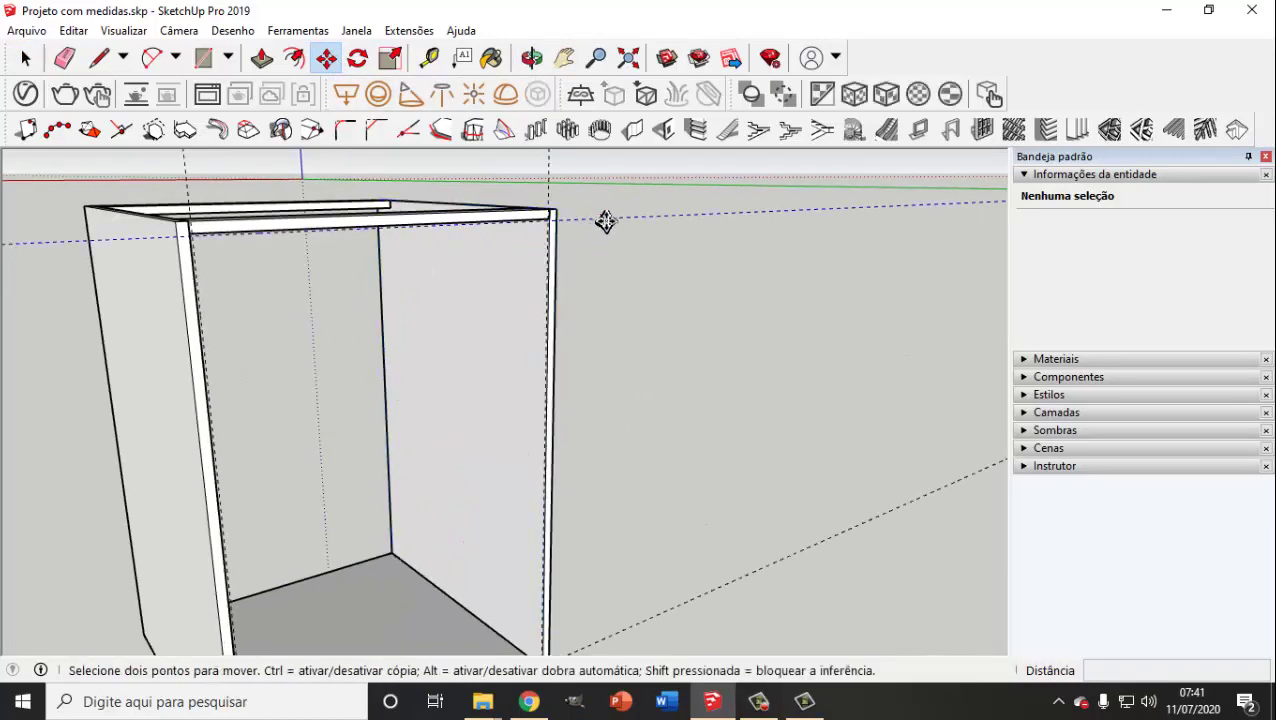
click(605, 221)
key(ctrl)
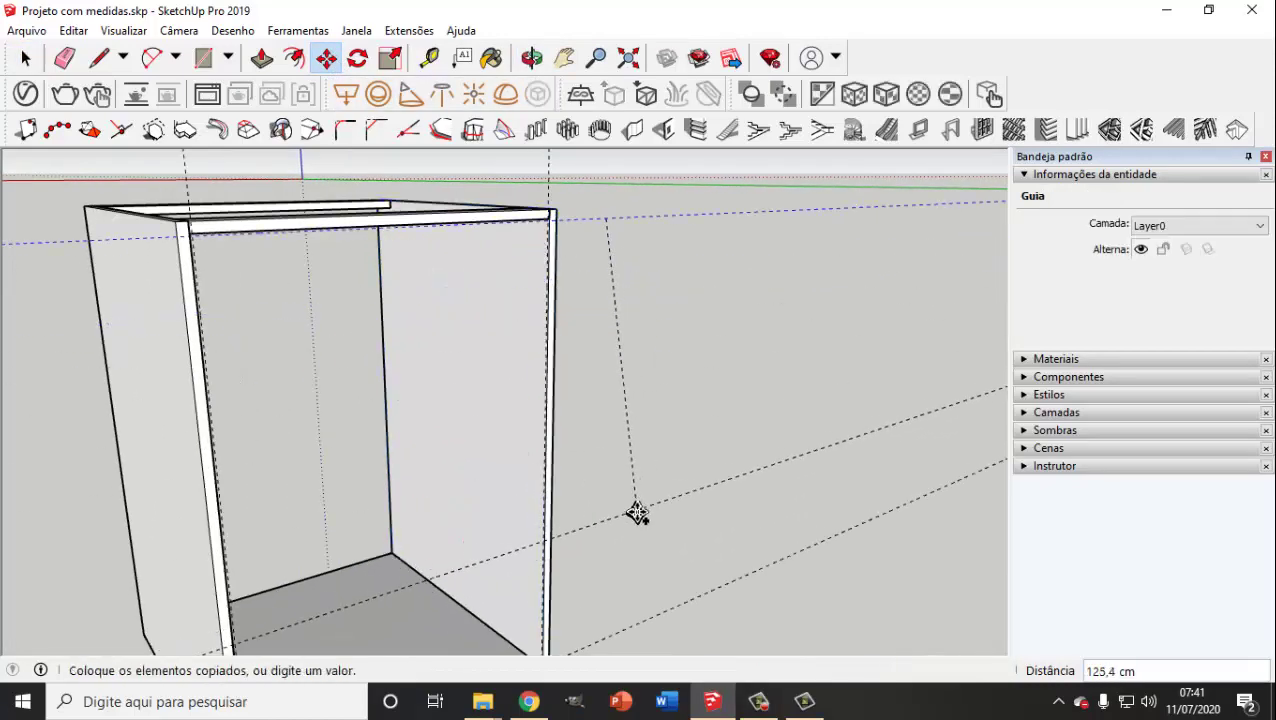
mouse_move(632, 515)
middle_down()
mouse_move(601, 370)
mouse_move(607, 461)
middle_up()
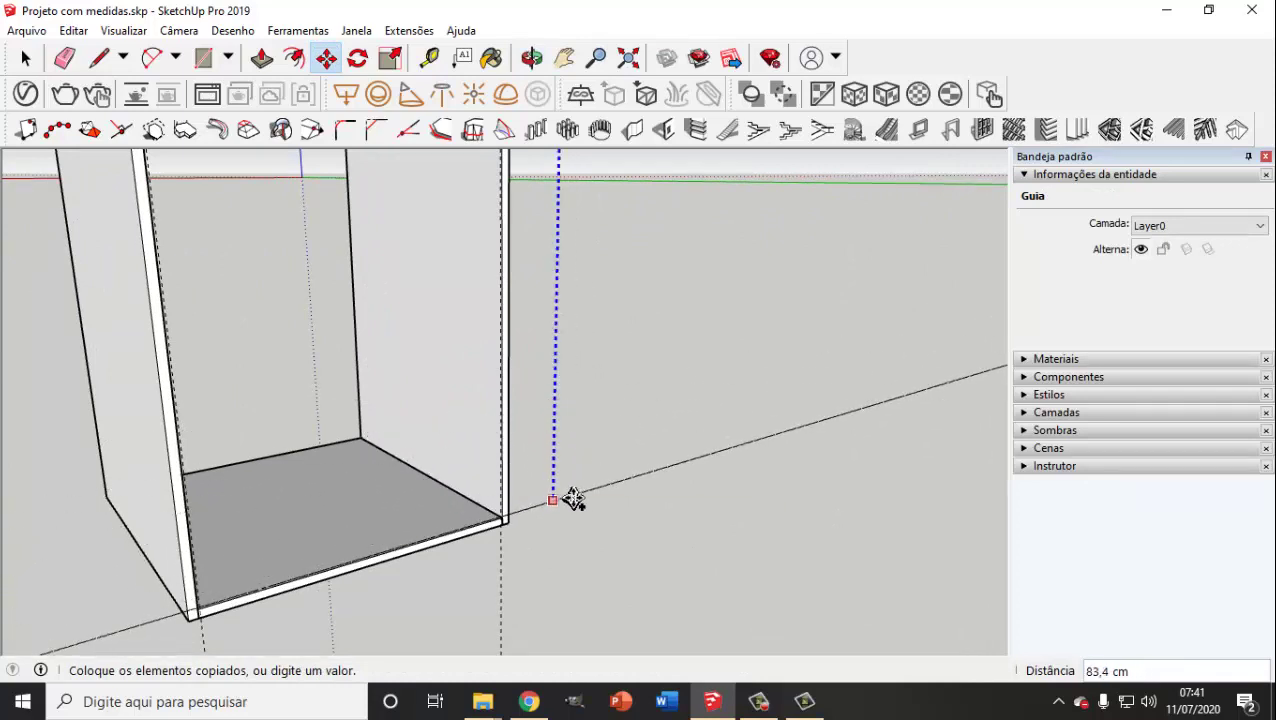
click(572, 494)
text(/4)
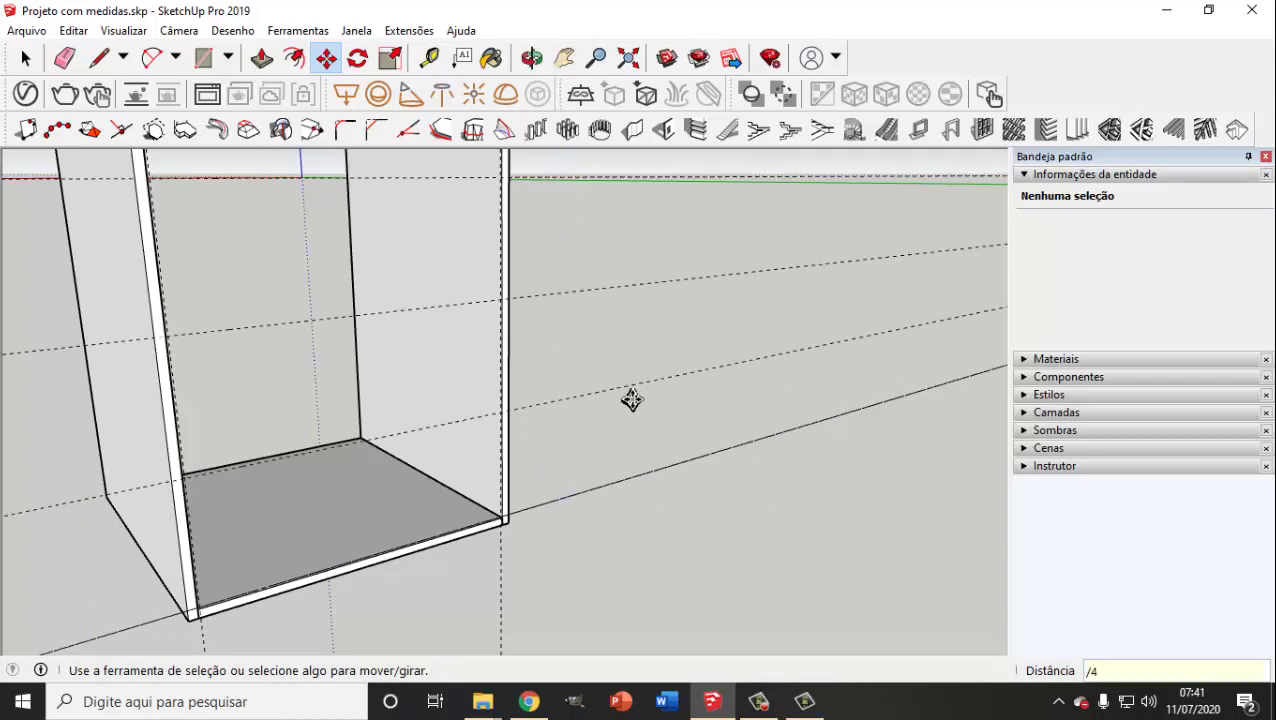
scroll(478, 339, down, 2)
scroll(468, 332, up, 2)
scroll(464, 301, up, 1)
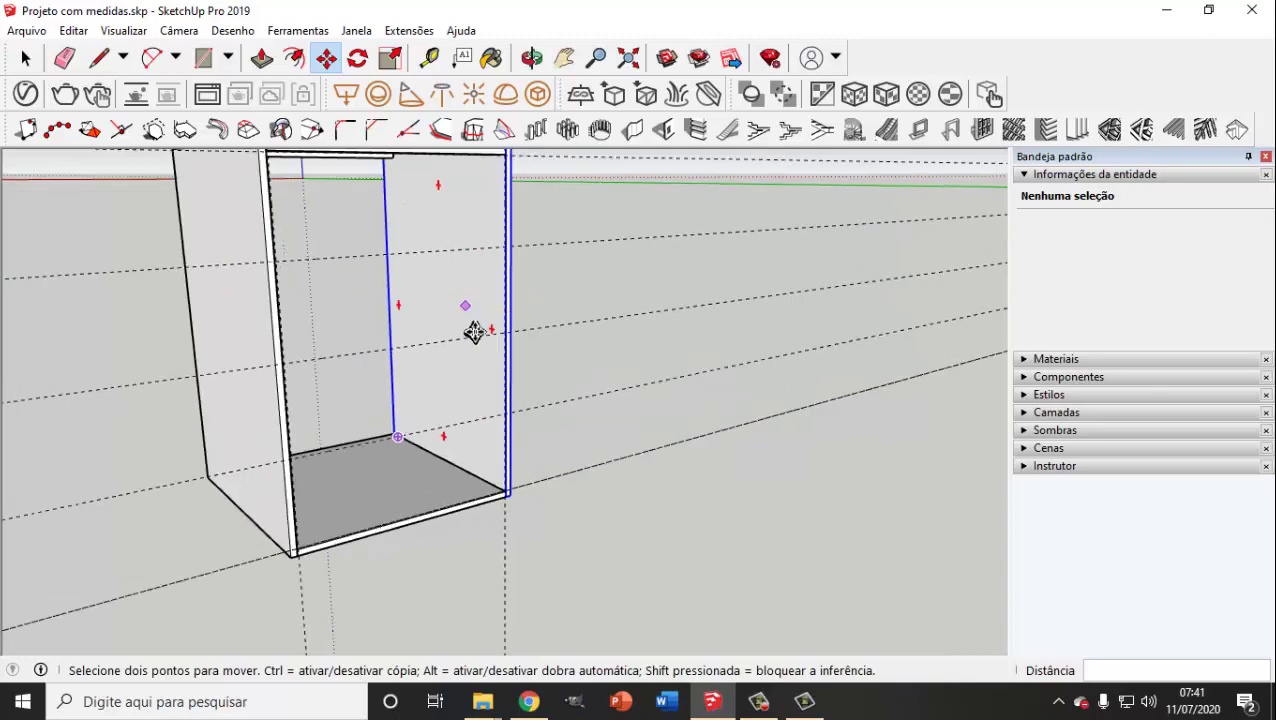
Step: Check one of the new guides, then orbit to view the cabinet top
key(space)
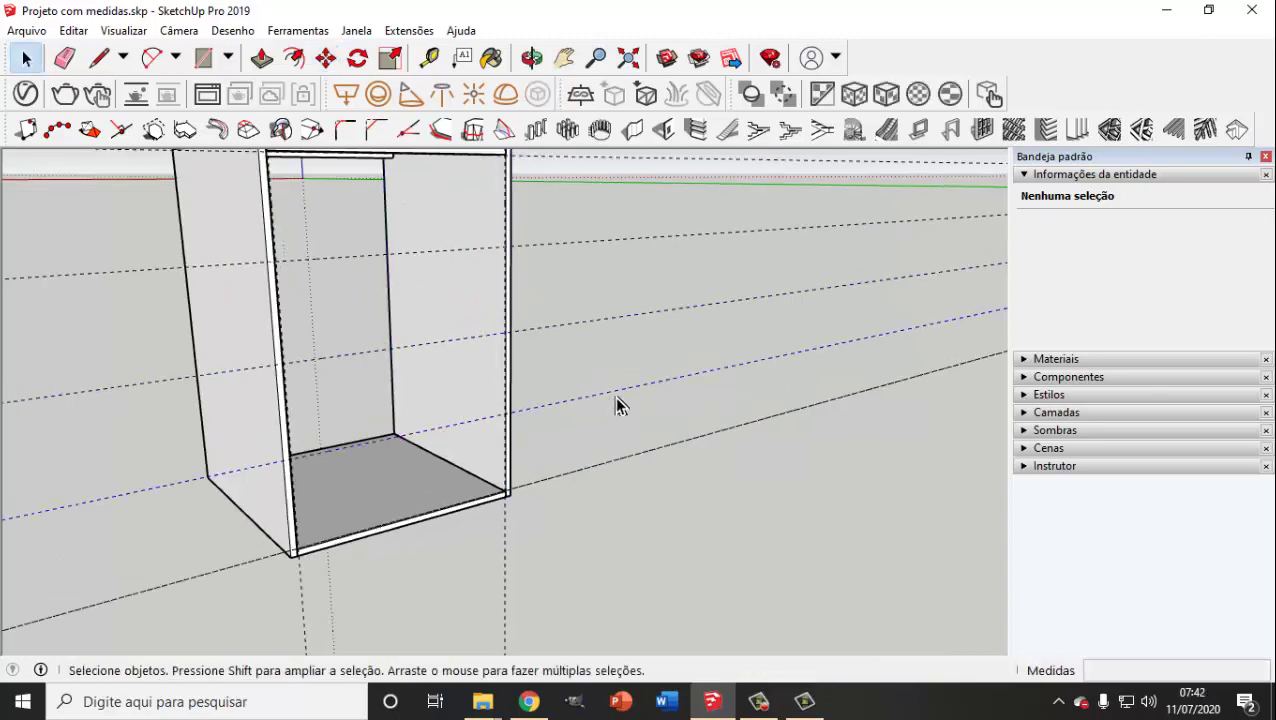
click(632, 380)
click(592, 382)
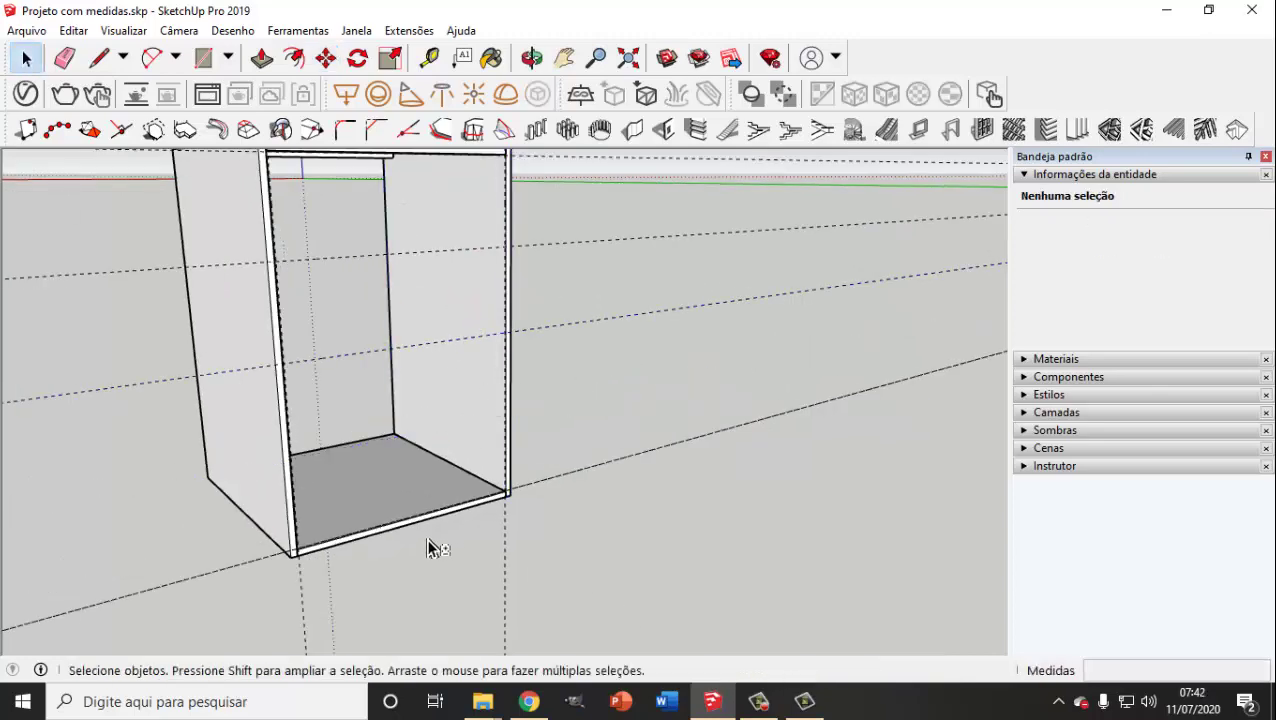
mouse_move(428, 548)
middle_down()
mouse_move(450, 590)
mouse_move(427, 450)
mouse_move(305, 433)
mouse_move(400, 450)
mouse_move(340, 296)
middle_up()
scroll(338, 292, up, 4)
scroll(317, 284, down, 4)
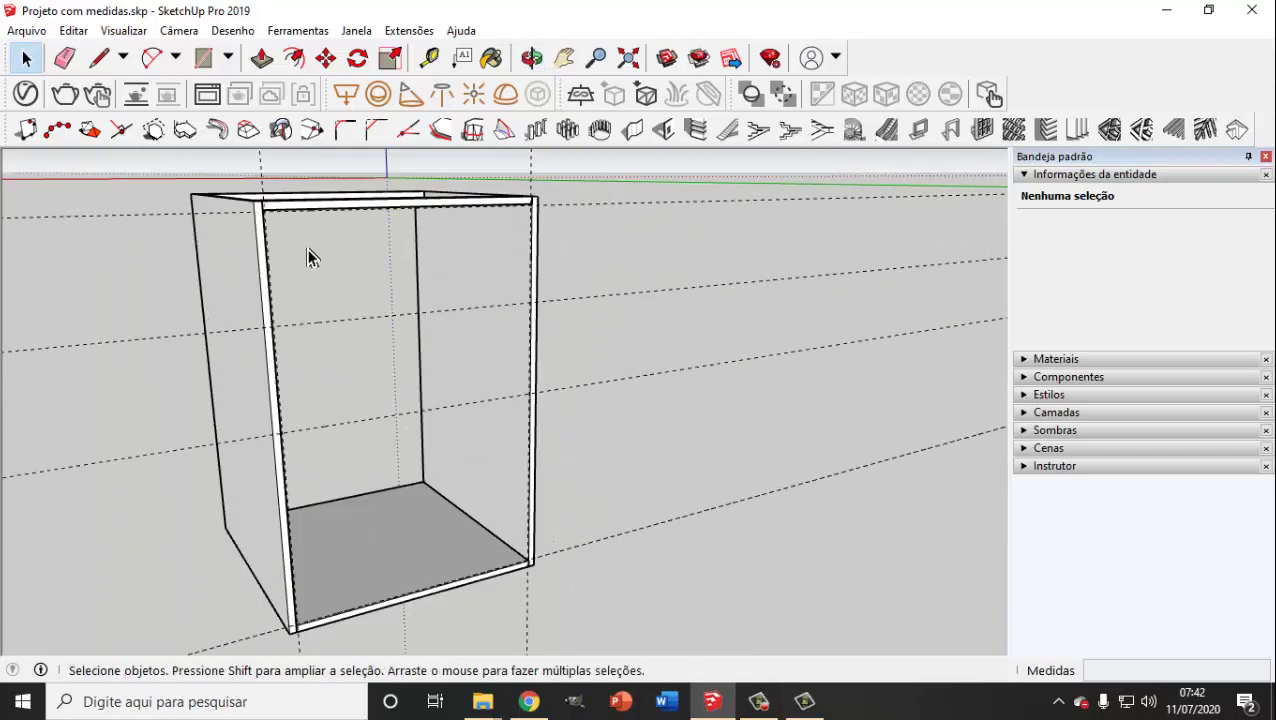
mouse_move(308, 256)
middle_down()
mouse_move(285, 307)
mouse_move(338, 358)
middle_up()
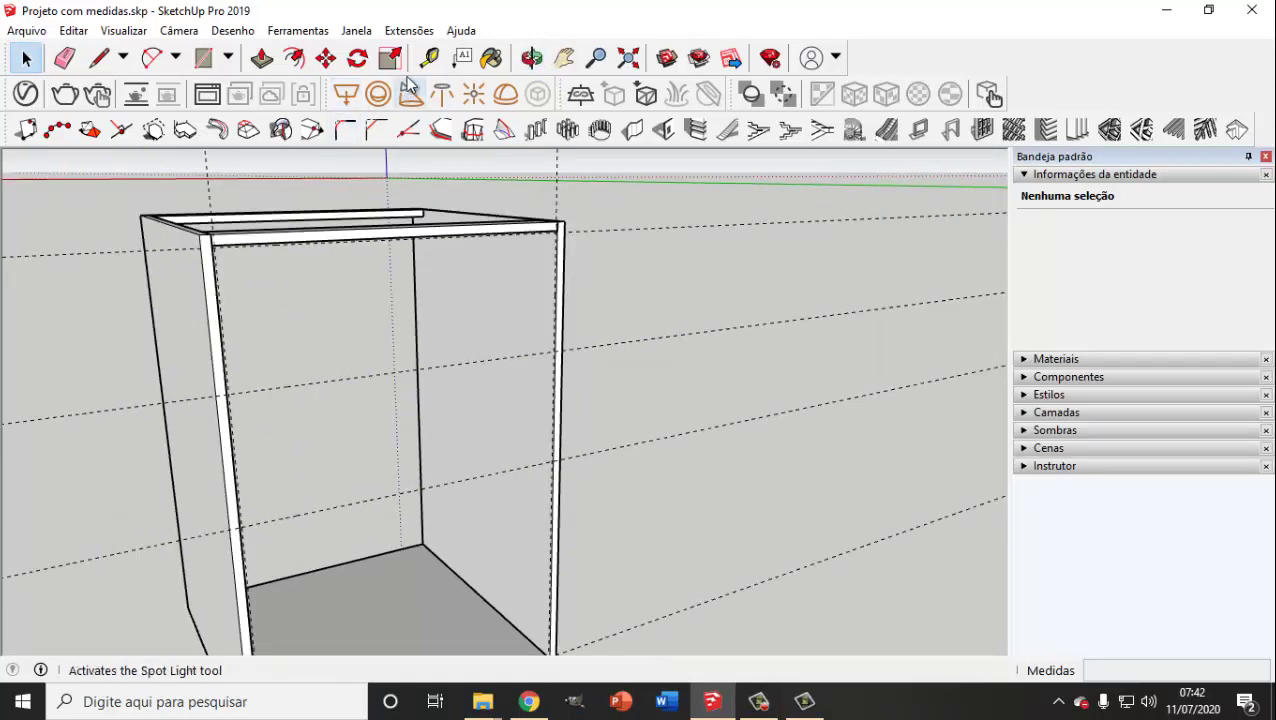
Step: Try Tape Measure offsets from the back wall and a guide, cancelling both
click(429, 57)
scroll(405, 400, up, 3)
scroll(360, 313, down, 4)
scroll(360, 313, up, 2)
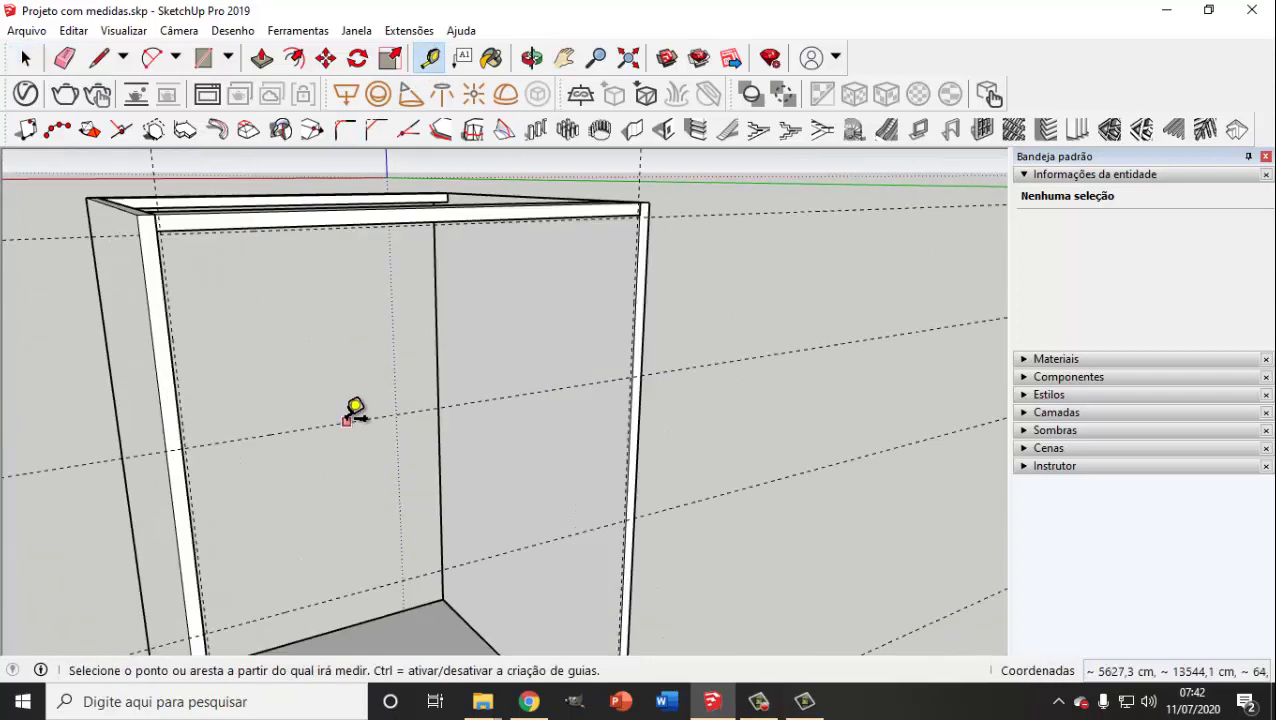
click(346, 421)
key(Escape)
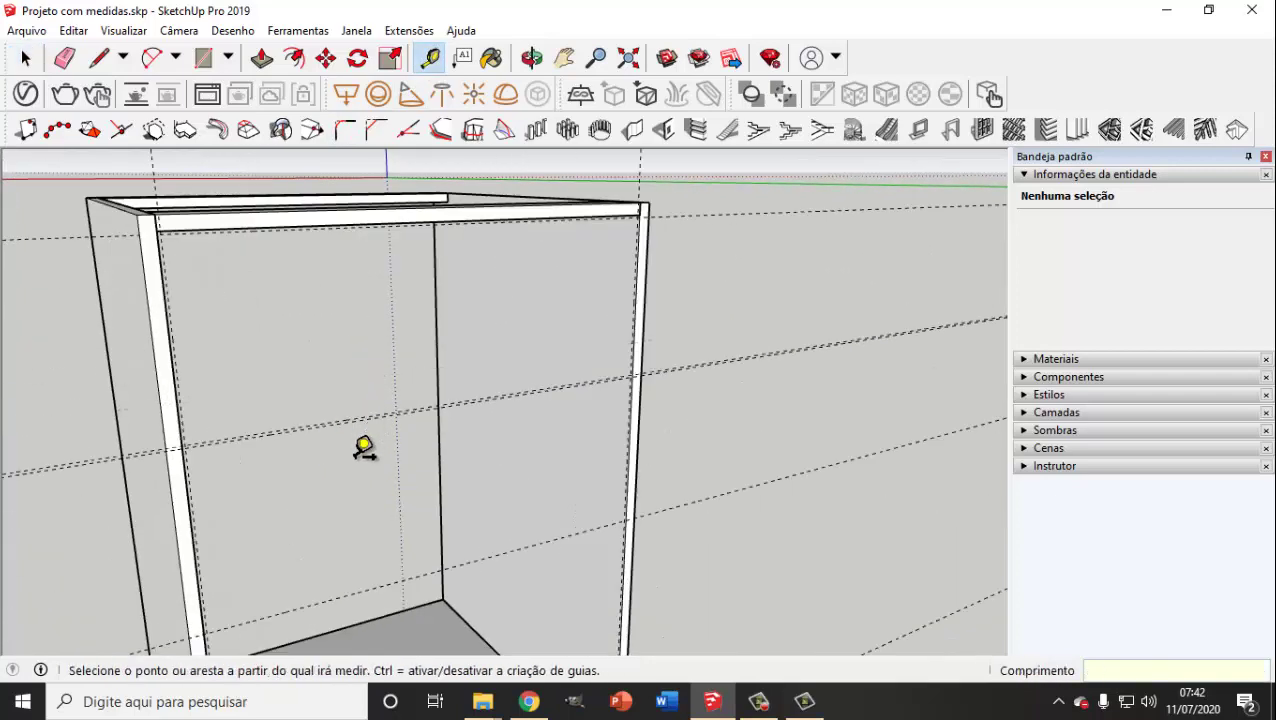
scroll(308, 419, up, 3)
scroll(288, 333, down, 2)
scroll(275, 316, up, 2)
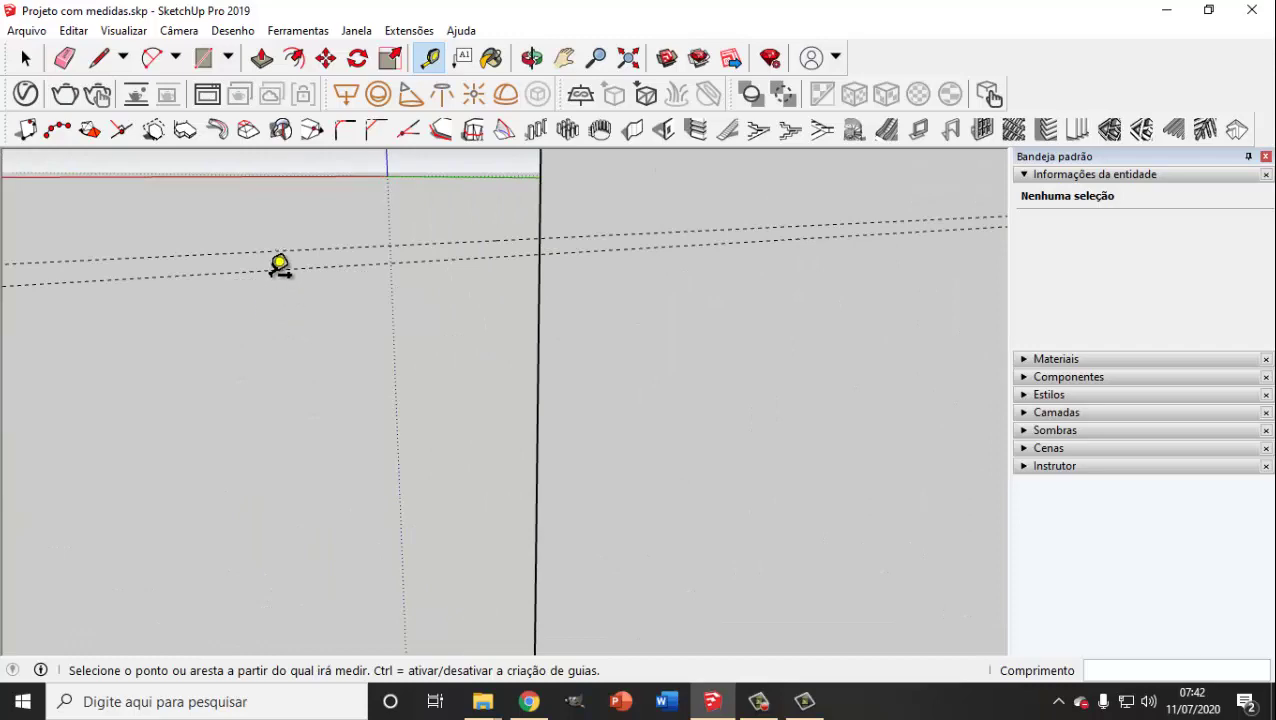
click(268, 270)
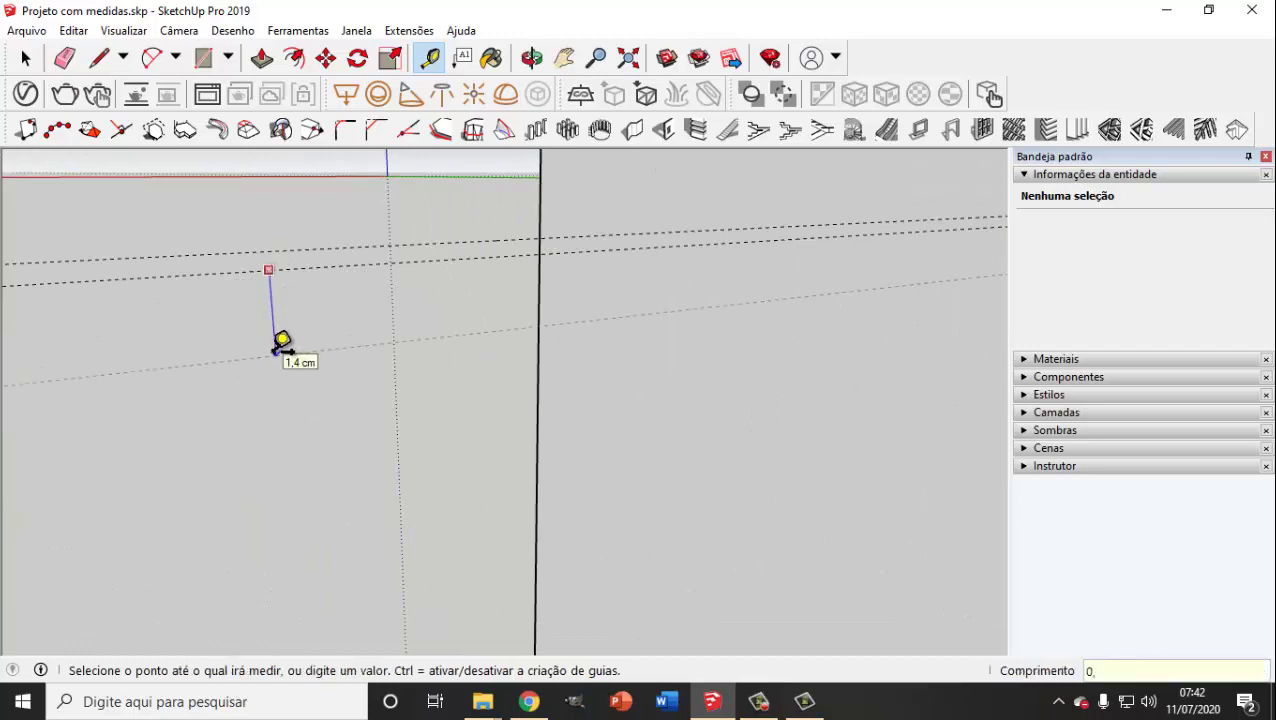
key(Escape)
scroll(290, 344, down, 3)
middle_drag(360, 441, 345, 375)
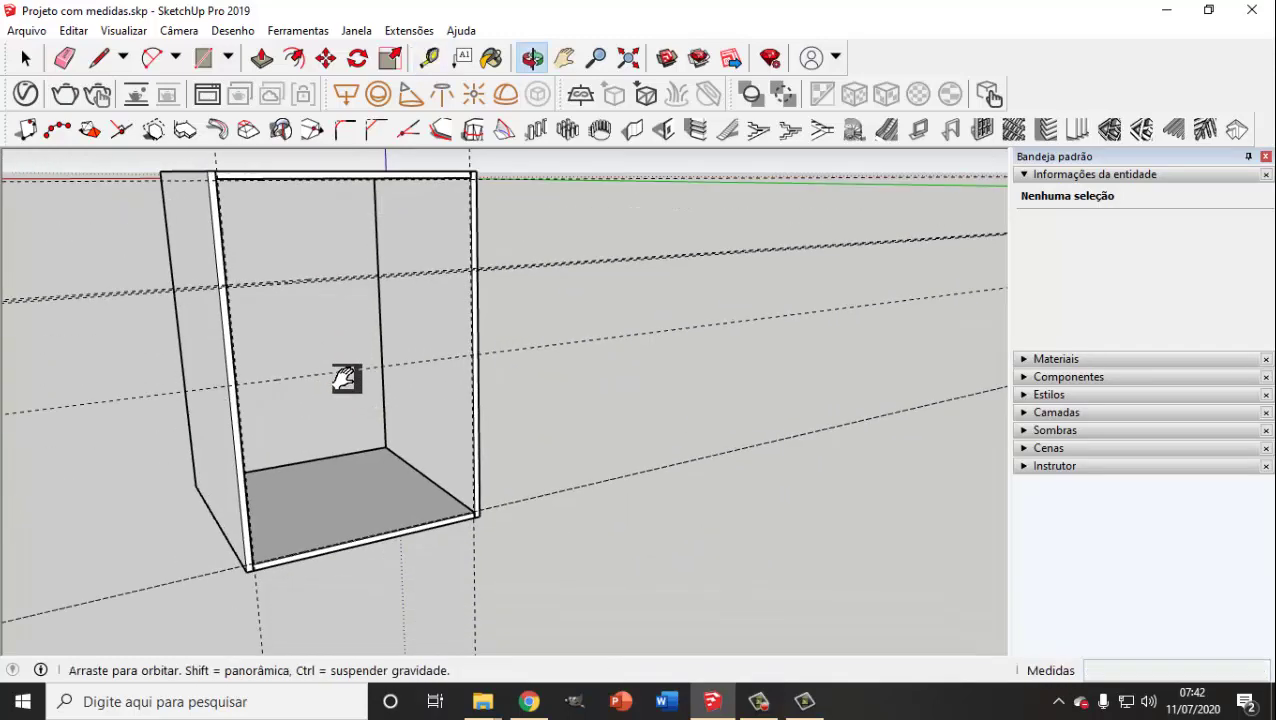
scroll(322, 313, up, 3)
scroll(342, 279, up, 2)
Step: Add two offset guides just beside existing horizontal guides, forming guide pairs
click(331, 283)
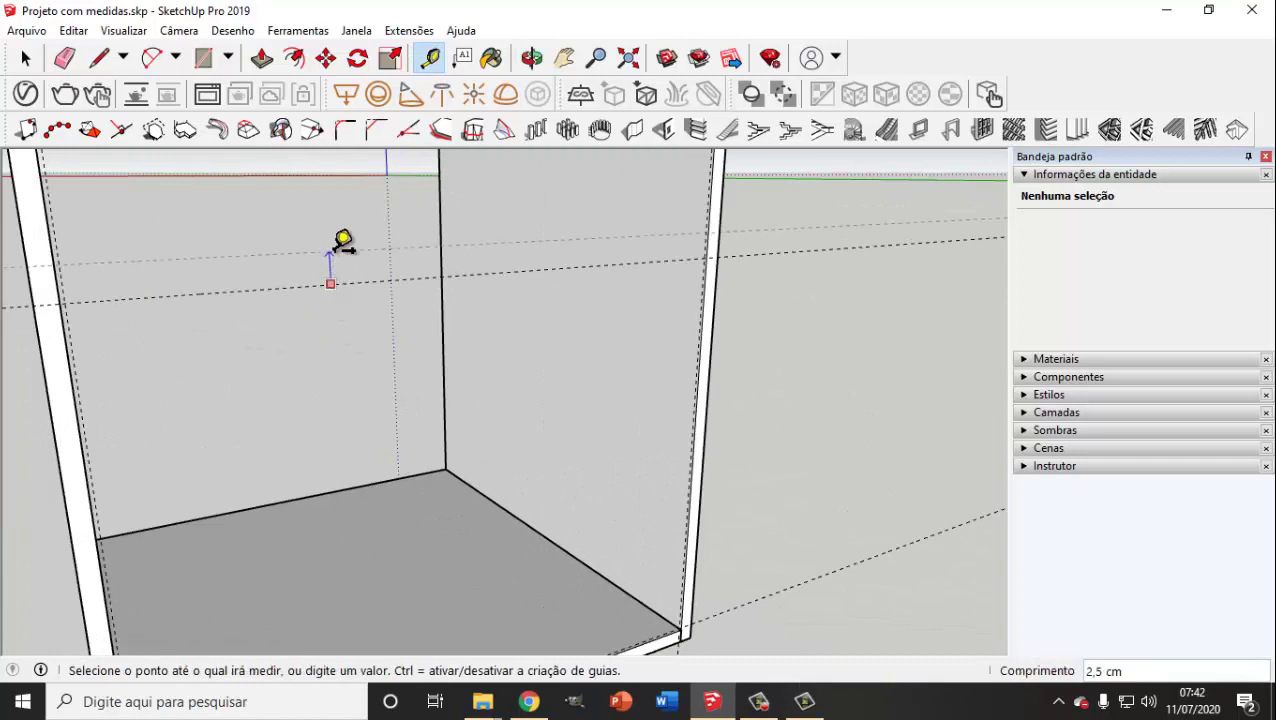
click(343, 242)
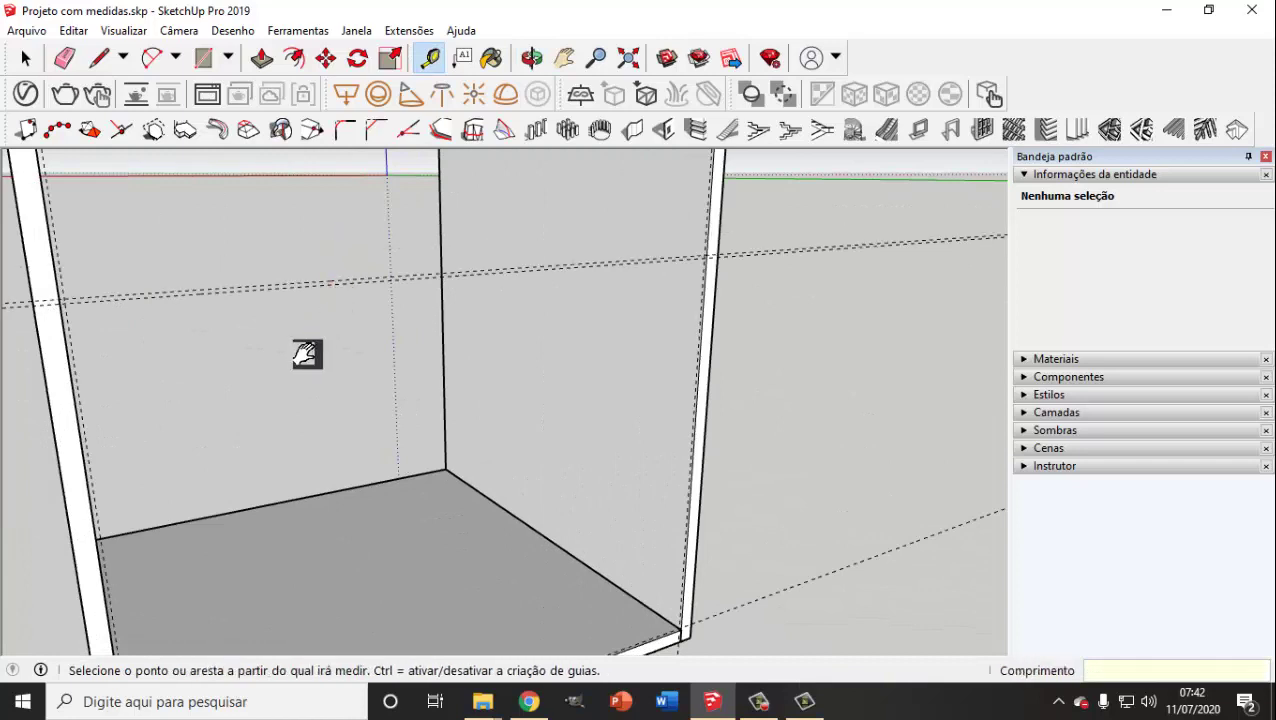
scroll(296, 268, up, 2)
scroll(296, 262, up, 2)
click(290, 256)
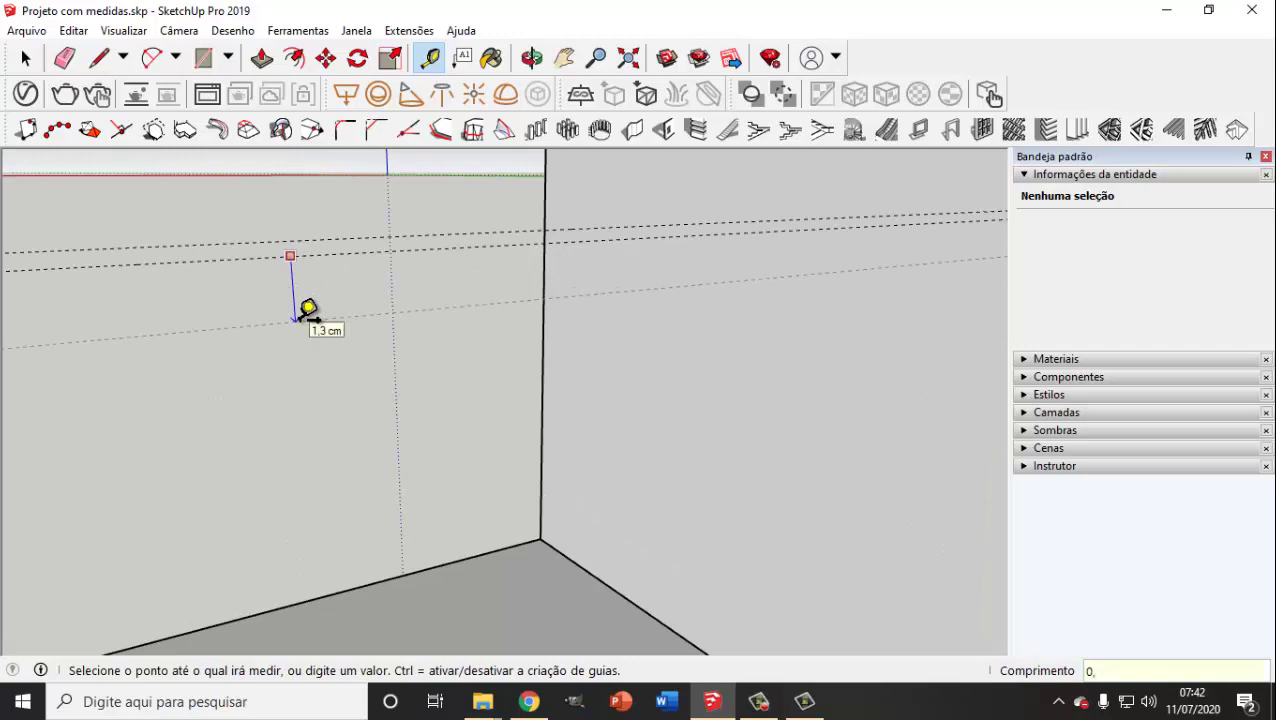
click(295, 319)
scroll(308, 319, down, 2)
scroll(300, 265, down, 2)
scroll(310, 247, up, 2)
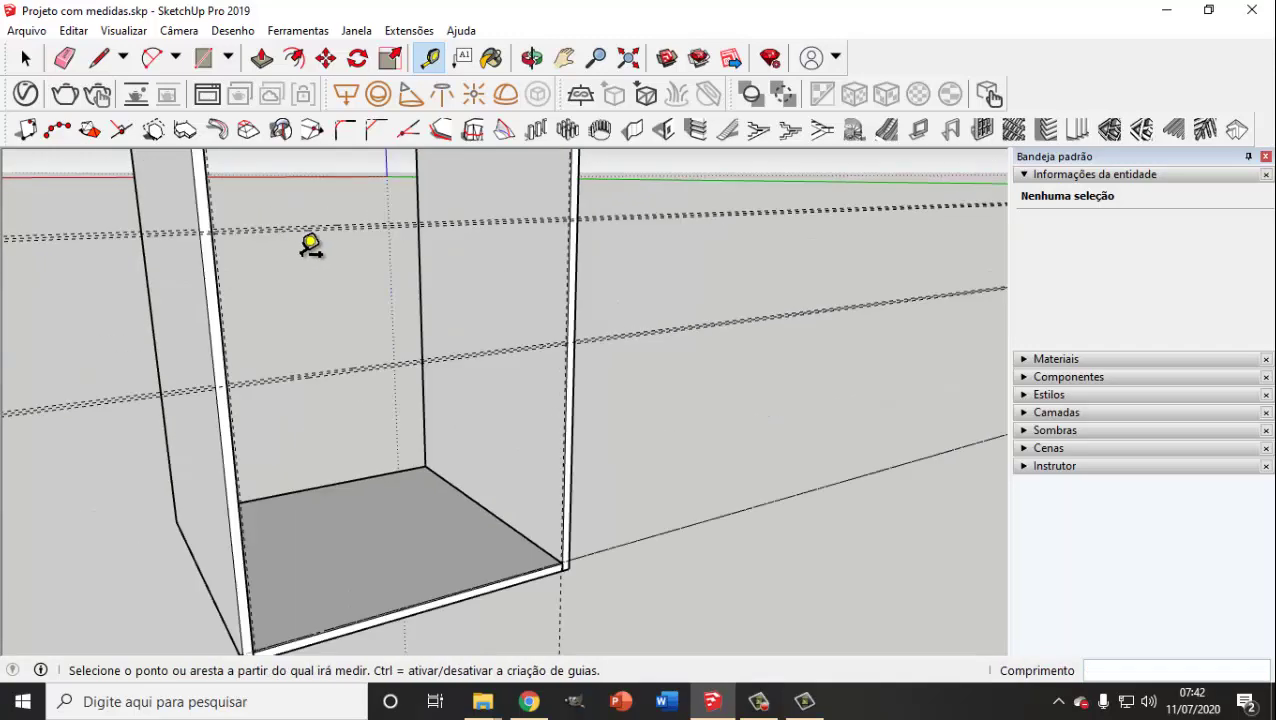
middle_drag(317, 242, 299, 415)
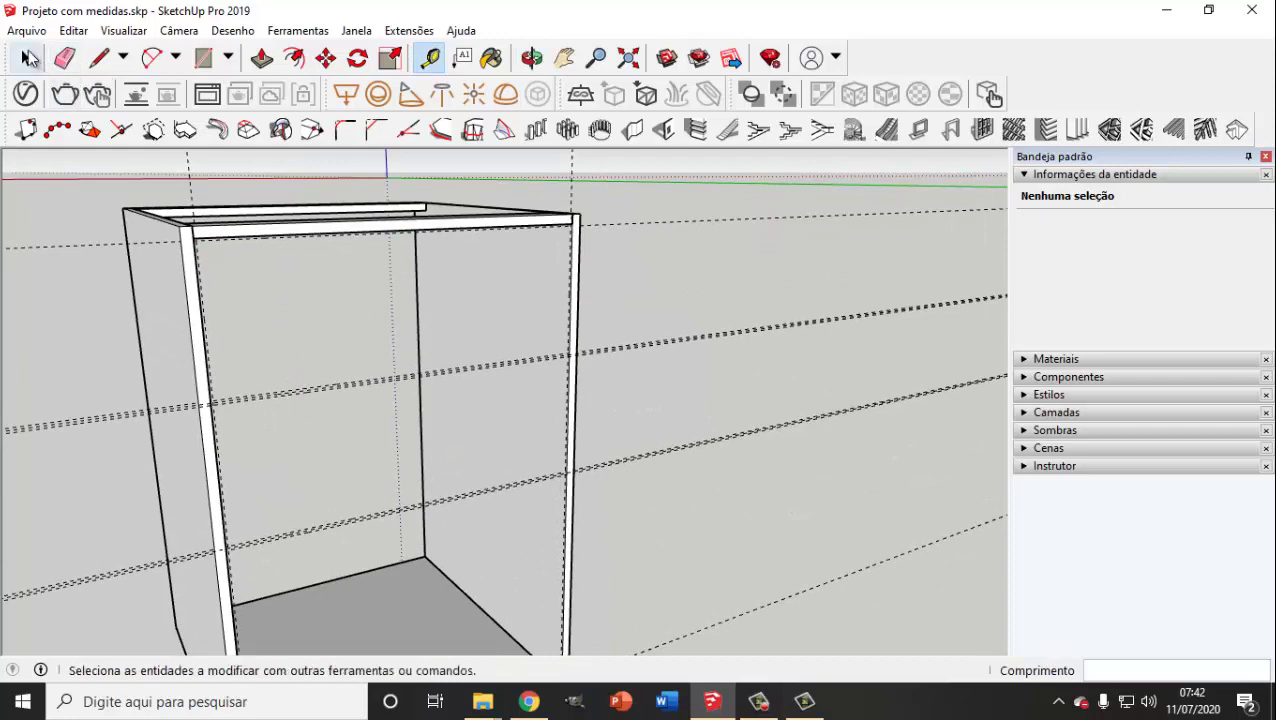
click(25, 58)
click(206, 59)
scroll(208, 237, up, 3)
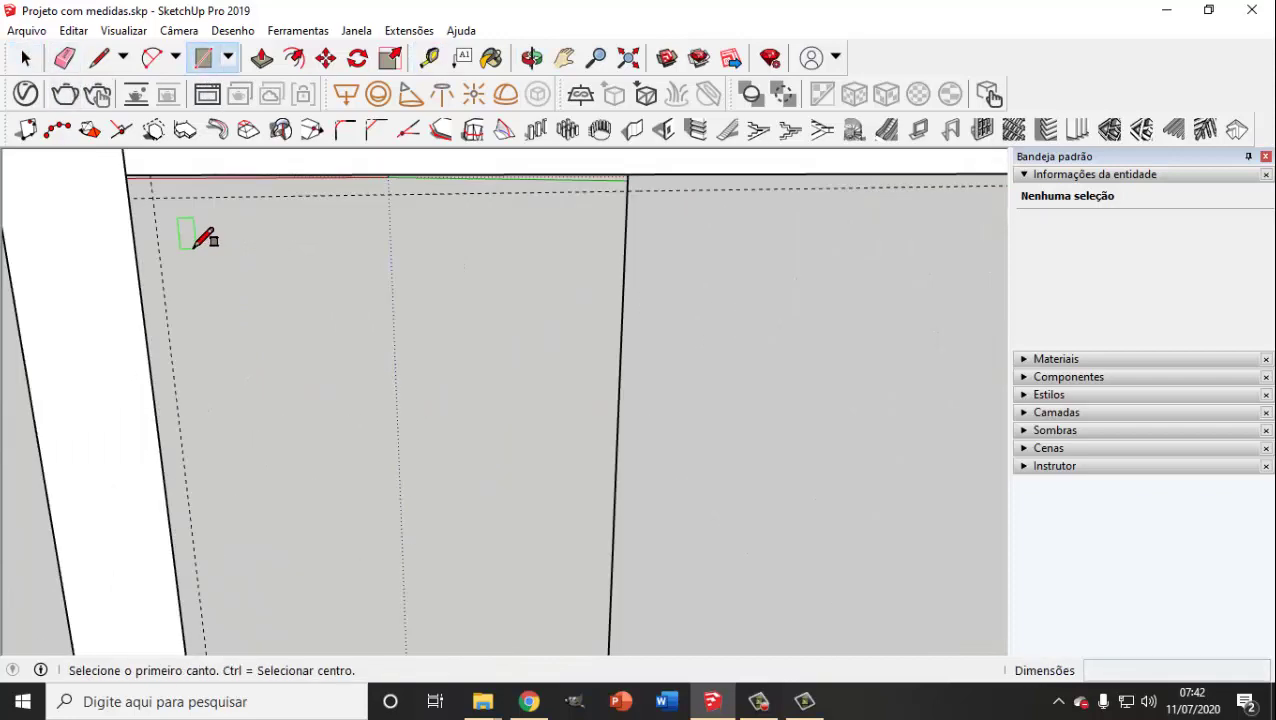
Step: Draw a rectangle spanning the top opening of the cabinet front
click(155, 197)
scroll(299, 271, down, 5)
scroll(427, 319, down, 2)
scroll(428, 311, up, 6)
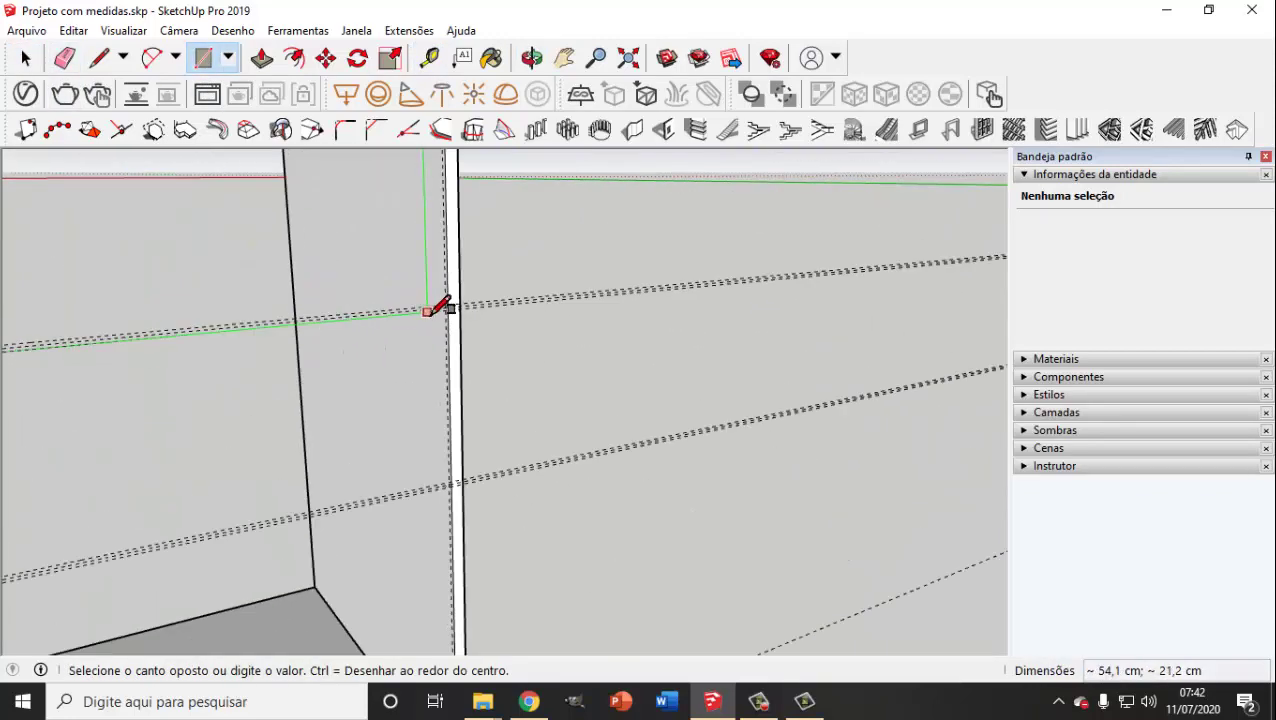
scroll(427, 311, up, 2)
scroll(441, 285, up, 2)
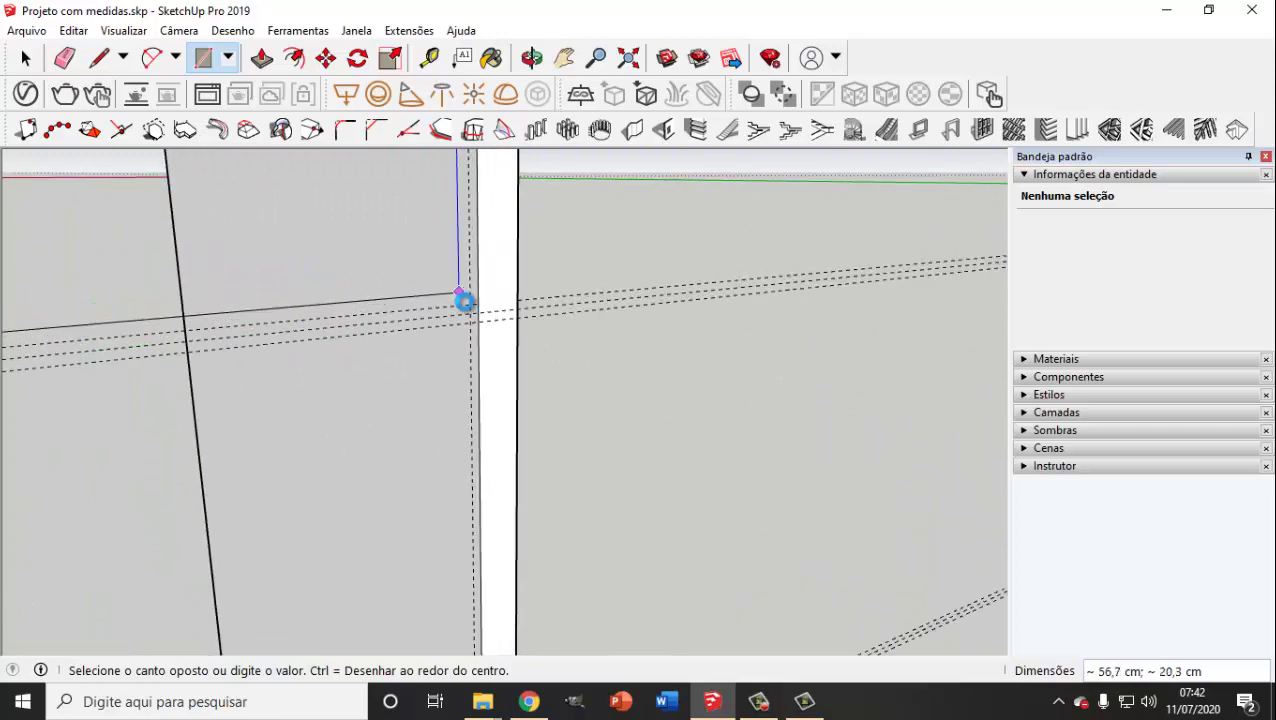
click(472, 300)
scroll(445, 272, down, 3)
scroll(408, 278, down, 3)
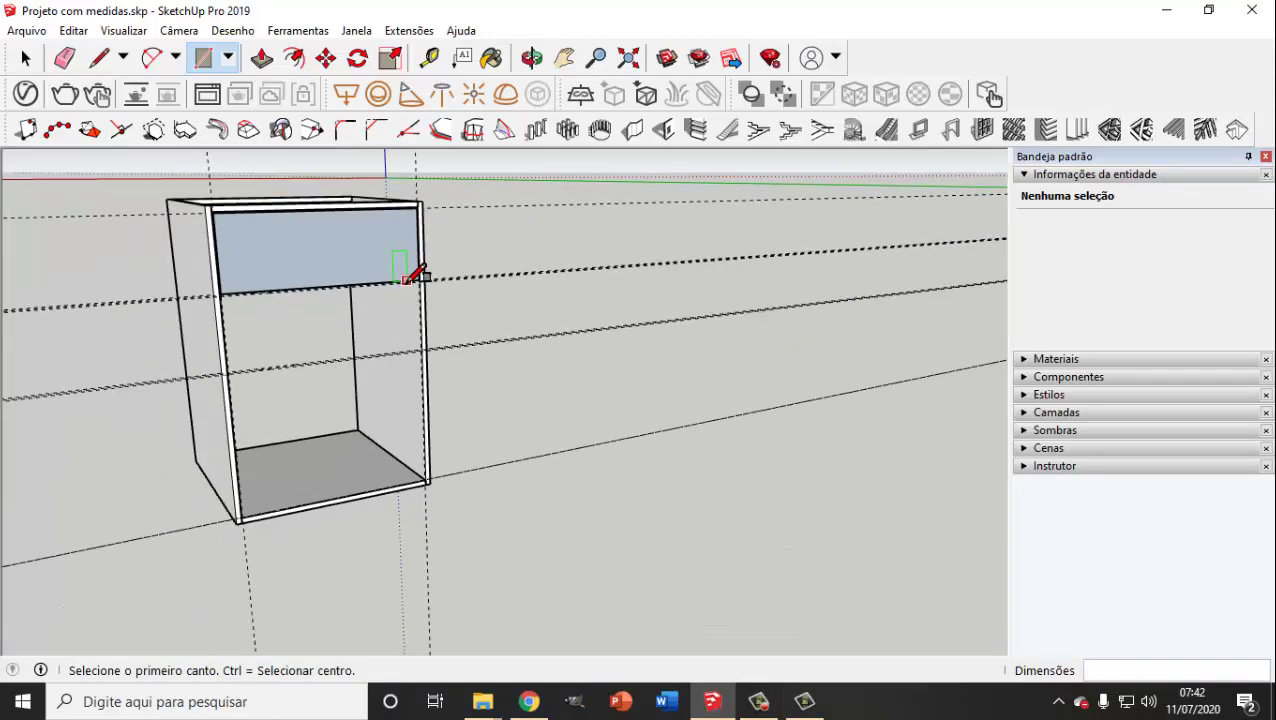
scroll(405, 278, down, 2)
scroll(365, 279, down, 2)
Step: Pull the rectangle out 1.5 cm into a drawer-front board
click(26, 58)
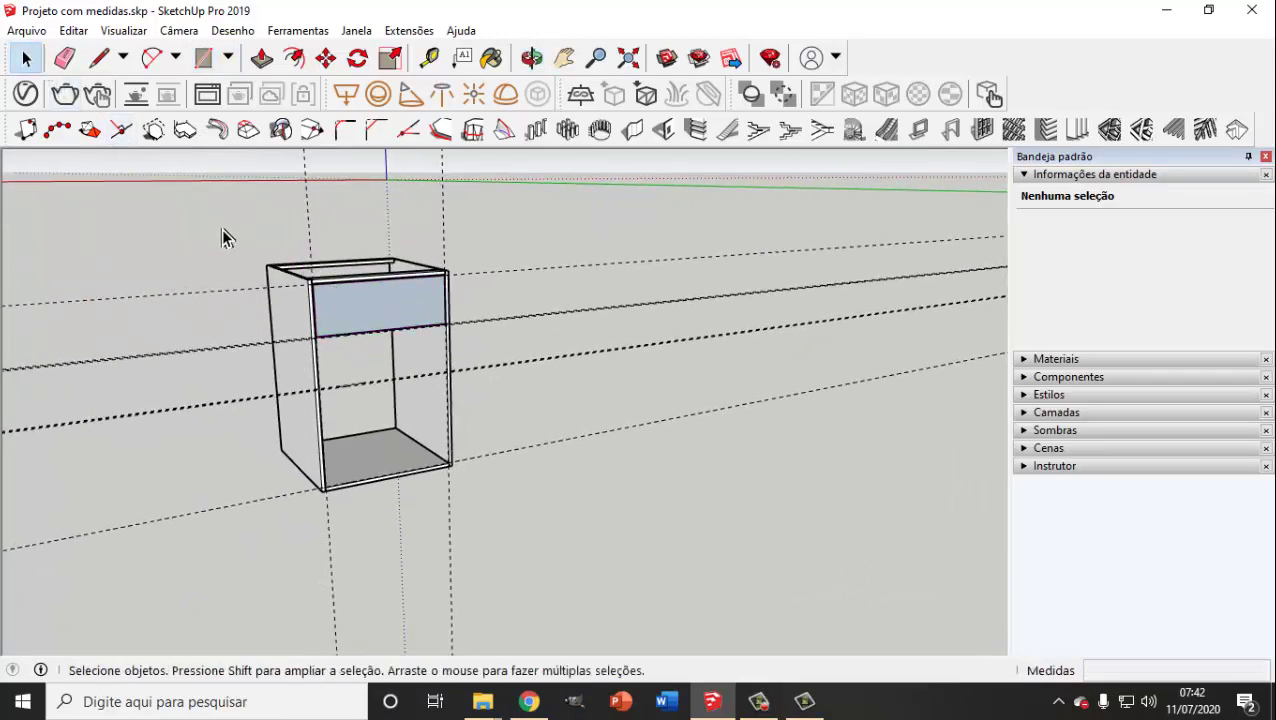
middle_drag(222, 237, 394, 176)
click(262, 58)
middle_drag(456, 322, 385, 335)
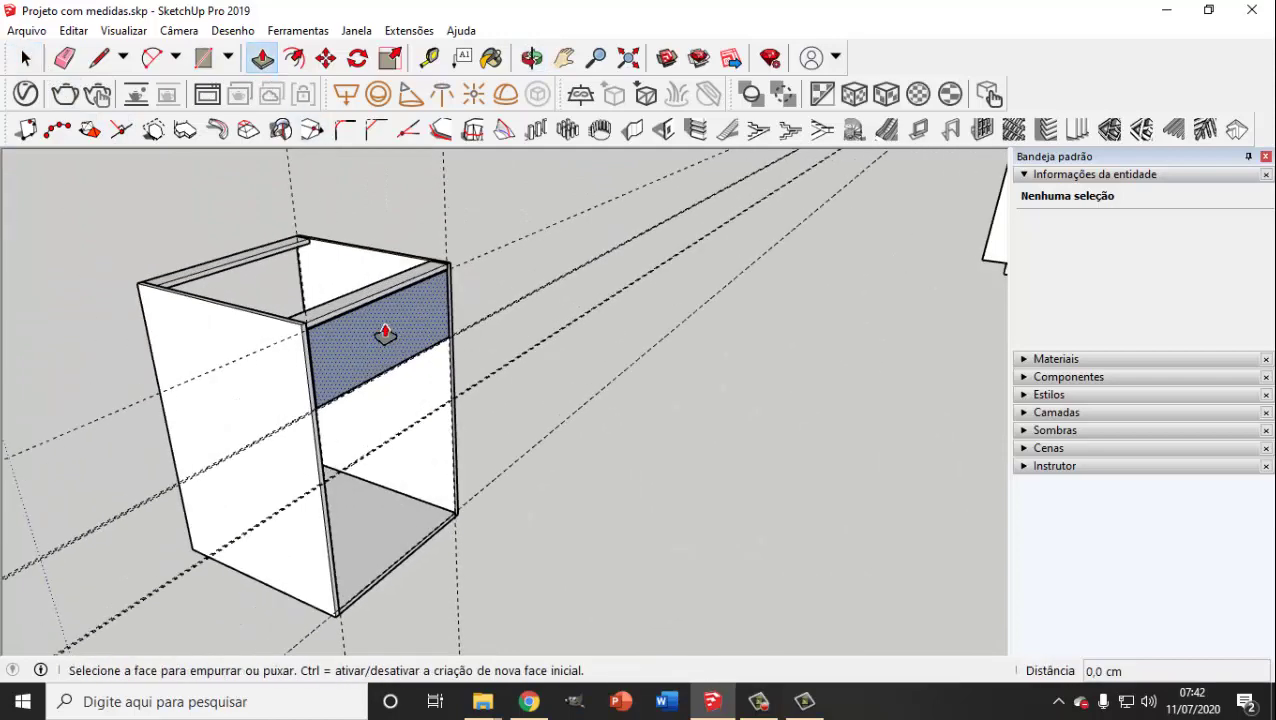
scroll(385, 335, up, 3)
click(385, 335)
text(1,)
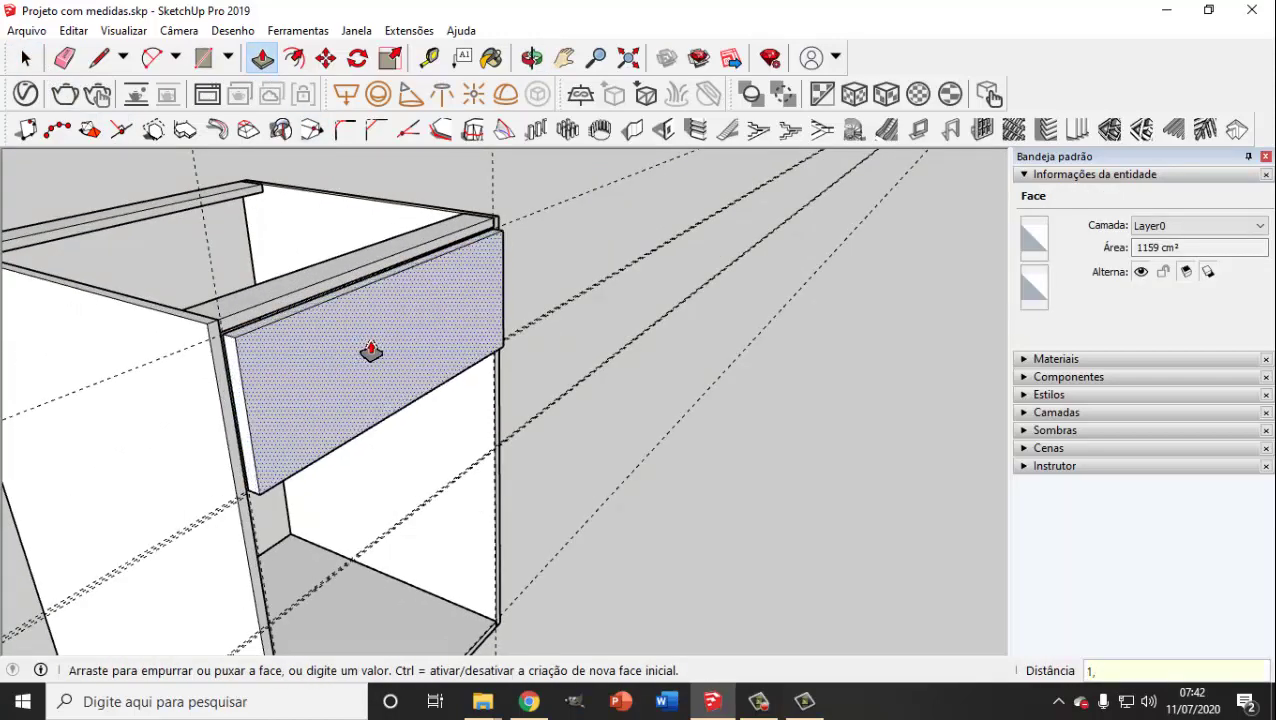
click(368, 350)
Step: Make the whole drawer-front board a group with Criar grupo
click(26, 58)
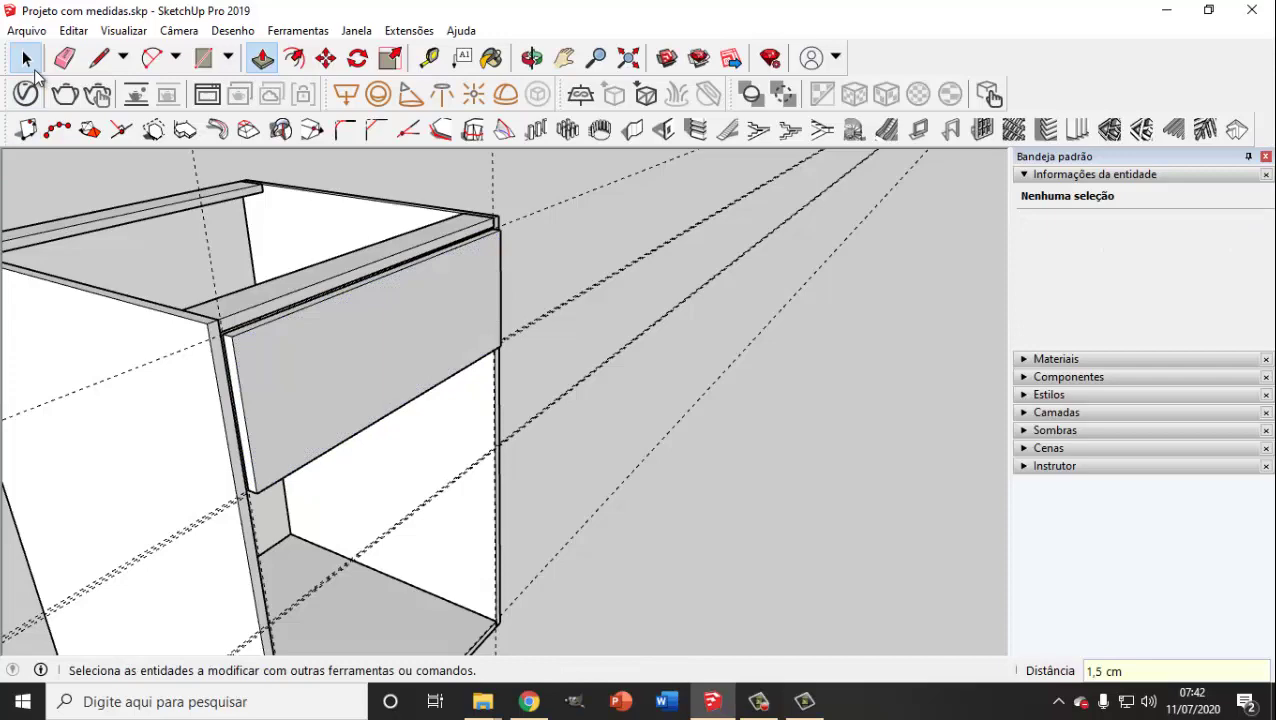
triple_click(304, 368)
right_click(304, 366)
click(390, 196)
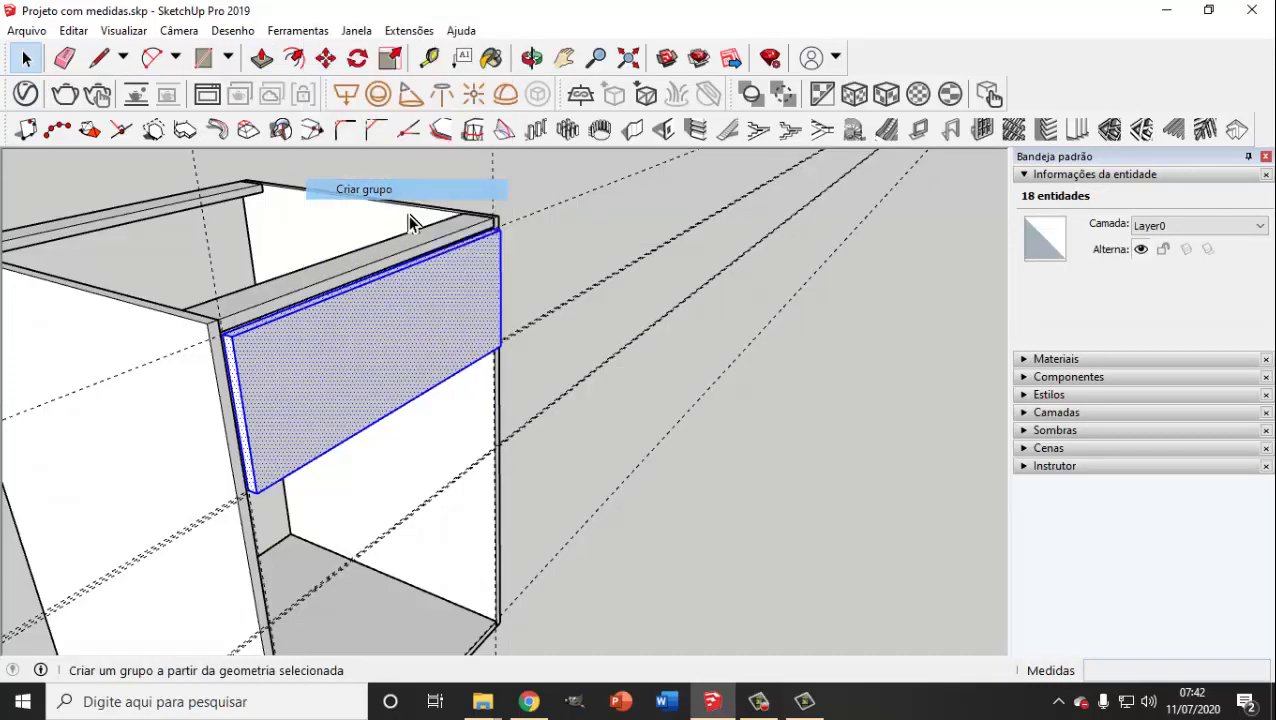
mouse_move(411, 371)
middle_down()
mouse_move(128, 356)
mouse_move(533, 361)
mouse_move(299, 353)
mouse_move(450, 397)
middle_up()
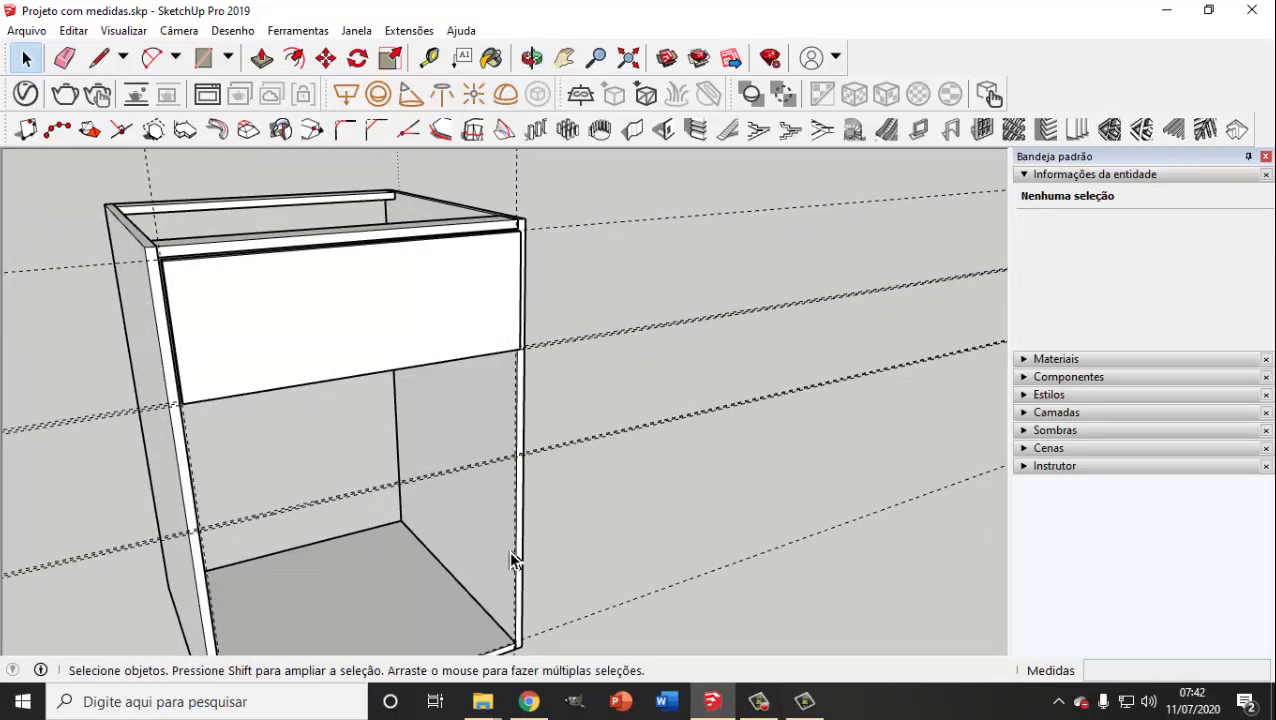
Step: Browse the handle models saved in the componentes criados folder
mouse_move(482, 702)
click(545, 575)
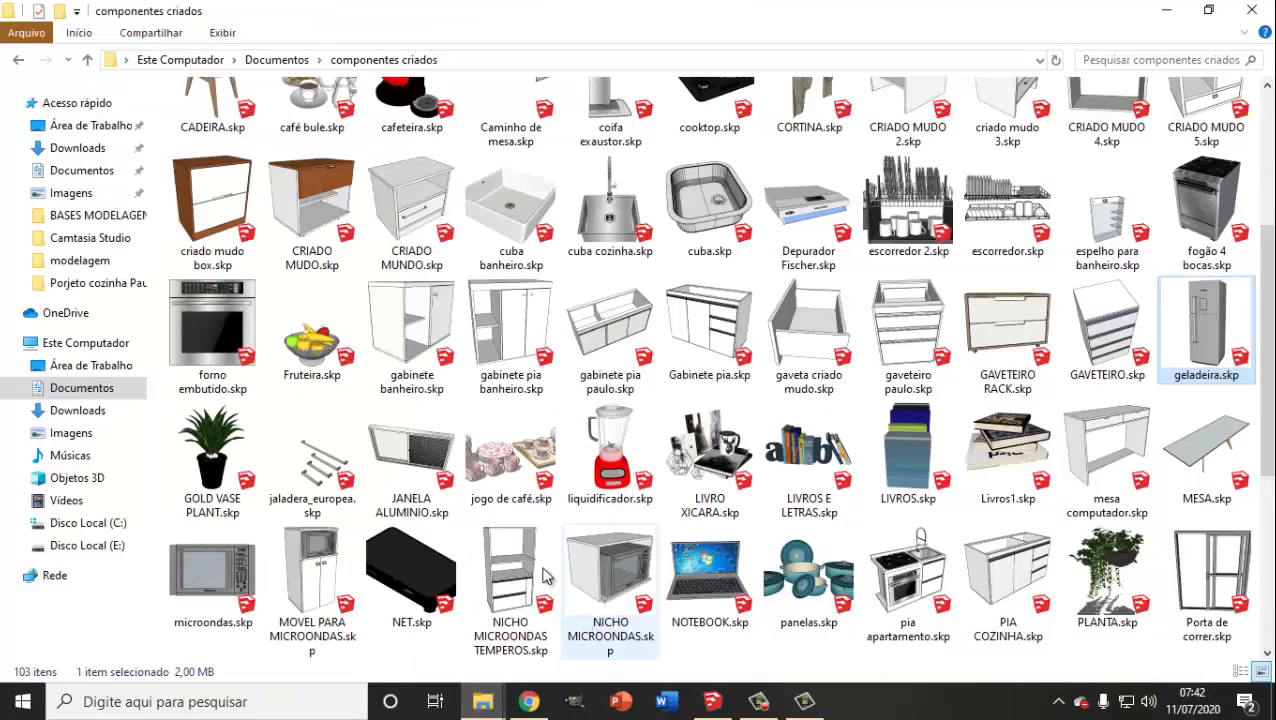
scroll(1031, 490, down, 3)
scroll(1033, 488, up, 5)
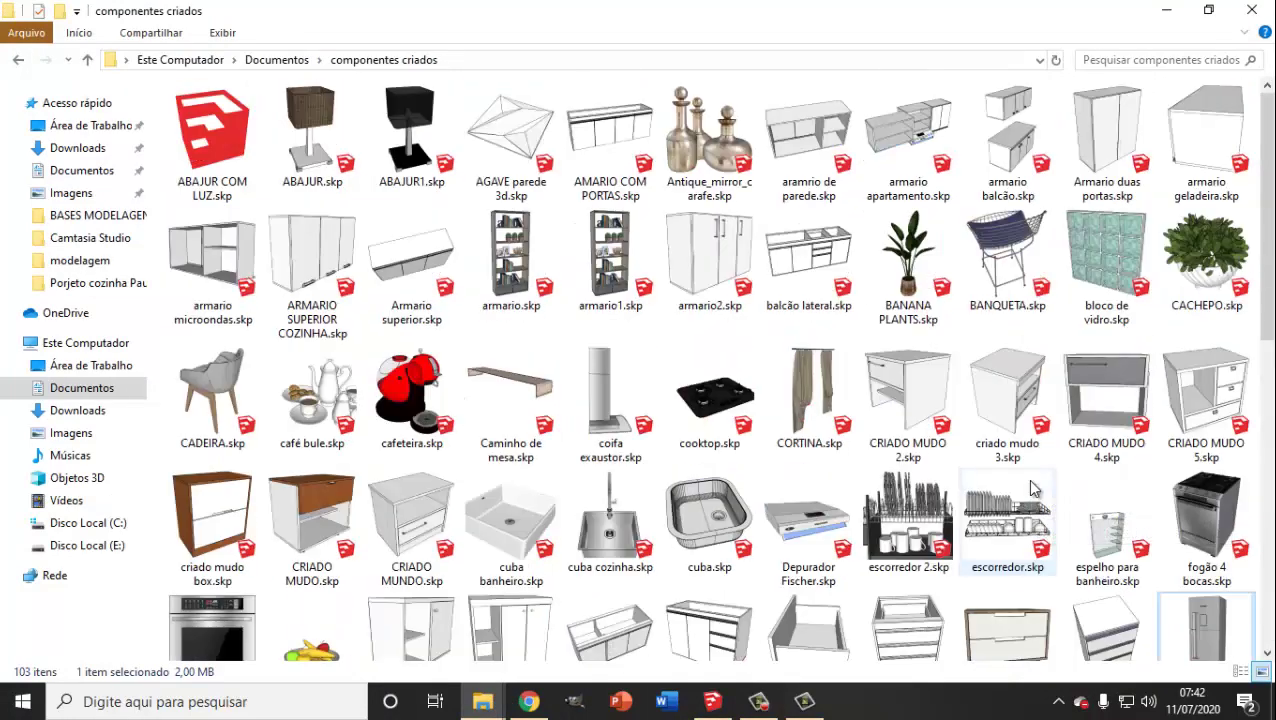
scroll(1033, 490, down, 3)
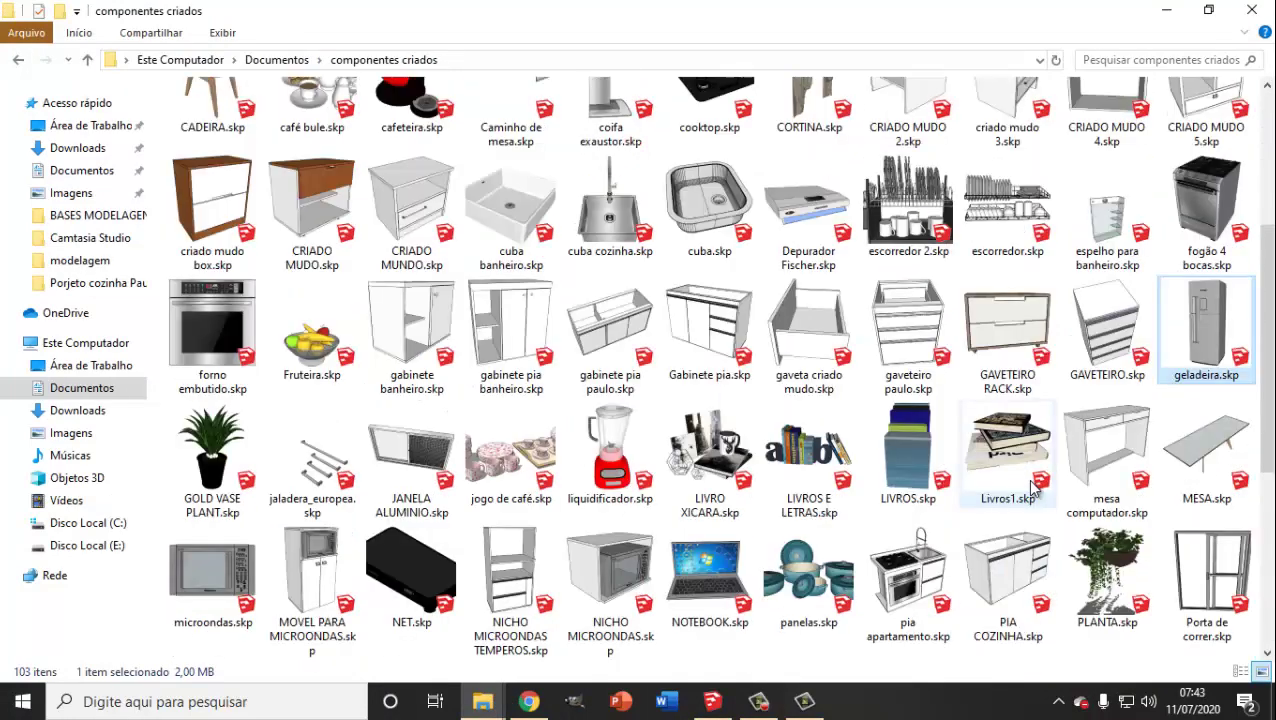
scroll(1033, 488, down, 3)
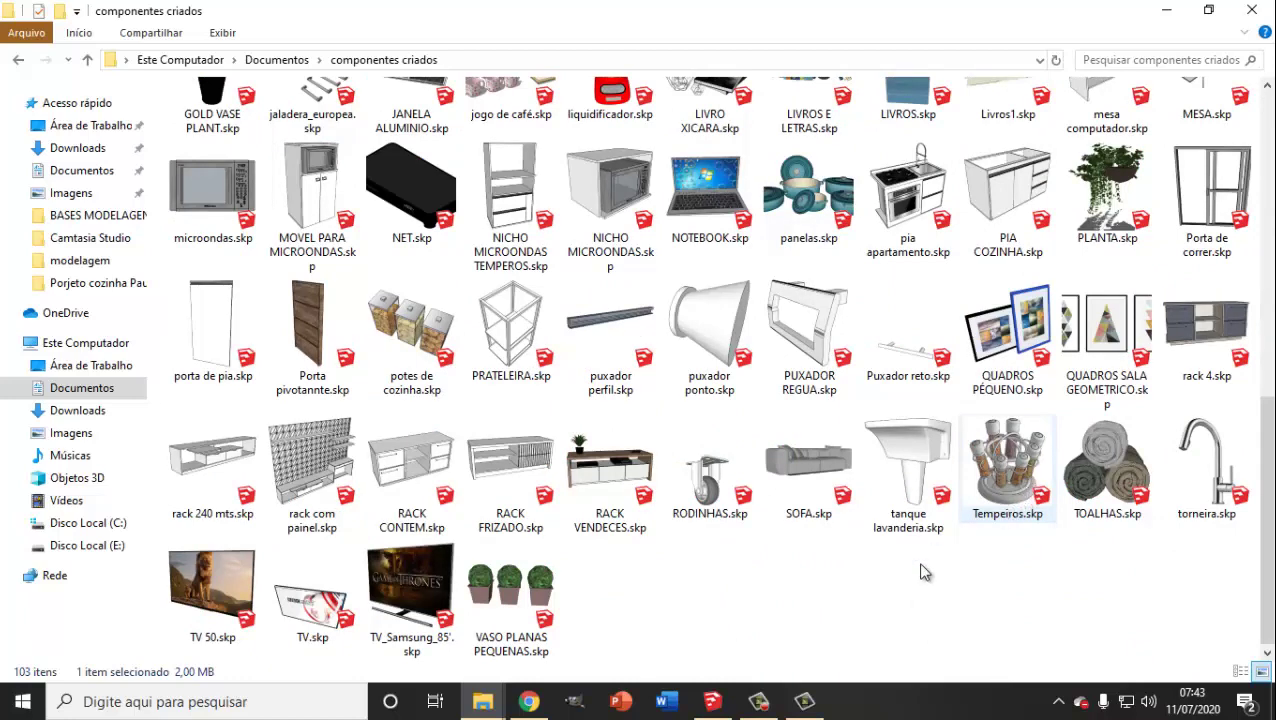
scroll(925, 572, up, 3)
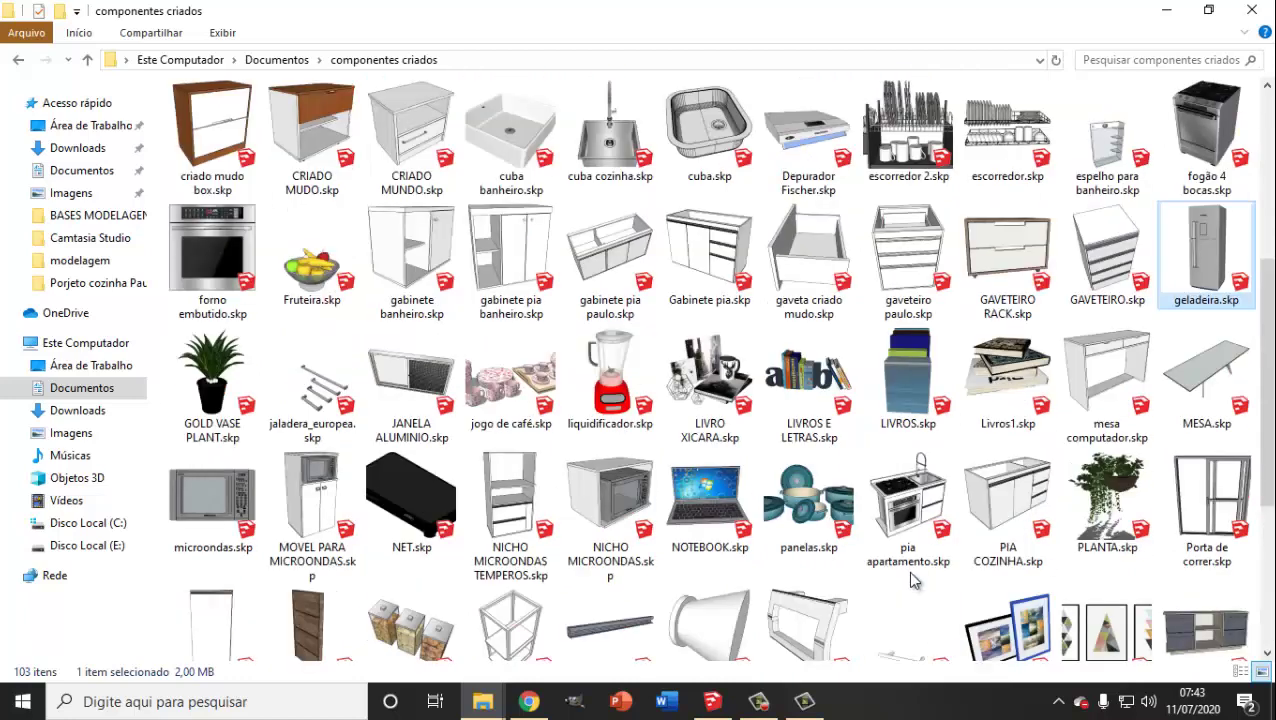
scroll(922, 556, up, 3)
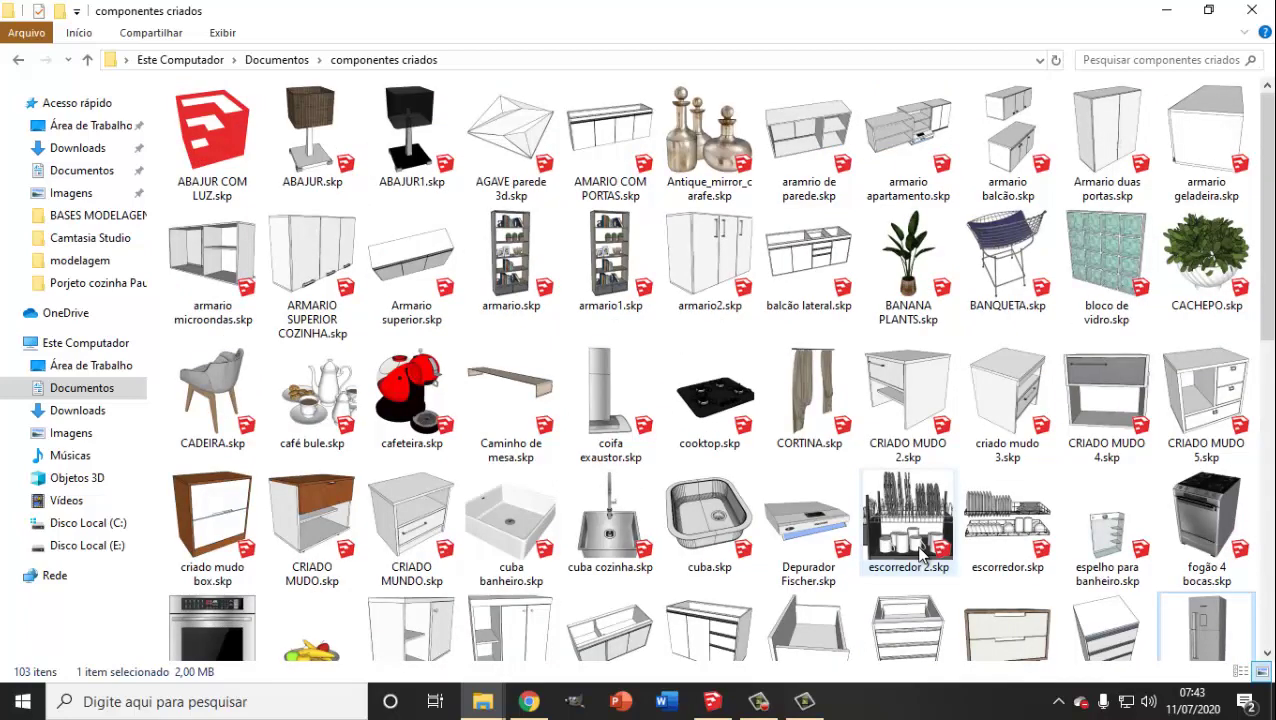
scroll(922, 556, down, 3)
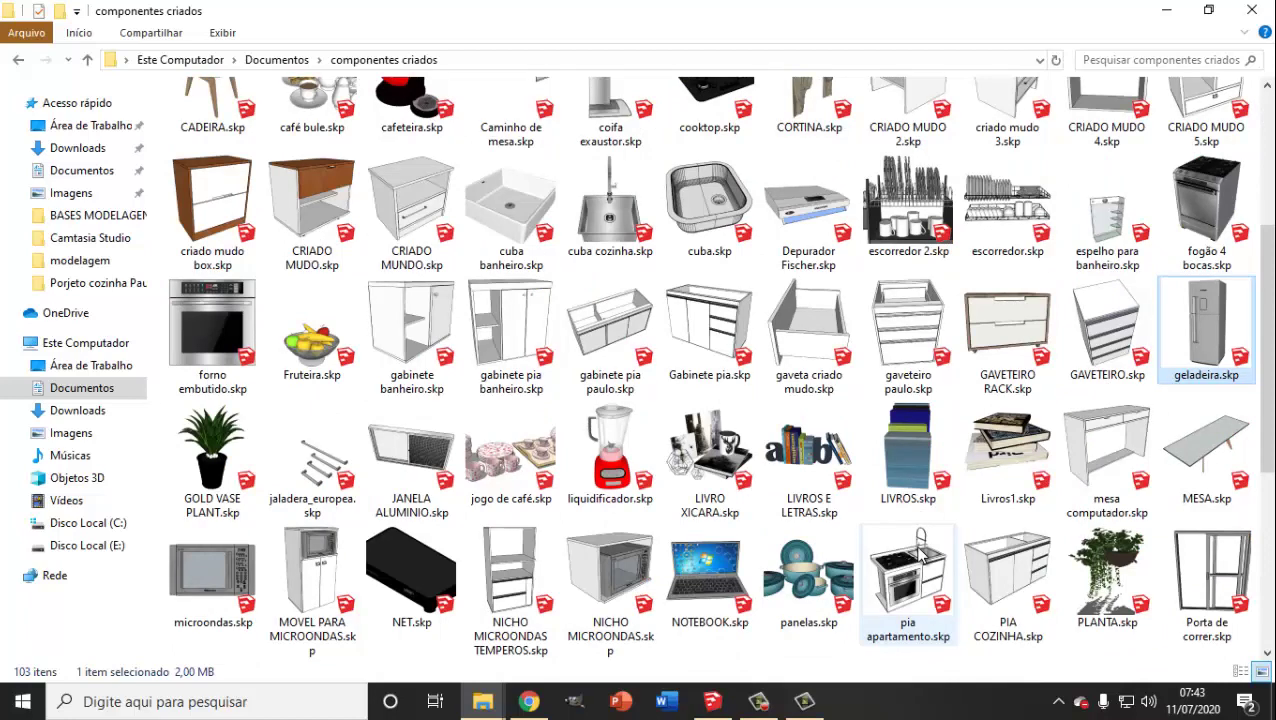
scroll(920, 553, down, 3)
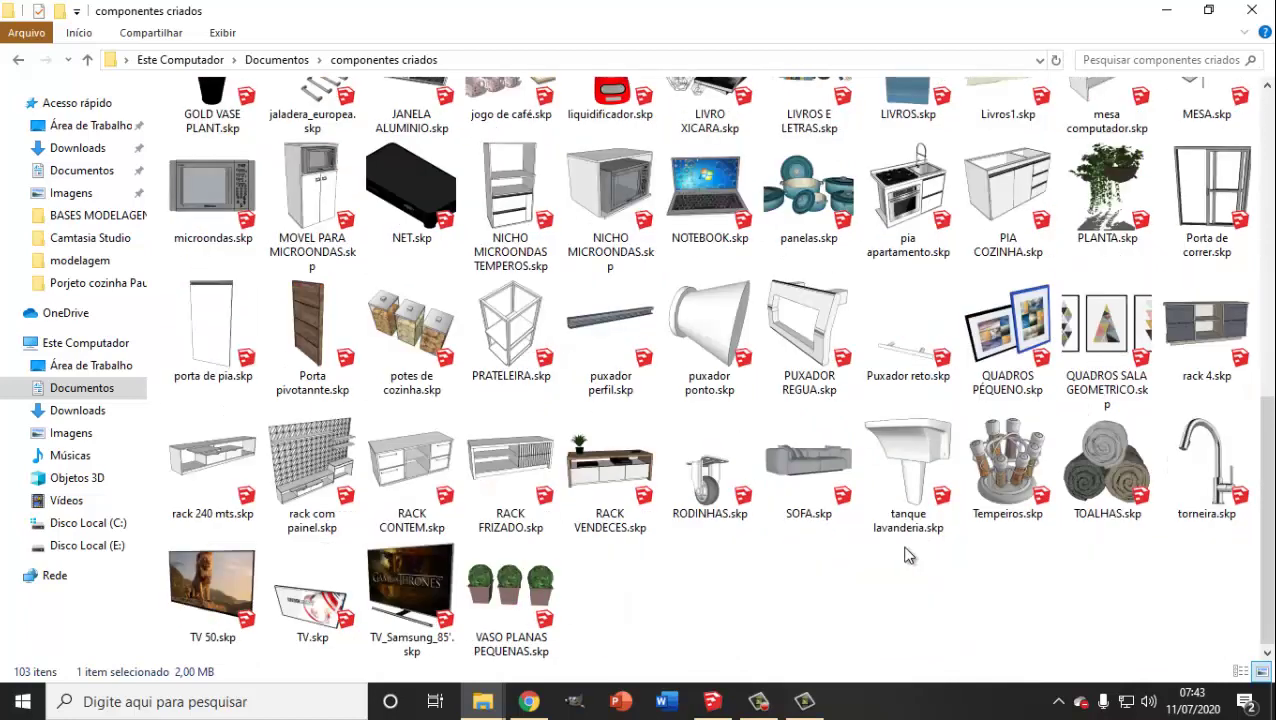
Step: Open the Porjeto cozinha Paulo folder, go back to componentes criados, then return to SketchUp
click(98, 283)
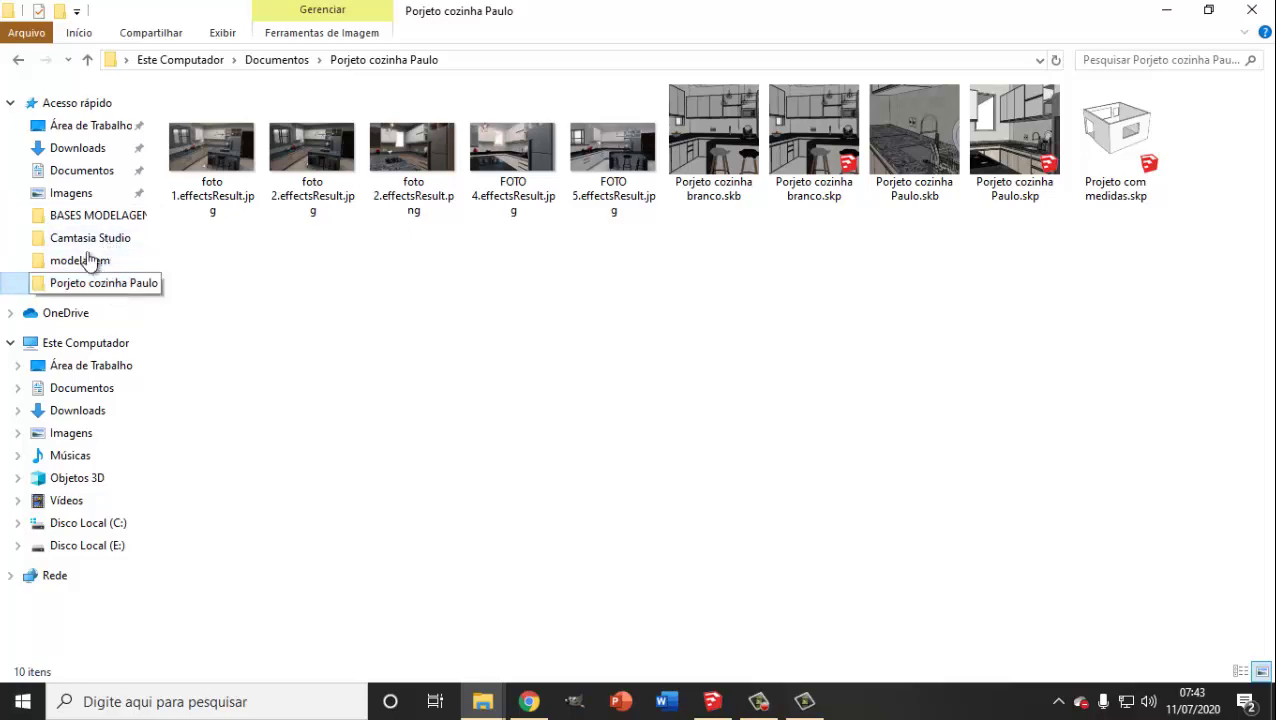
click(18, 60)
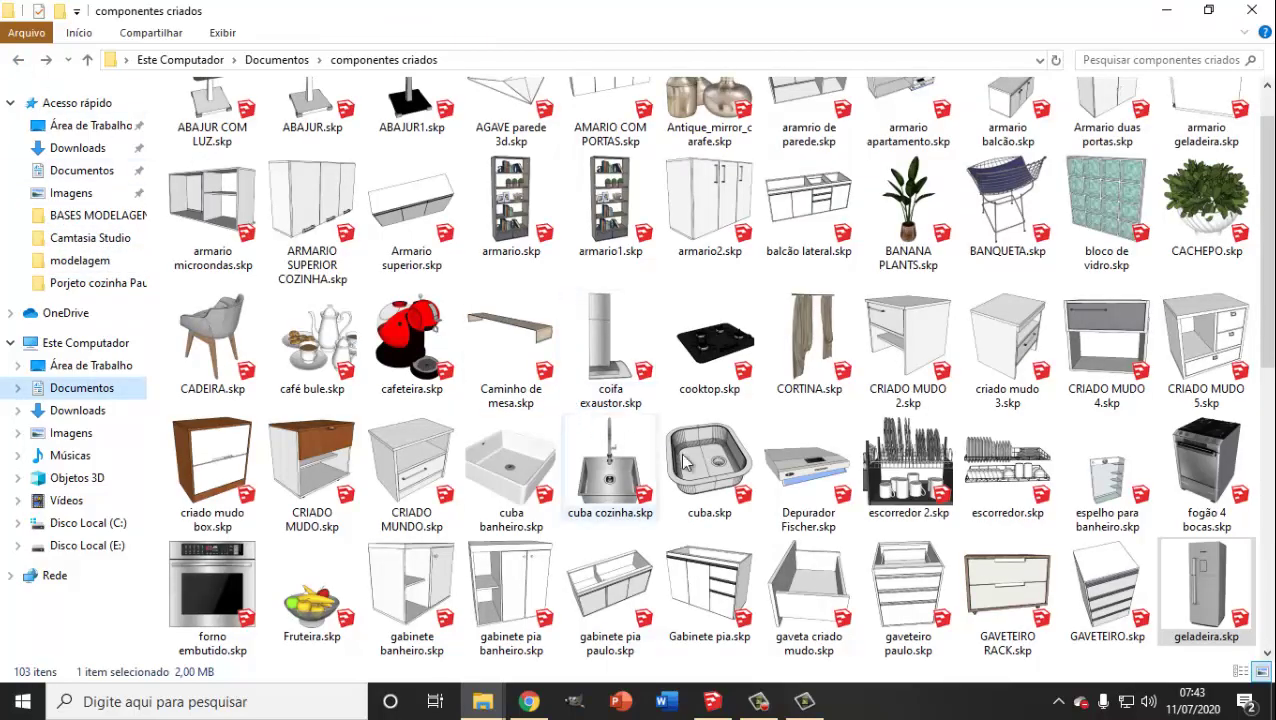
scroll(683, 460, up, 1)
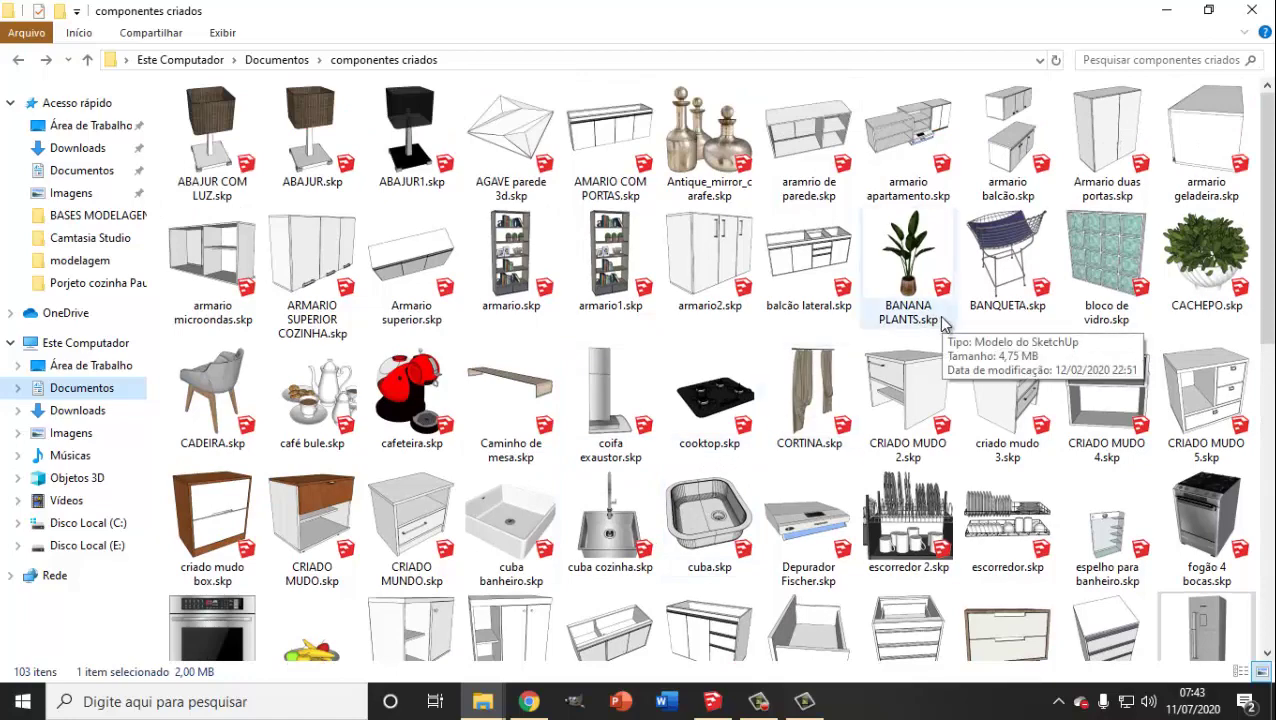
scroll(940, 322, down, 7)
scroll(930, 323, down, 5)
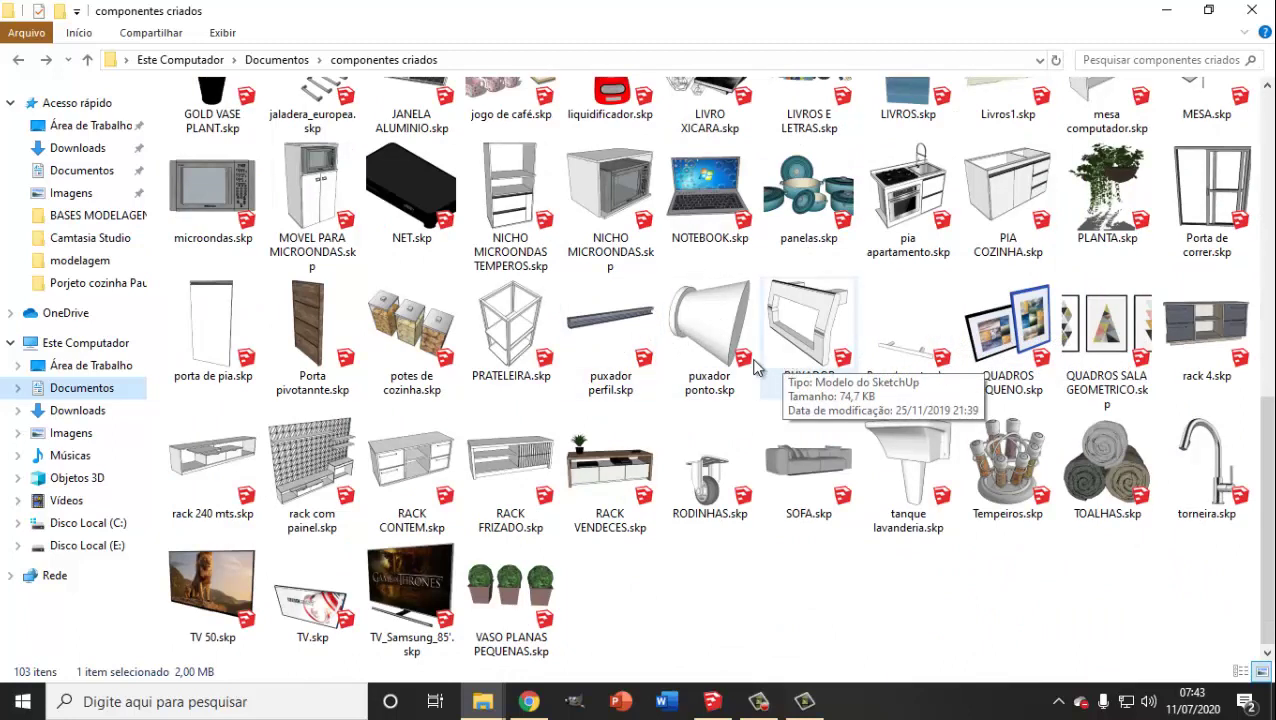
click(712, 701)
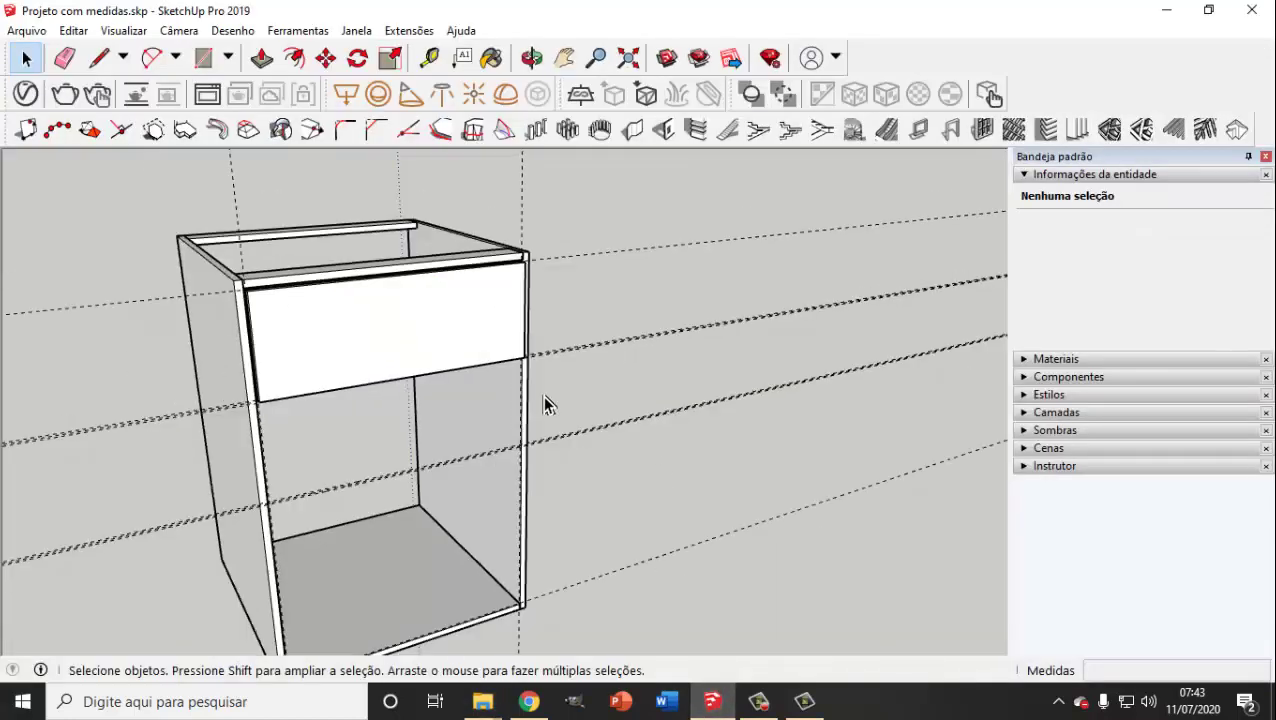
scroll(543, 401, down, 2)
scroll(577, 337, down, 1)
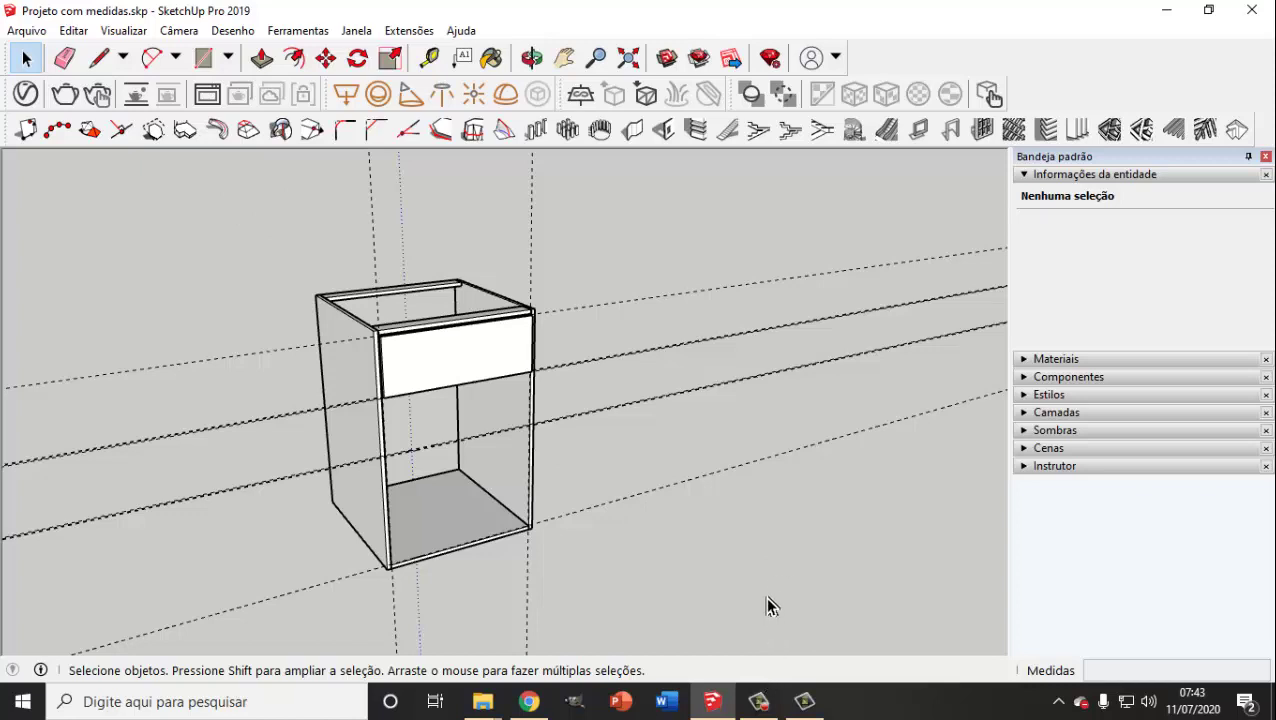
mouse_move(758, 701)
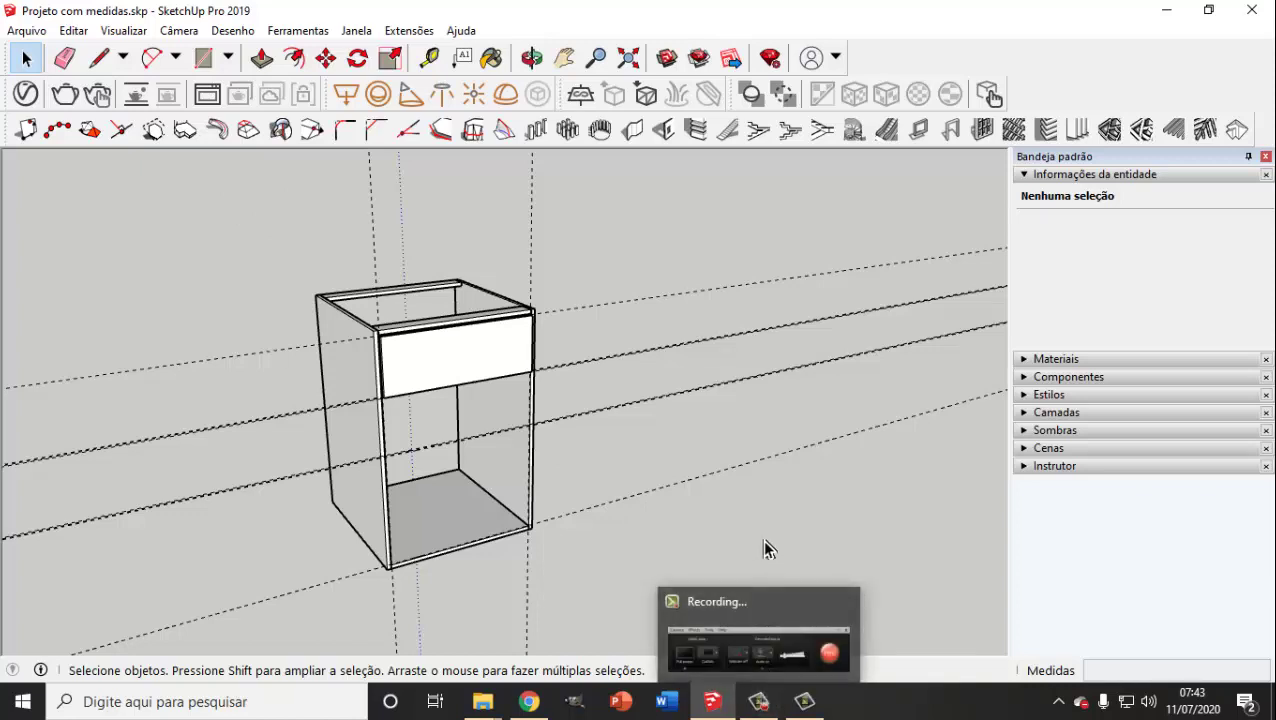
click(843, 610)
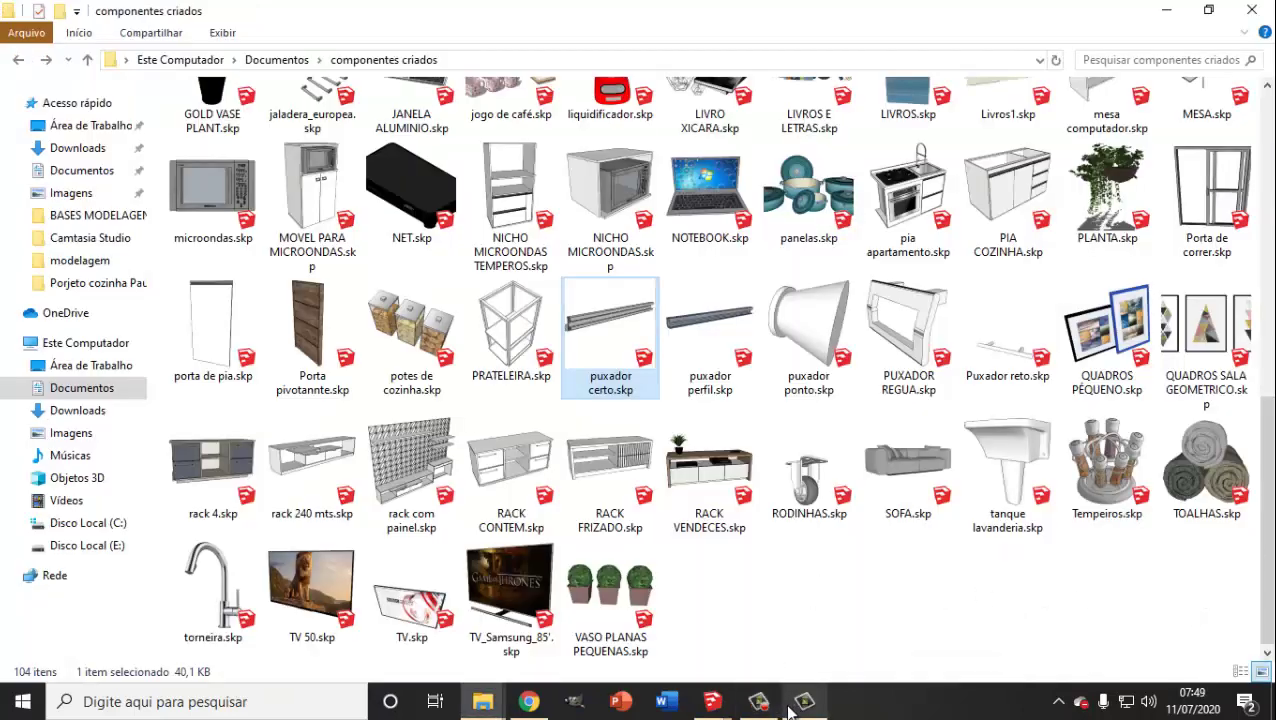
Step: Switch to the Projeto com medidas model in SketchUp
click(757, 701)
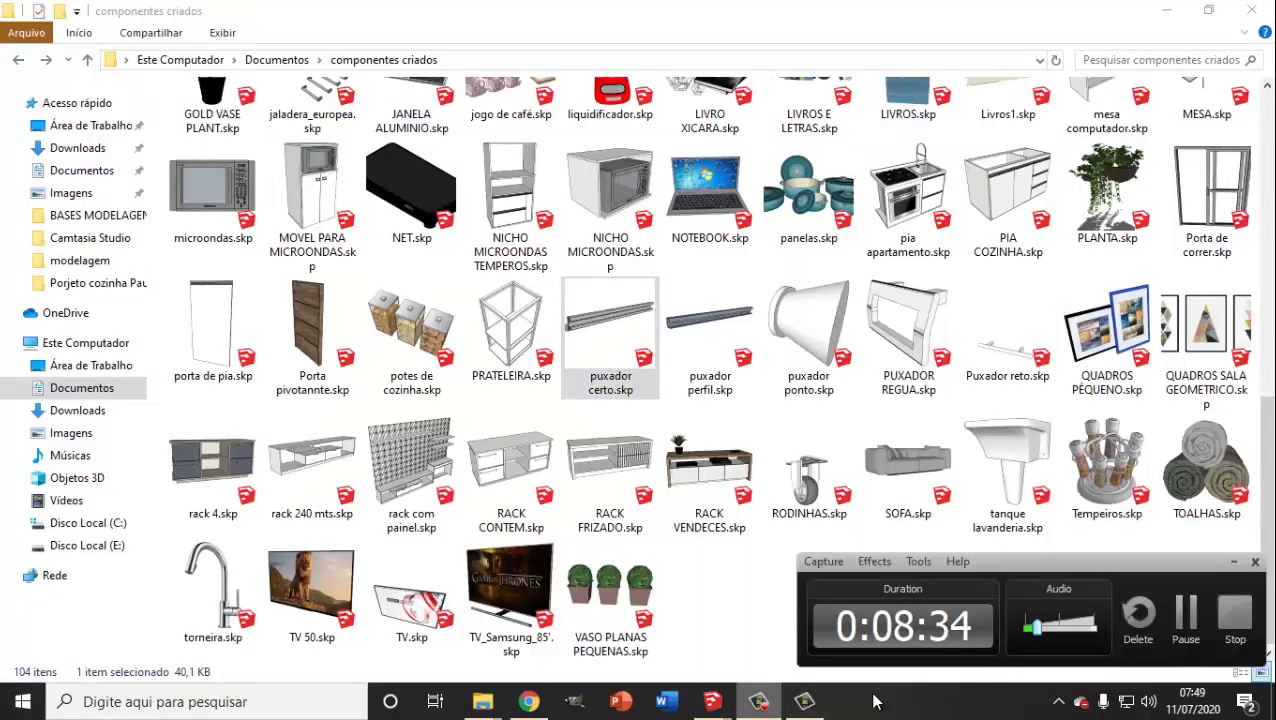
click(1234, 564)
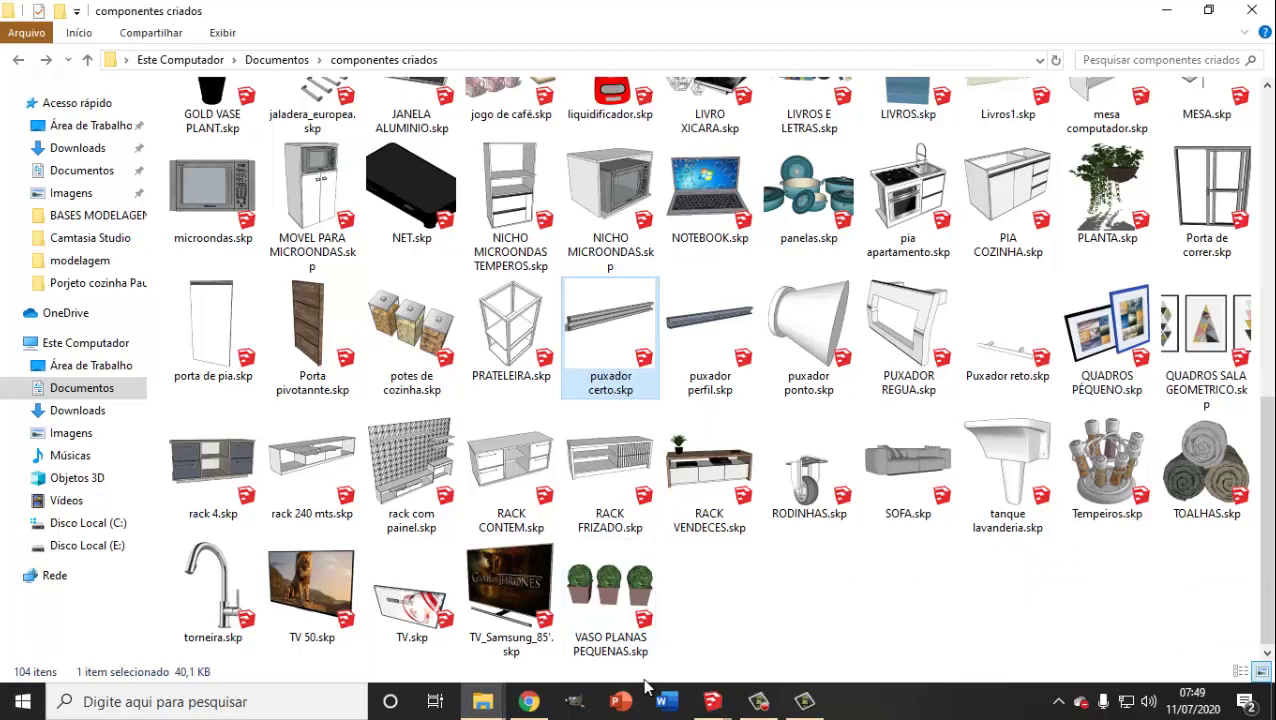
click(714, 702)
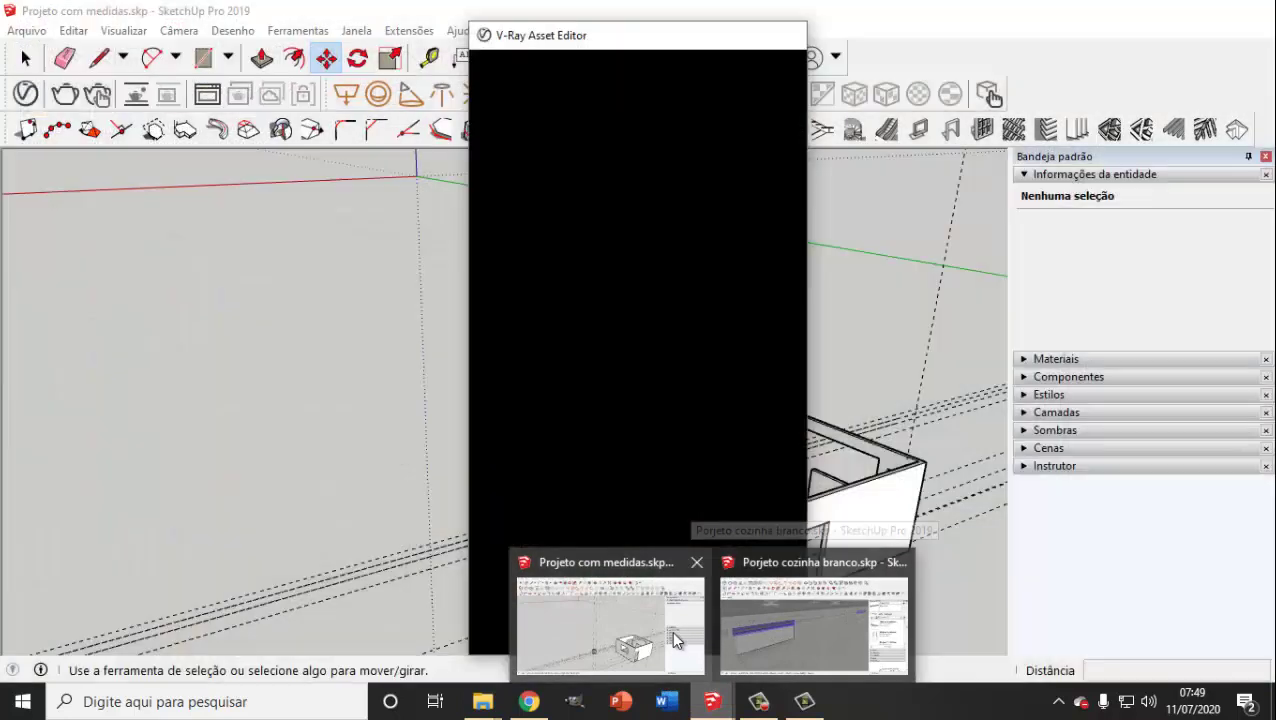
click(646, 619)
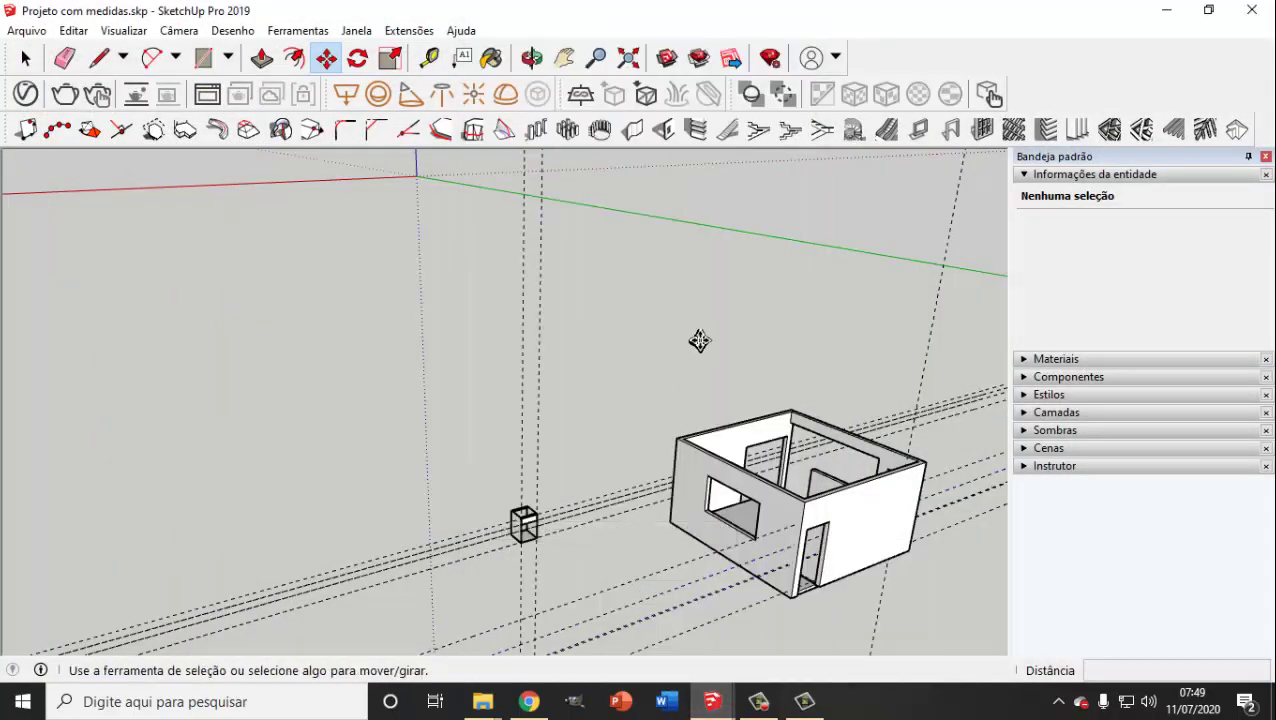
scroll(527, 556, up, 1)
scroll(518, 541, up, 3)
scroll(515, 507, up, 3)
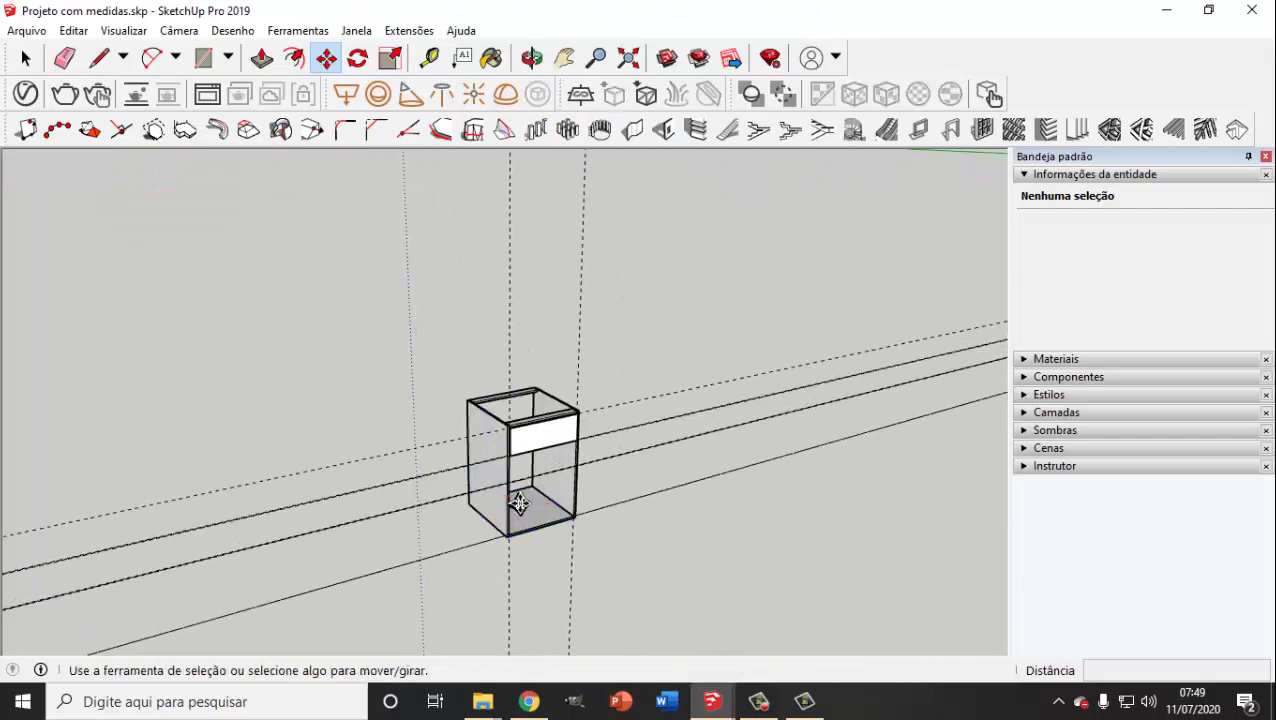
scroll(557, 516, up, 2)
scroll(550, 521, up, 2)
scroll(530, 500, down, 3)
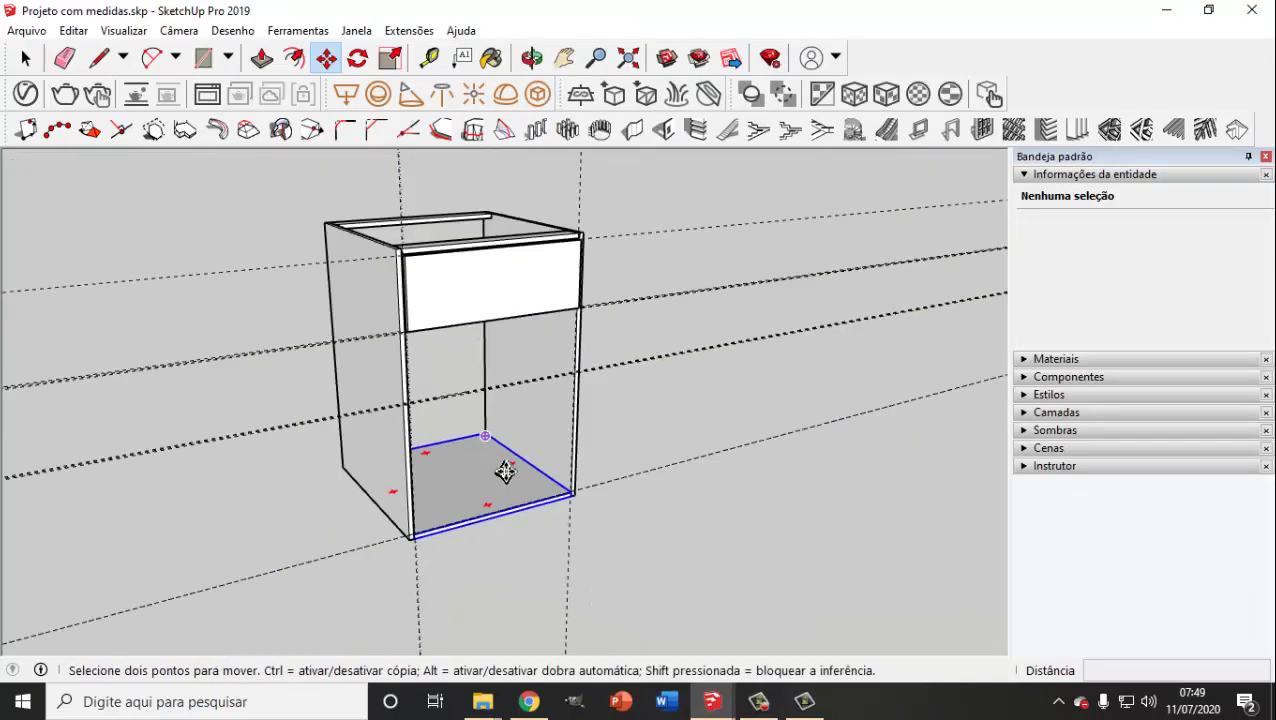
scroll(490, 450, down, 1)
Step: Drag puxador certo.skp from the componentes criados window toward the SketchUp viewport
click(483, 701)
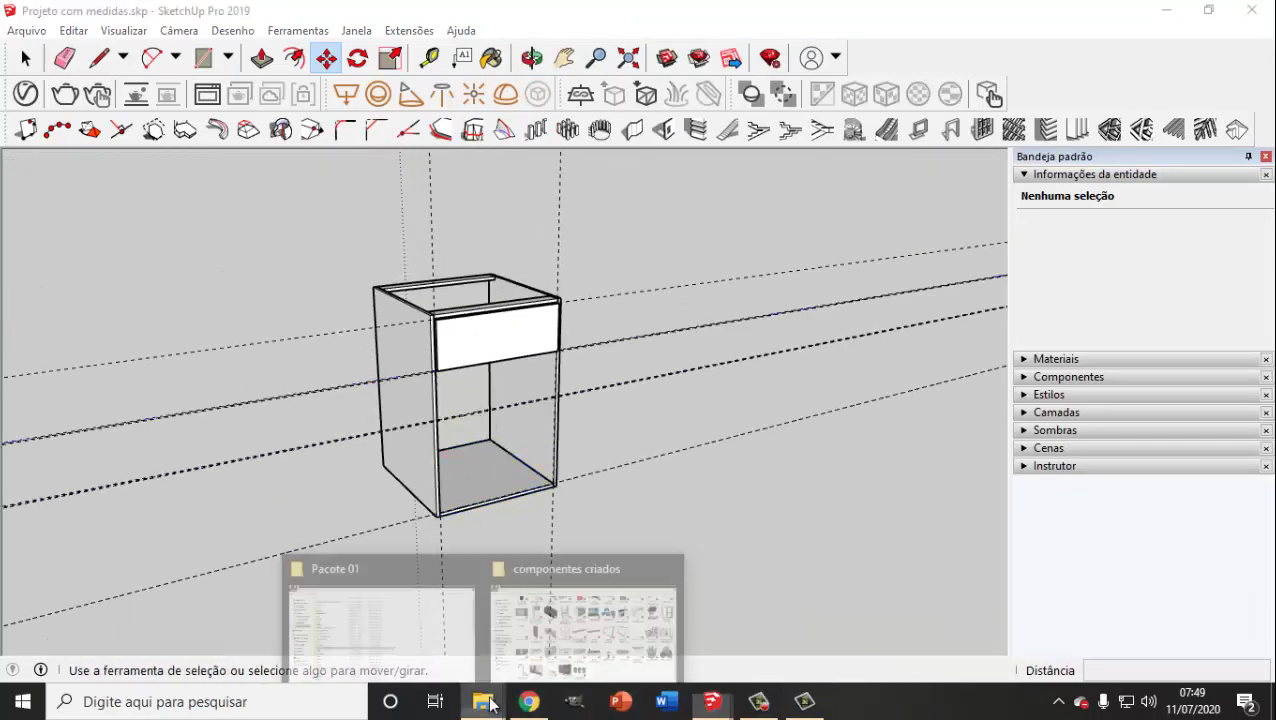
click(583, 625)
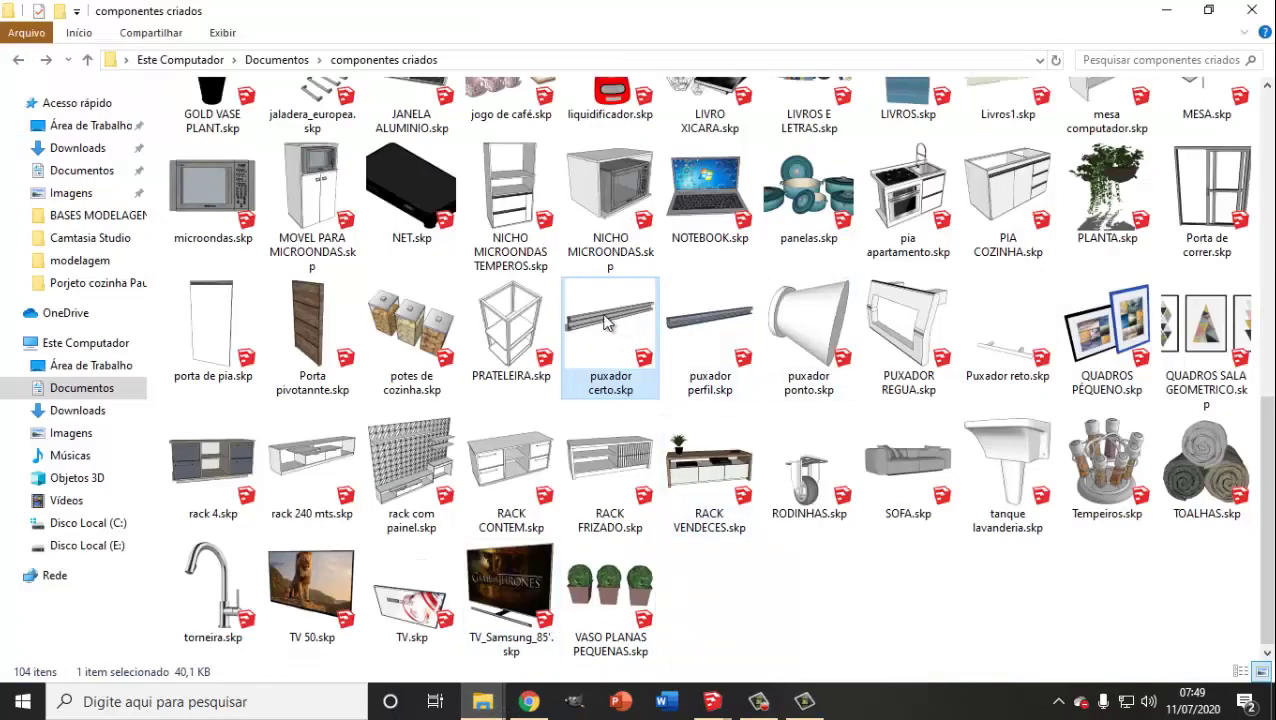
drag(608, 322, 660, 652)
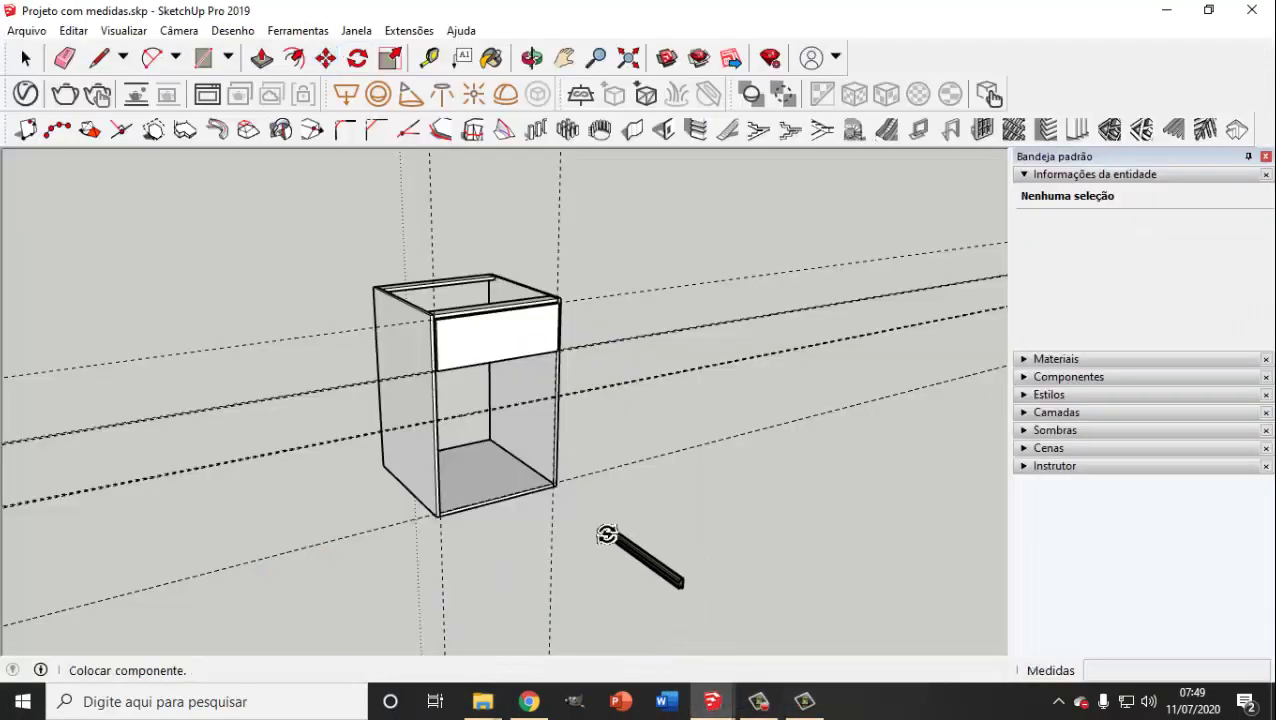
Step: Drop the puxador certo handle into the model and close the Porjeto cozinha branco project
drag(660, 652, 605, 530)
click(26, 59)
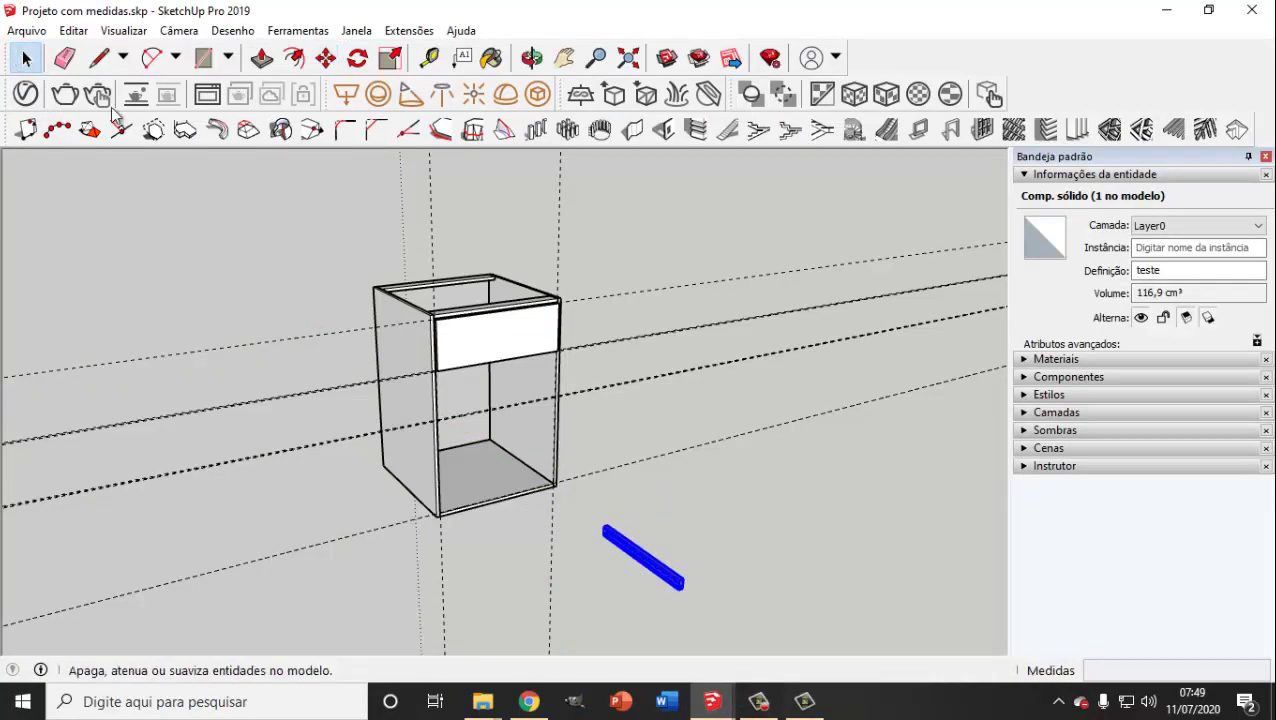
click(698, 492)
click(763, 645)
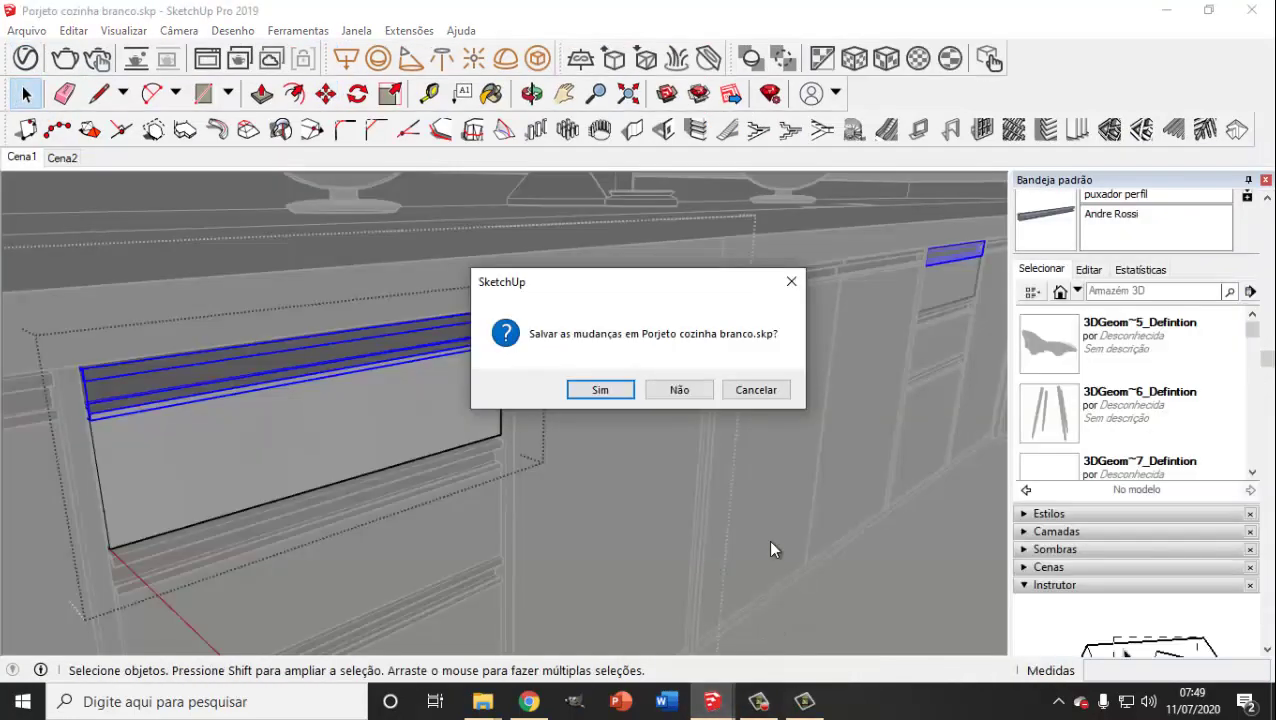
click(674, 391)
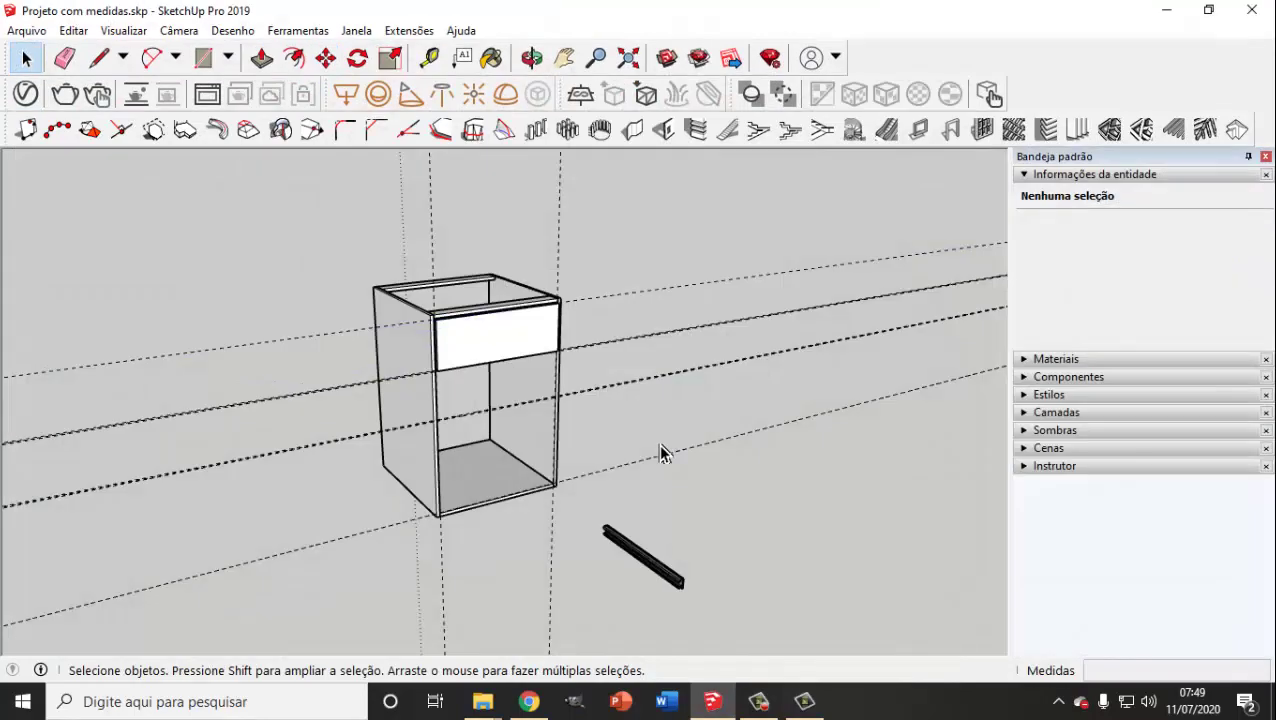
Step: Rotate the profile handle 180° about a point on the handle
mouse_move(583, 523)
middle_down()
mouse_move(604, 518)
mouse_move(716, 580)
mouse_move(436, 433)
mouse_move(270, 421)
mouse_move(562, 600)
mouse_move(617, 548)
middle_up()
scroll(716, 578, up, 3)
scroll(716, 570, up, 3)
scroll(617, 548, down, 3)
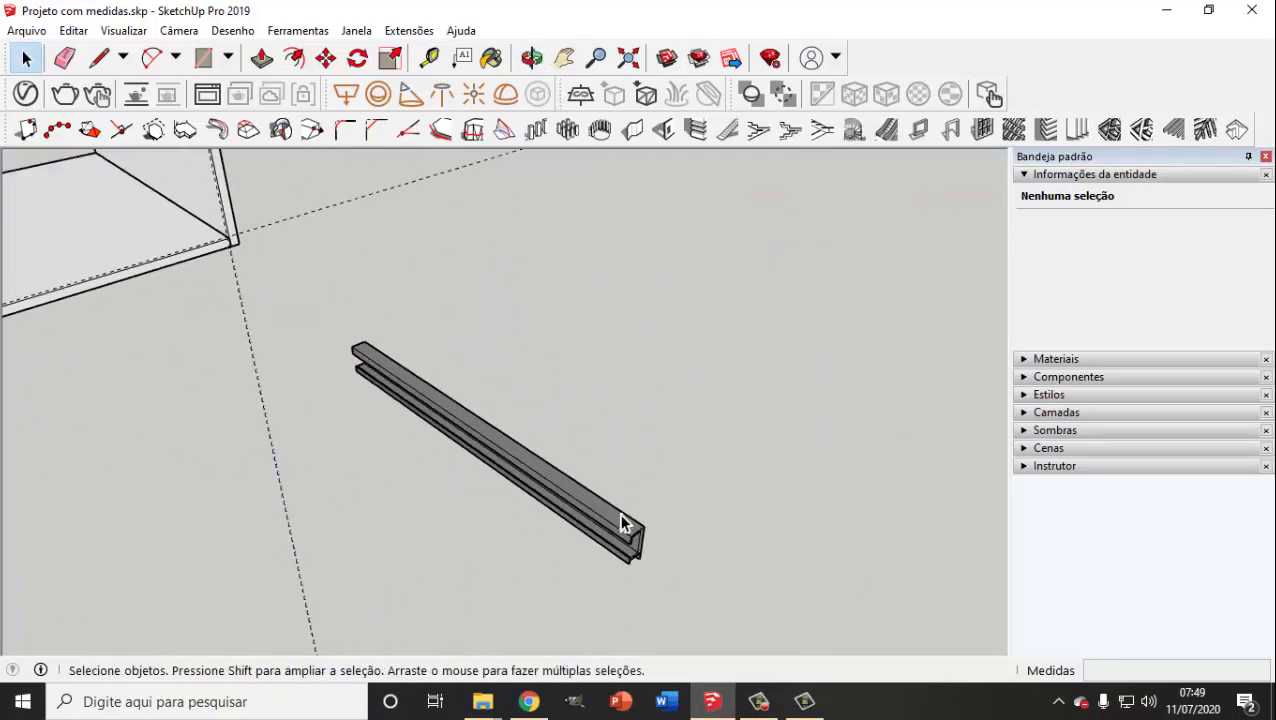
click(617, 522)
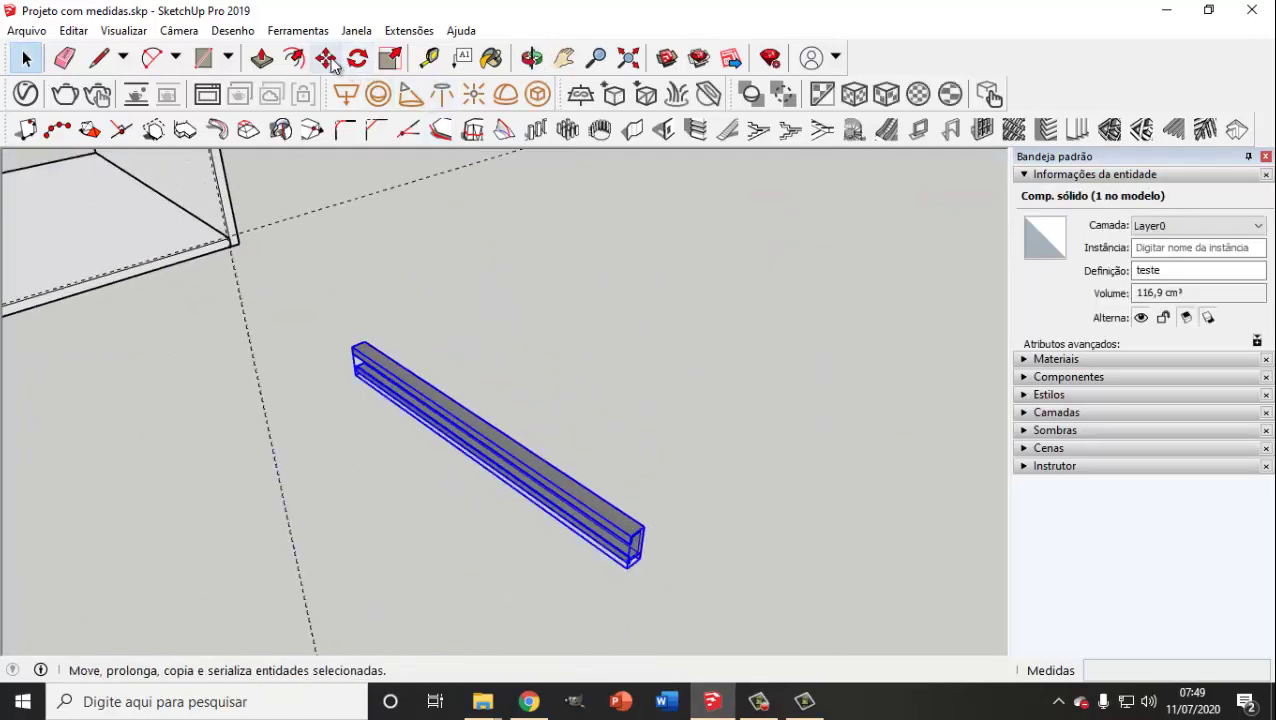
click(326, 57)
key(q)
click(440, 402)
click(604, 513)
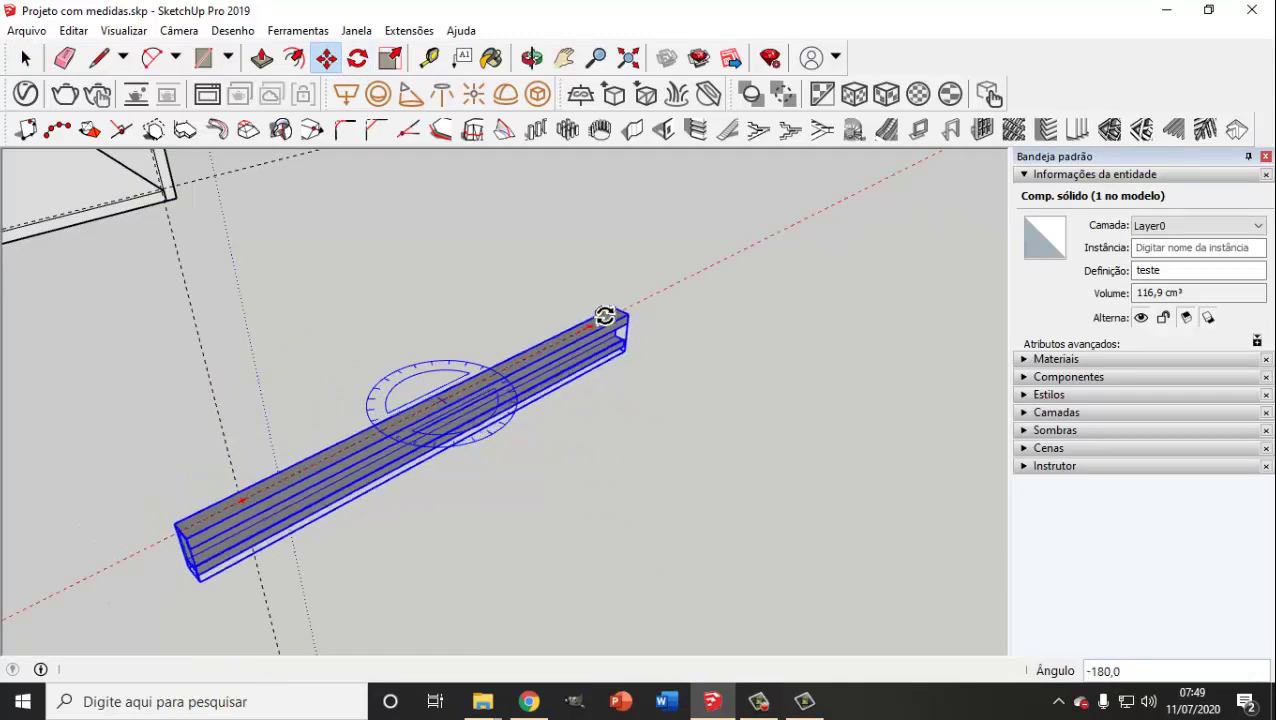
click(604, 316)
Step: Orbit to view the cabinet and the rotated handle together
key(m)
scroll(681, 464, down, 5)
scroll(551, 519, up, 3)
middle_drag(501, 511, 605, 497)
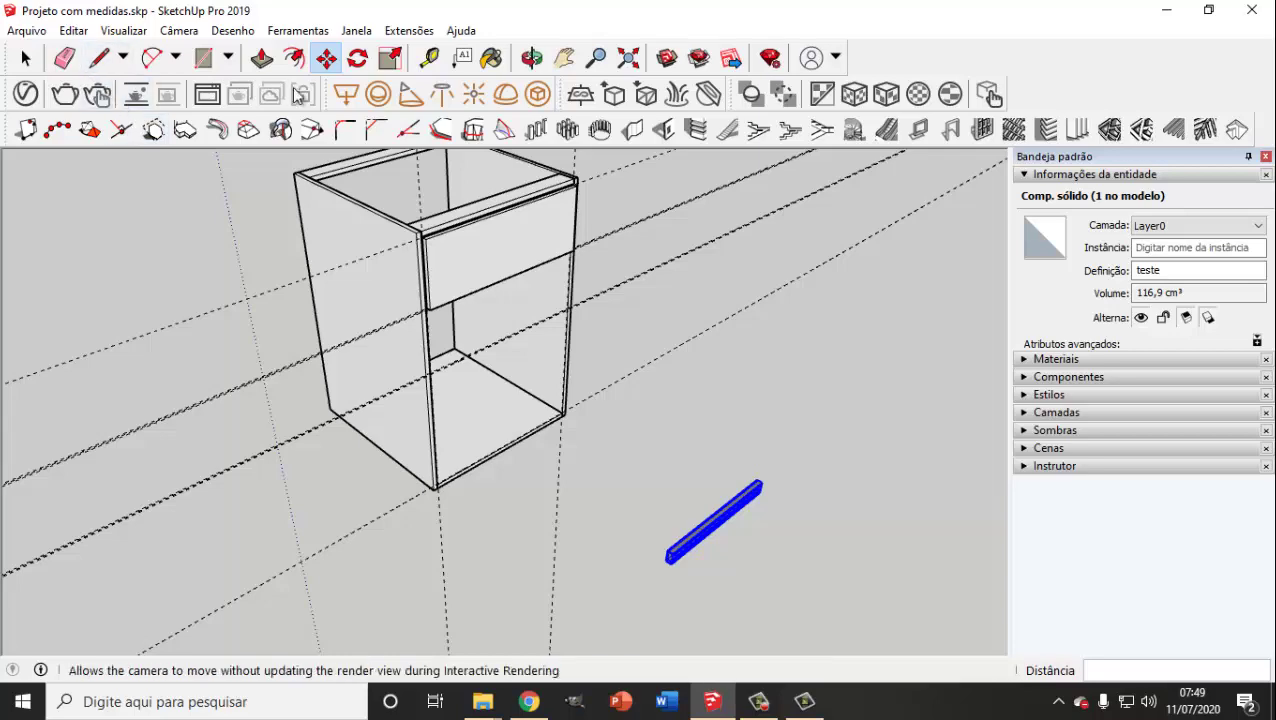
scroll(421, 215, up, 1)
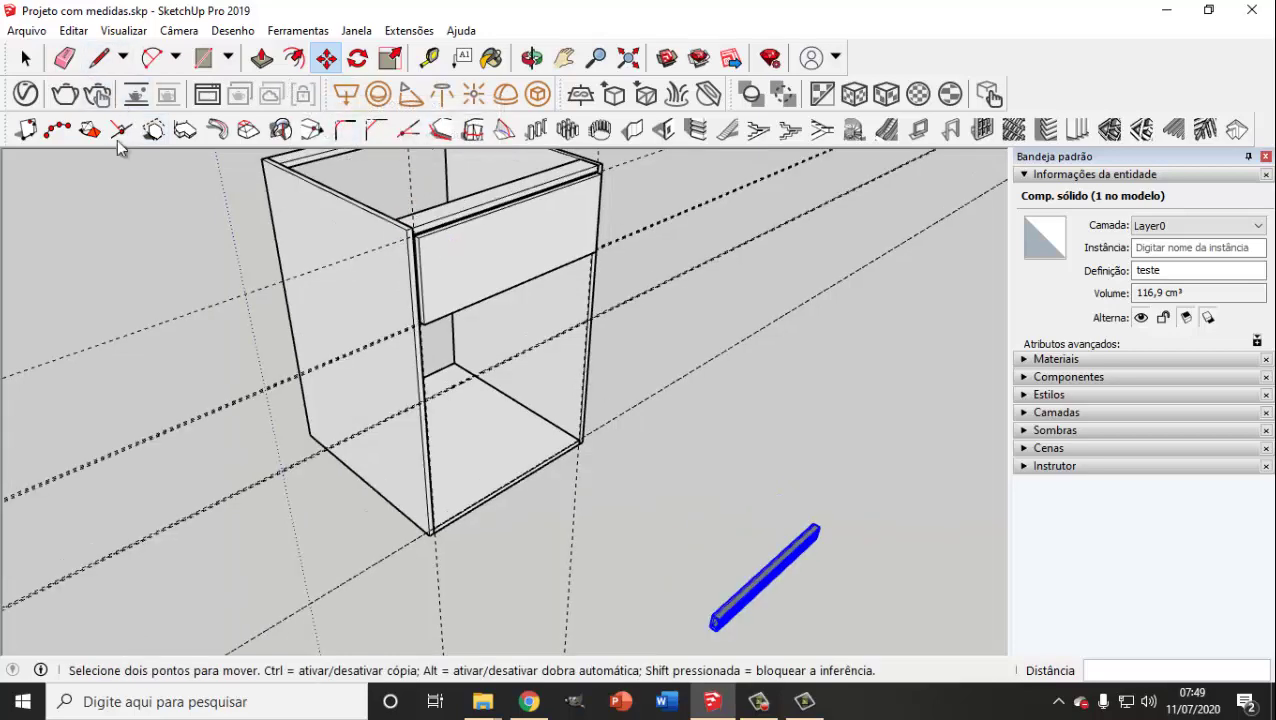
click(24, 60)
scroll(506, 289, up, 2)
scroll(460, 322, up, 2)
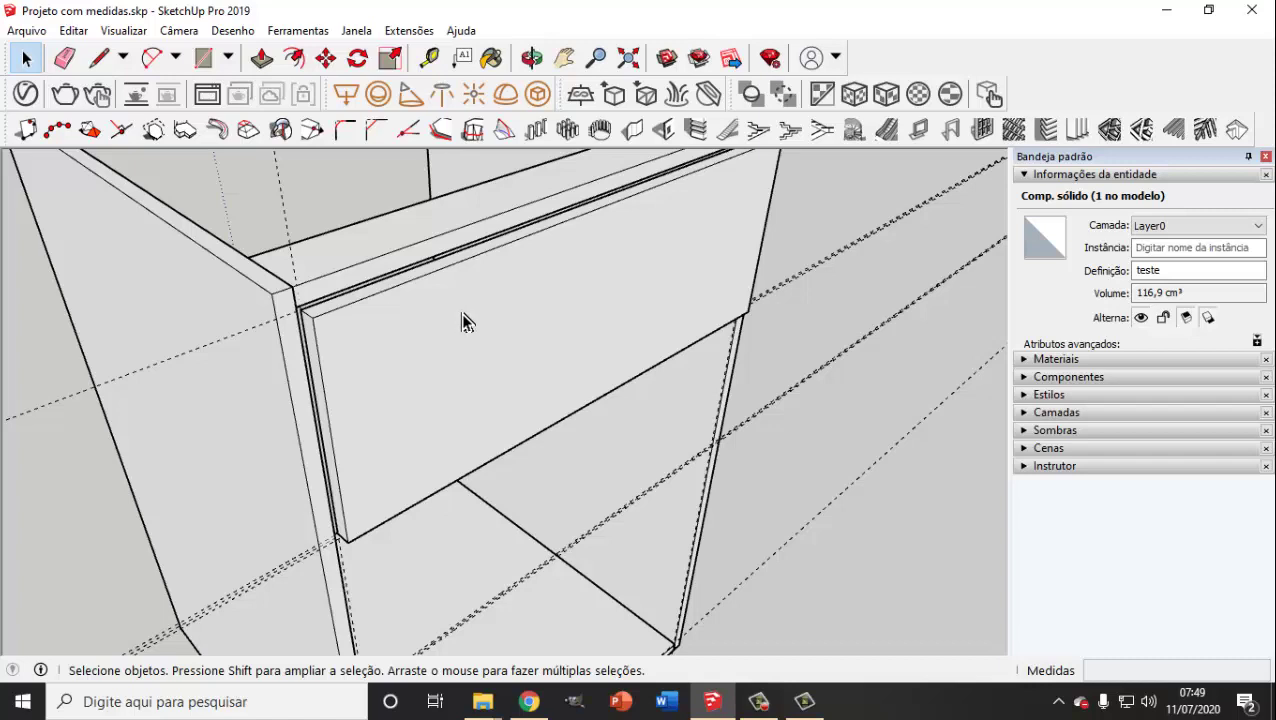
Step: Inside the cabinet's drawer-front group, push the front's top face down 7 cm
double_click(462, 314)
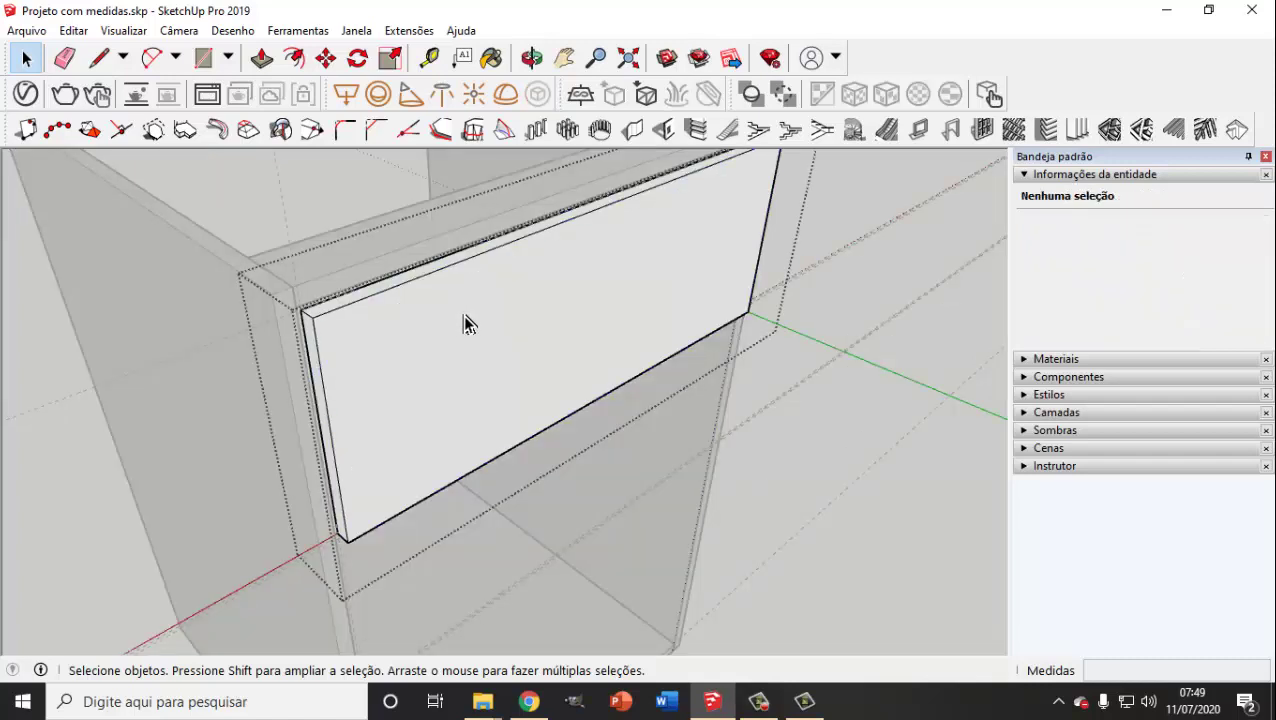
click(384, 350)
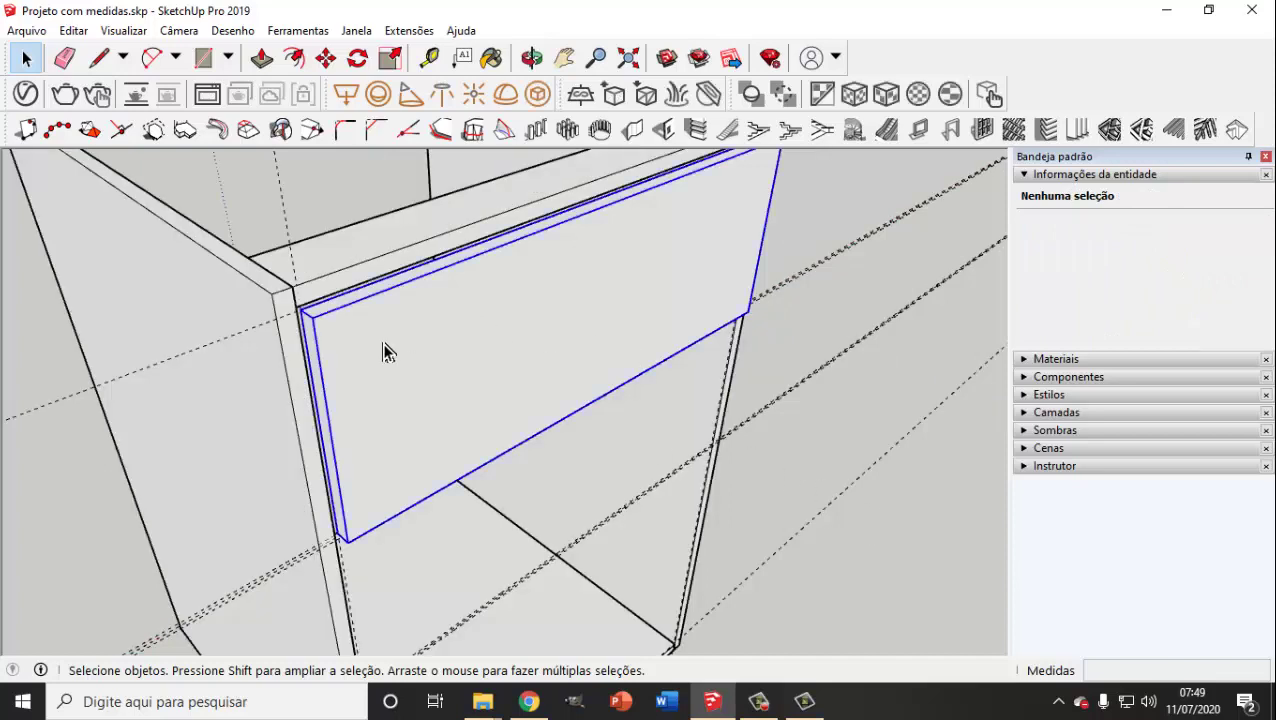
double_click(369, 318)
click(262, 57)
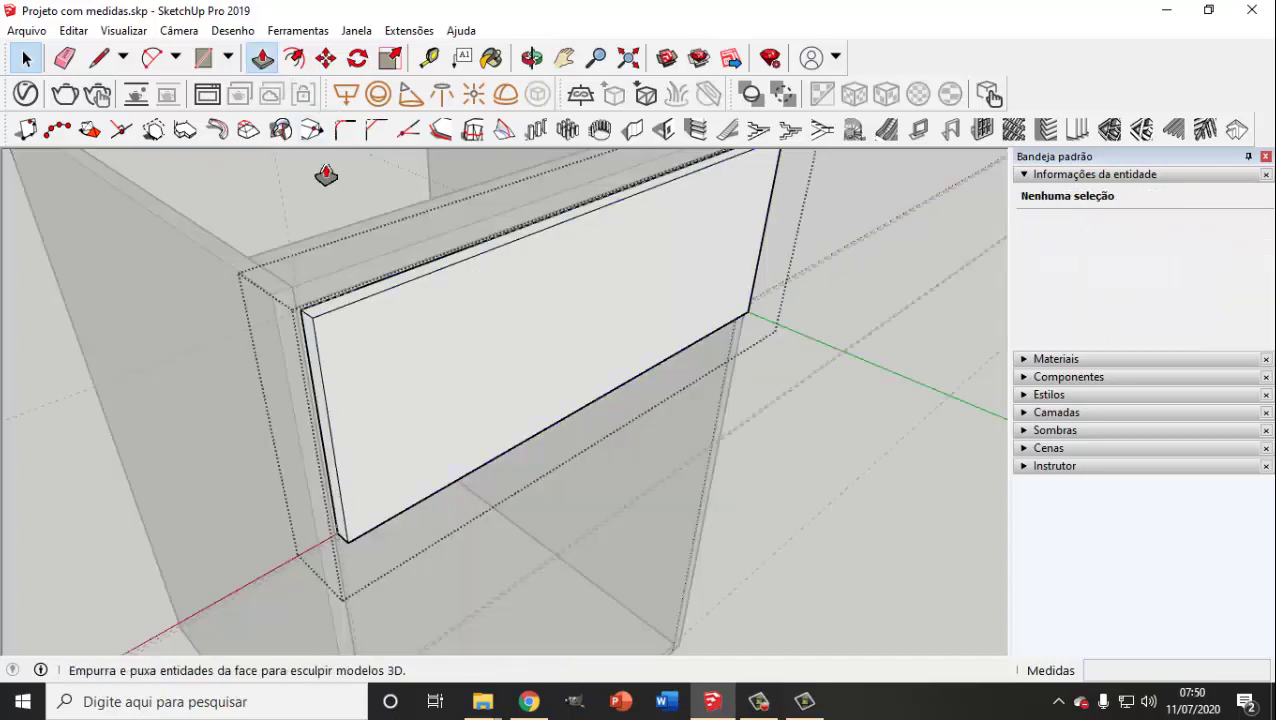
click(366, 322)
click(372, 387)
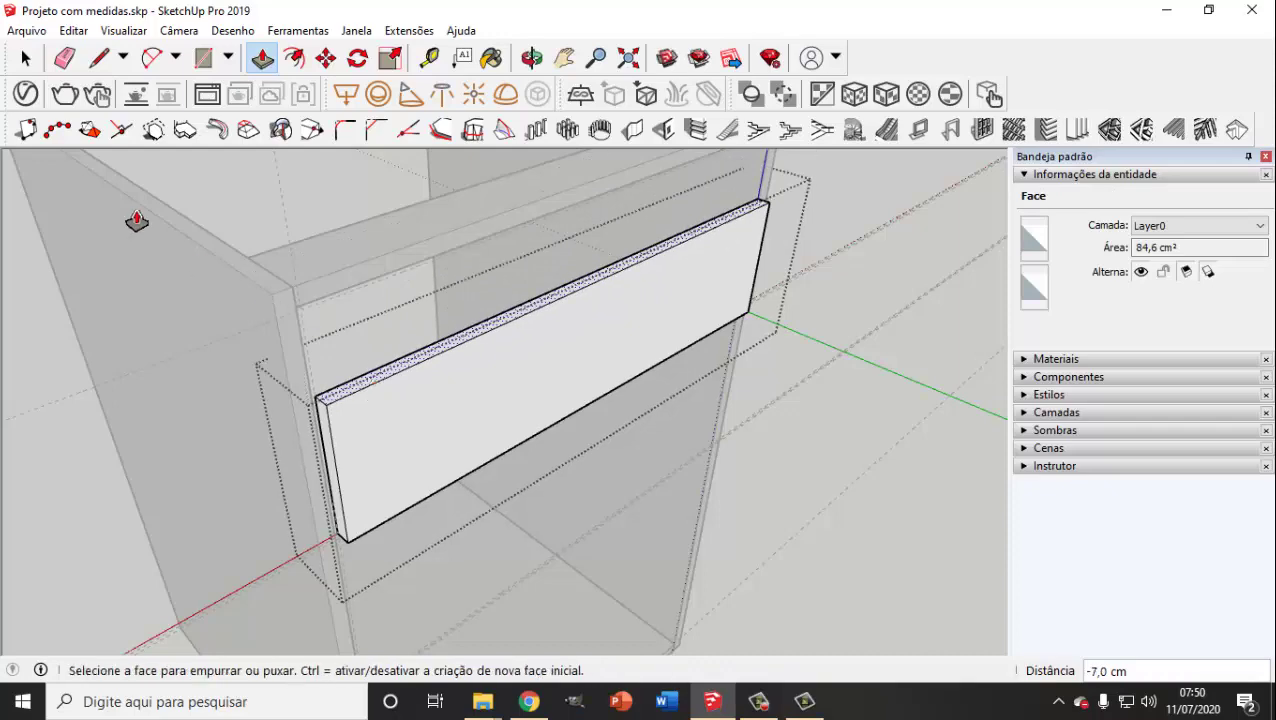
click(26, 58)
click(805, 485)
scroll(810, 485, down, 5)
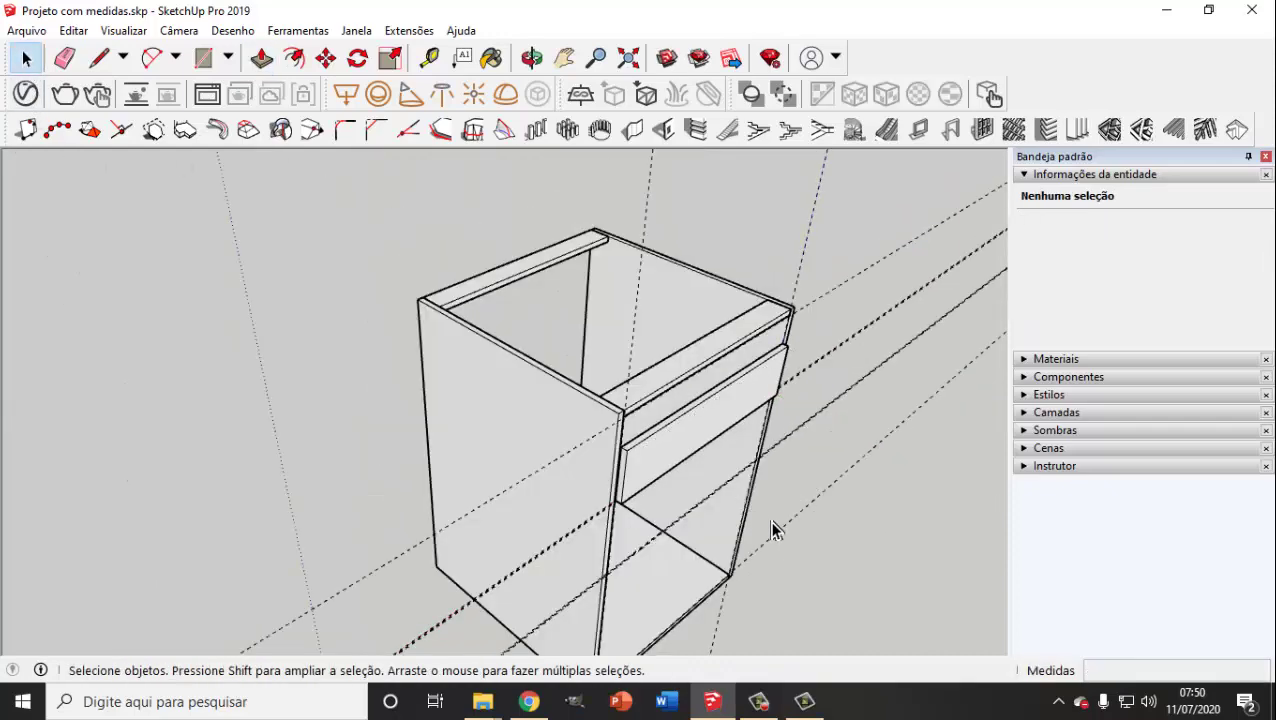
Step: Orbit below the cabinet to bring the loose handle into view
middle_drag(754, 528, 556, 341)
scroll(611, 570, up, 3)
scroll(650, 590, up, 3)
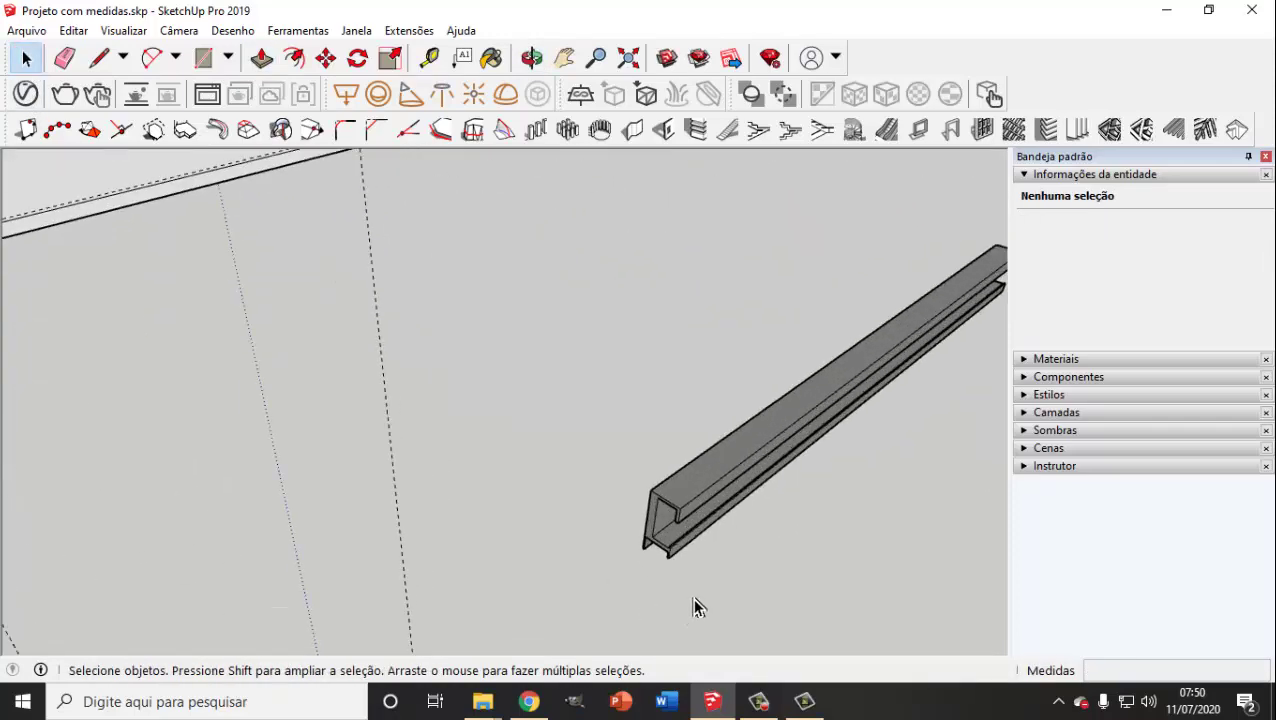
click(532, 58)
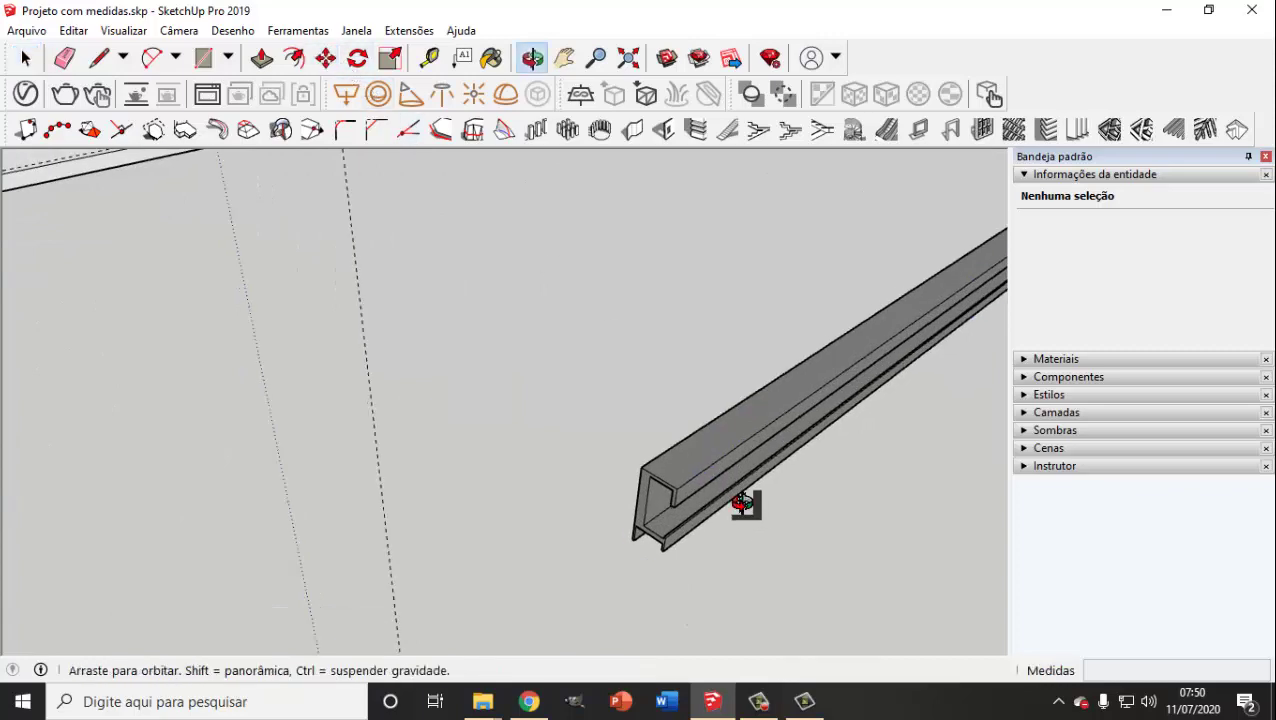
drag(743, 504, 820, 342)
Step: Move the handle by its corner onto the drawer front's top edge
key(m)
scroll(698, 527, up, 3)
scroll(672, 538, up, 3)
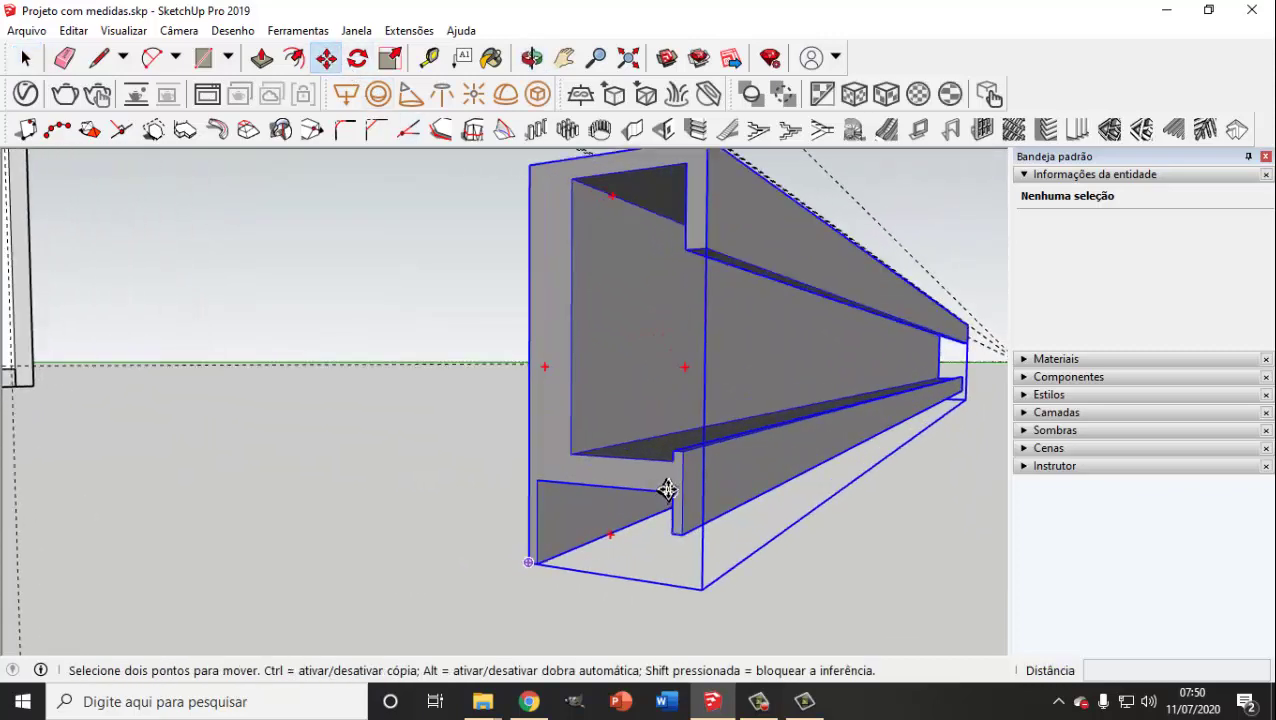
click(672, 494)
scroll(700, 505, down, 3)
scroll(702, 505, down, 3)
scroll(700, 507, down, 2)
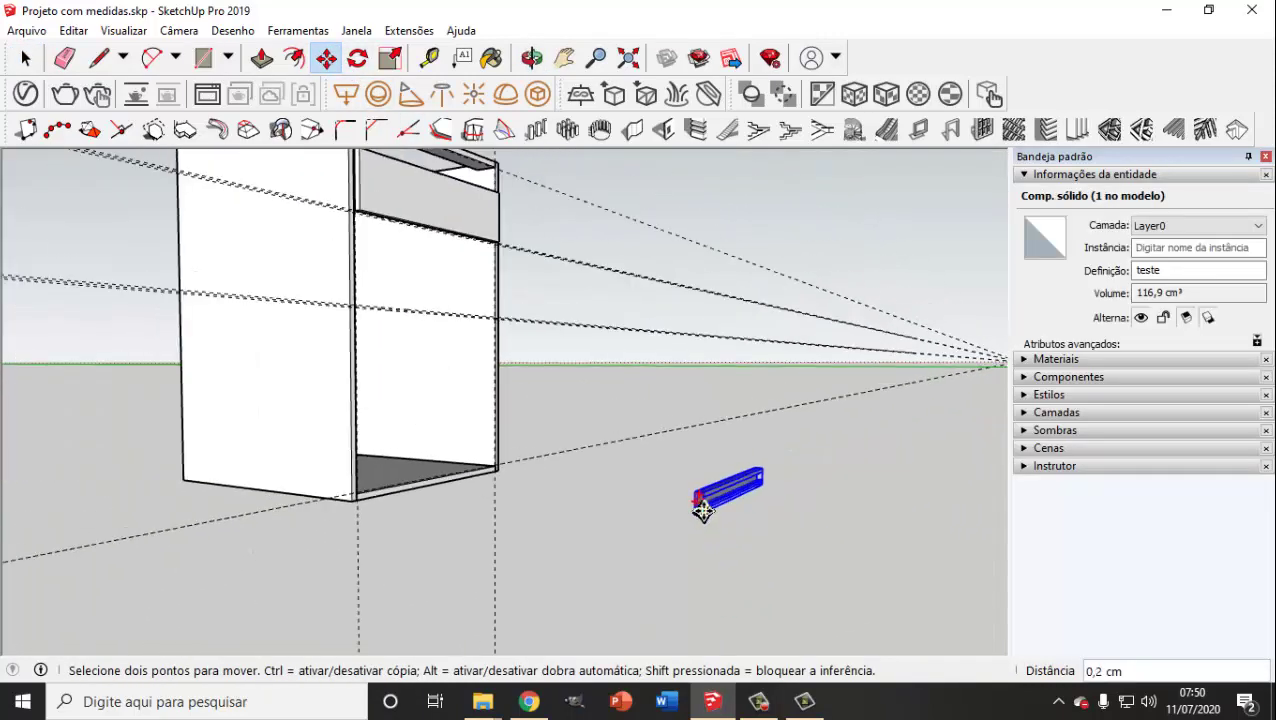
middle_drag(579, 411, 567, 478)
scroll(478, 353, up, 3)
scroll(464, 373, up, 2)
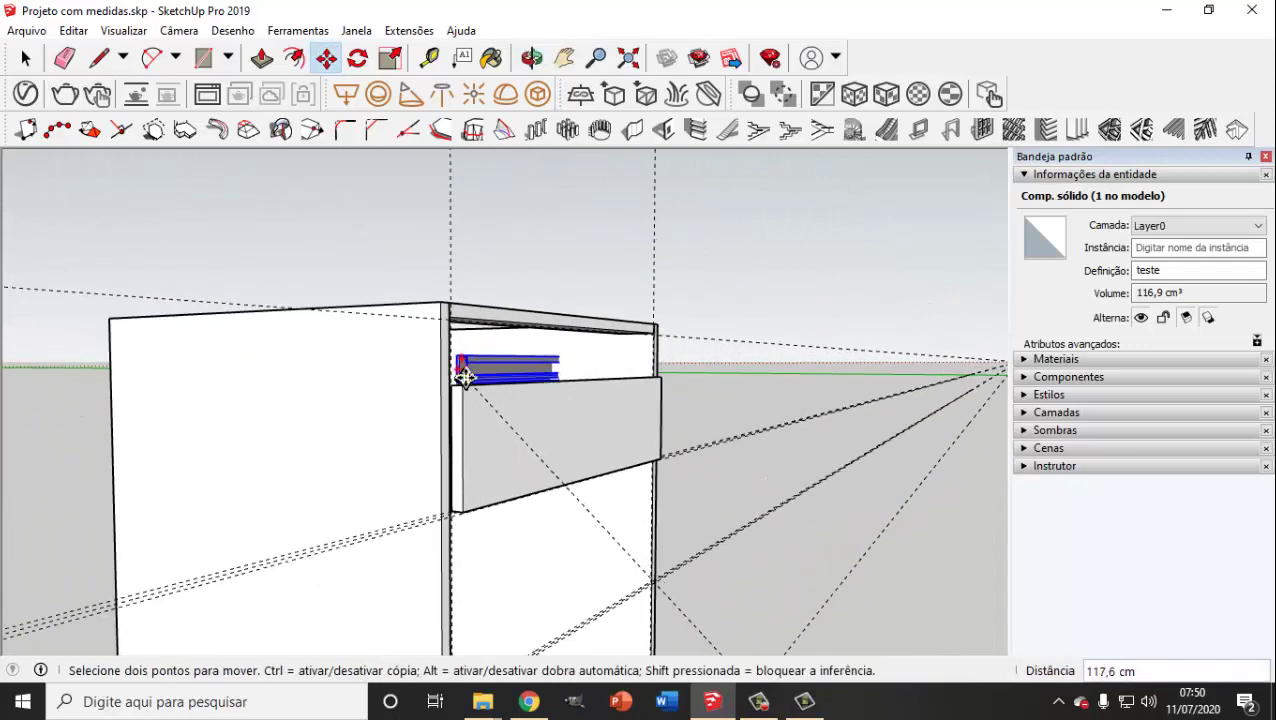
scroll(462, 381, up, 2)
scroll(440, 378, up, 2)
scroll(418, 420, up, 3)
scroll(430, 430, up, 2)
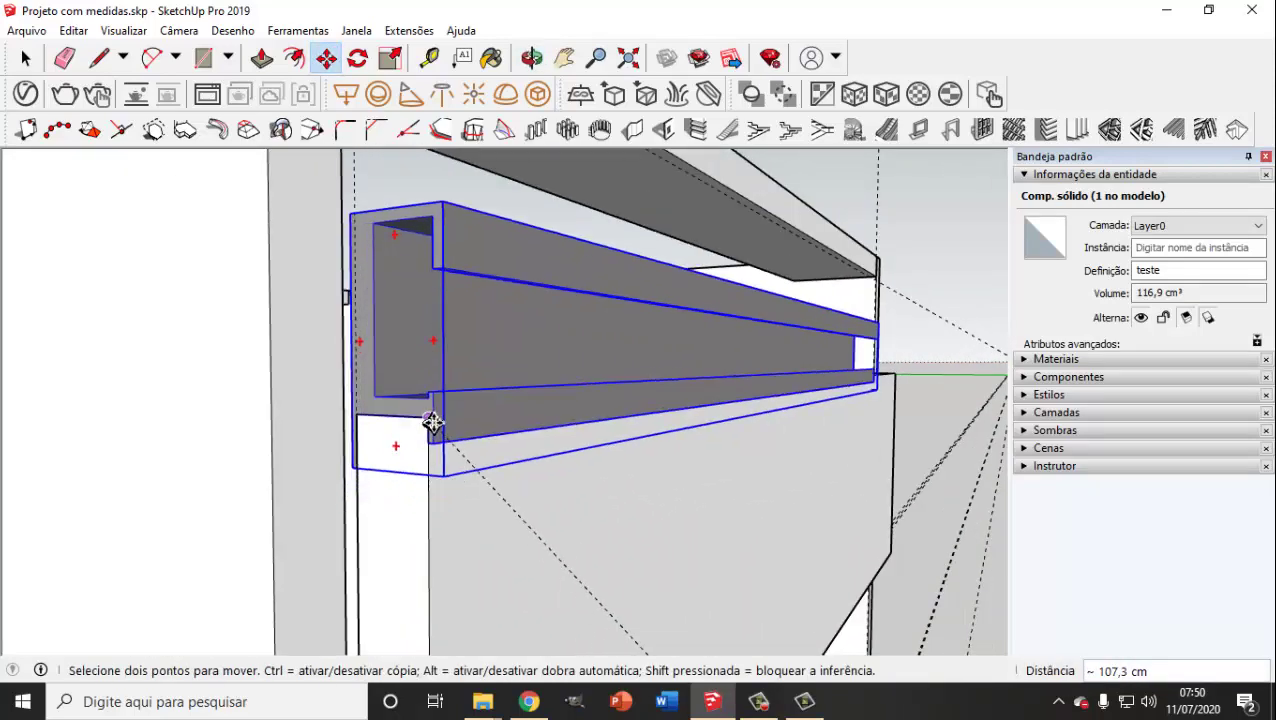
click(538, 458)
Step: Adjust the handle's height so it fits the gap under the top rail
scroll(661, 484, down, 2)
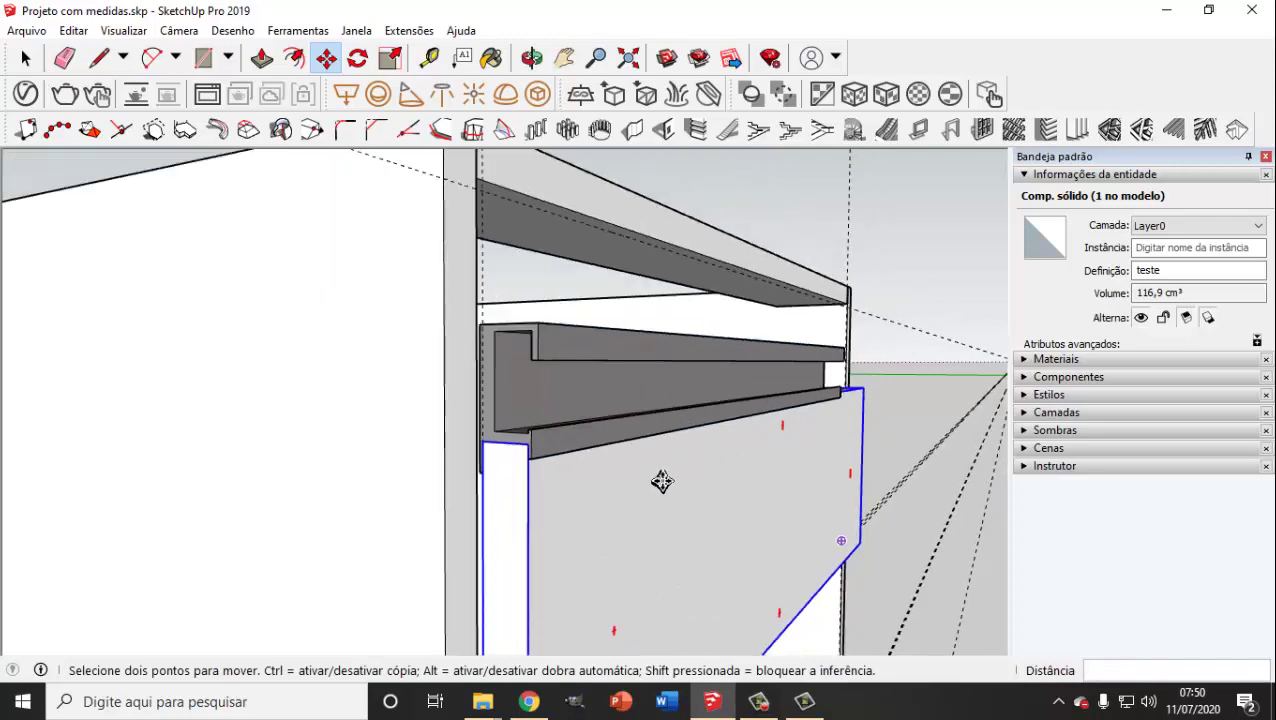
scroll(661, 484, down, 2)
scroll(532, 350, up, 3)
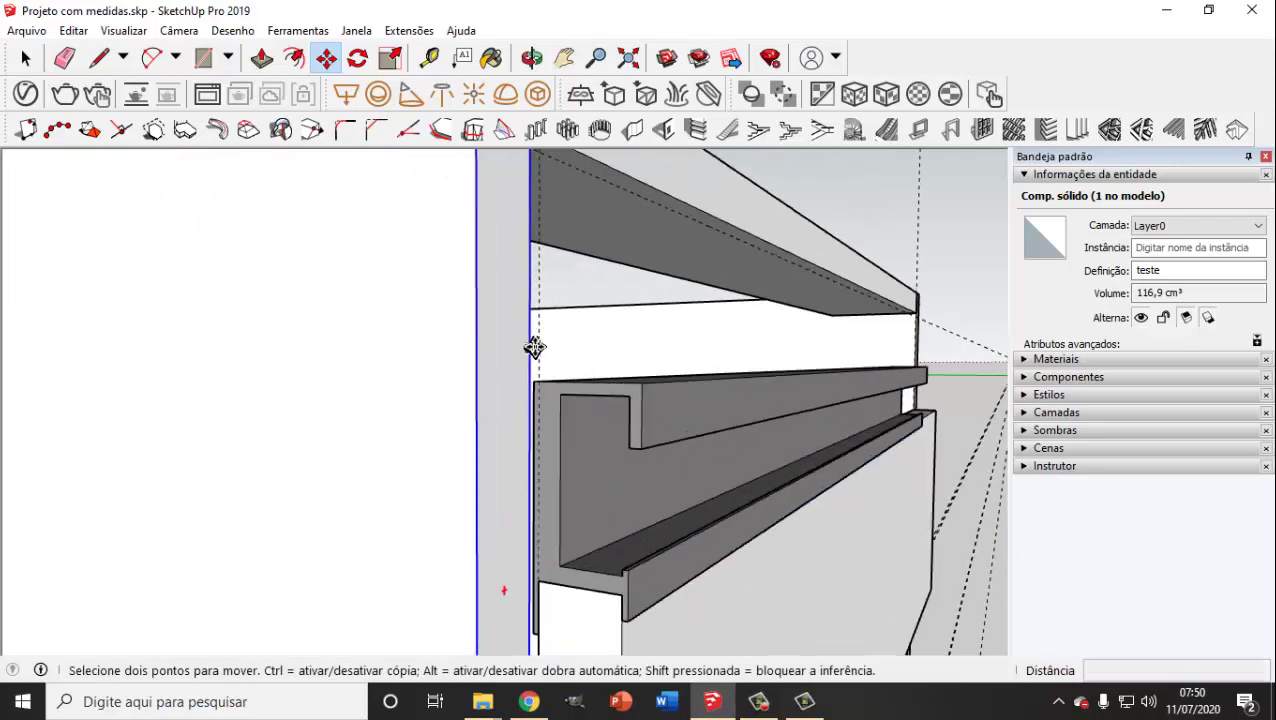
scroll(538, 358, down, 3)
scroll(540, 358, up, 3)
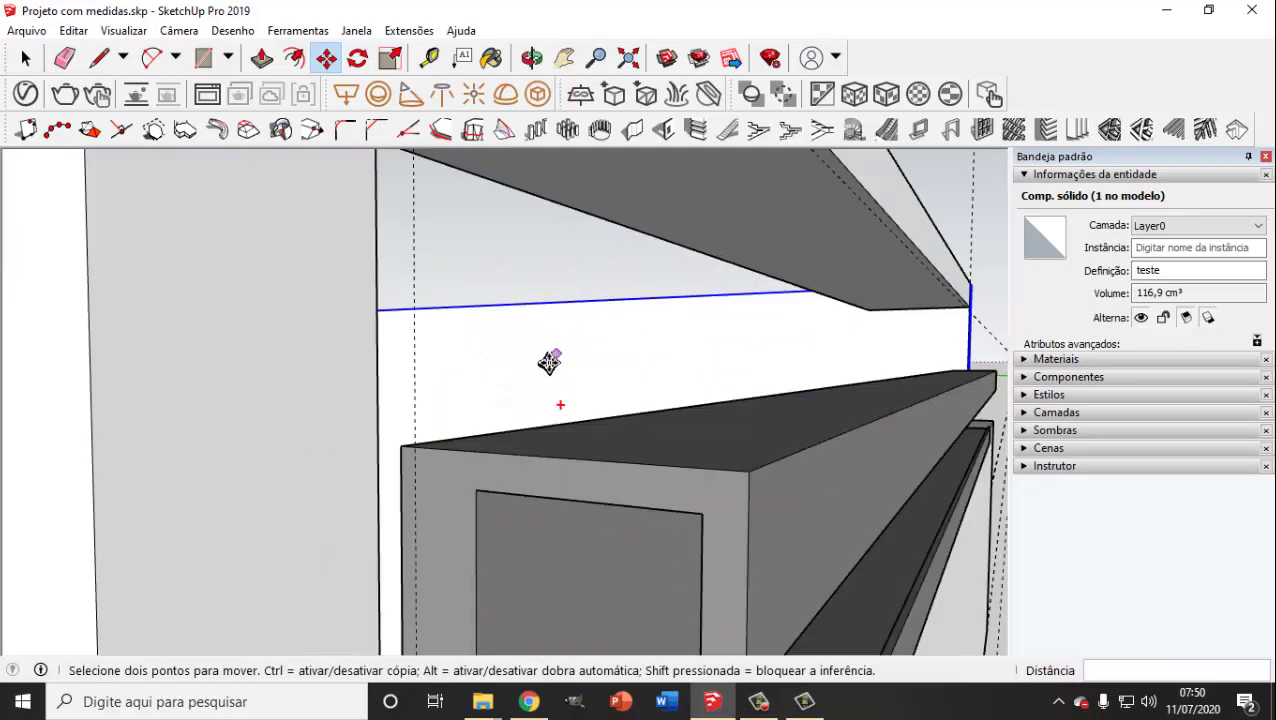
click(416, 446)
scroll(413, 385, down, 2)
scroll(420, 350, down, 2)
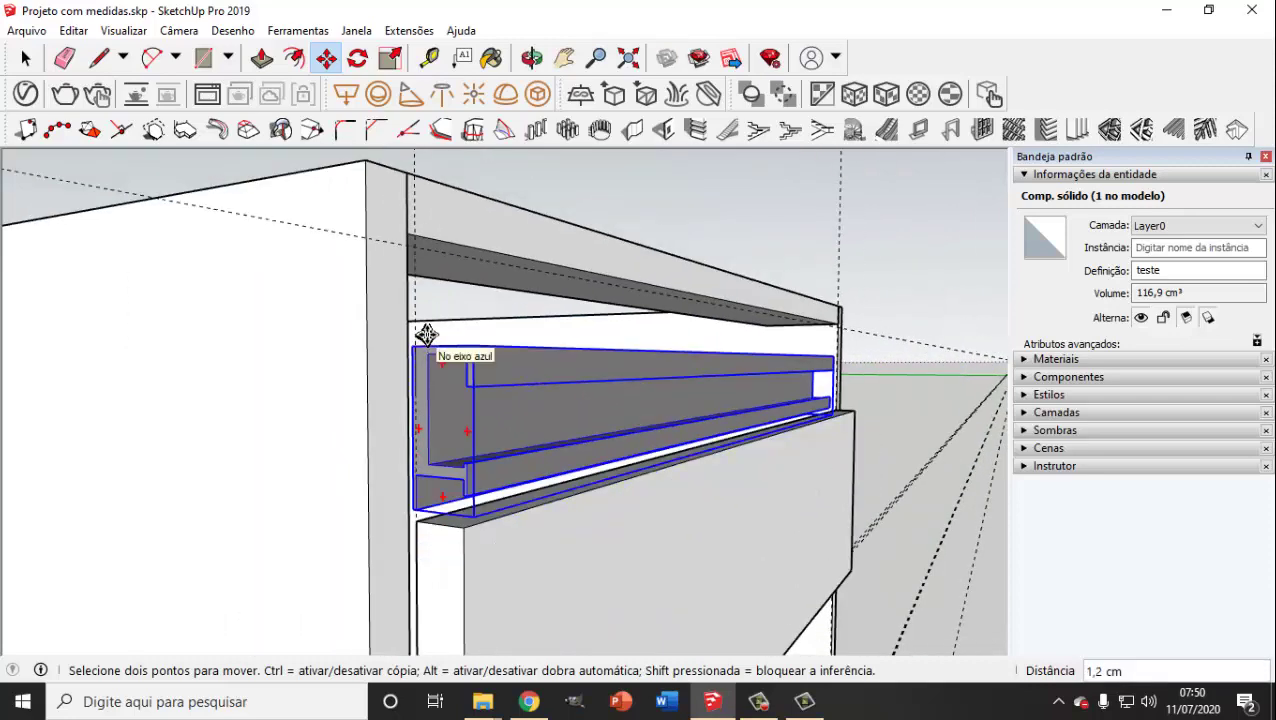
scroll(413, 259, up, 2)
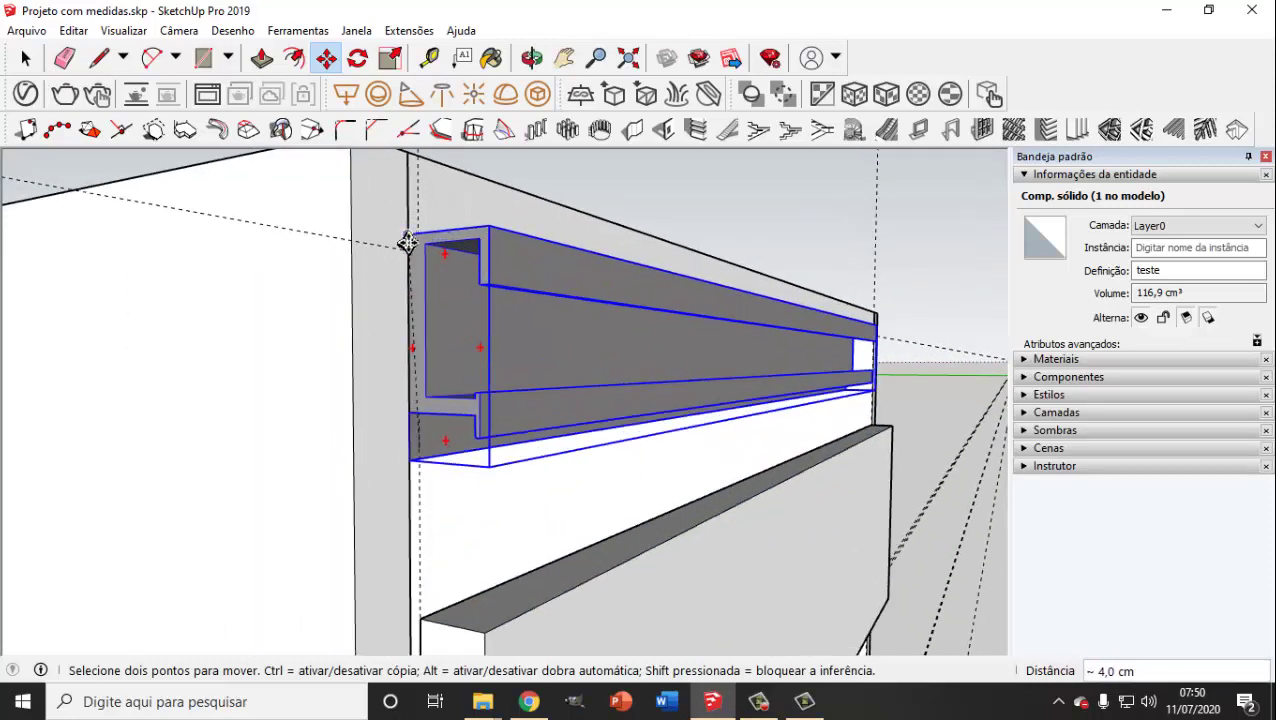
scroll(418, 266, up, 2)
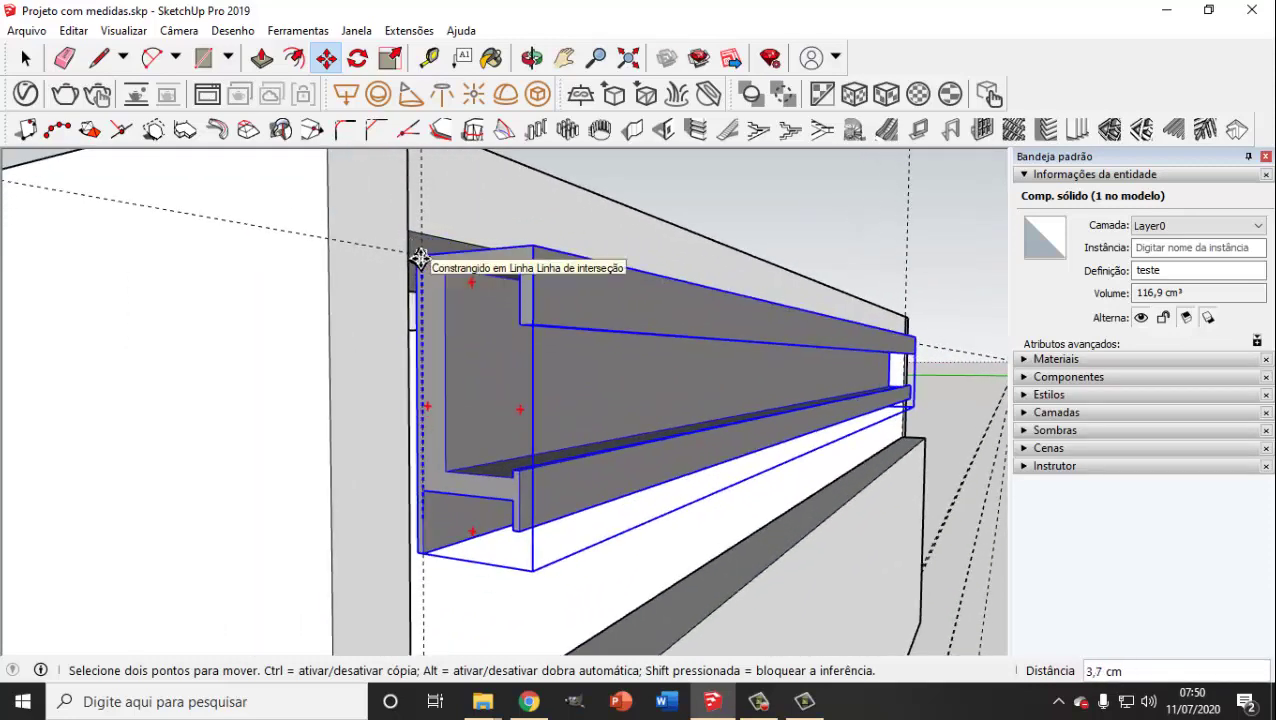
scroll(419, 258, down, 3)
scroll(612, 416, down, 2)
mouse_move(612, 416)
middle_down()
mouse_move(399, 370)
mouse_move(708, 445)
mouse_move(690, 432)
middle_up()
click(25, 57)
scroll(672, 484, up, 2)
Step: Push/Pull the drawer front's top face up 3.7 cm
scroll(601, 495, up, 2)
middle_drag(672, 484, 601, 495)
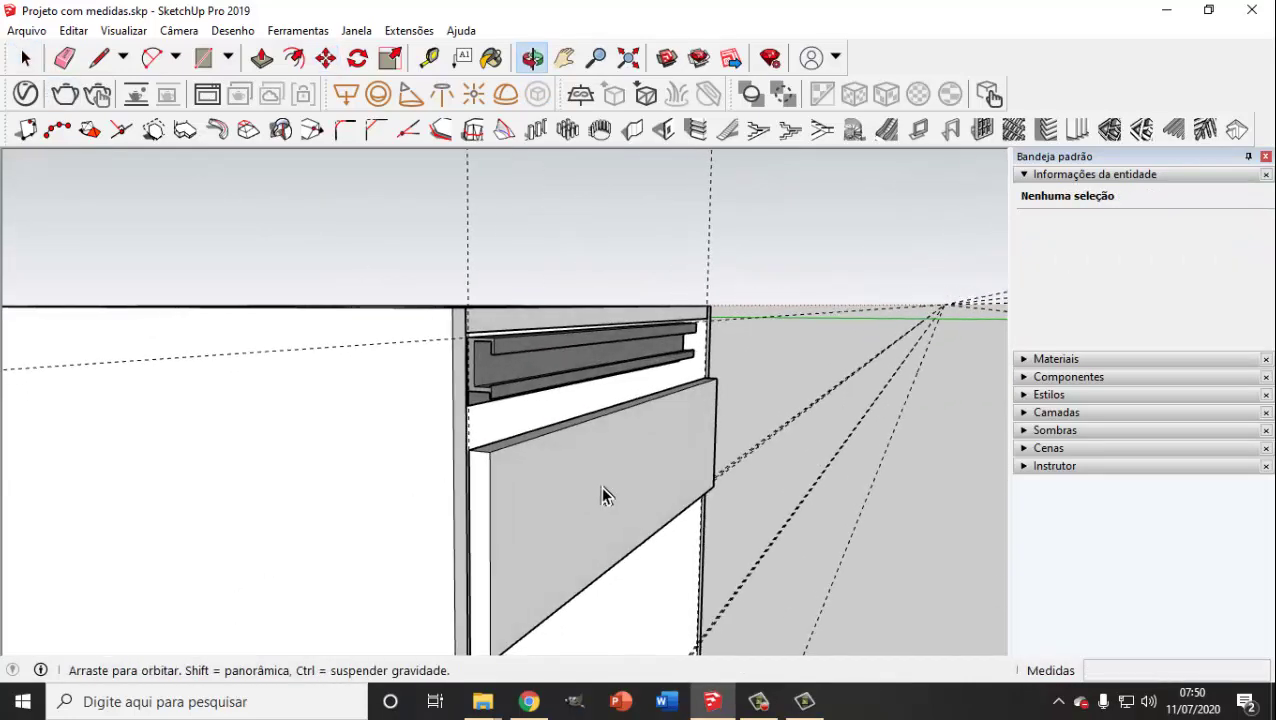
double_click(572, 480)
scroll(555, 450, up, 1)
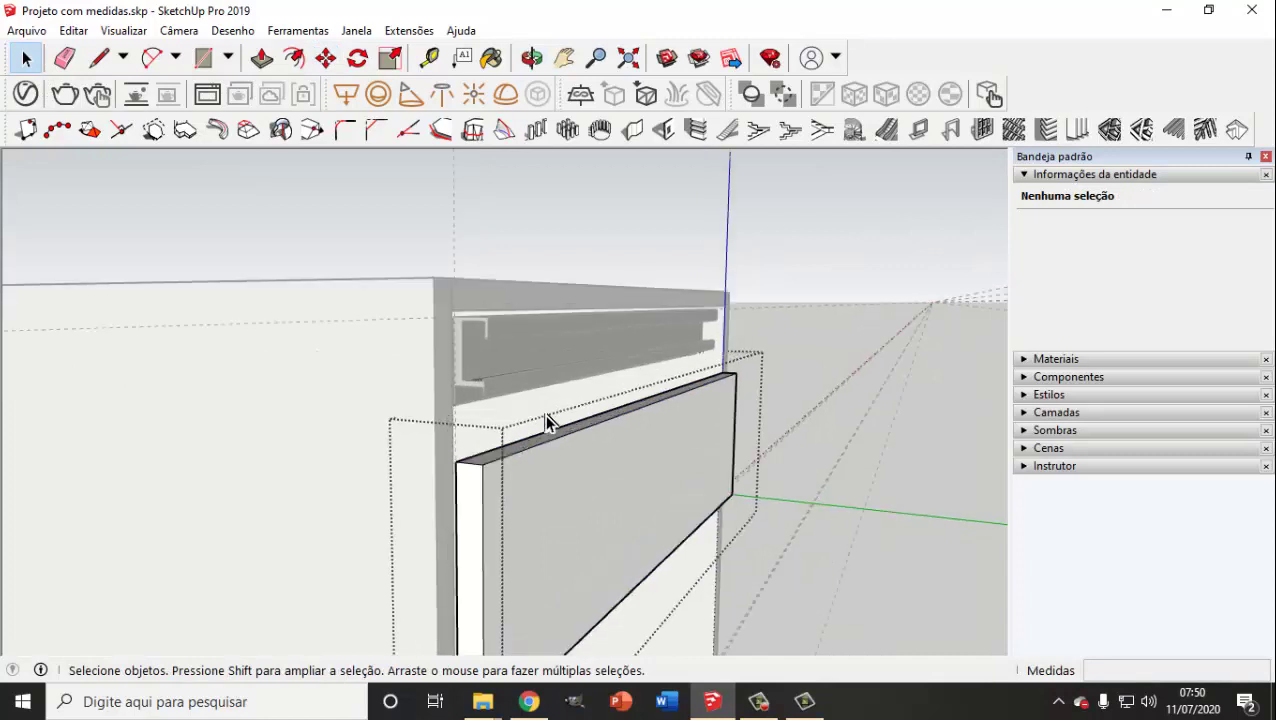
scroll(546, 422, up, 2)
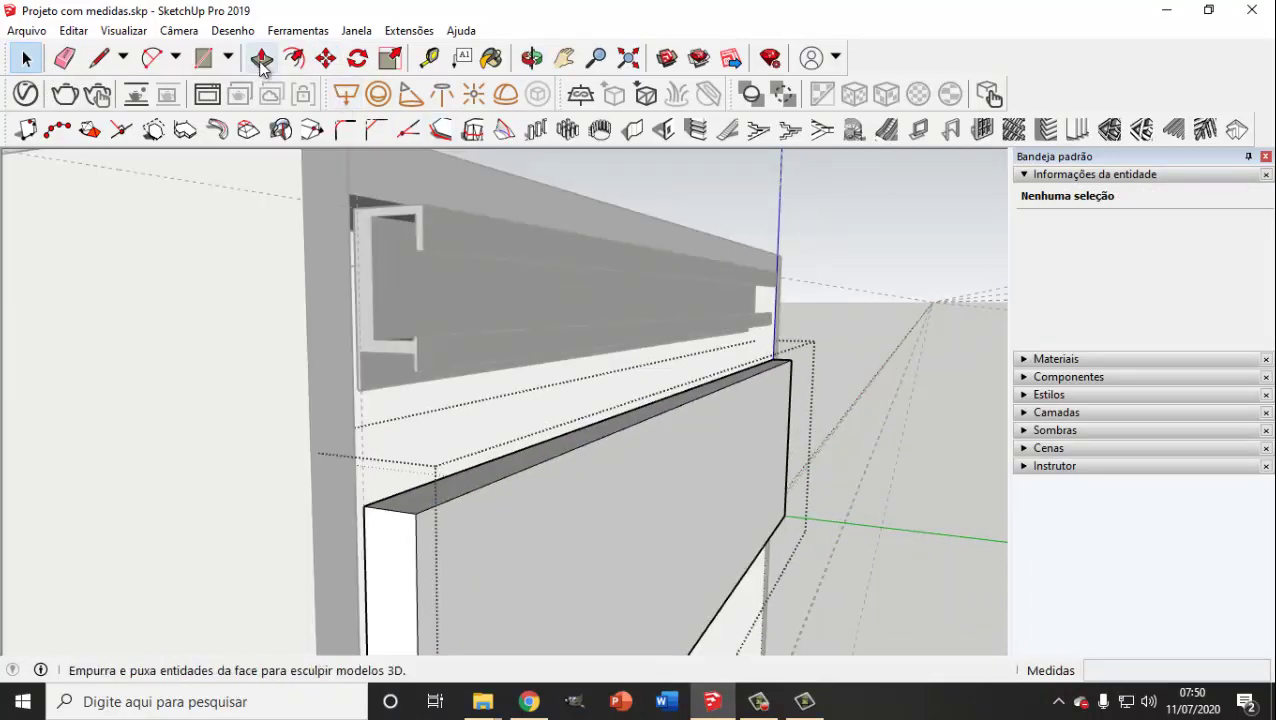
click(262, 60)
click(411, 507)
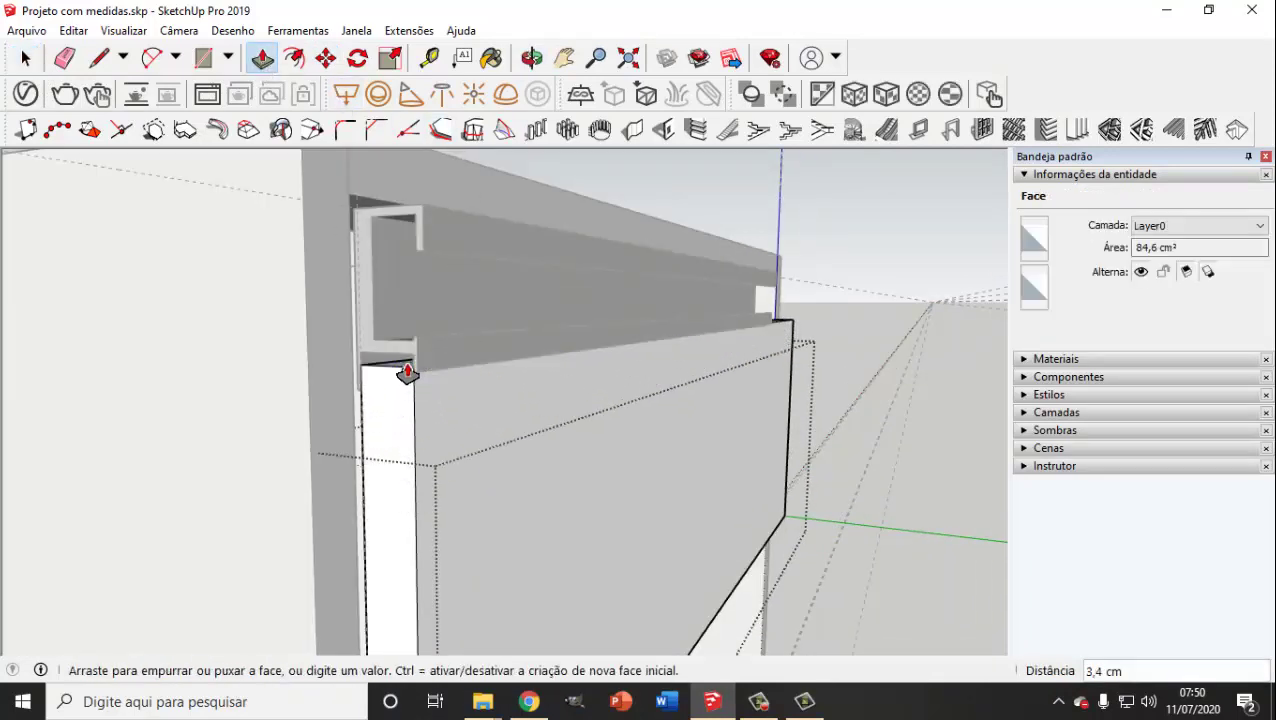
click(410, 358)
click(26, 58)
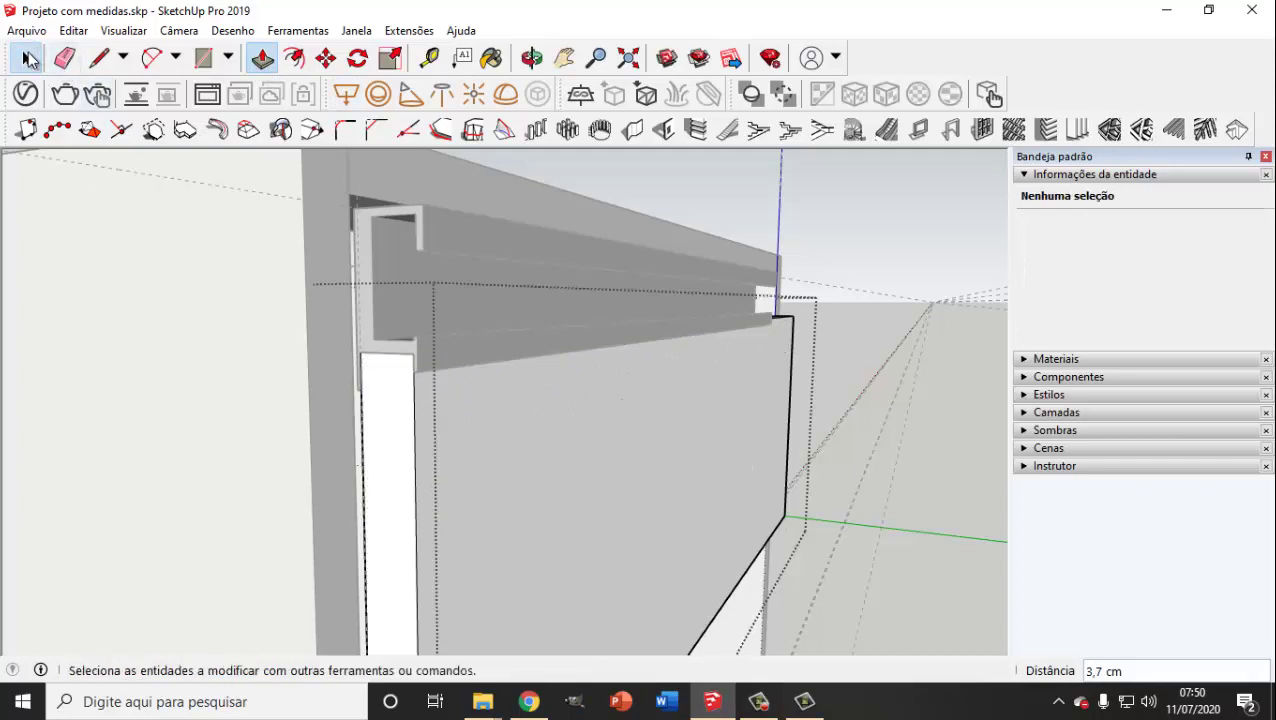
Step: Extend the handle profile's end face about 11.3 cm to the drawer front's edge
scroll(521, 483, down, 2)
mouse_move(585, 520)
middle_down()
mouse_move(490, 527)
mouse_move(565, 535)
mouse_move(484, 544)
middle_up()
scroll(490, 527, up, 2)
scroll(484, 544, down, 2)
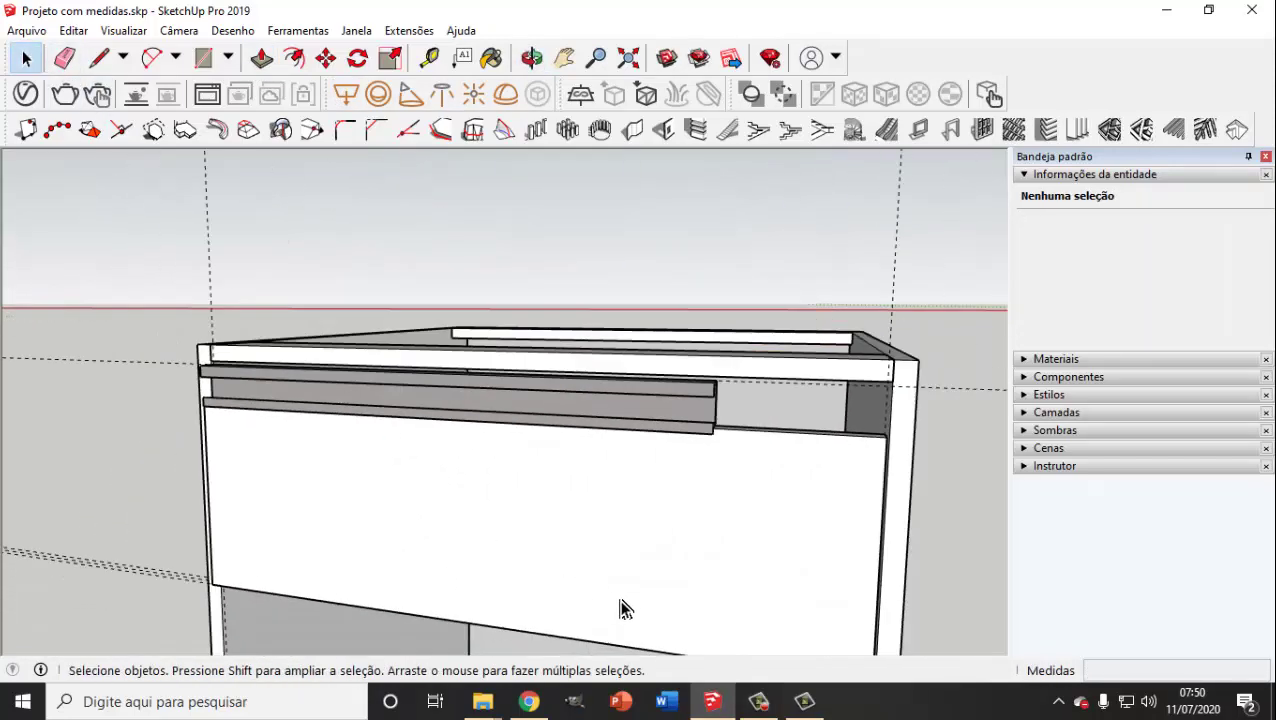
mouse_move(621, 606)
middle_down()
mouse_move(461, 583)
mouse_move(480, 577)
middle_up()
scroll(478, 390, up, 2)
scroll(490, 410, up, 1)
click(490, 410)
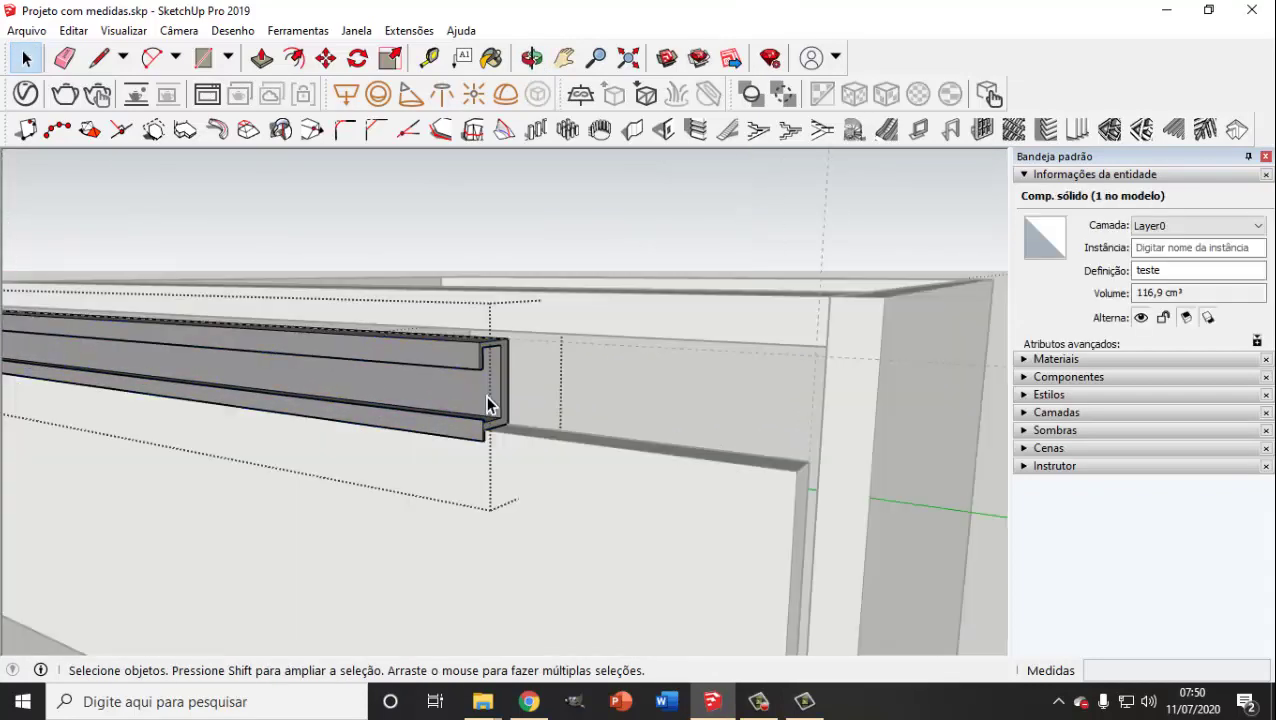
click(415, 295)
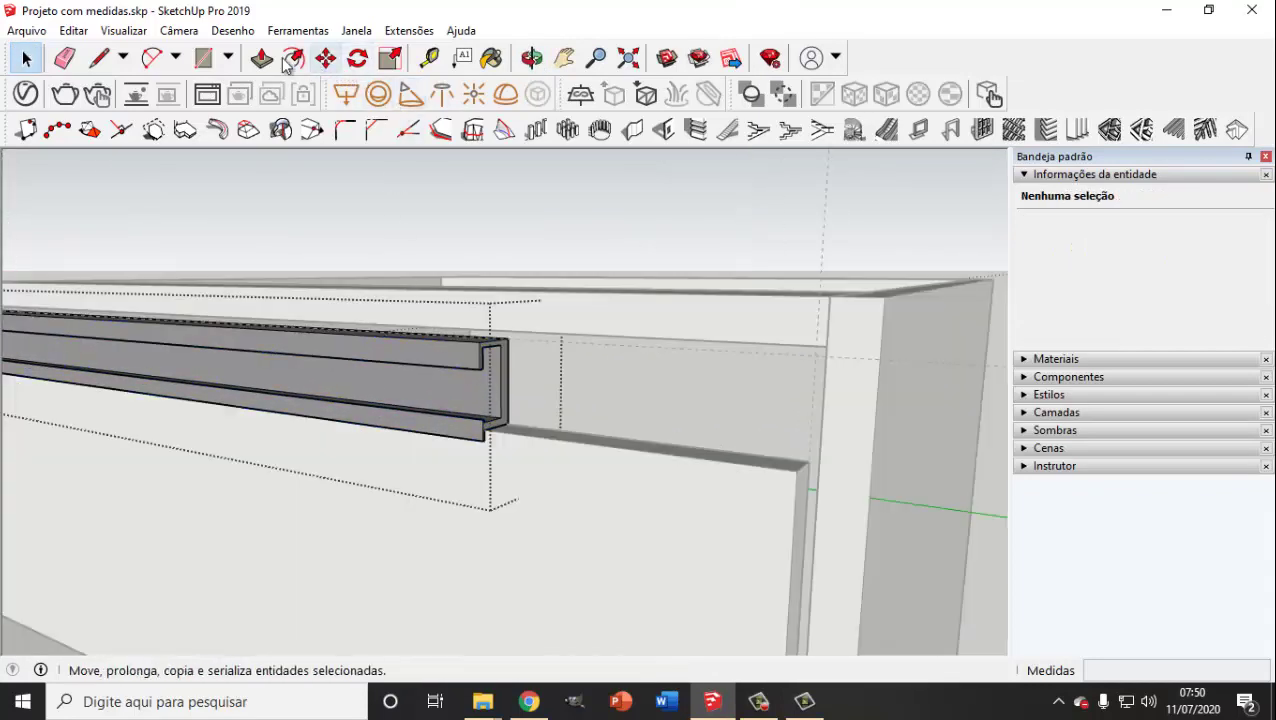
click(262, 58)
scroll(507, 421, up, 3)
click(507, 421)
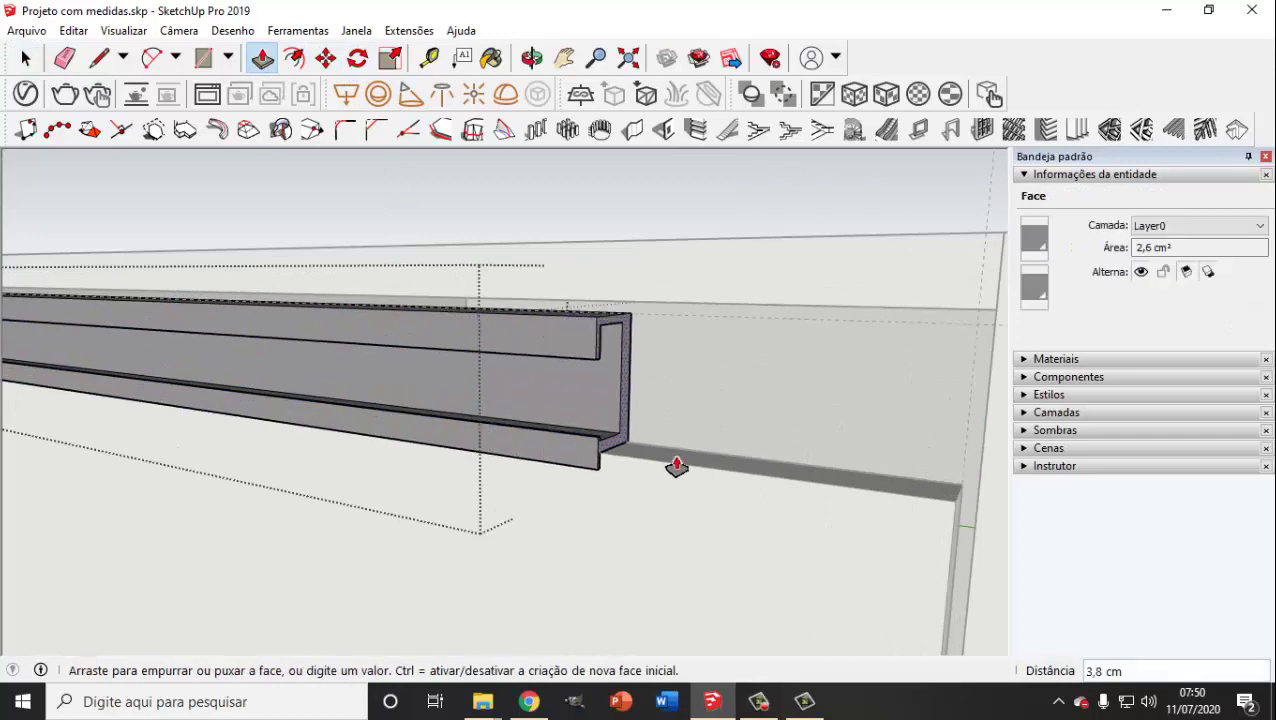
click(940, 515)
scroll(800, 505, down, 4)
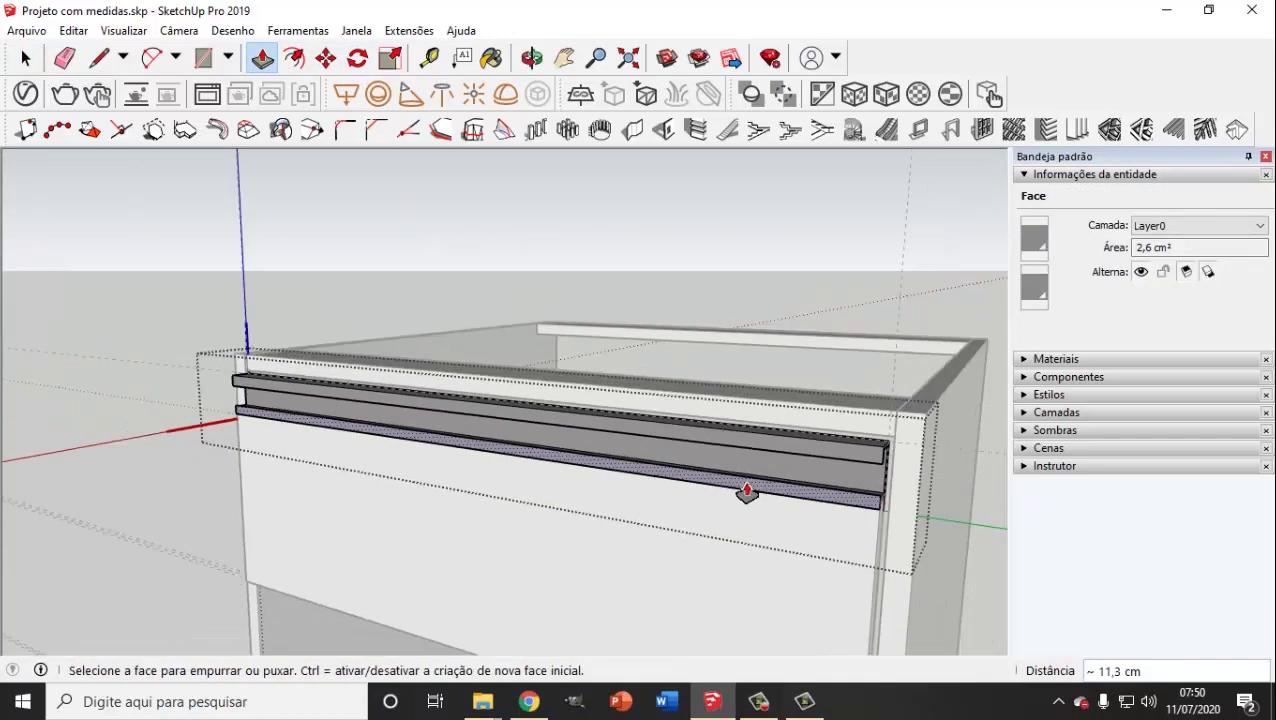
click(26, 58)
Step: Select the drawer front and handle profile together and open their context menu
mouse_move(416, 529)
middle_down()
mouse_move(743, 549)
mouse_move(570, 538)
mouse_move(845, 513)
mouse_move(677, 522)
middle_up()
scroll(845, 513, down, 3)
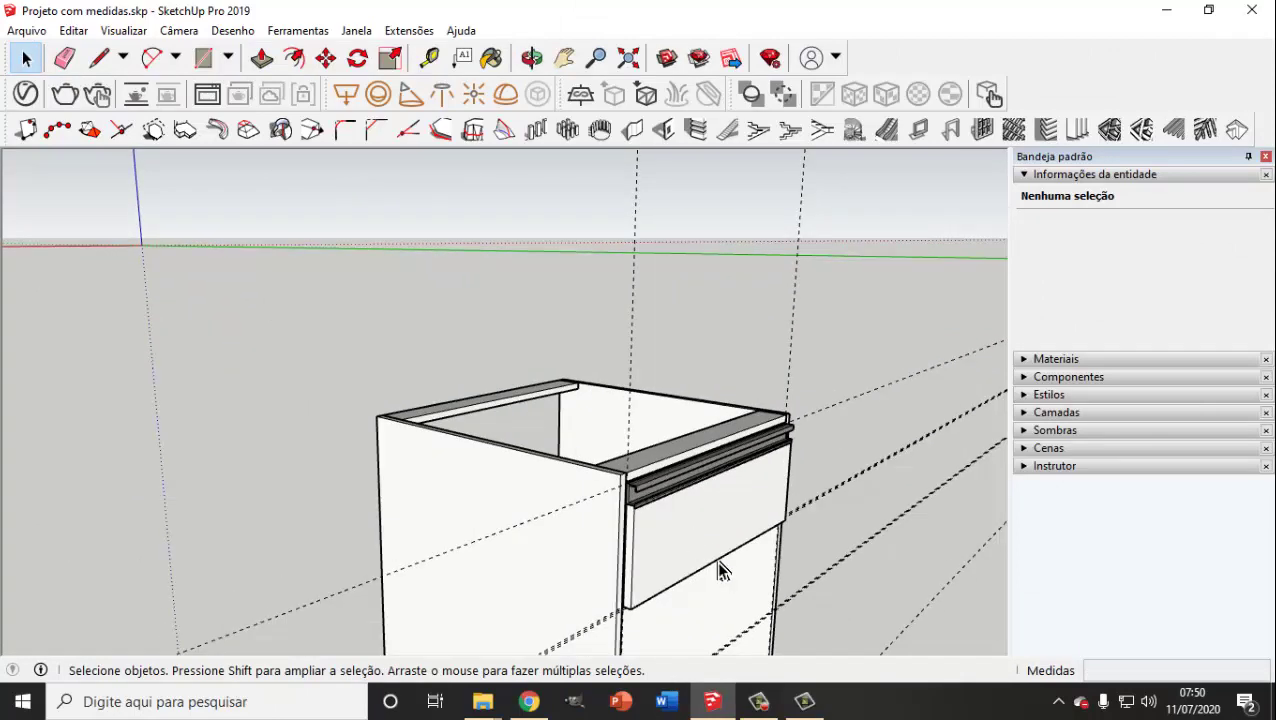
scroll(531, 459, up, 2)
scroll(556, 458, up, 2)
click(556, 458)
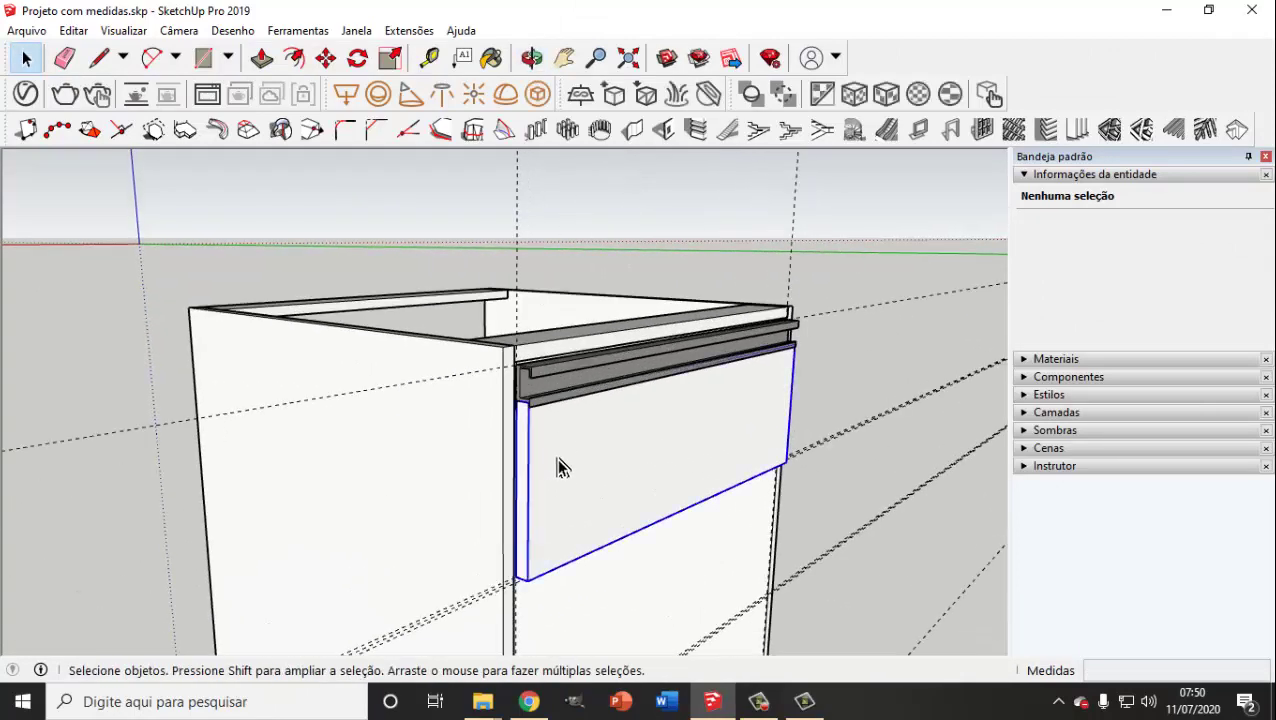
shift+click(559, 374)
right_click(563, 443)
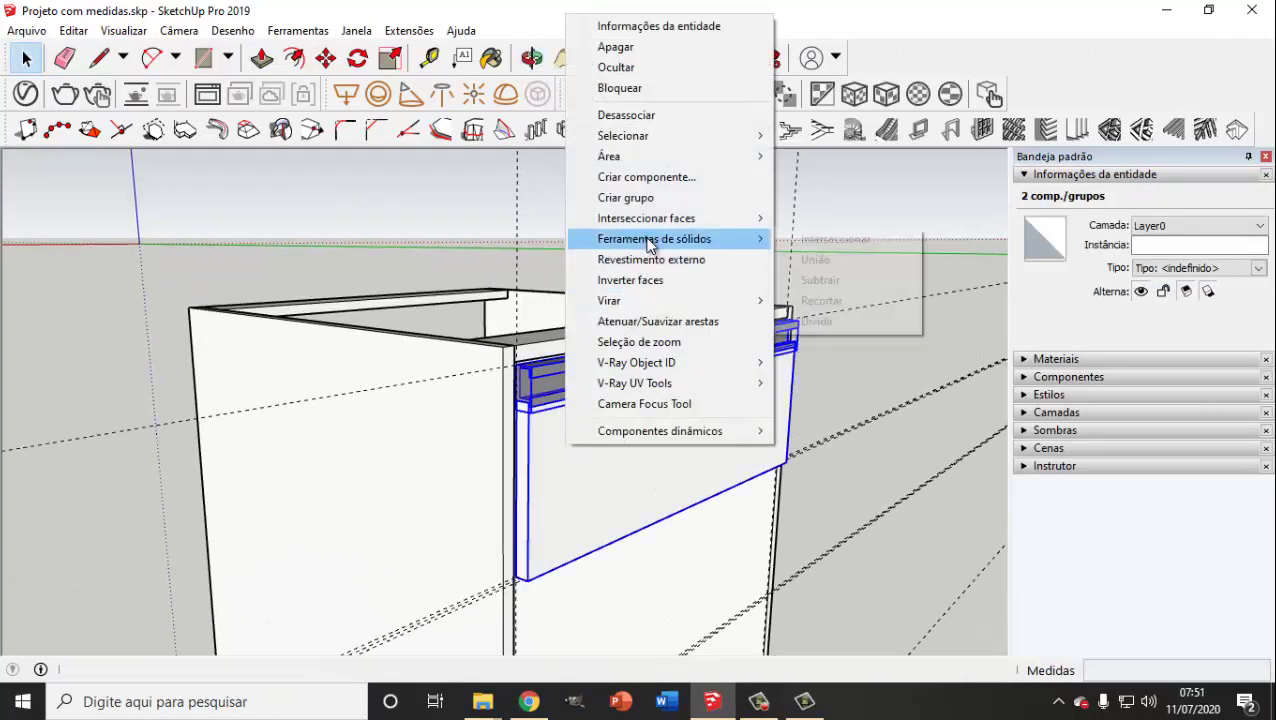
Step: Group the drawer front and handle profile with Criar grupo
click(626, 198)
scroll(490, 370, up, 1)
scroll(541, 393, up, 2)
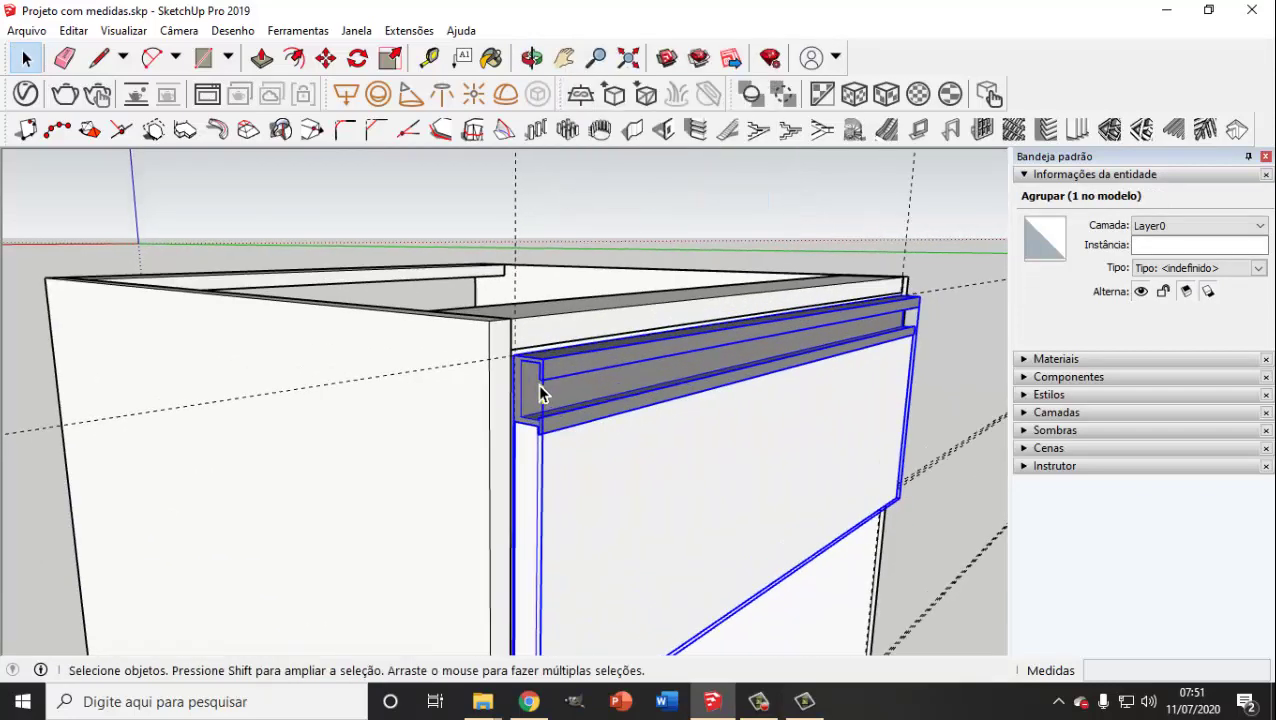
scroll(538, 390, up, 2)
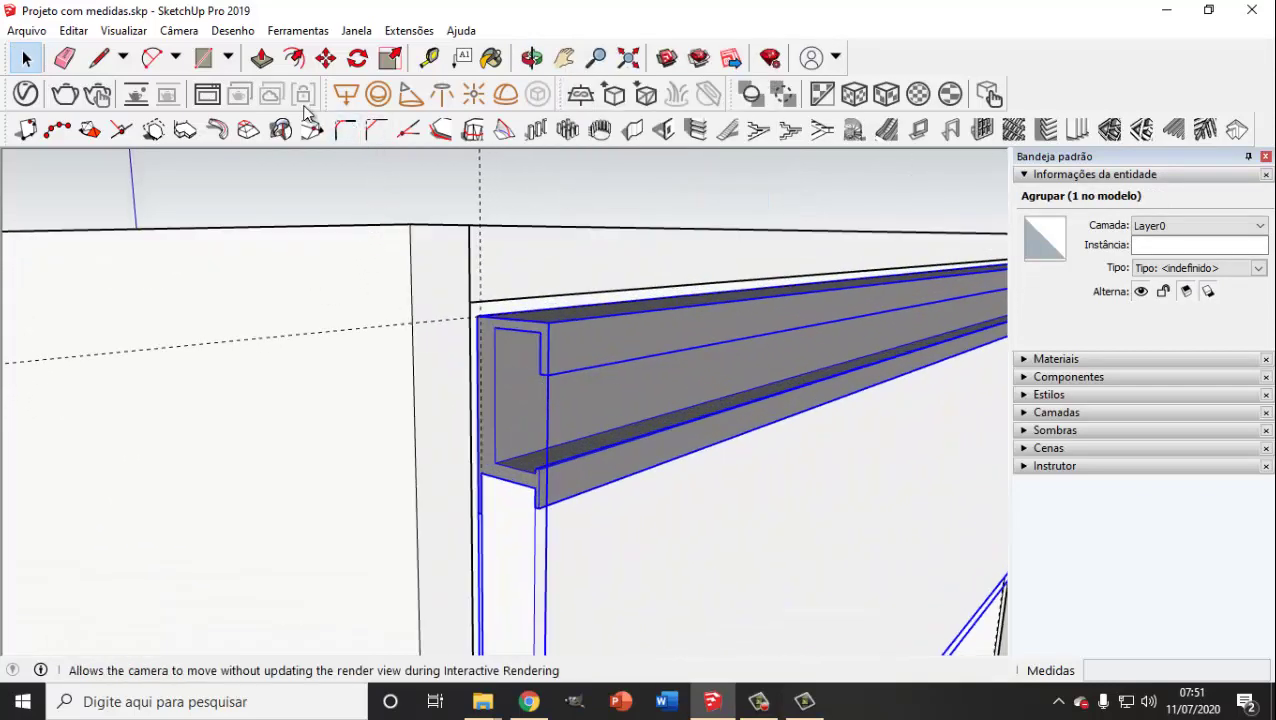
Step: Move the new group about 1,8 cm to sit flush with the cabinet's top corner
click(330, 62)
scroll(520, 320, up, 1)
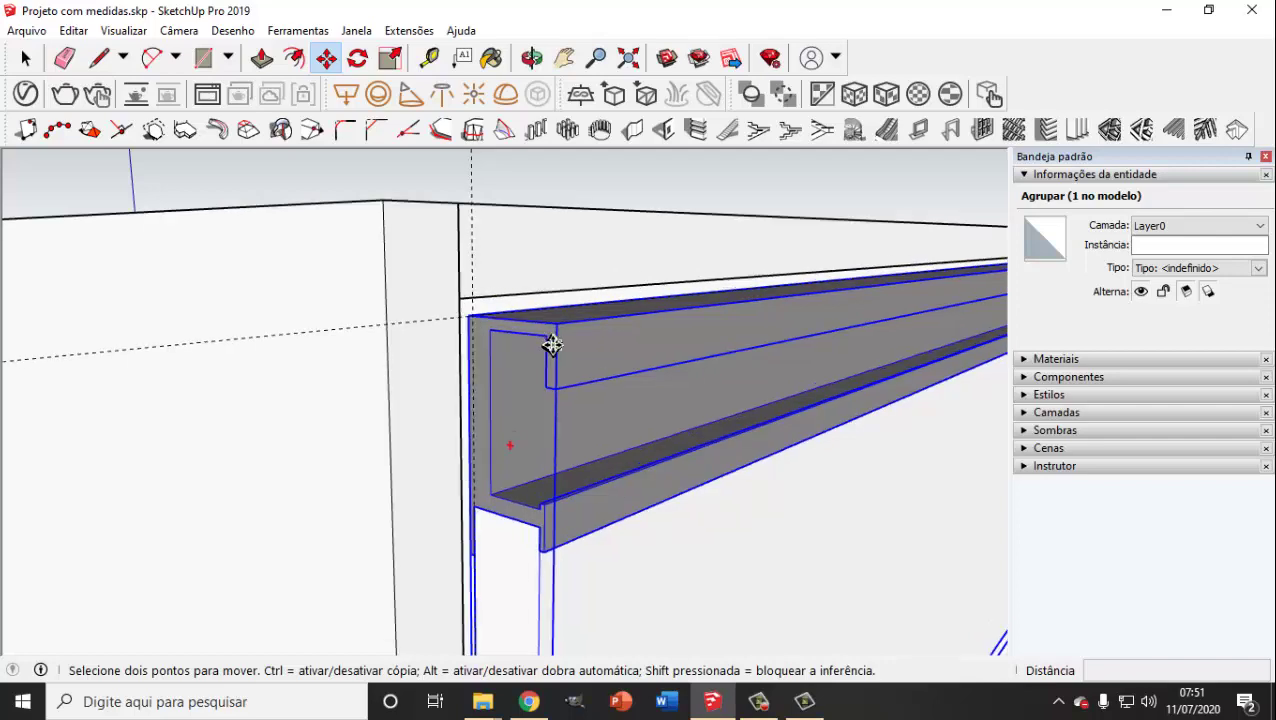
scroll(550, 340, up, 1)
click(555, 322)
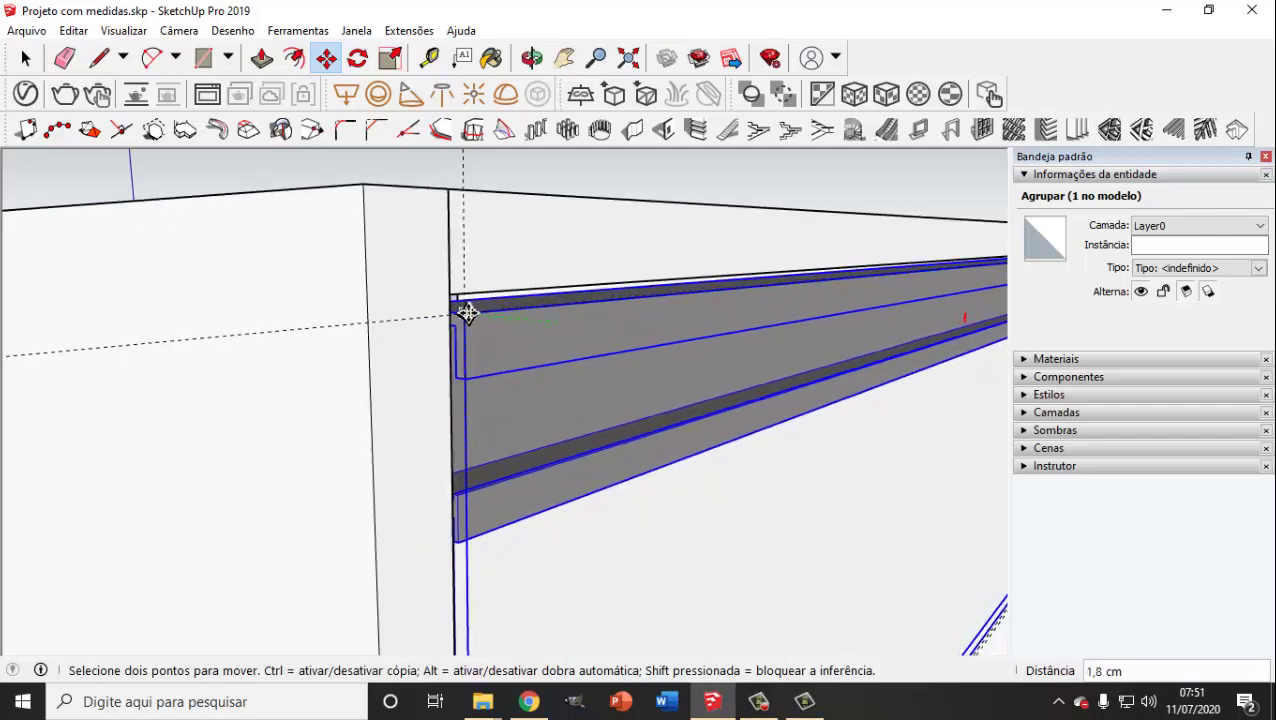
click(26, 58)
scroll(370, 305, down, 2)
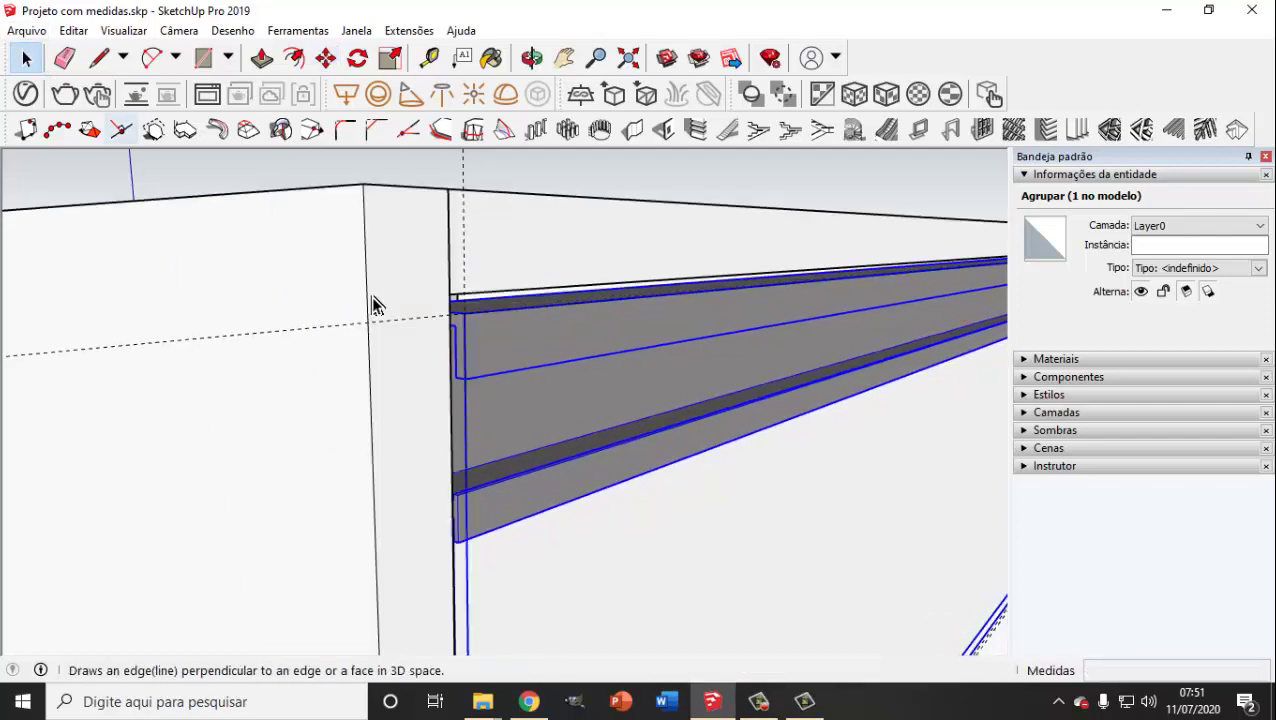
scroll(490, 376, down, 2)
scroll(650, 470, down, 2)
mouse_move(650, 470)
middle_down()
mouse_move(606, 391)
mouse_move(293, 185)
middle_up()
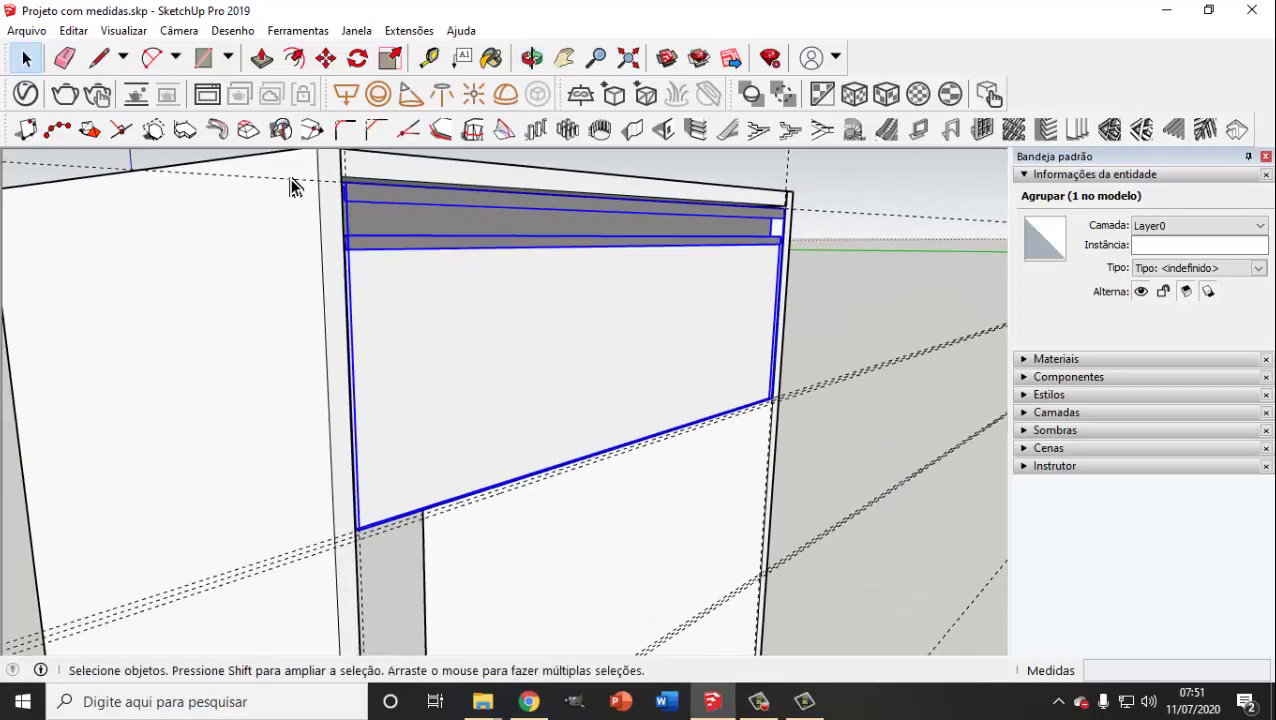
Step: Copy the handled drawer front straight down to form a second front below the first
click(326, 58)
scroll(345, 183, up, 1)
scroll(351, 179, up, 1)
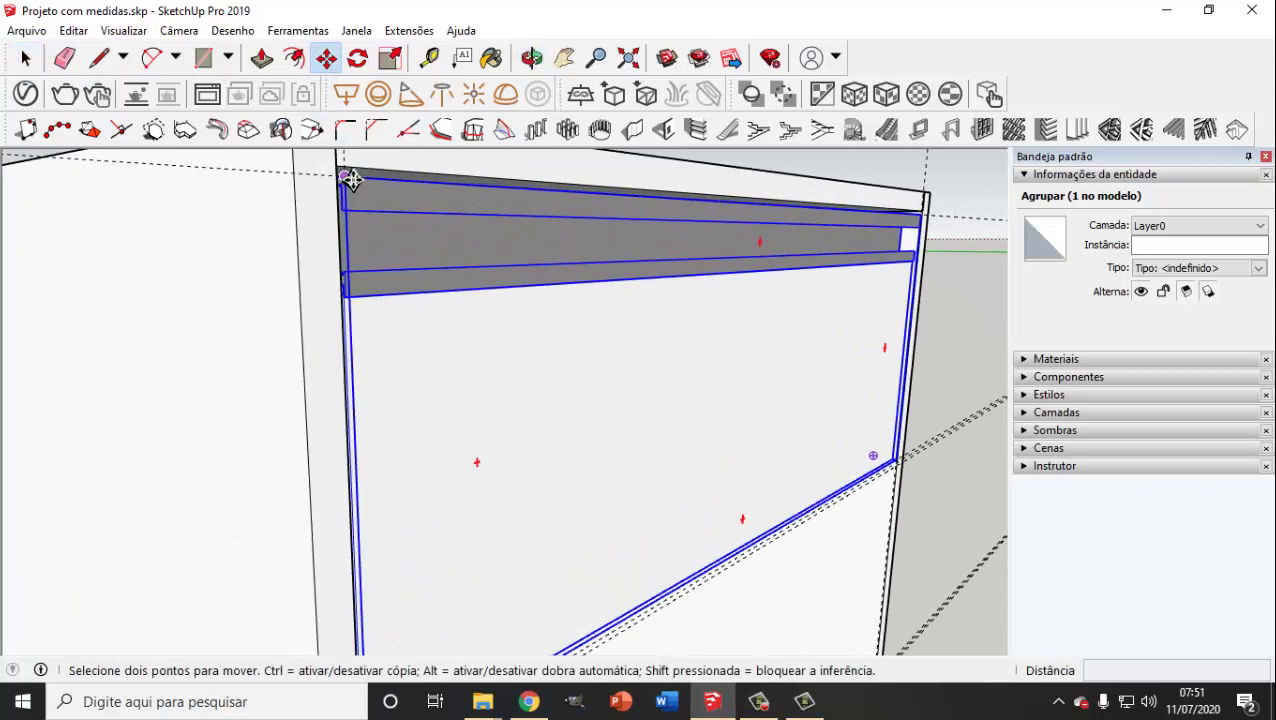
scroll(370, 229, down, 3)
ctrl+click(399, 287)
mouse_move(441, 384)
middle_down()
mouse_move(417, 400)
mouse_move(319, 219)
mouse_move(353, 399)
middle_up()
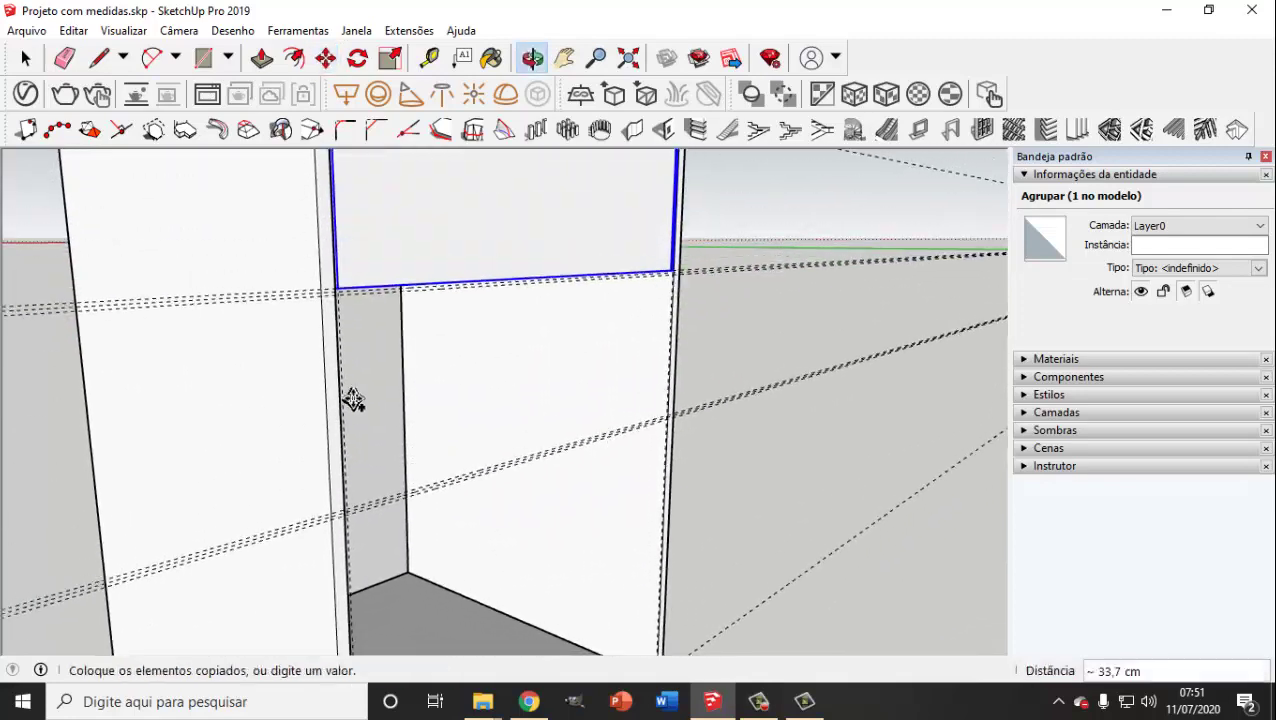
scroll(345, 305, down, 3)
scroll(335, 300, up, 1)
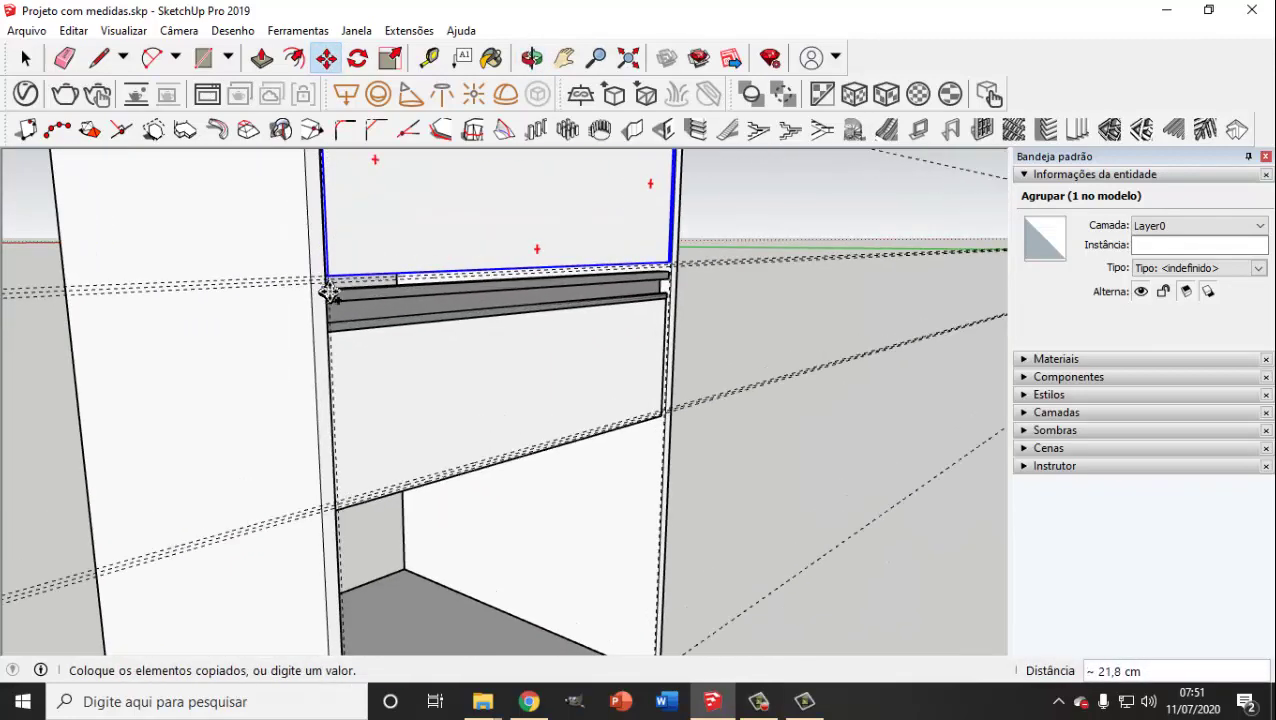
scroll(331, 296, up, 2)
scroll(335, 294, down, 2)
scroll(332, 288, up, 1)
scroll(340, 292, up, 2)
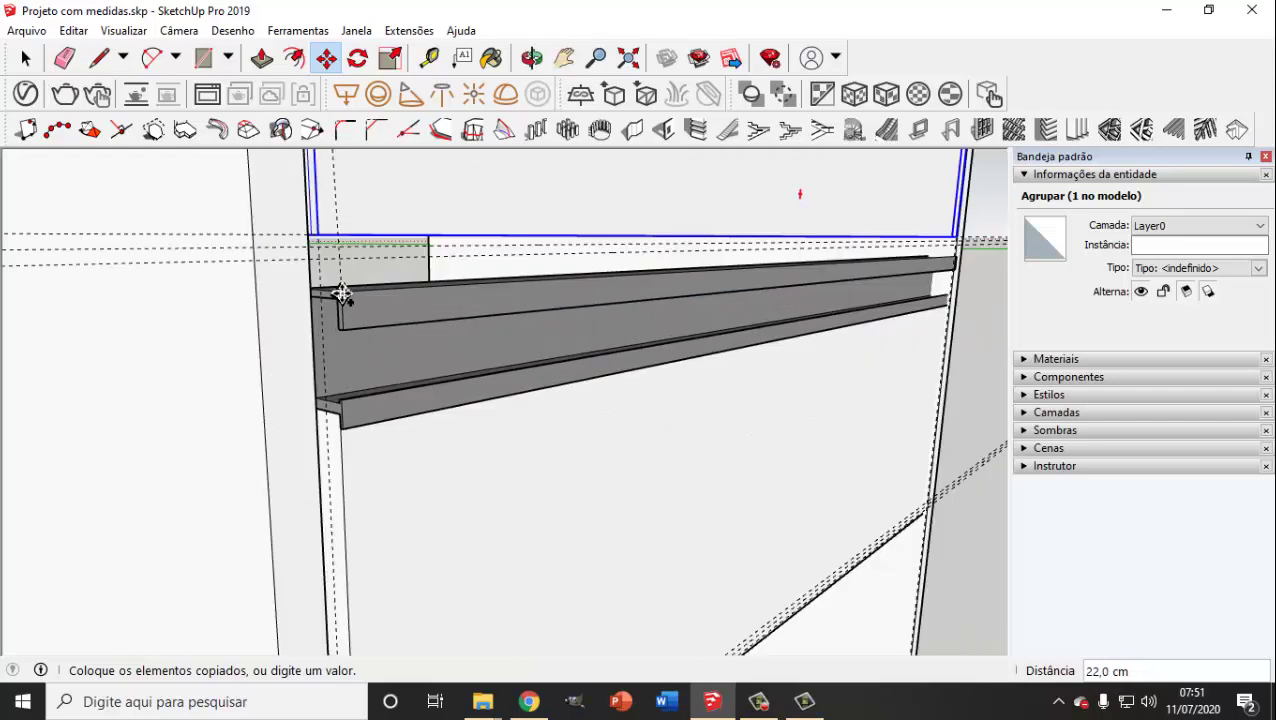
mouse_move(342, 293)
middle_down()
mouse_move(265, 300)
mouse_move(171, 285)
middle_up()
click(162, 285)
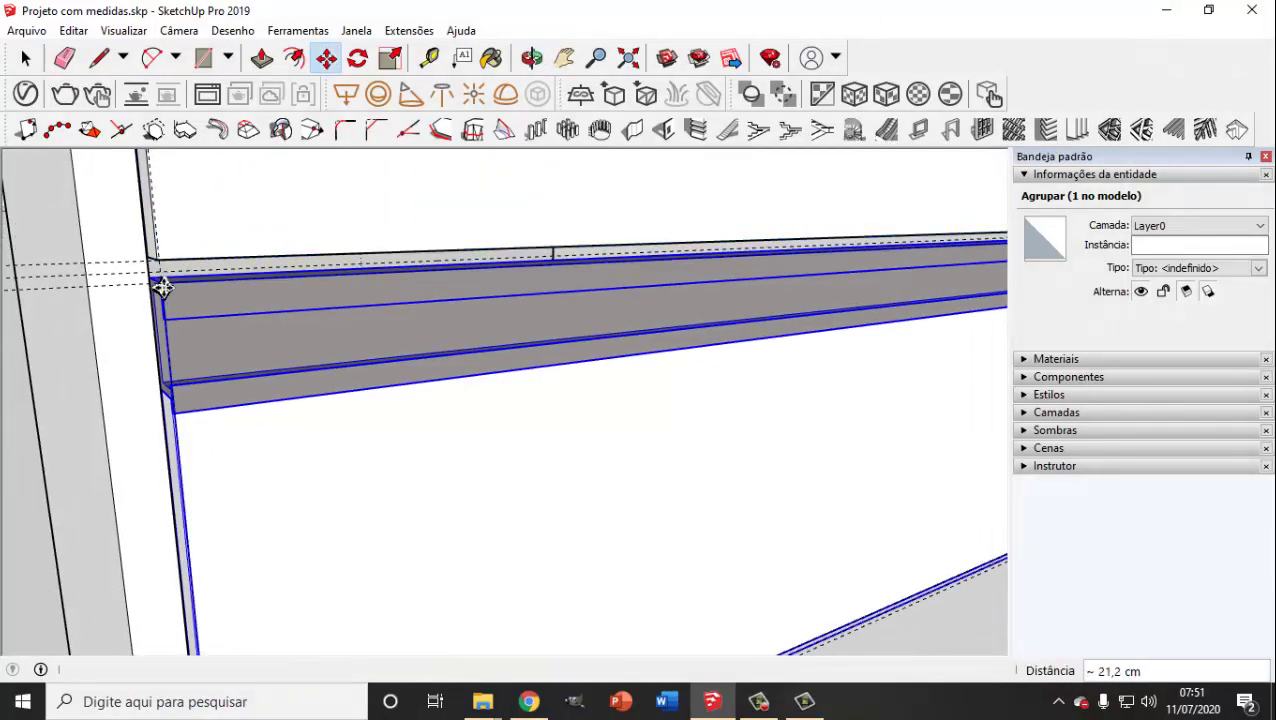
scroll(339, 298, down, 2)
scroll(340, 298, down, 2)
middle_drag(473, 387, 473, 336)
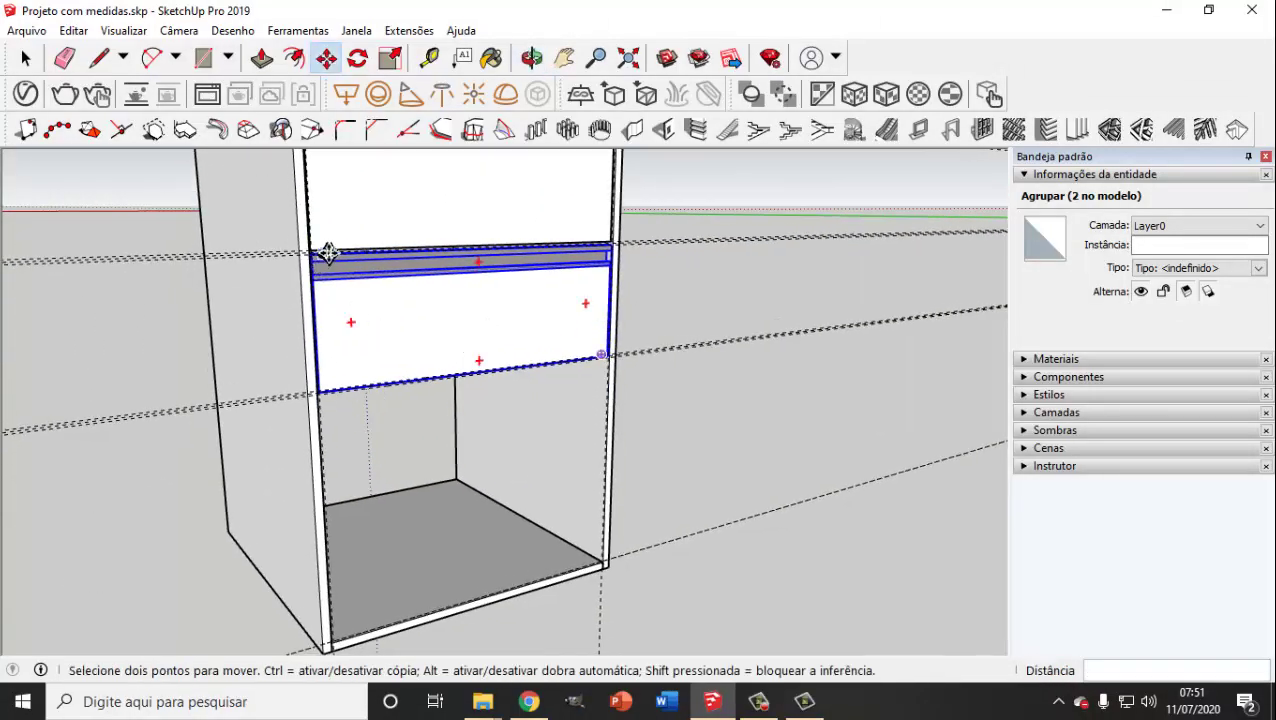
scroll(308, 263, up, 2)
scroll(308, 263, up, 2)
scroll(288, 262, up, 1)
Step: Copy the new front down again so a third front sits beneath the second
click(280, 257)
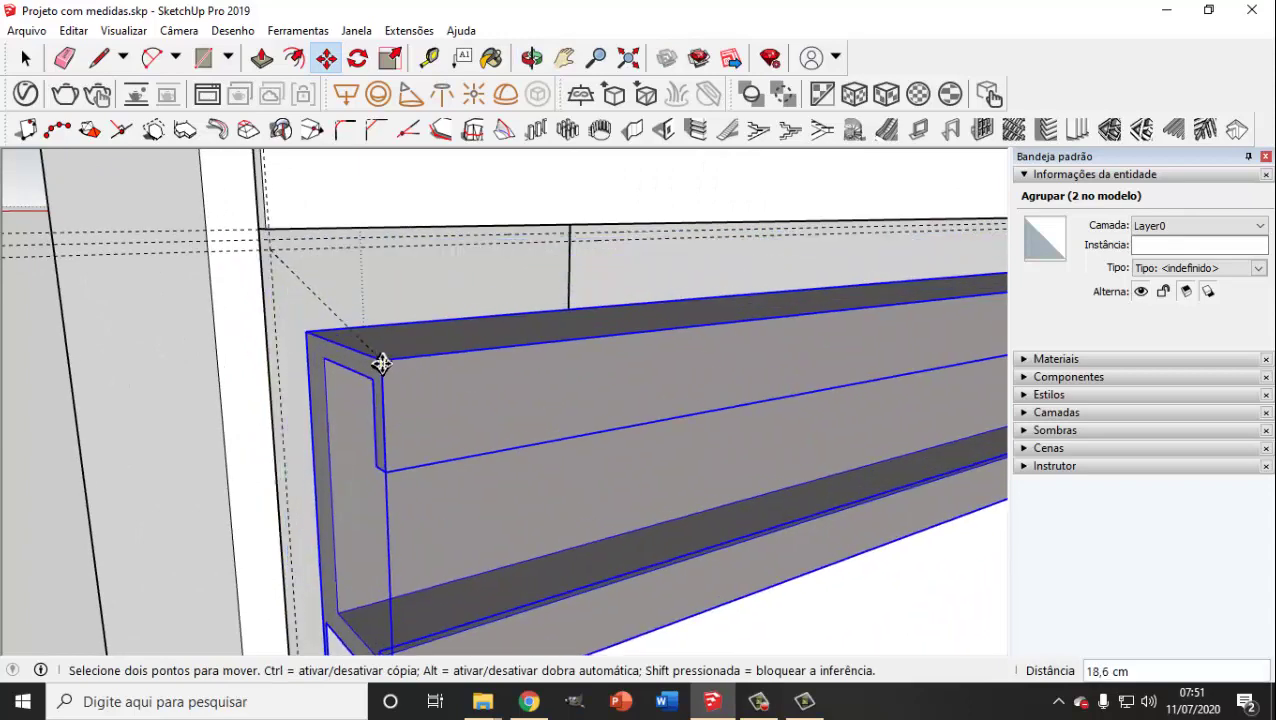
scroll(417, 443, down, 3)
scroll(430, 430, down, 1)
scroll(470, 507, up, 3)
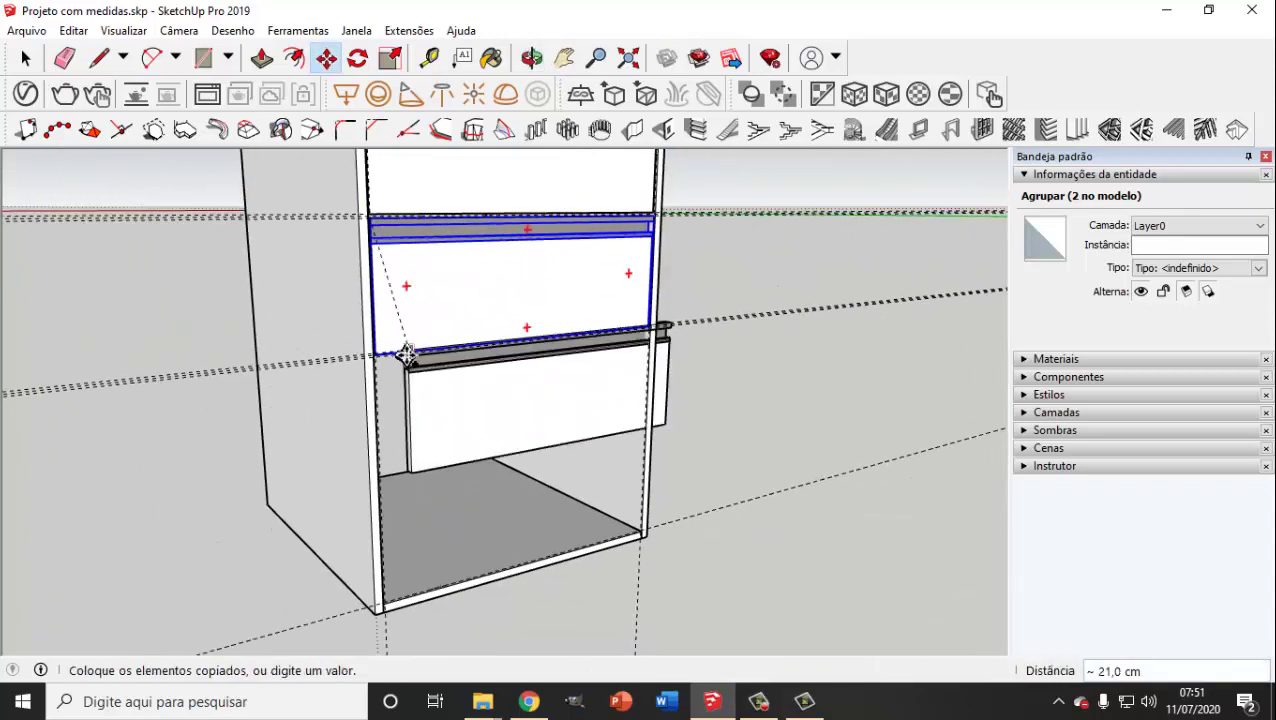
scroll(407, 356, up, 2)
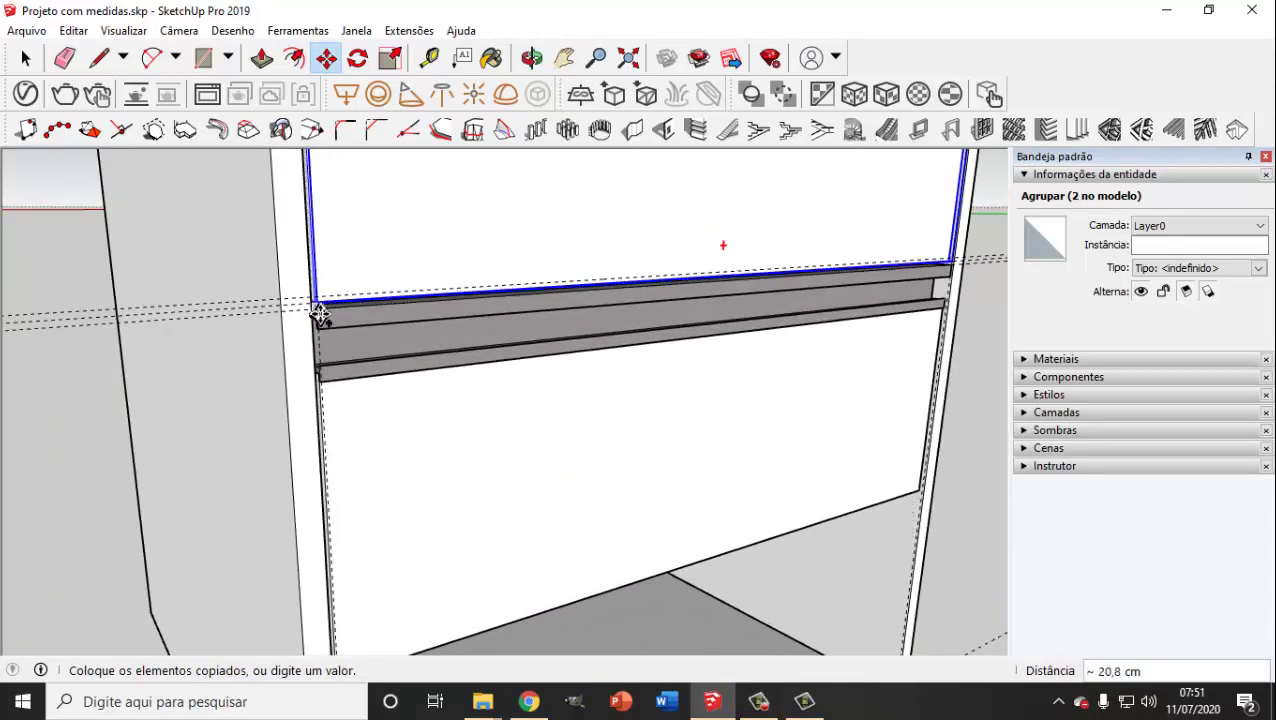
scroll(318, 322, up, 3)
scroll(312, 318, down, 2)
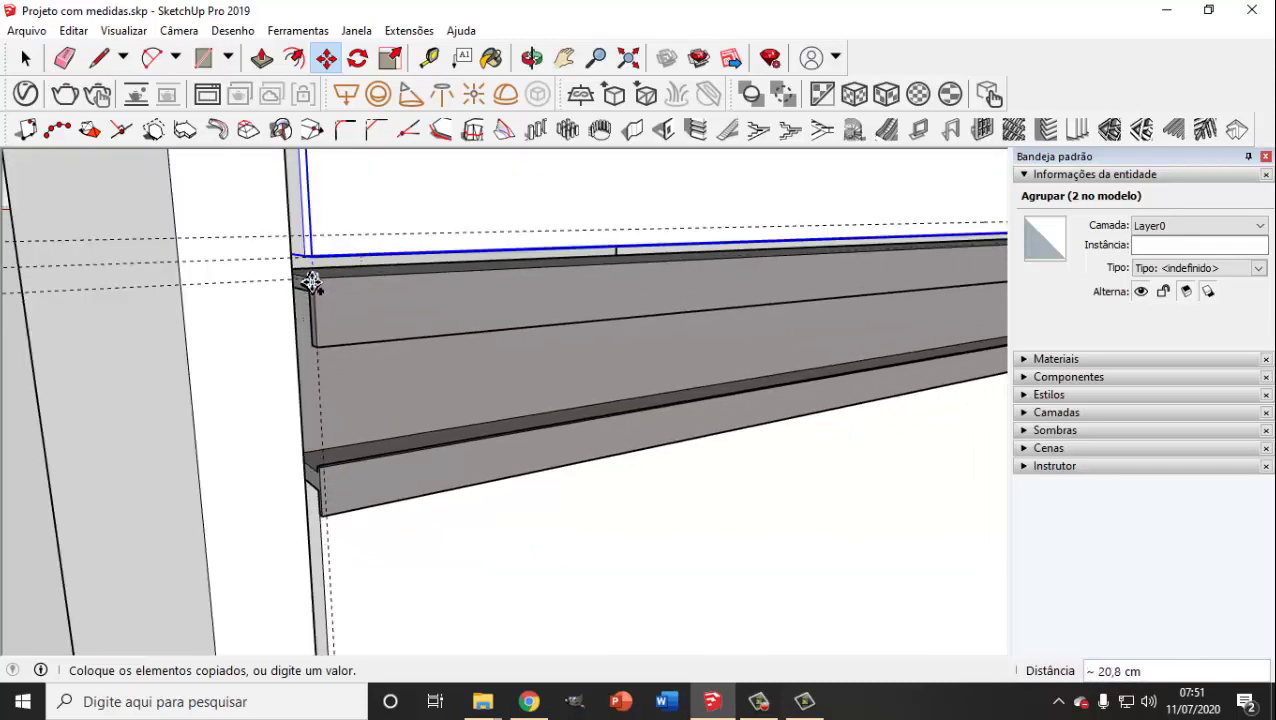
click(312, 281)
click(25, 58)
scroll(500, 360, down, 2)
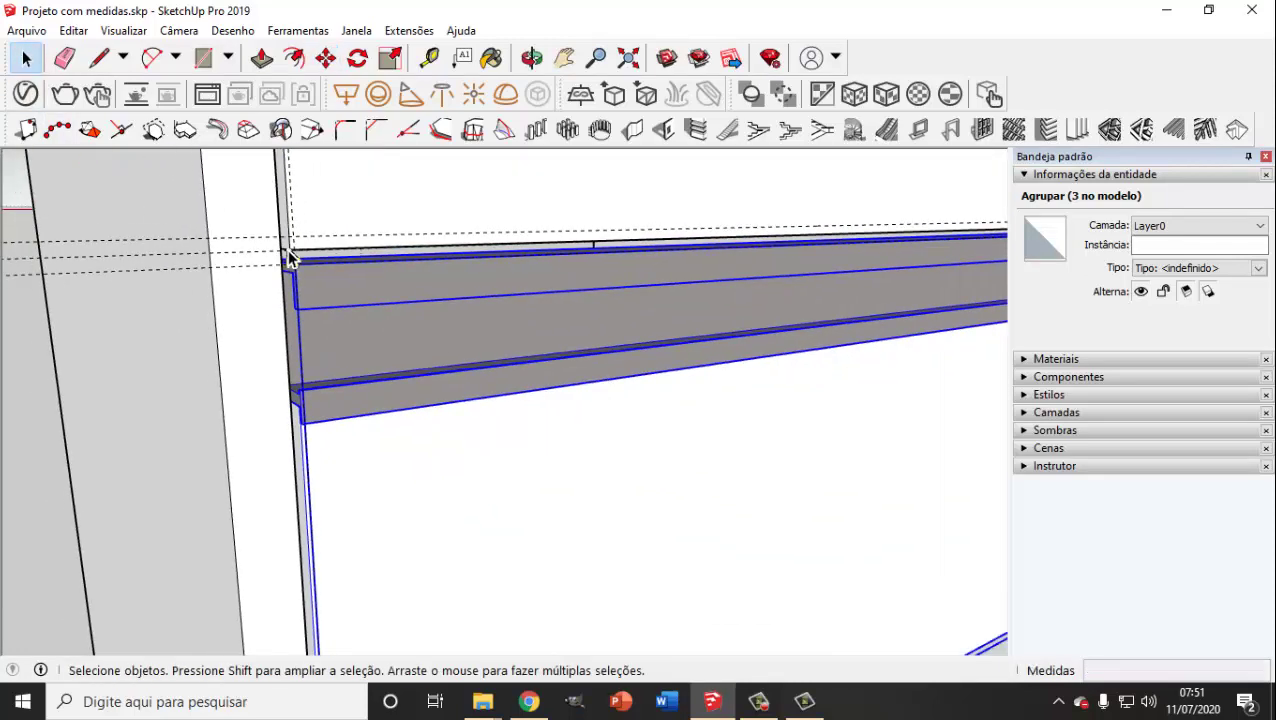
scroll(528, 378, down, 2)
click(644, 445)
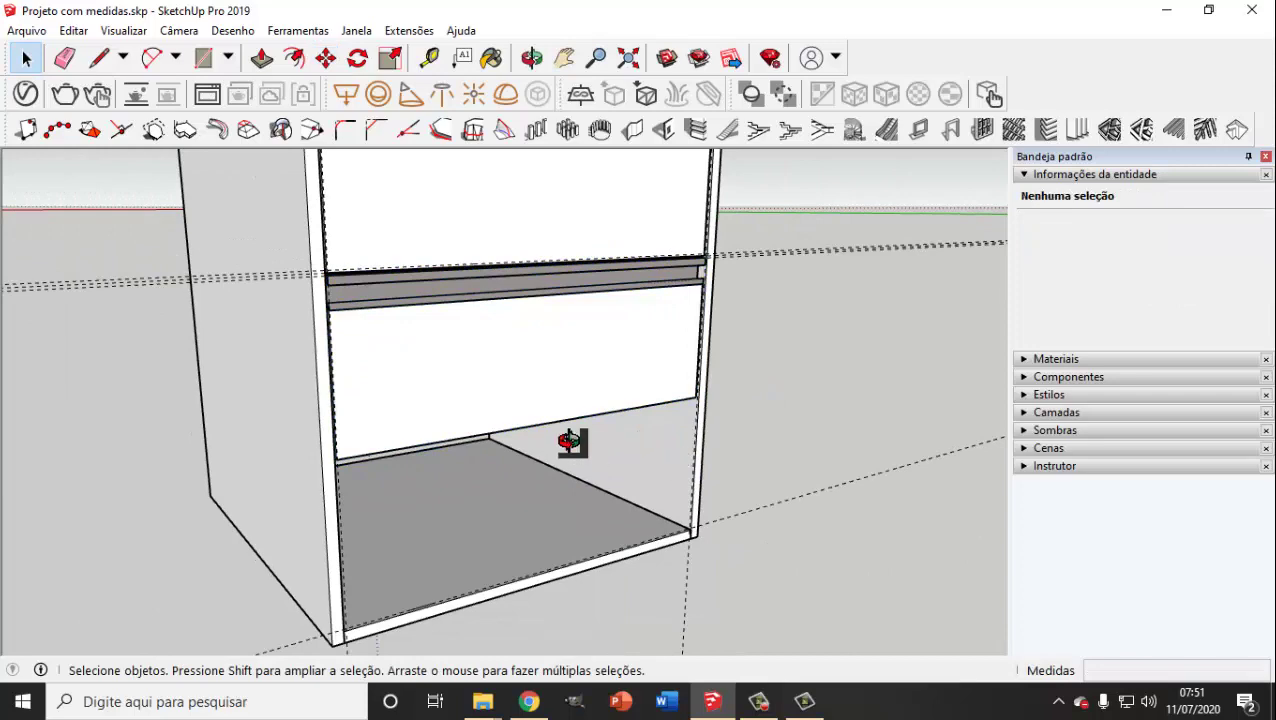
mouse_move(570, 441)
middle_down()
mouse_move(588, 455)
mouse_move(587, 433)
mouse_move(560, 478)
mouse_move(629, 362)
middle_up()
scroll(535, 481, up, 3)
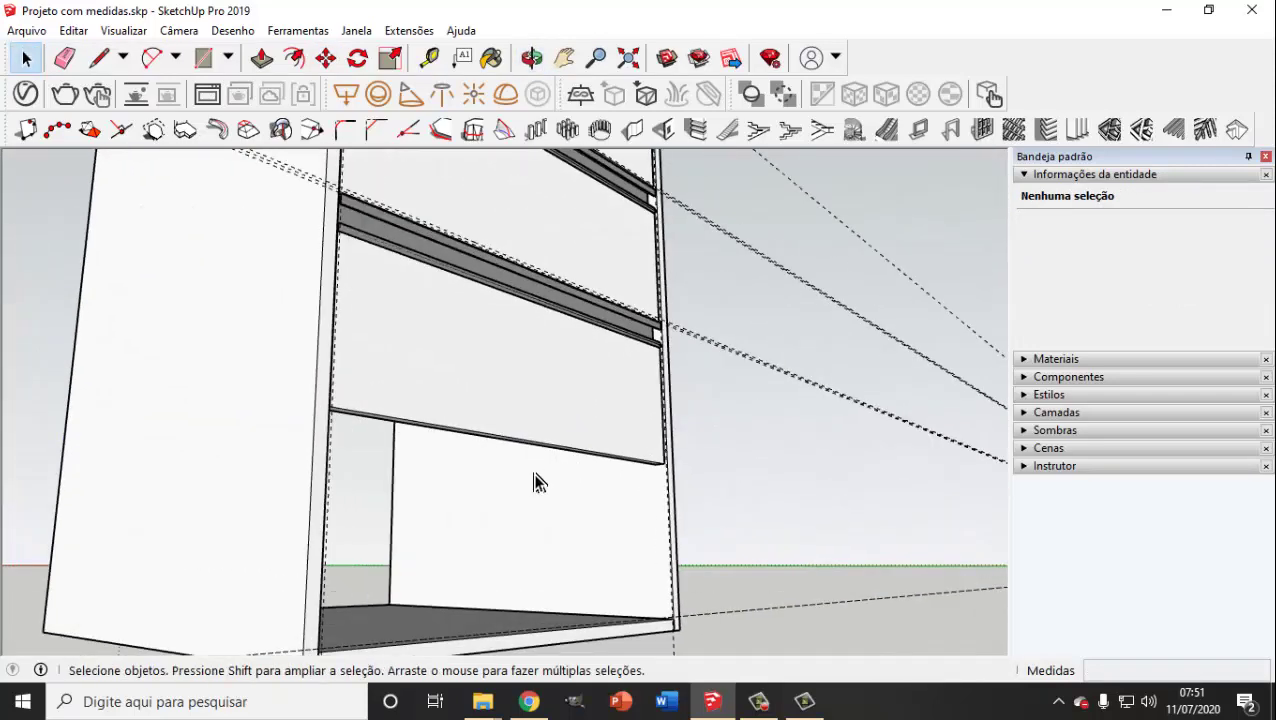
click(493, 420)
double_click(490, 410)
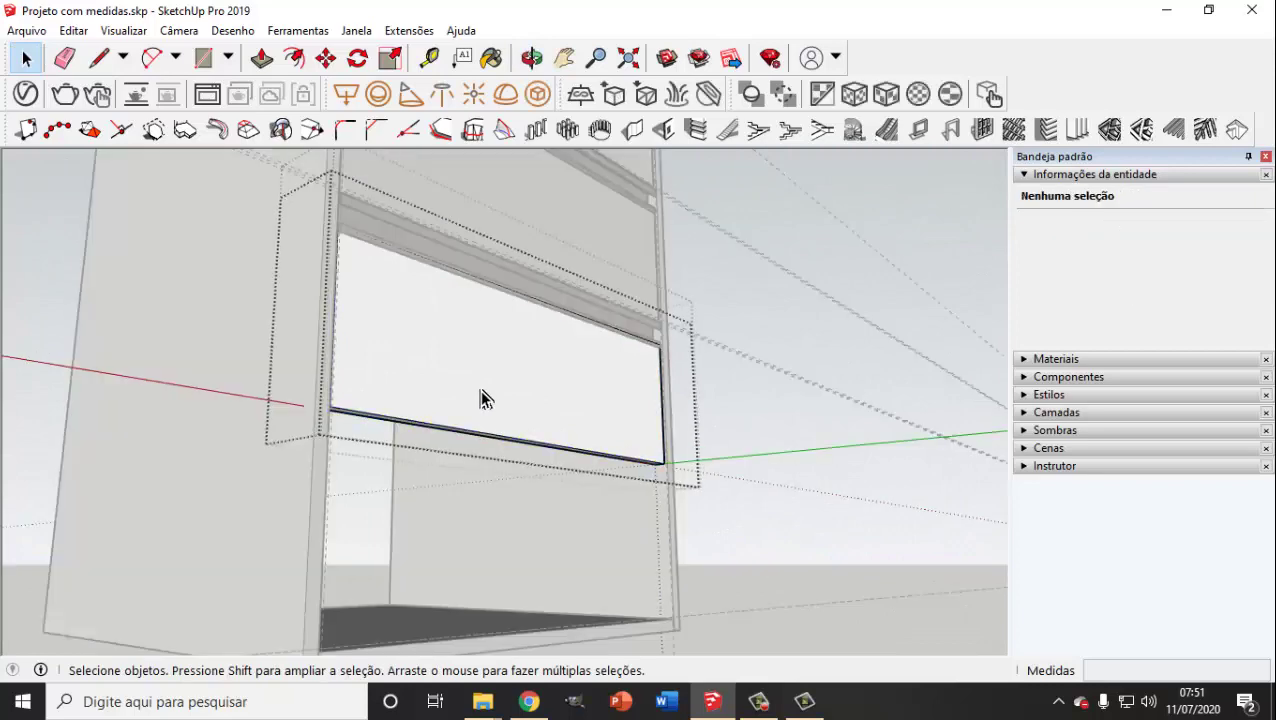
scroll(445, 497, up, 2)
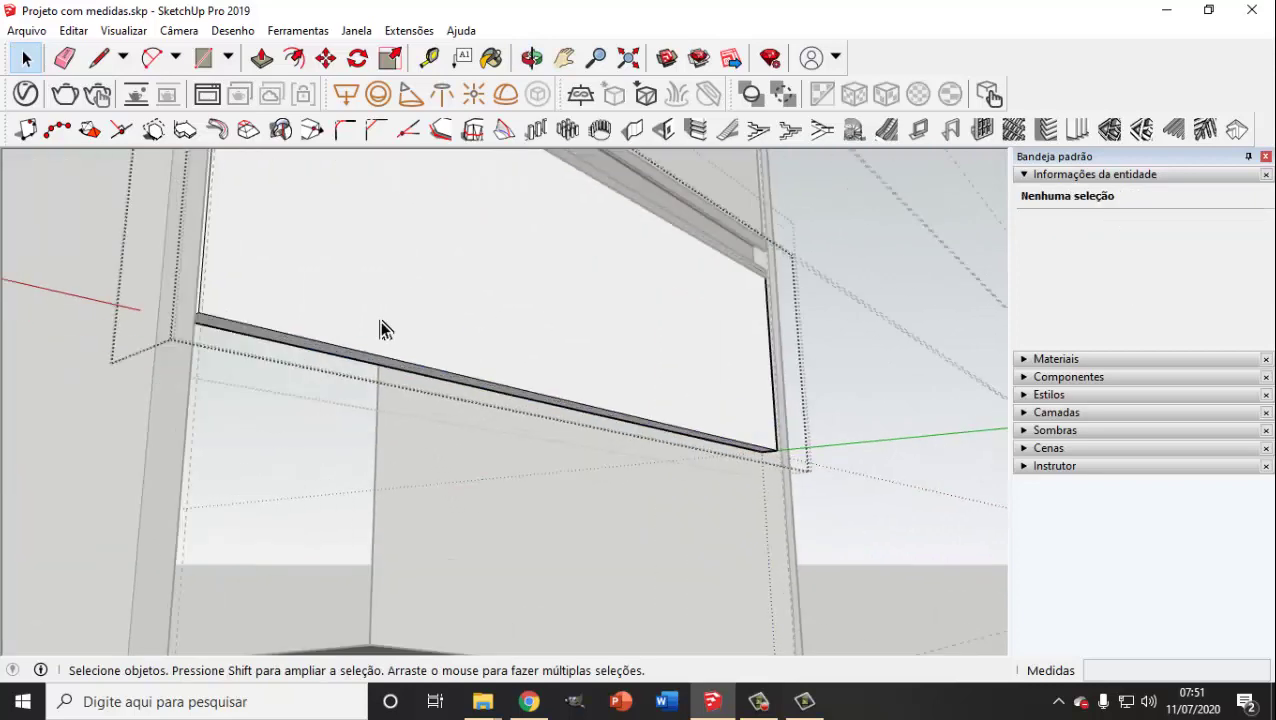
click(264, 60)
mouse_move(393, 461)
middle_down()
mouse_move(399, 385)
mouse_move(379, 214)
middle_up()
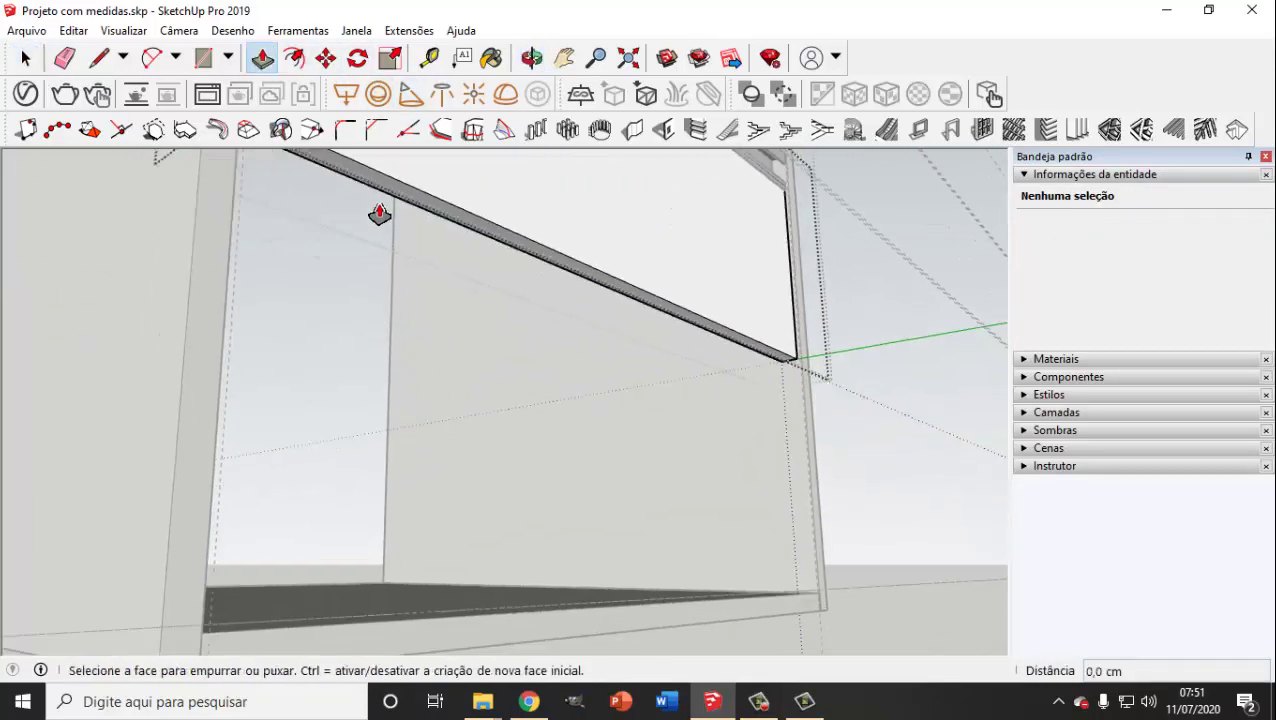
click(382, 192)
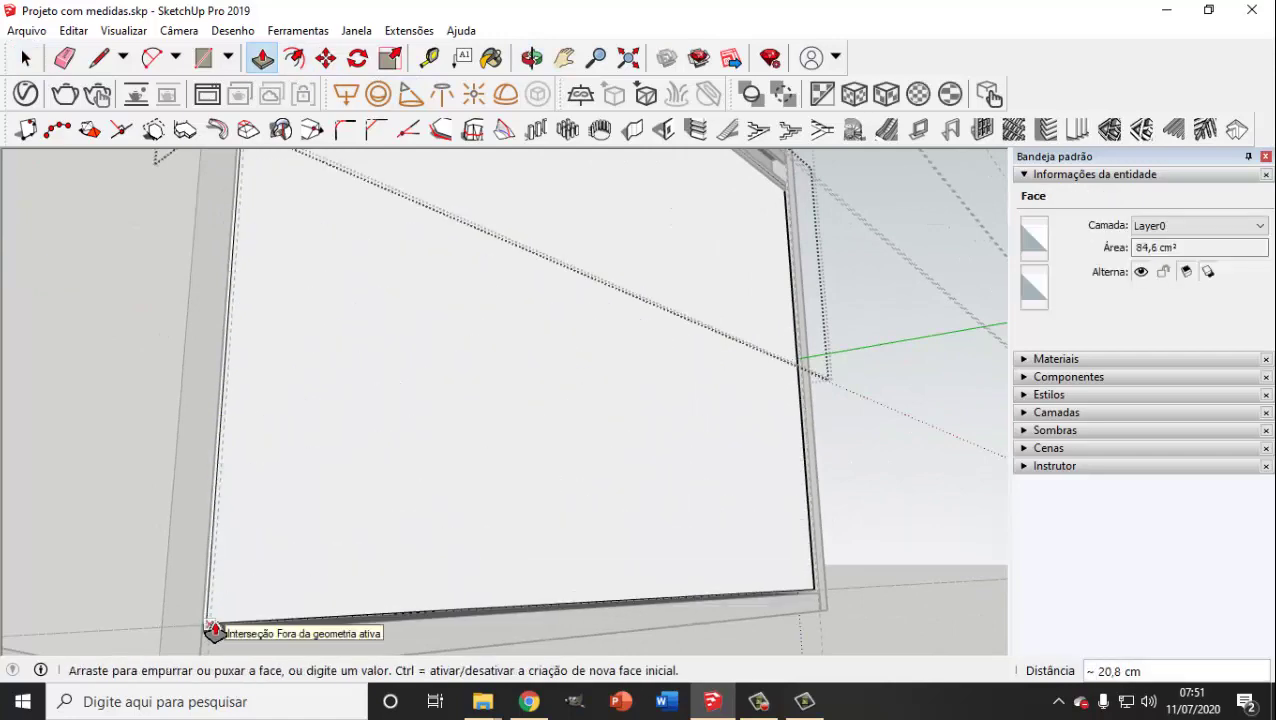
click(216, 630)
click(25, 58)
scroll(556, 396, down, 5)
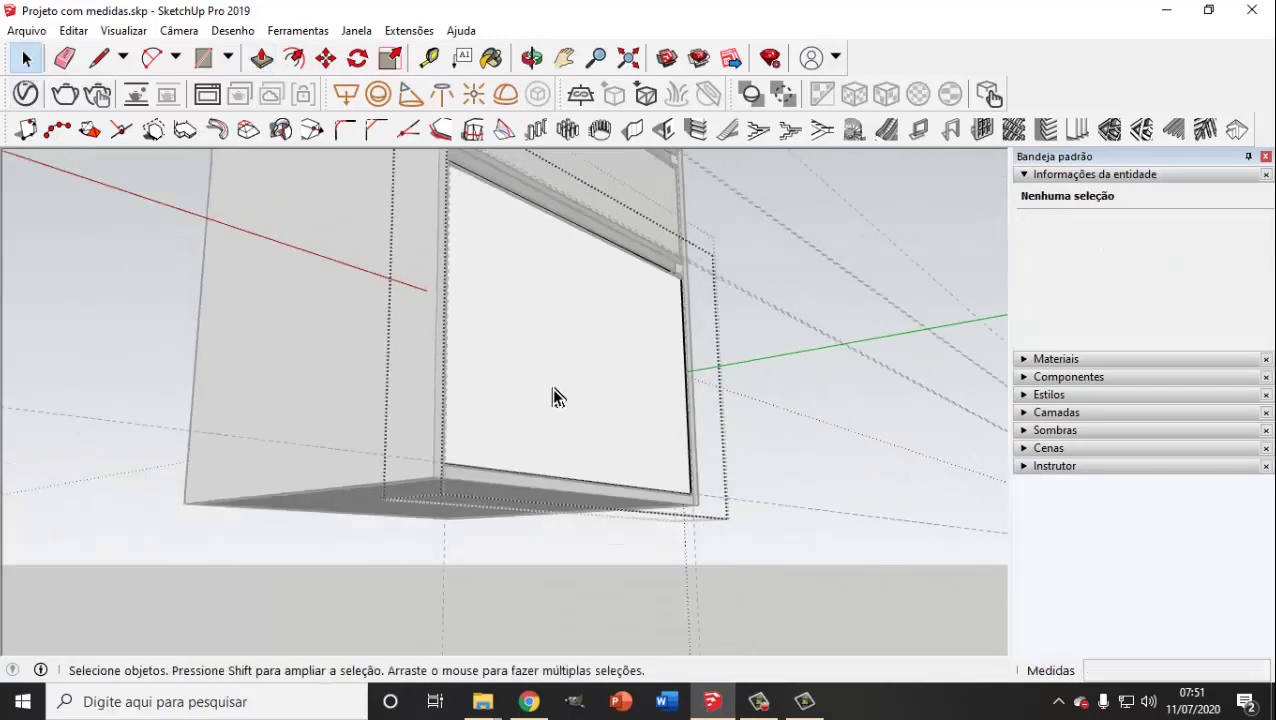
scroll(651, 523, up, 3)
mouse_move(651, 523)
middle_down()
mouse_move(501, 398)
mouse_move(524, 535)
mouse_move(498, 458)
middle_up()
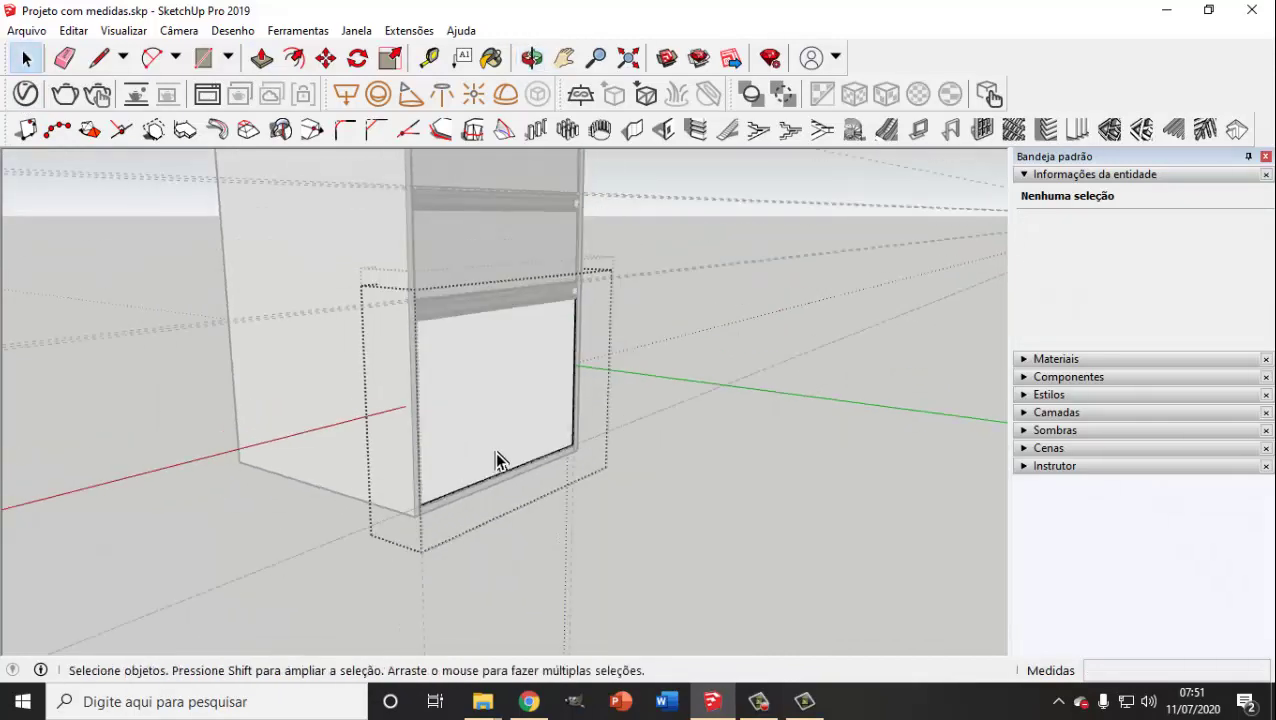
key(ctrl+z)
Step: Select the top drawer front group on the cabinet
scroll(607, 416, down, 1)
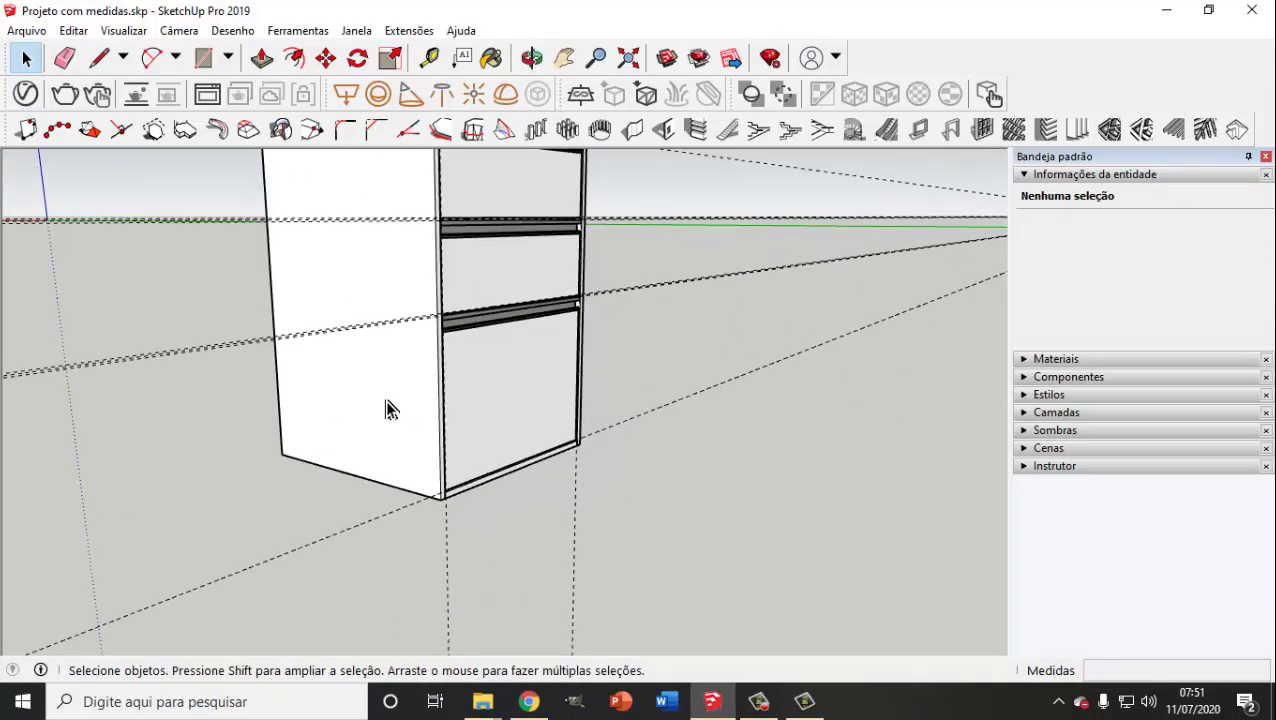
mouse_move(387, 407)
middle_down()
mouse_move(251, 421)
mouse_move(507, 402)
middle_up()
scroll(584, 333, down, 2)
mouse_move(584, 333)
middle_down()
mouse_move(450, 419)
mouse_move(379, 399)
middle_up()
scroll(348, 373, up, 2)
scroll(348, 373, up, 2)
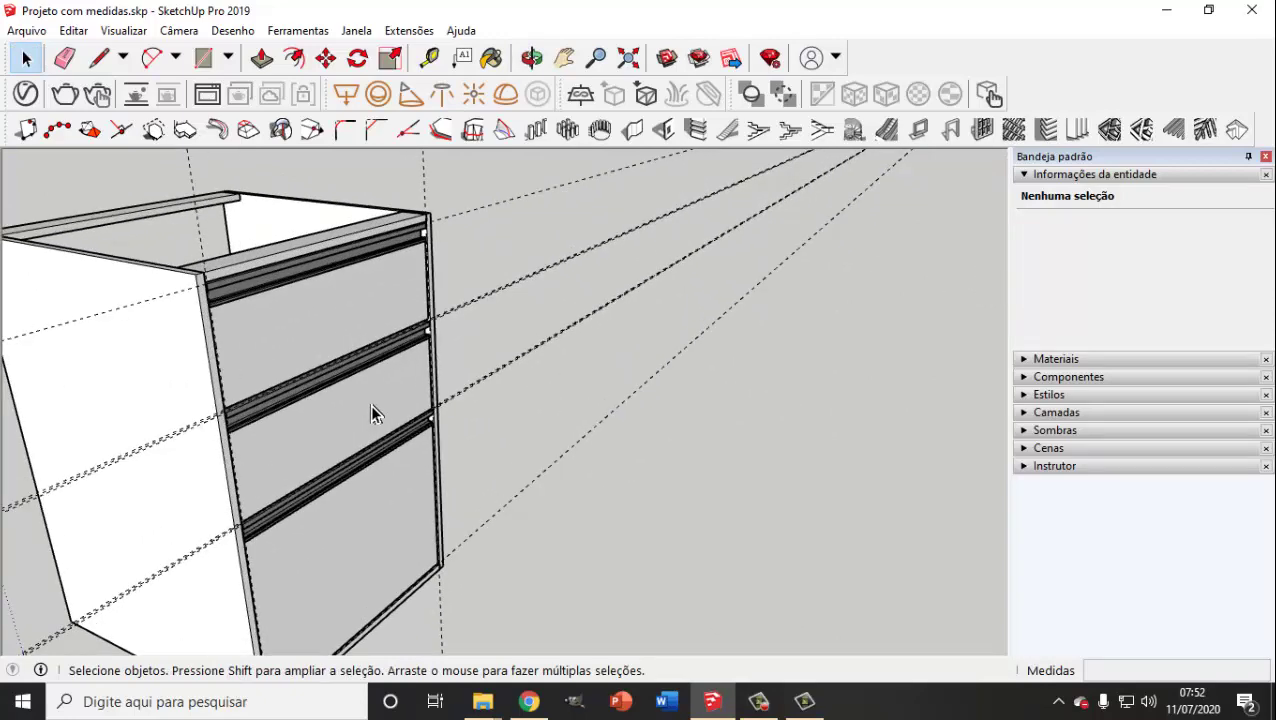
click(313, 342)
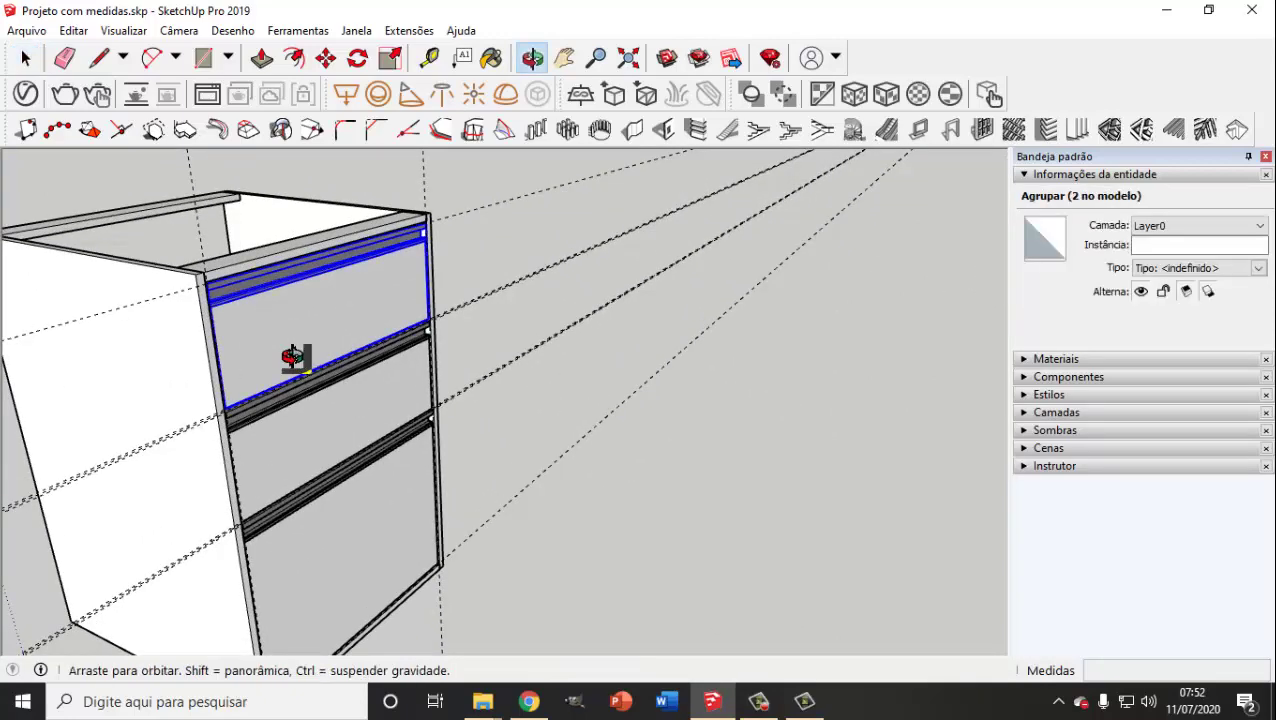
middle_drag(293, 356, 278, 265)
Step: Move the top drawer front along the green axis, clear of the cabinet carcass
click(325, 57)
scroll(276, 310, up, 1)
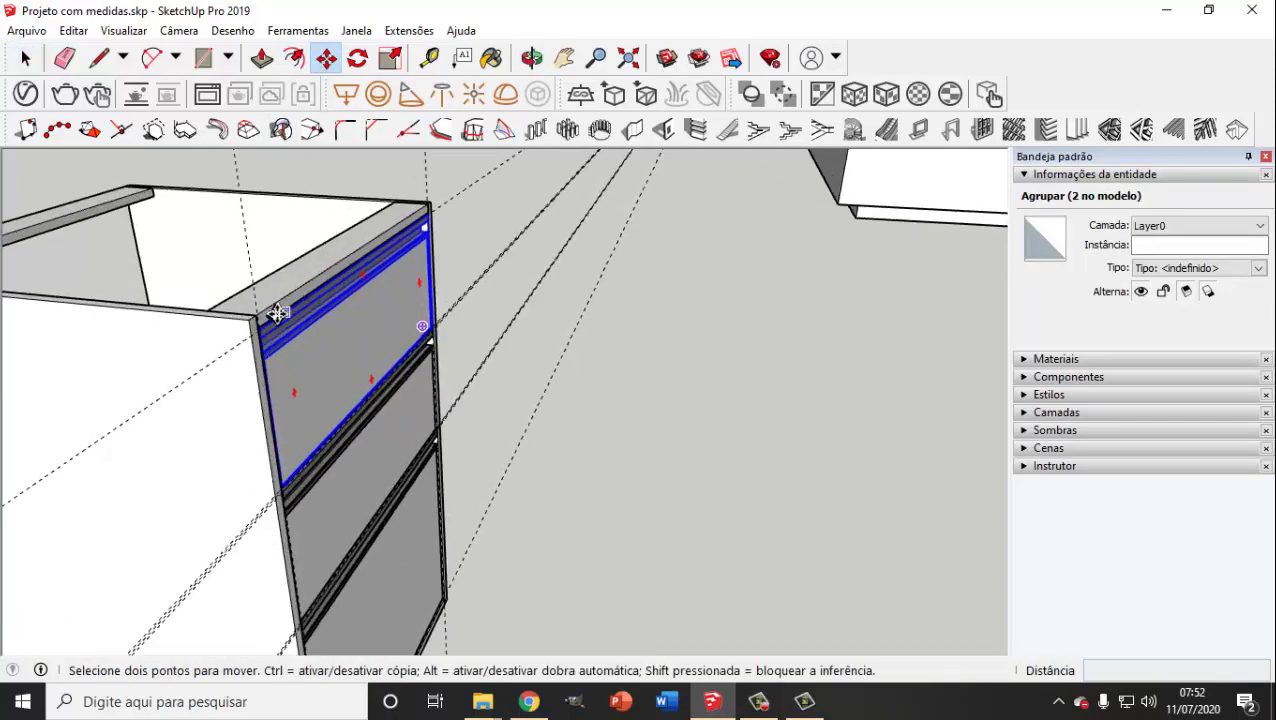
scroll(285, 340, up, 2)
scroll(254, 336, up, 1)
scroll(254, 336, up, 1)
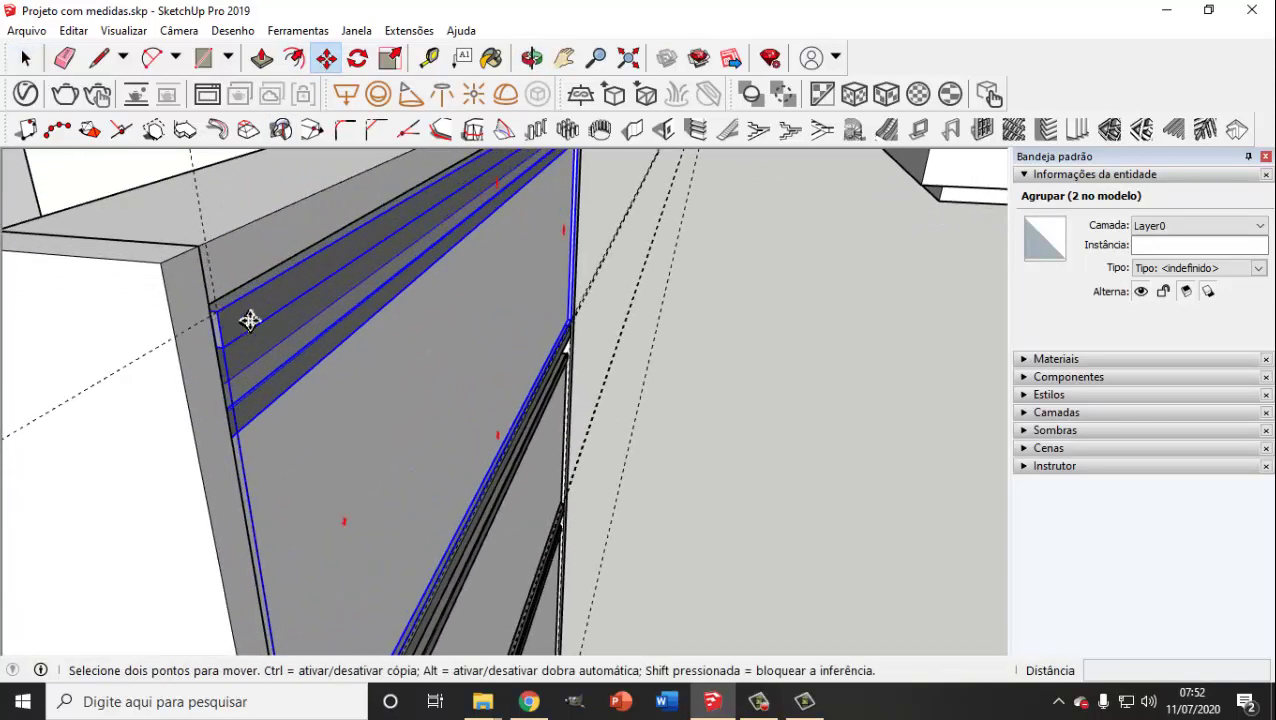
click(249, 320)
scroll(252, 320, down, 3)
scroll(270, 325, down, 1)
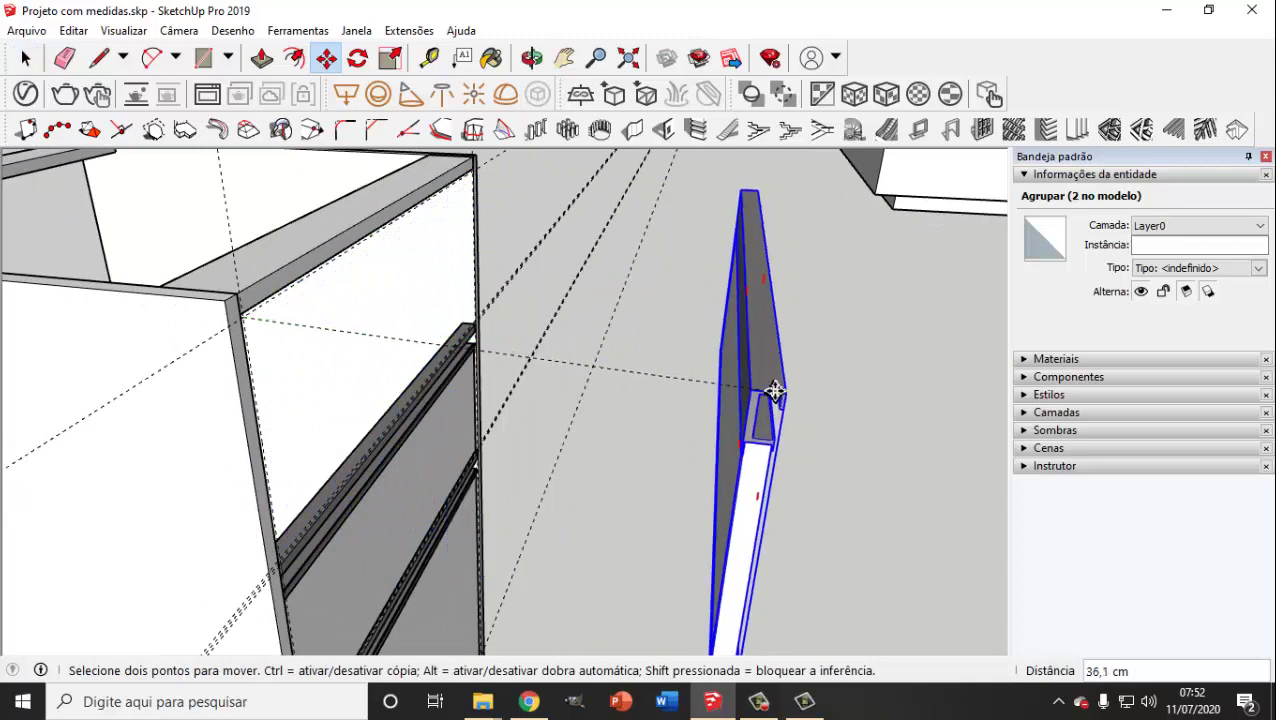
scroll(700, 380, down, 2)
mouse_move(649, 384)
middle_down()
mouse_move(464, 293)
mouse_move(583, 313)
middle_up()
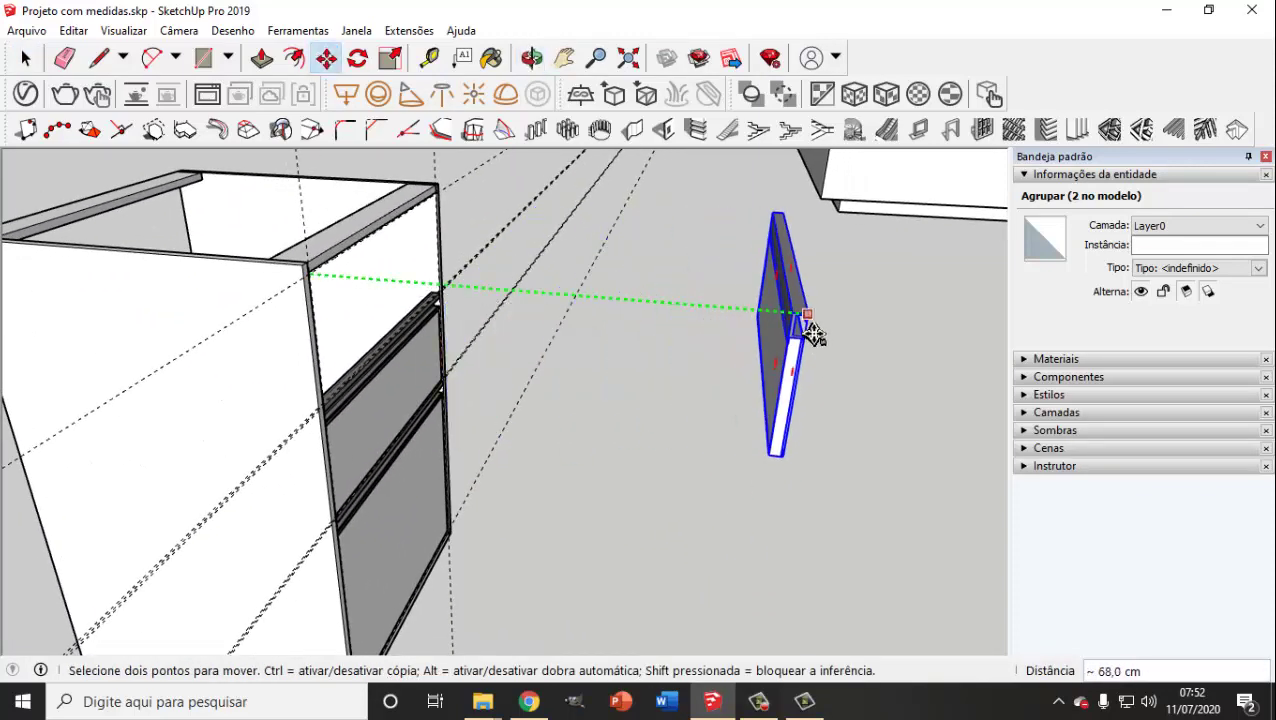
mouse_move(868, 347)
middle_down()
mouse_move(413, 273)
mouse_move(695, 316)
middle_up()
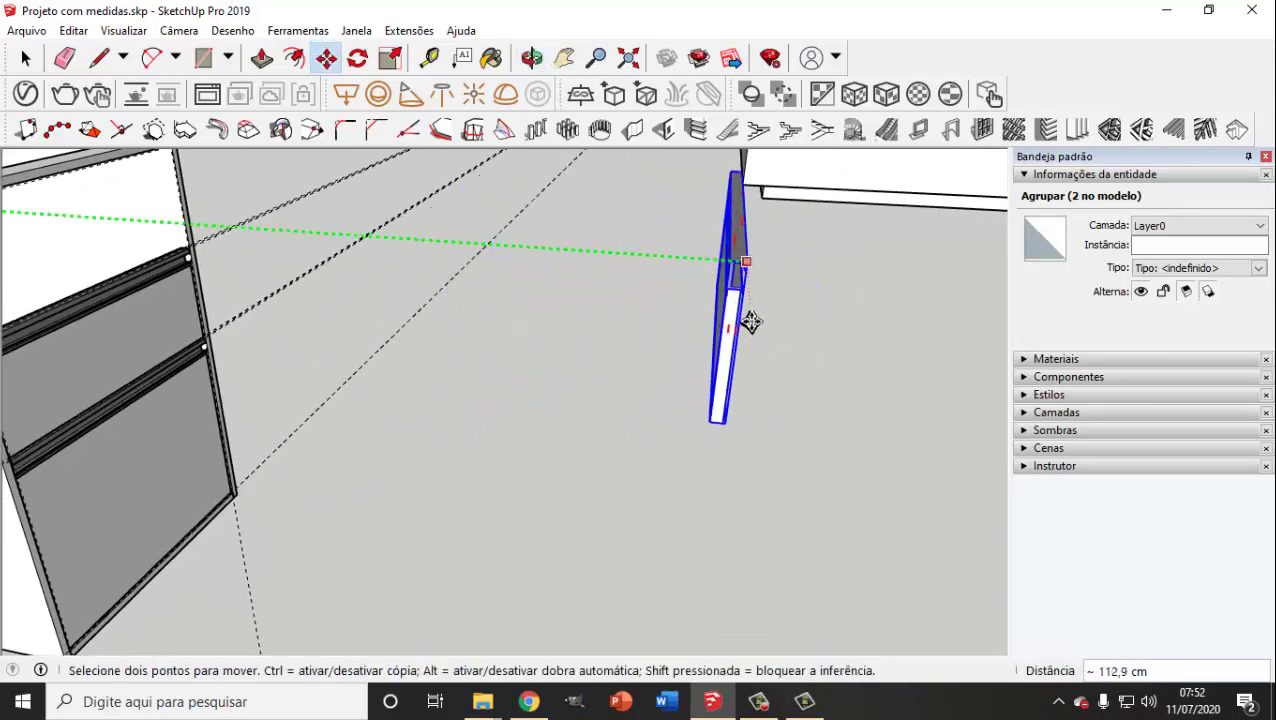
click(26, 58)
mouse_move(675, 388)
middle_down()
mouse_move(750, 320)
mouse_move(436, 441)
mouse_move(698, 398)
mouse_move(427, 393)
mouse_move(630, 368)
mouse_move(450, 421)
middle_up()
scroll(450, 421, up, 3)
Step: Place Tape Measure guides from the drawer front's side edges, one offset 8 cm
scroll(477, 427, up, 3)
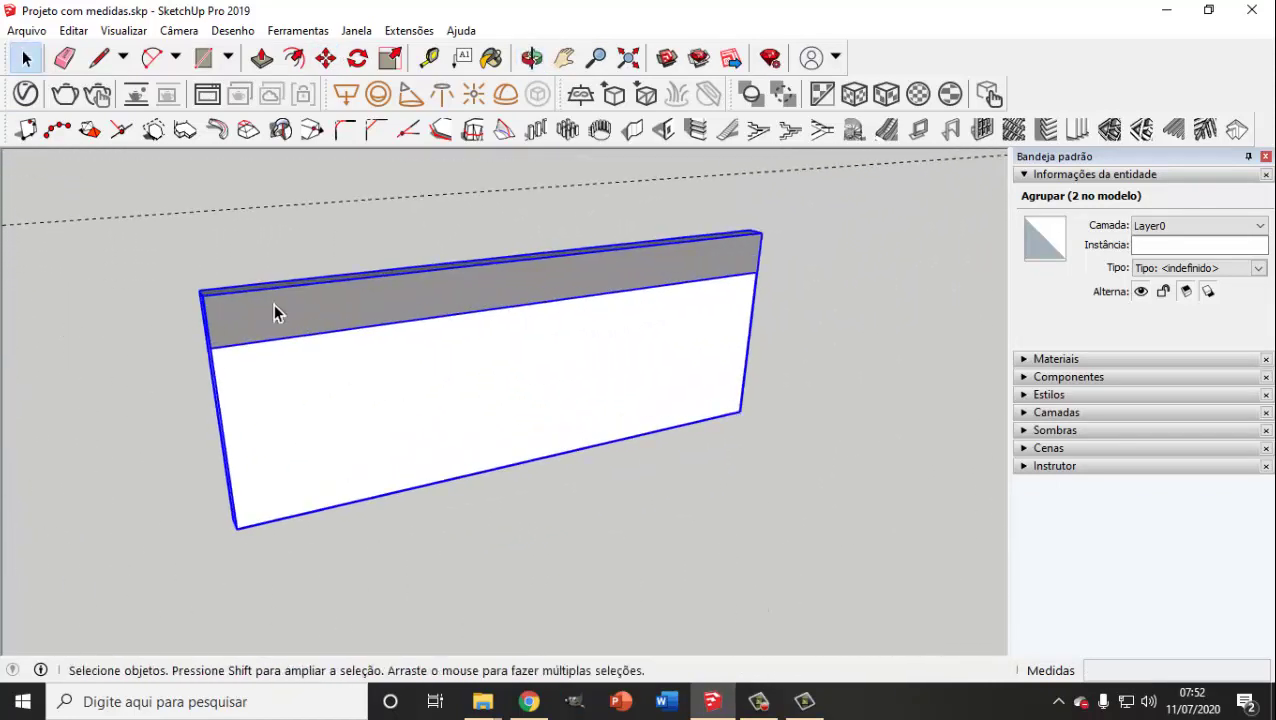
click(429, 58)
scroll(247, 432, up, 1)
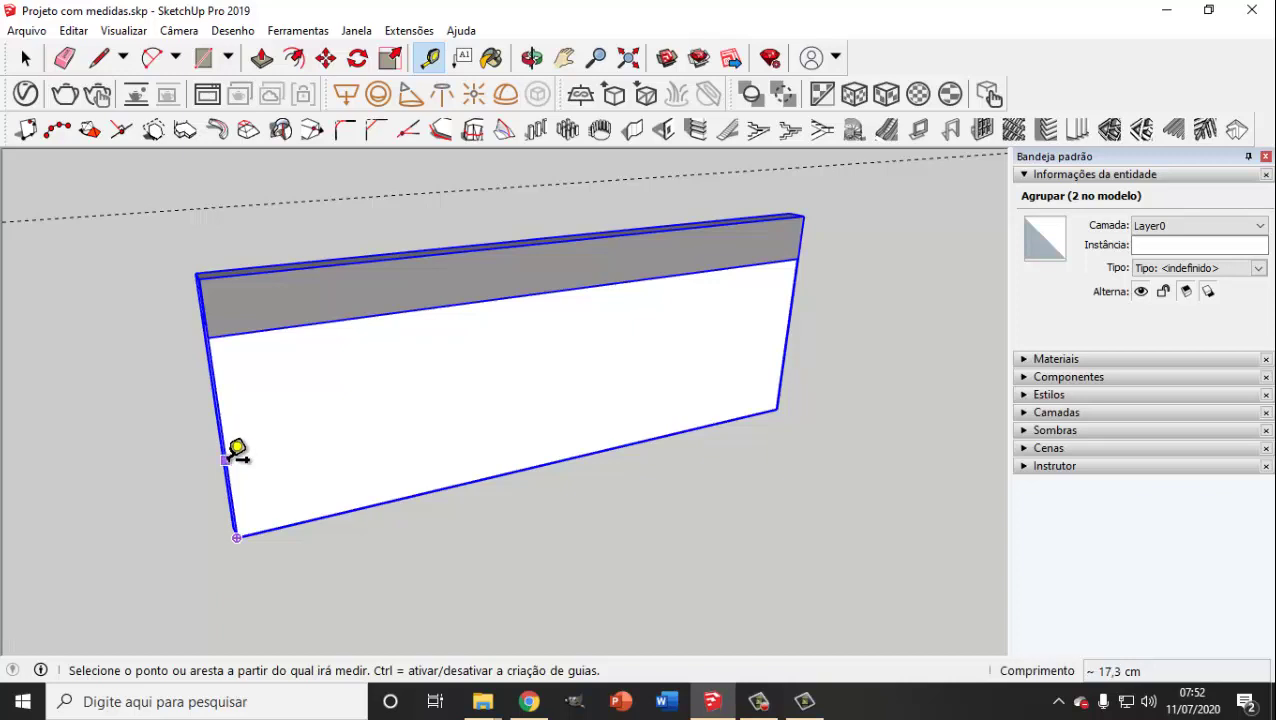
click(226, 459)
text(1,8)
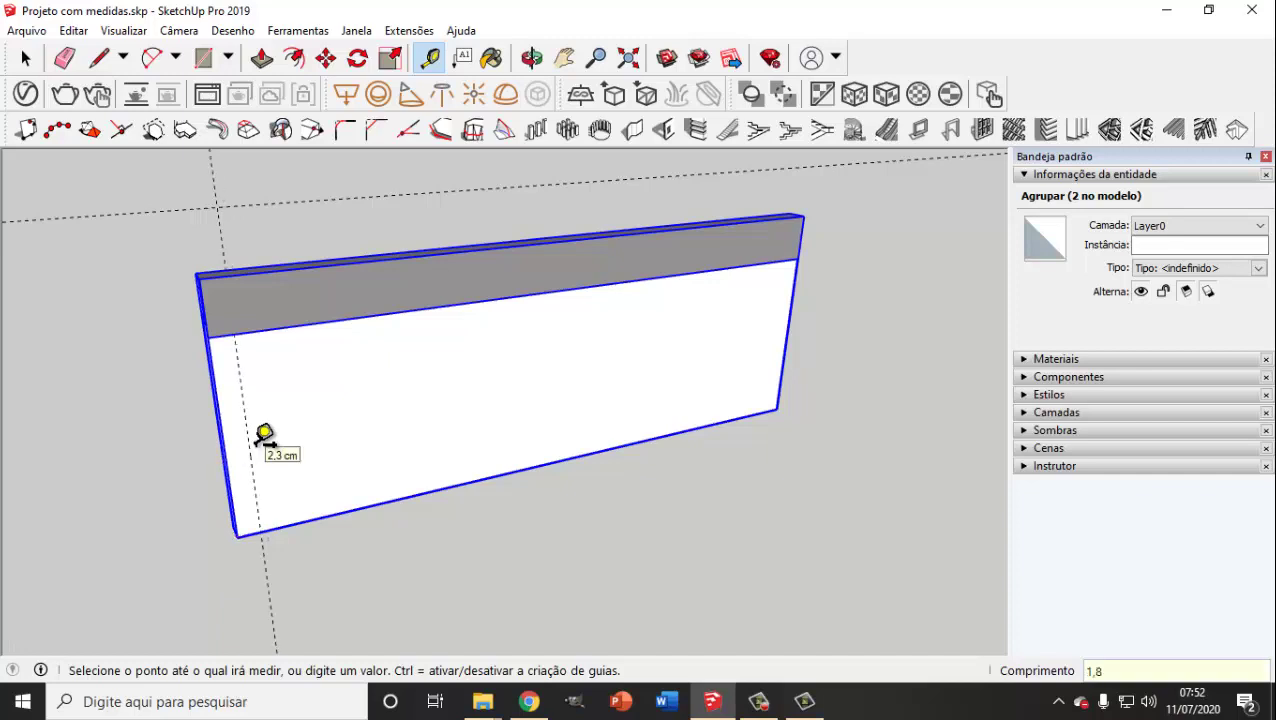
key(Return)
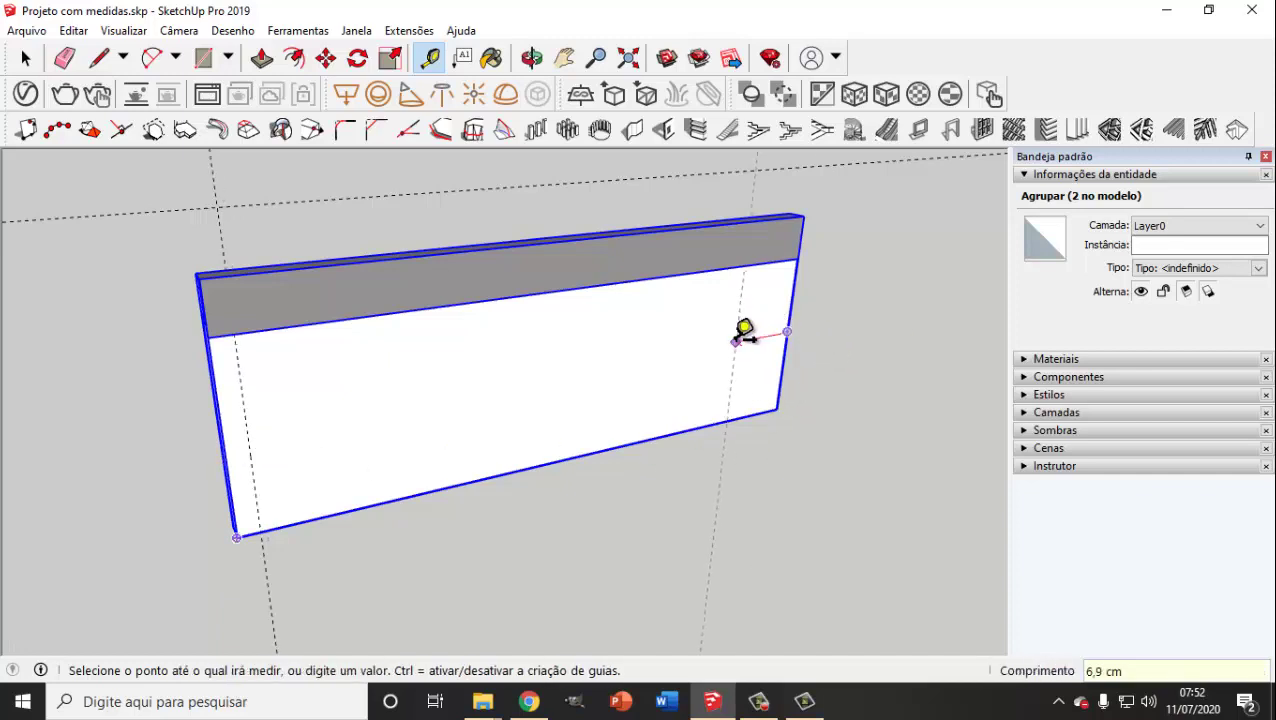
text(8)
key(Return)
Step: Add a guide 2 cm above the drawer front's bottom edge and measure its short edge
click(522, 468)
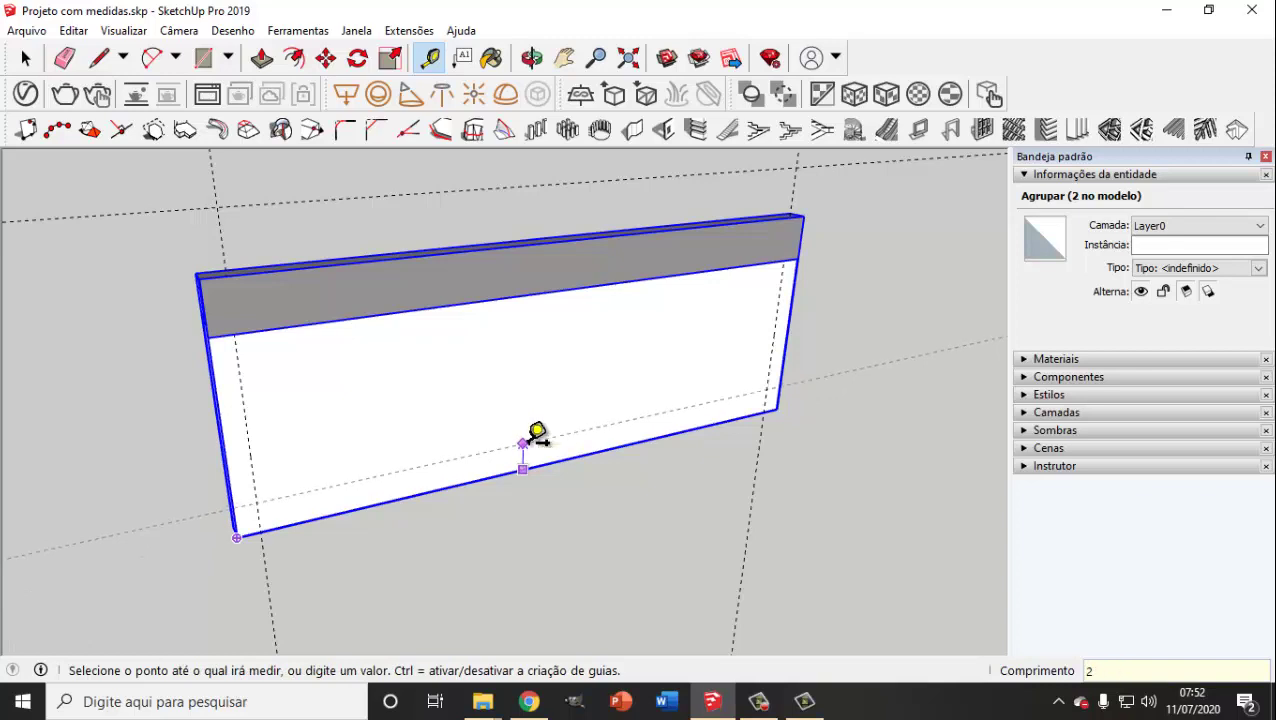
key(Return)
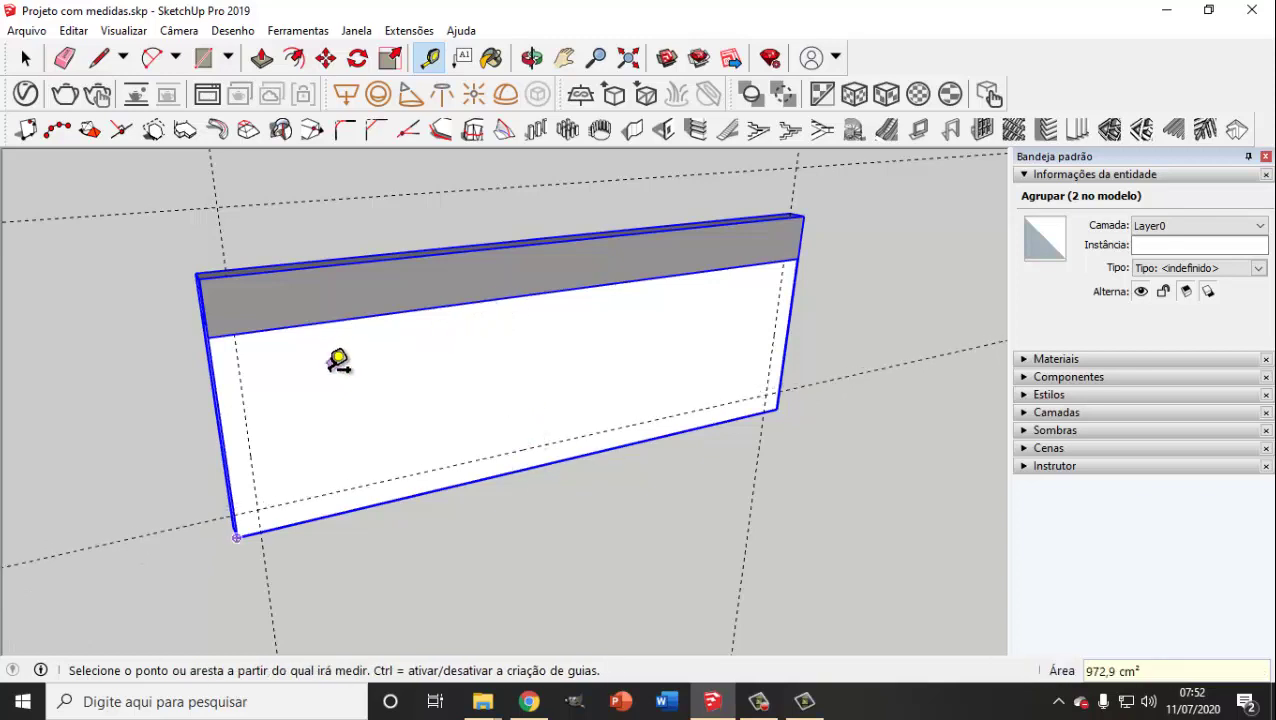
mouse_move(338, 360)
middle_down()
mouse_move(424, 348)
mouse_move(323, 410)
middle_up()
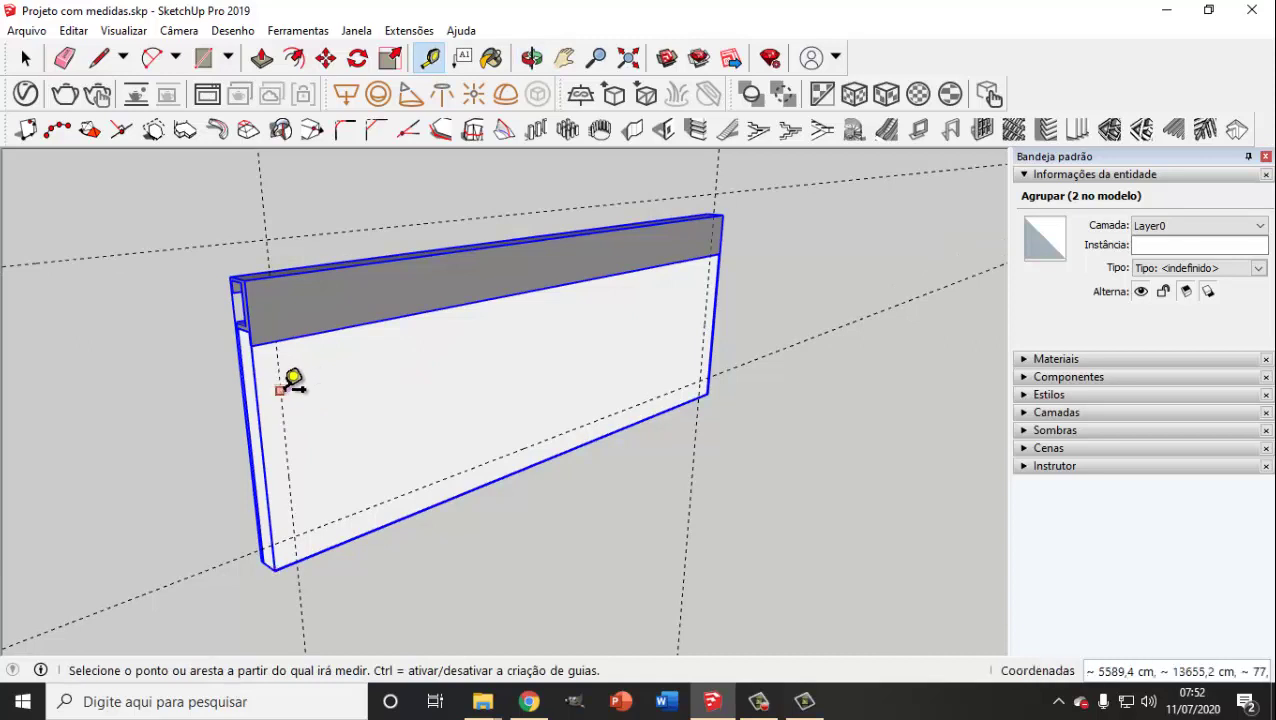
click(280, 390)
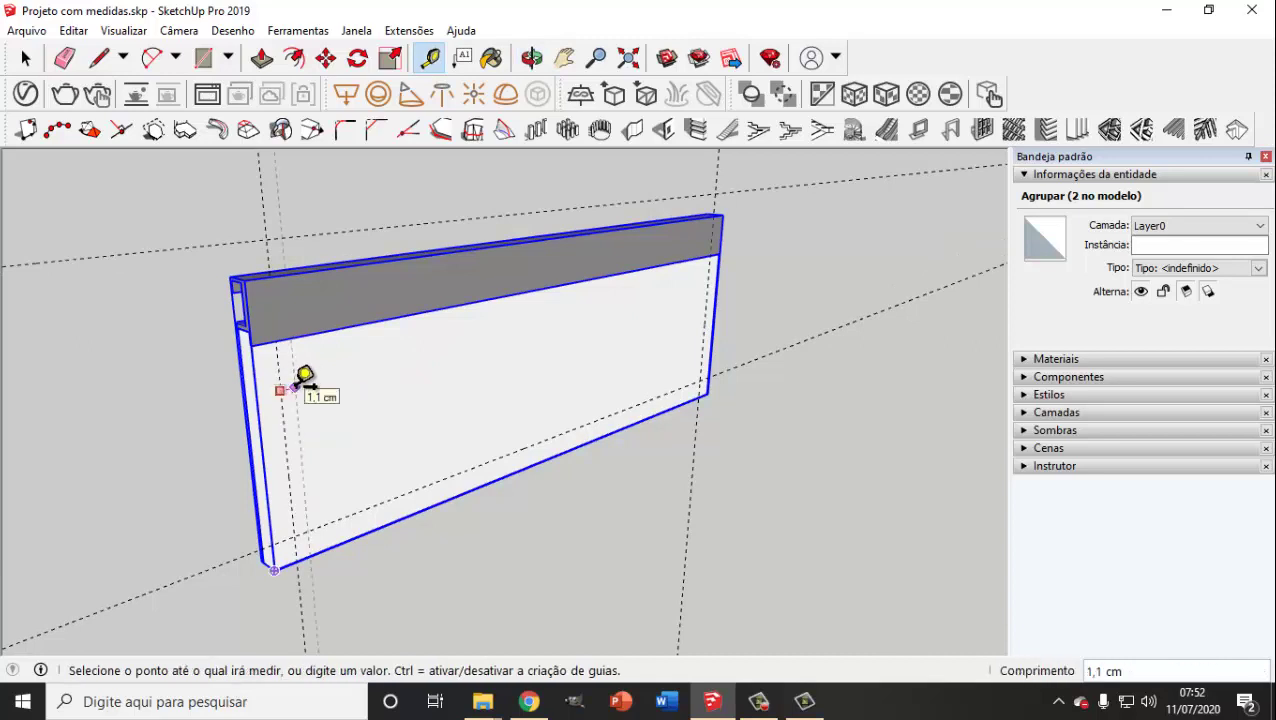
click(285, 387)
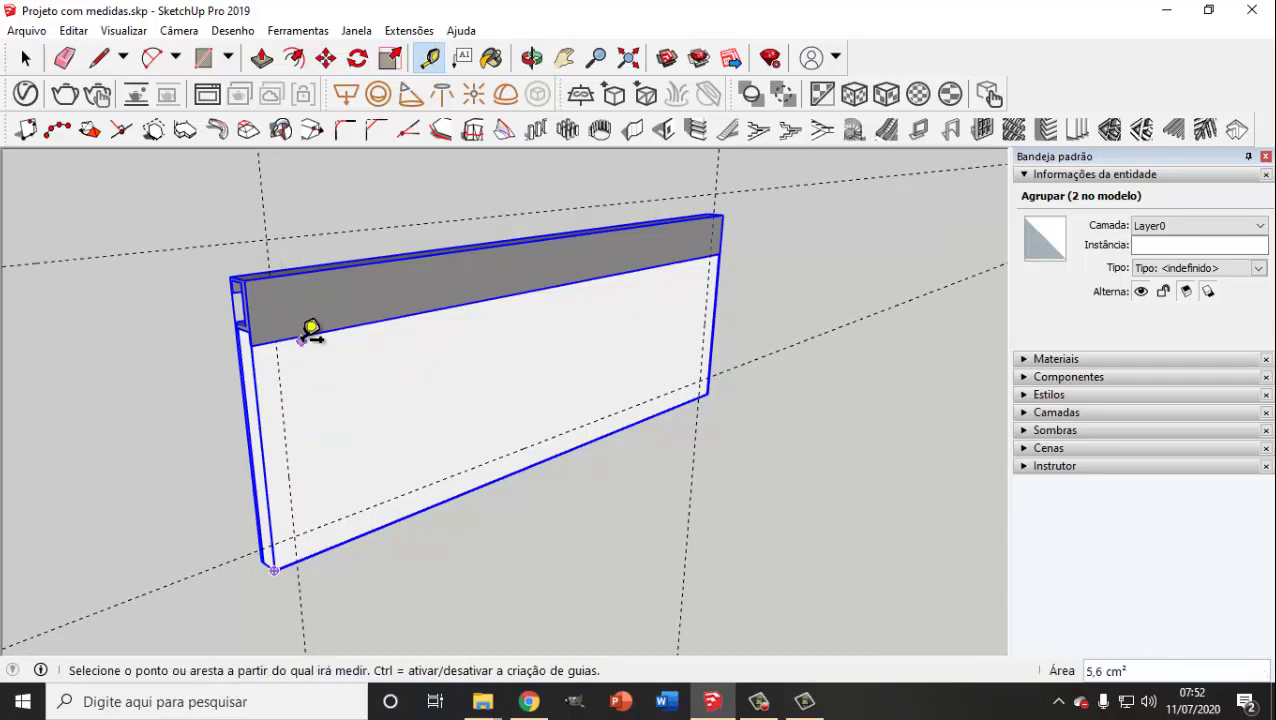
middle_drag(273, 370, 315, 290)
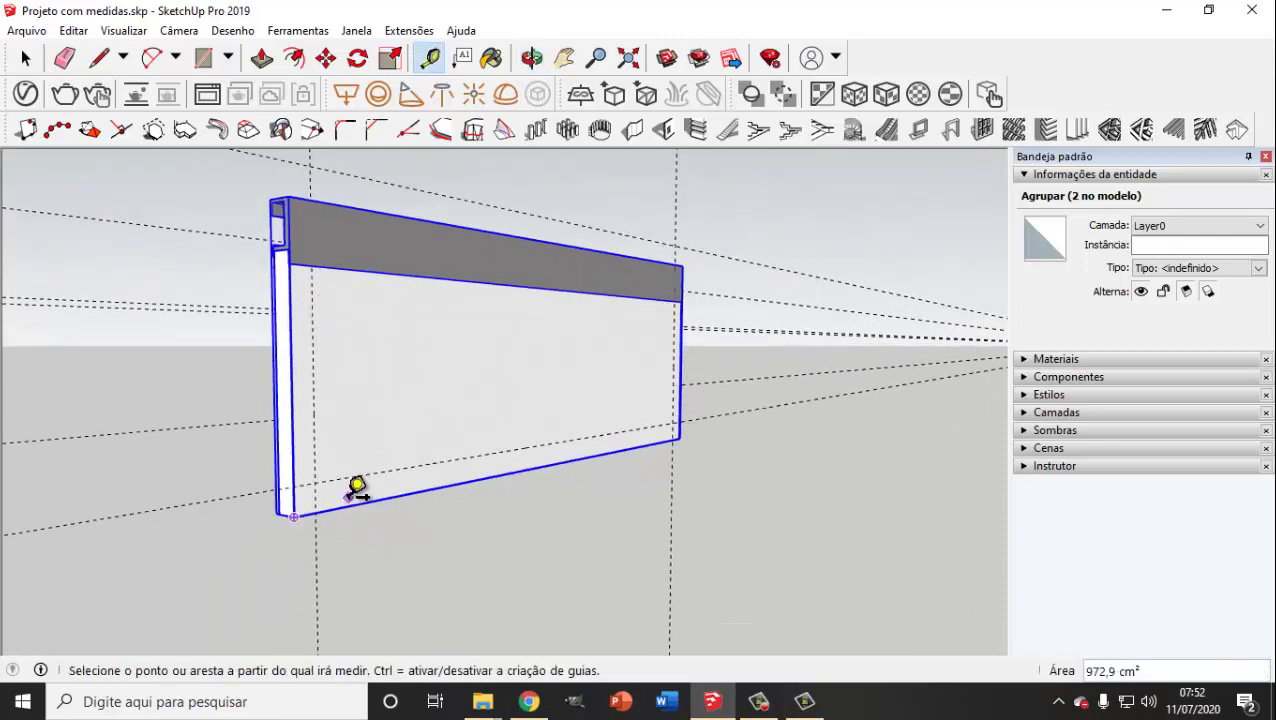
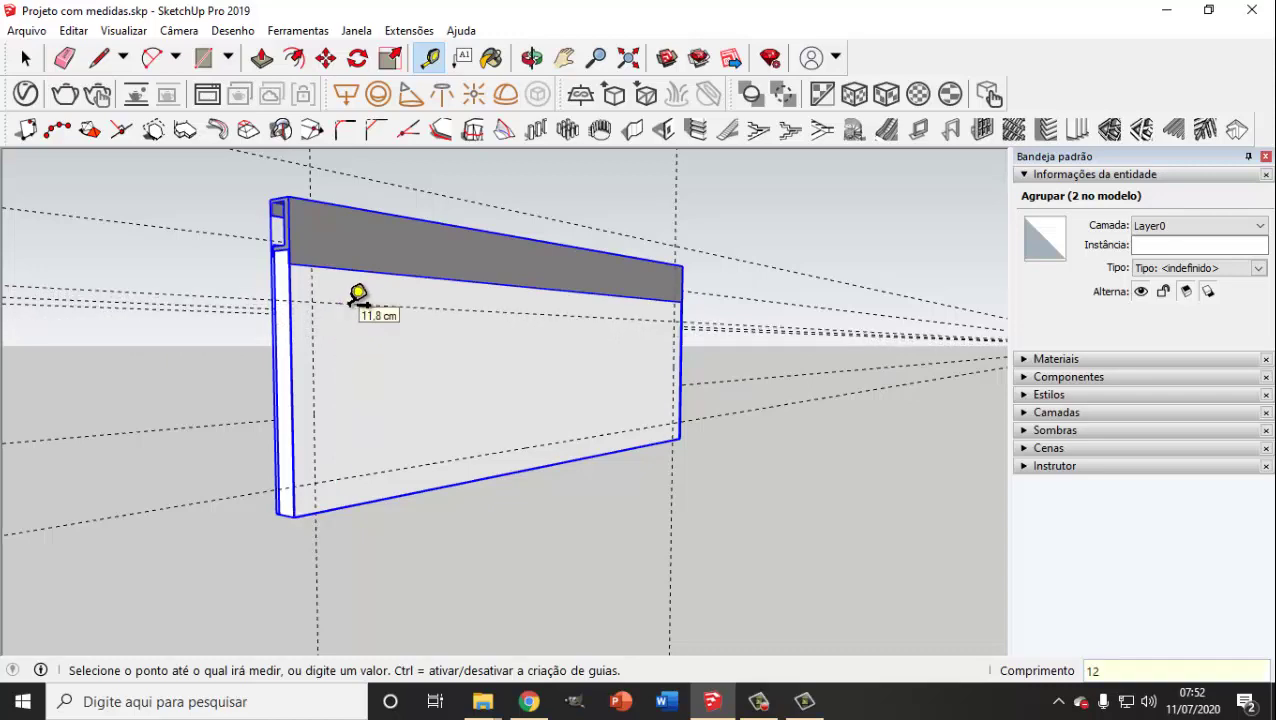
Step: Draw a 1,5 × 12 cm rectangle on the front panel as the side board profile
mouse_move(370, 347)
middle_down()
mouse_move(319, 379)
mouse_move(288, 370)
middle_up()
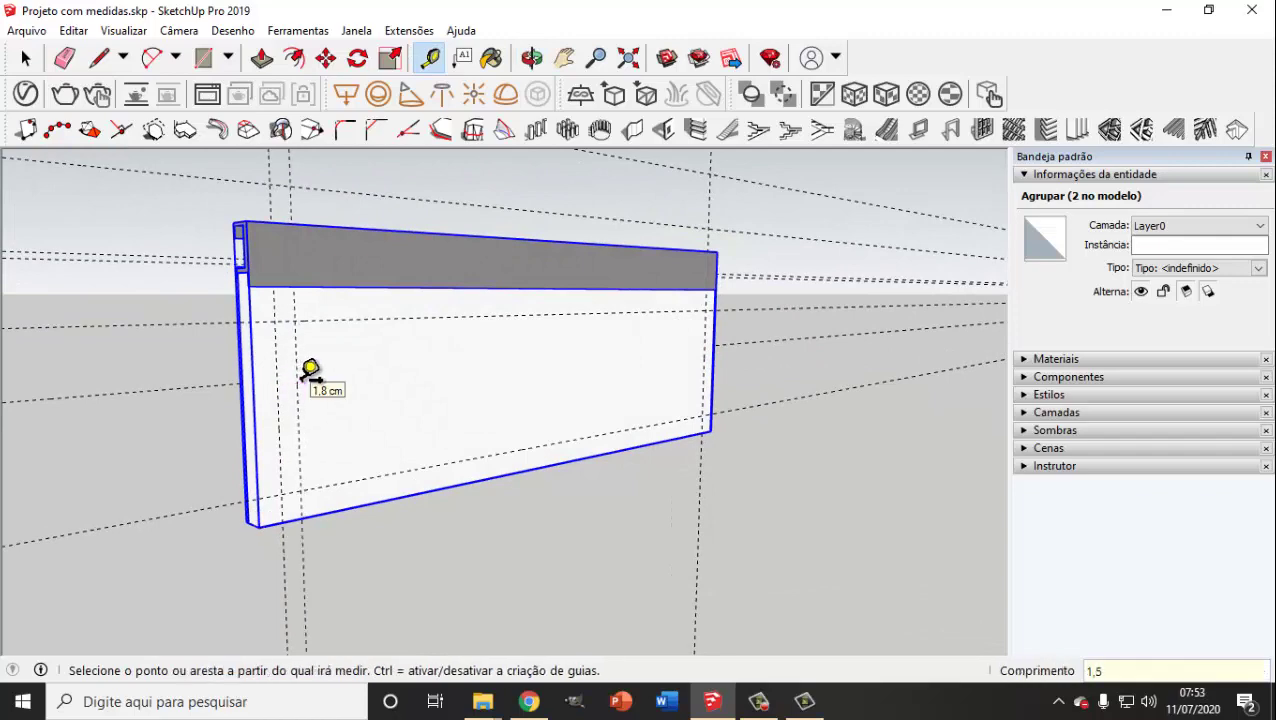
mouse_move(310, 370)
middle_down()
mouse_move(313, 407)
mouse_move(290, 400)
middle_up()
key(space)
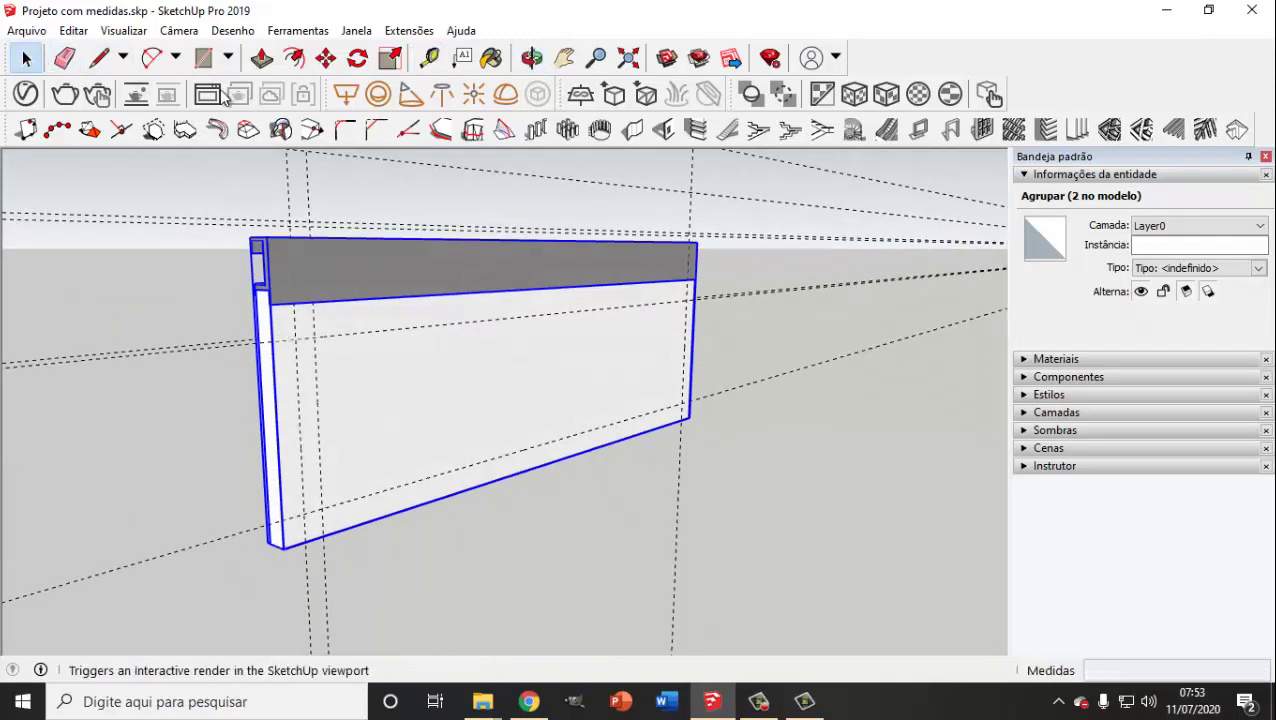
click(295, 339)
click(322, 506)
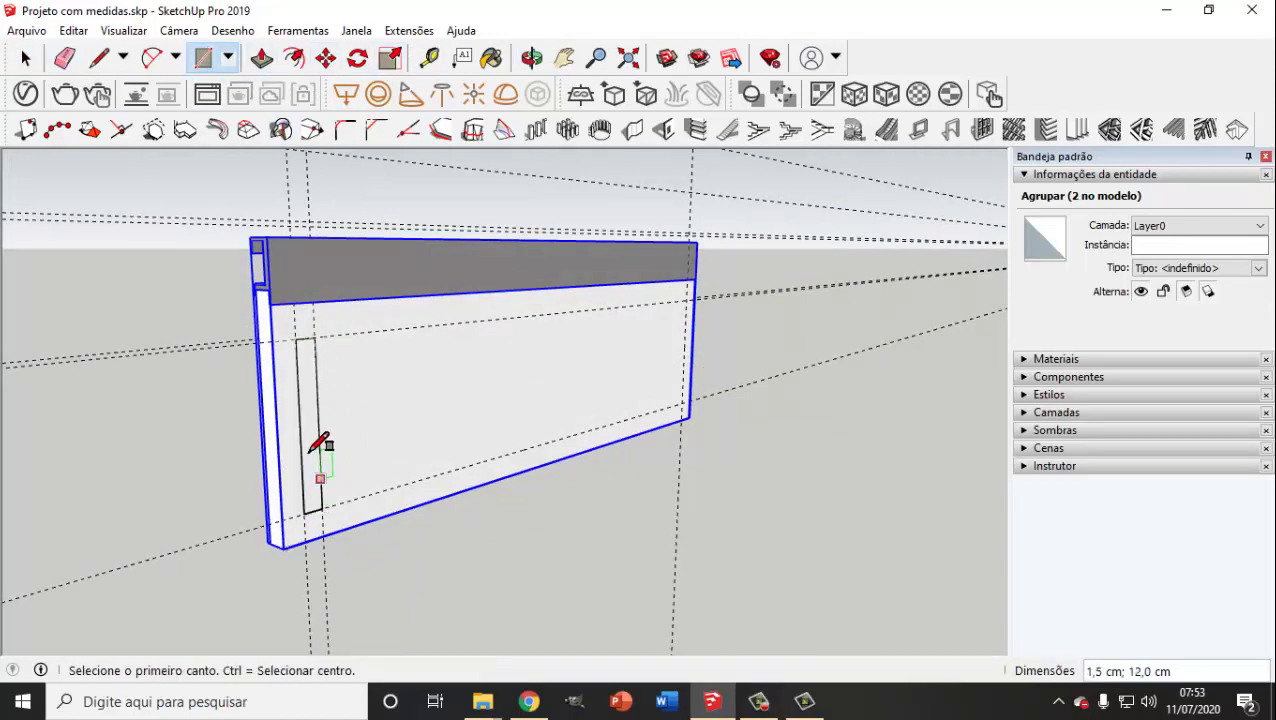
Step: Push/Pull the profile 55 cm back to form the side board
middle_drag(242, 251, 330, 260)
click(261, 57)
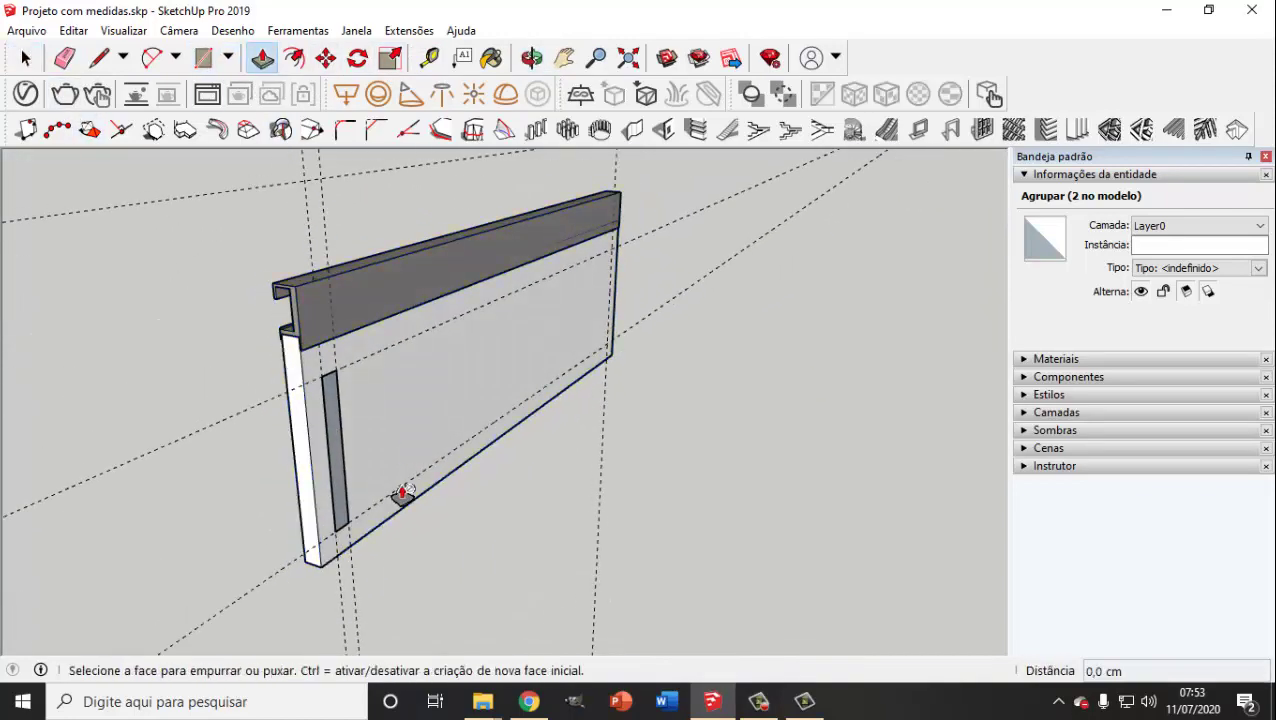
click(357, 478)
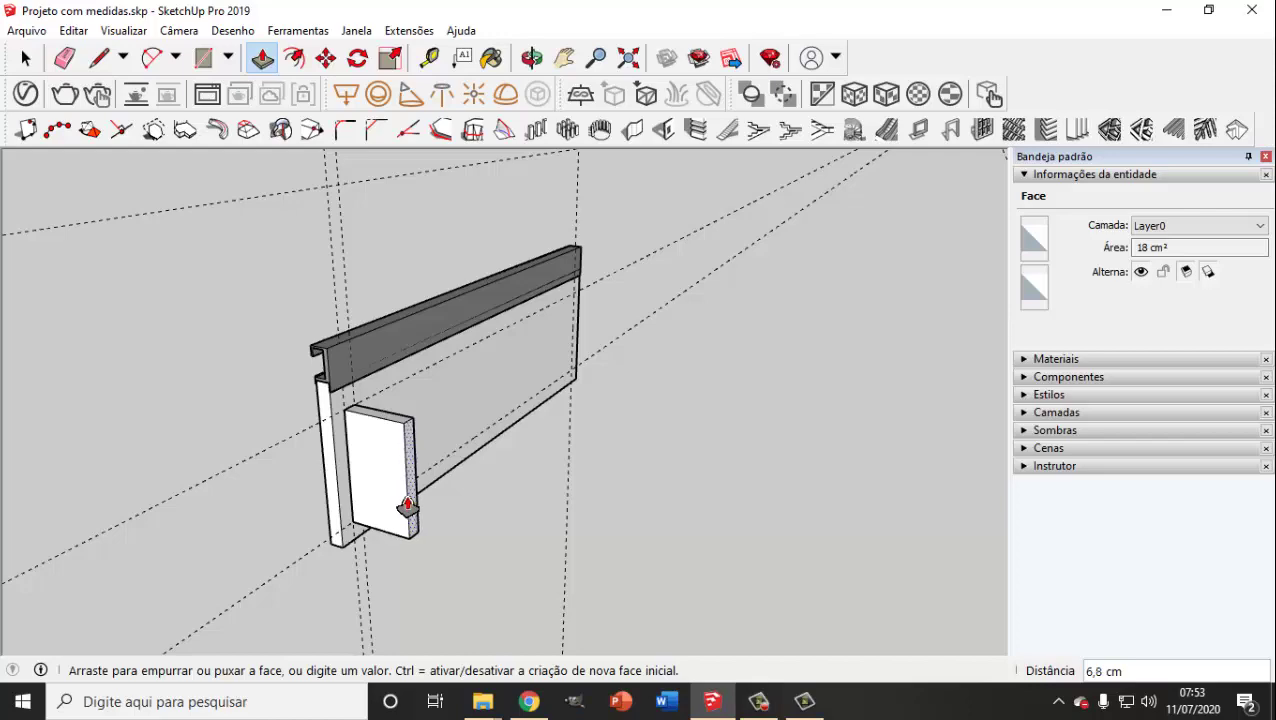
text(55)
key(Return)
Step: Select the whole side board and make it a group with Criar grupo
click(26, 57)
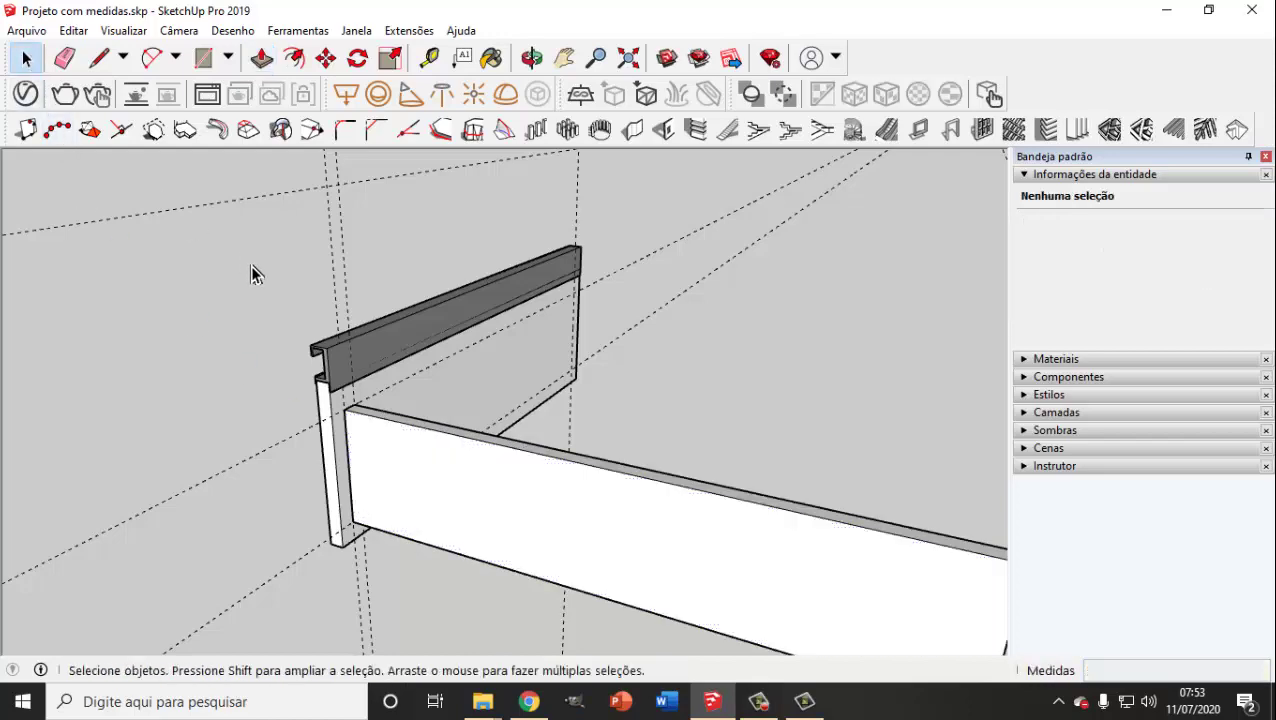
scroll(447, 362, down, 5)
middle_drag(447, 362, 436, 248)
scroll(431, 385, up, 4)
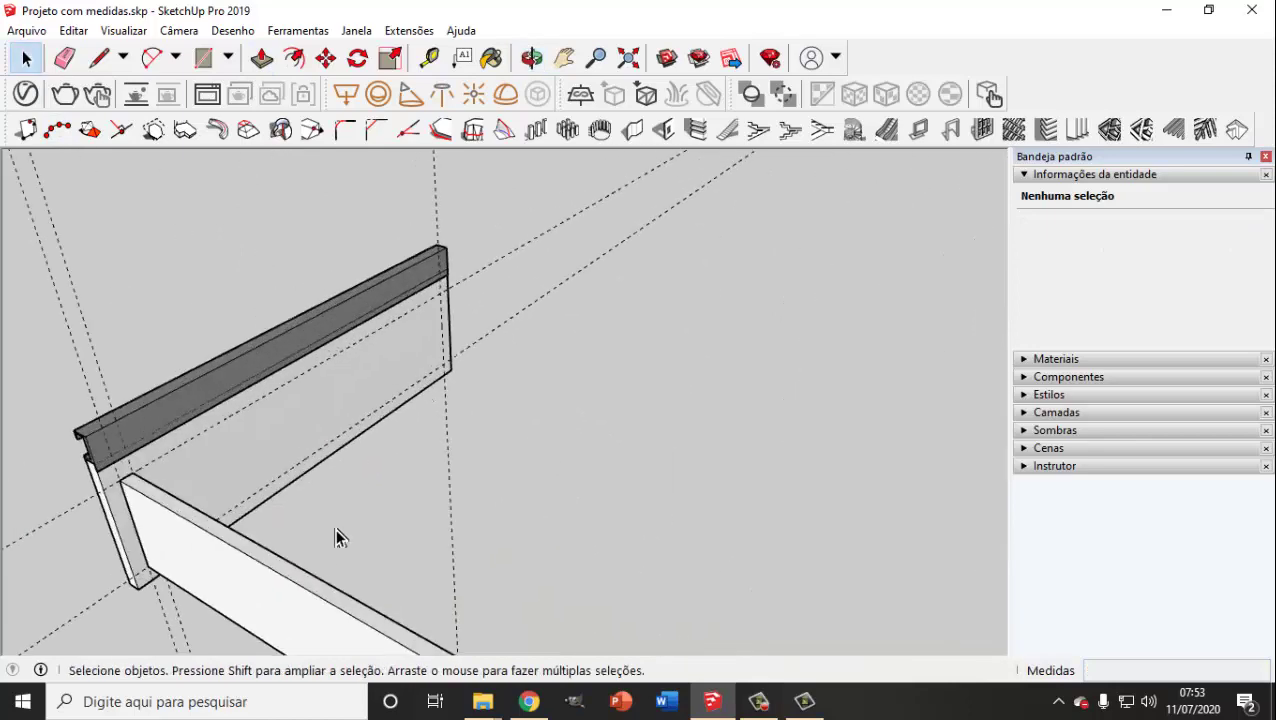
scroll(336, 537, down, 1)
triple_click(396, 577)
right_click(398, 562)
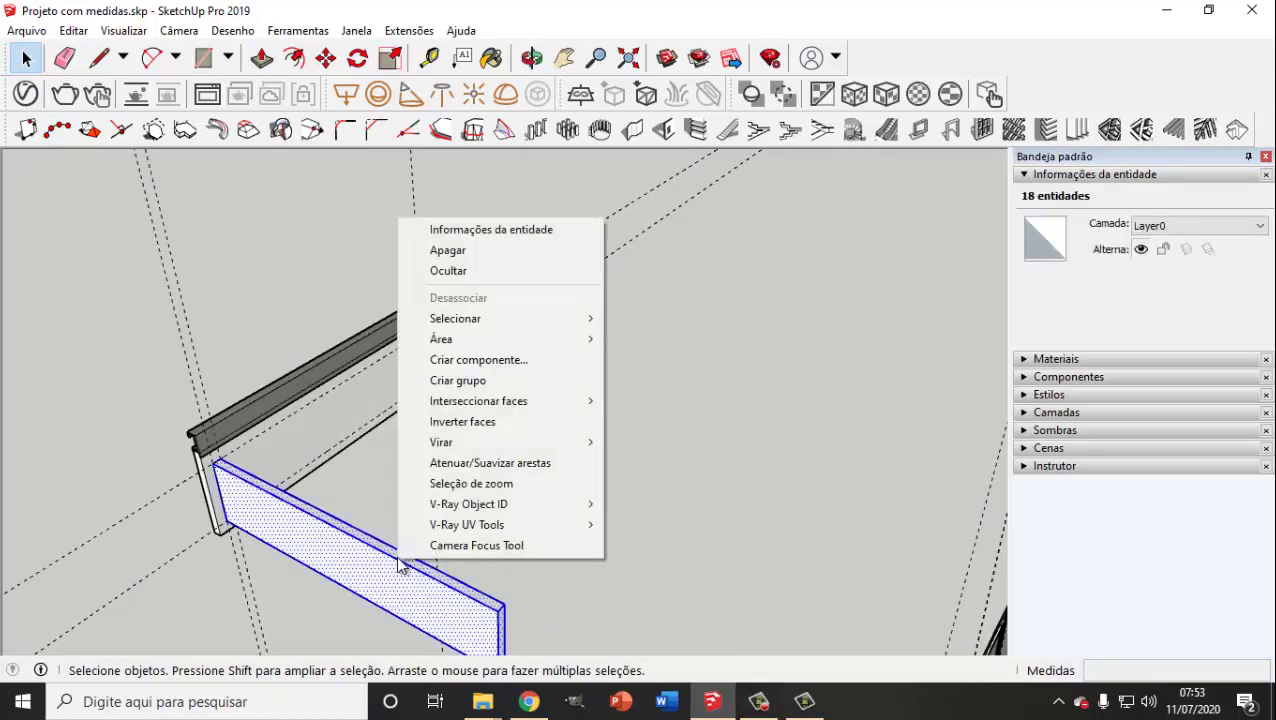
click(462, 380)
Step: Copy the grouped side board with Move and Ctrl to the front panel's opposite end
middle_drag(527, 450, 272, 476)
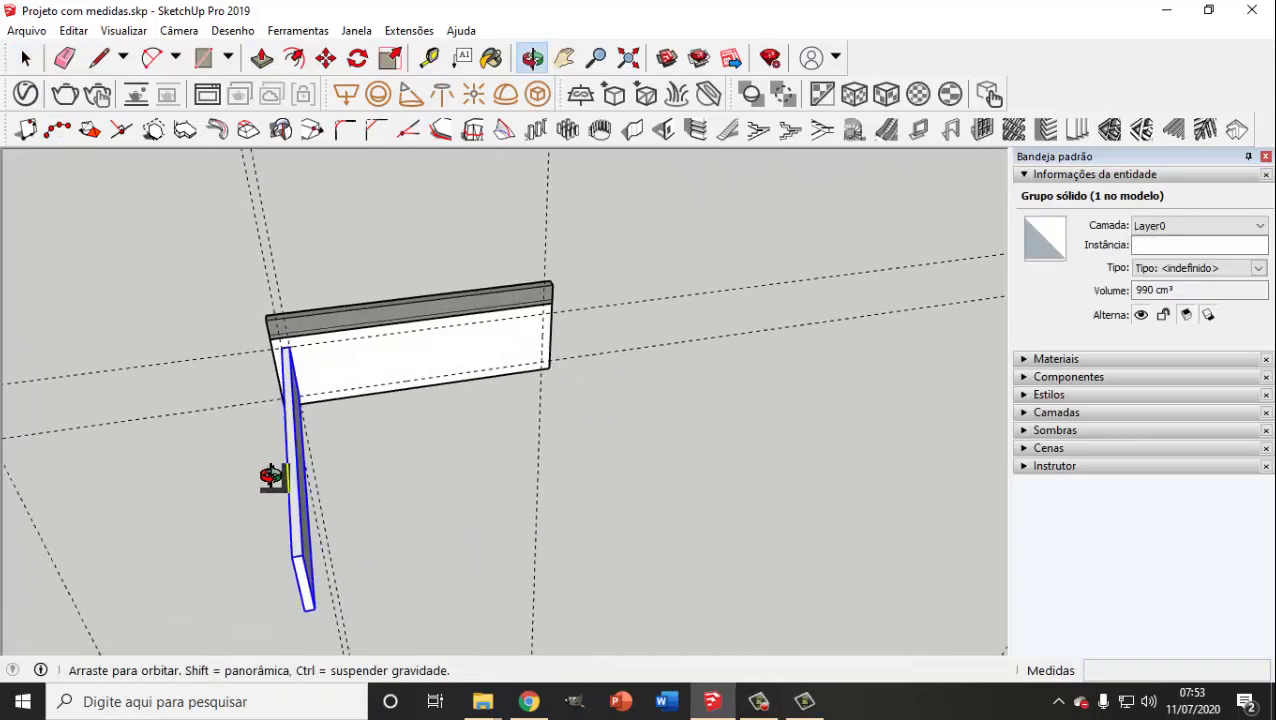
scroll(342, 382, up, 2)
scroll(342, 382, up, 1)
click(326, 57)
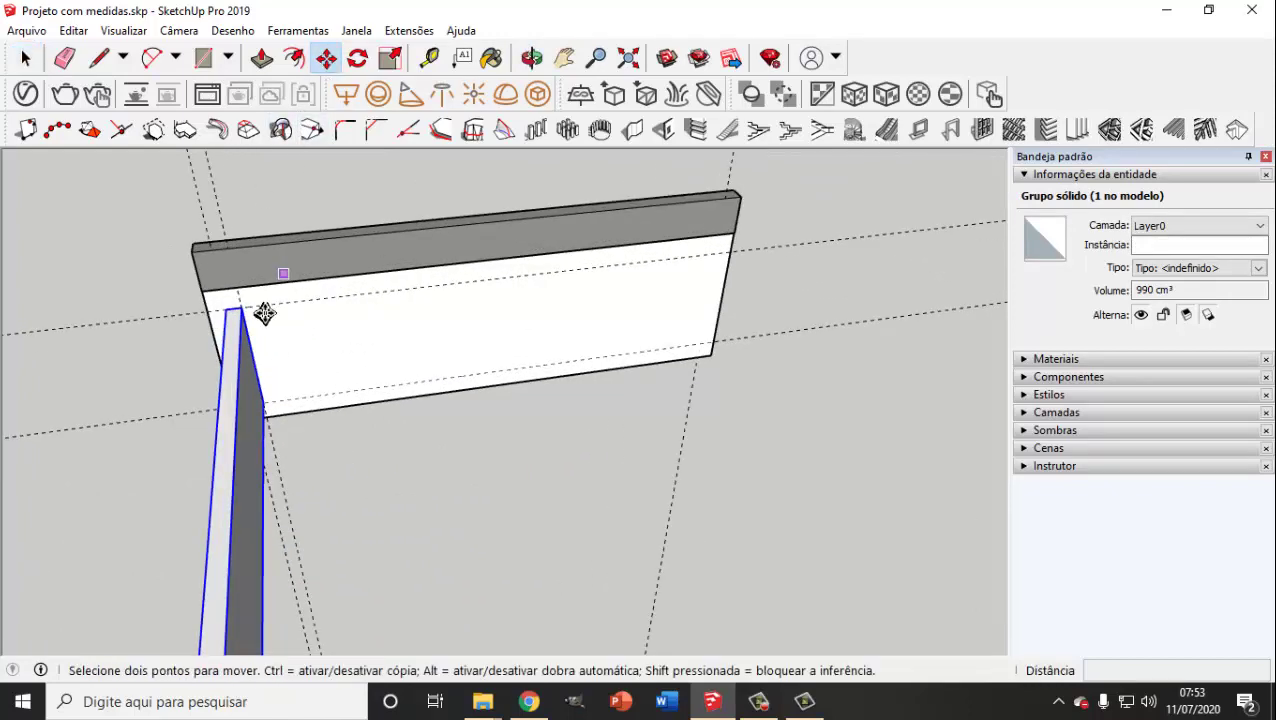
click(228, 314)
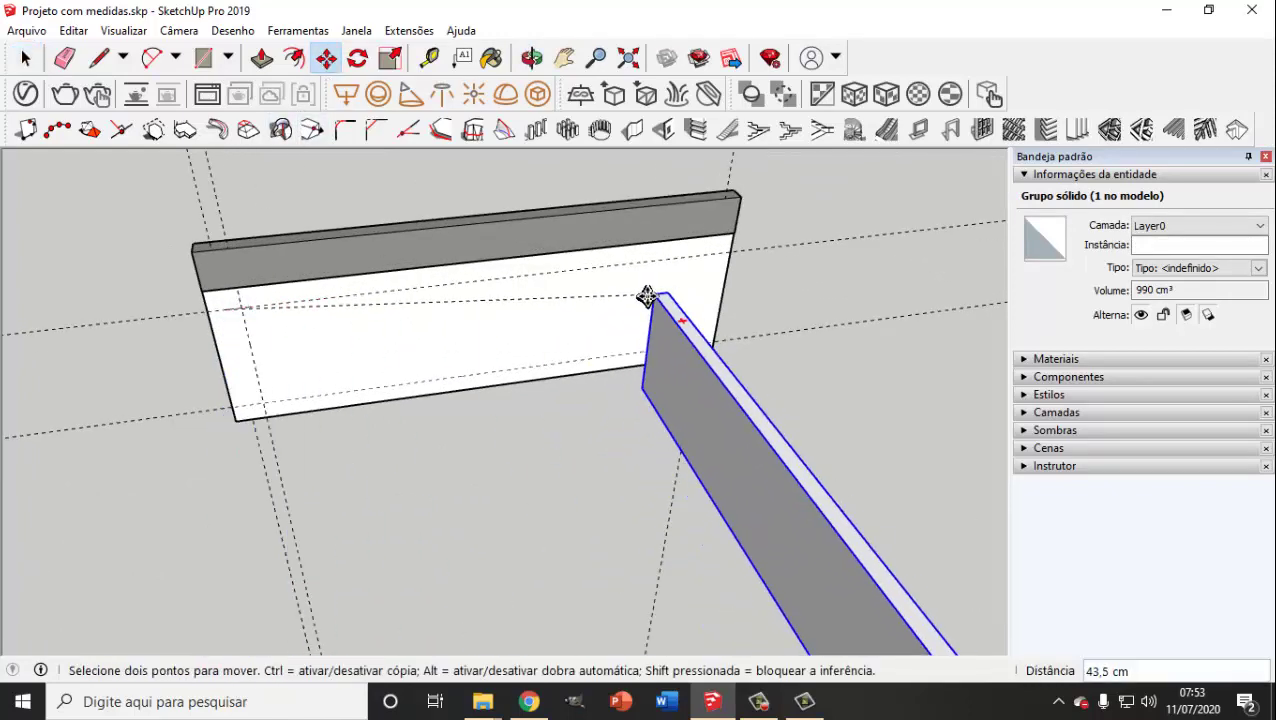
key(Escape)
middle_drag(607, 302, 490, 288)
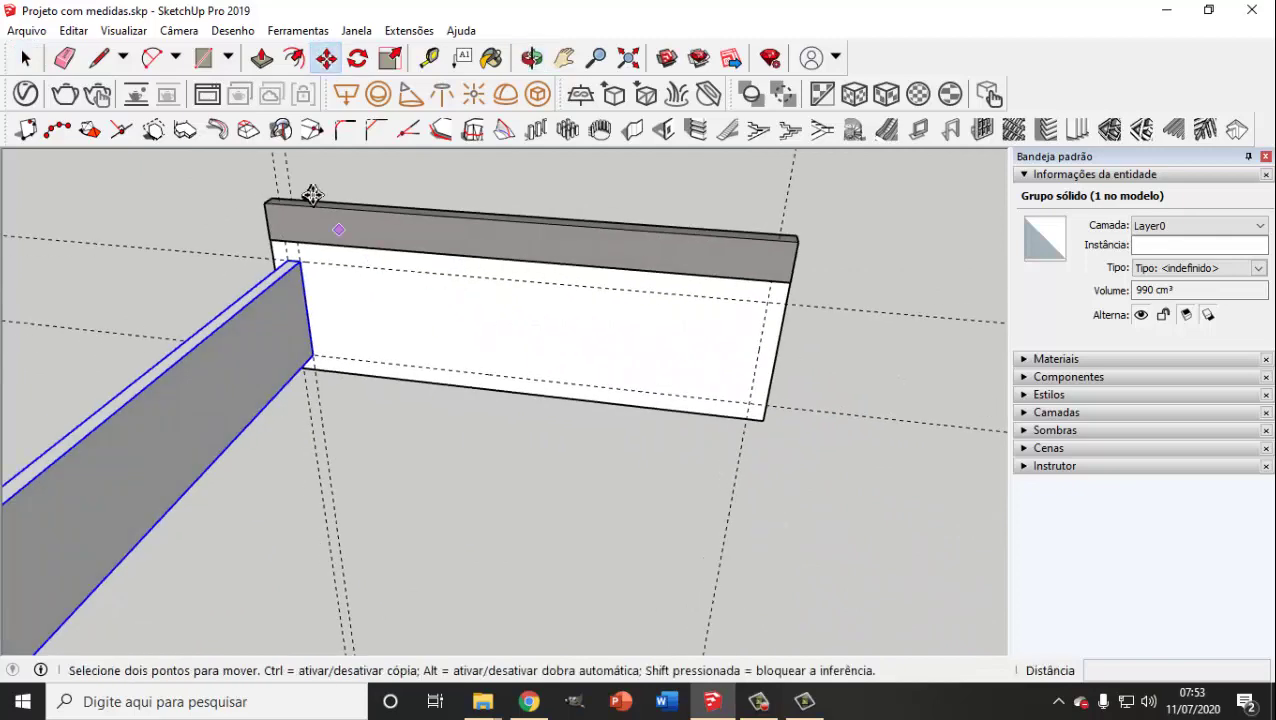
click(298, 263)
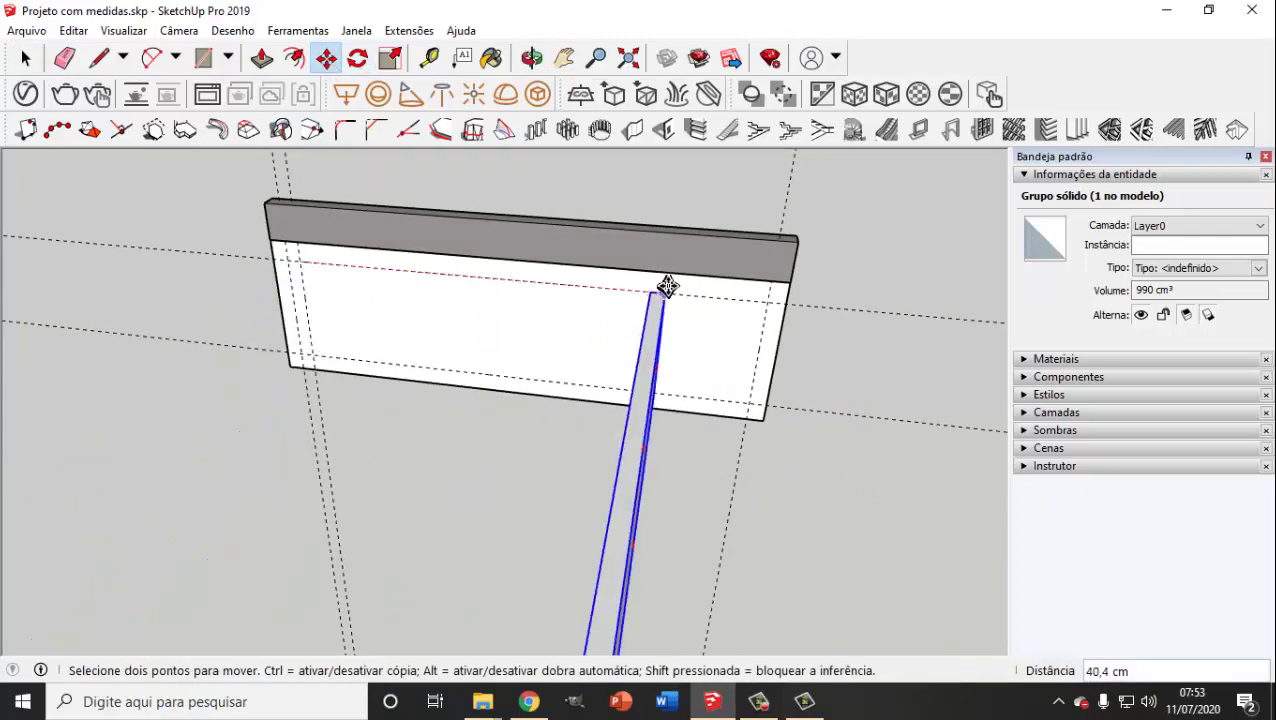
key(ctrl)
click(762, 303)
scroll(538, 339, down, 3)
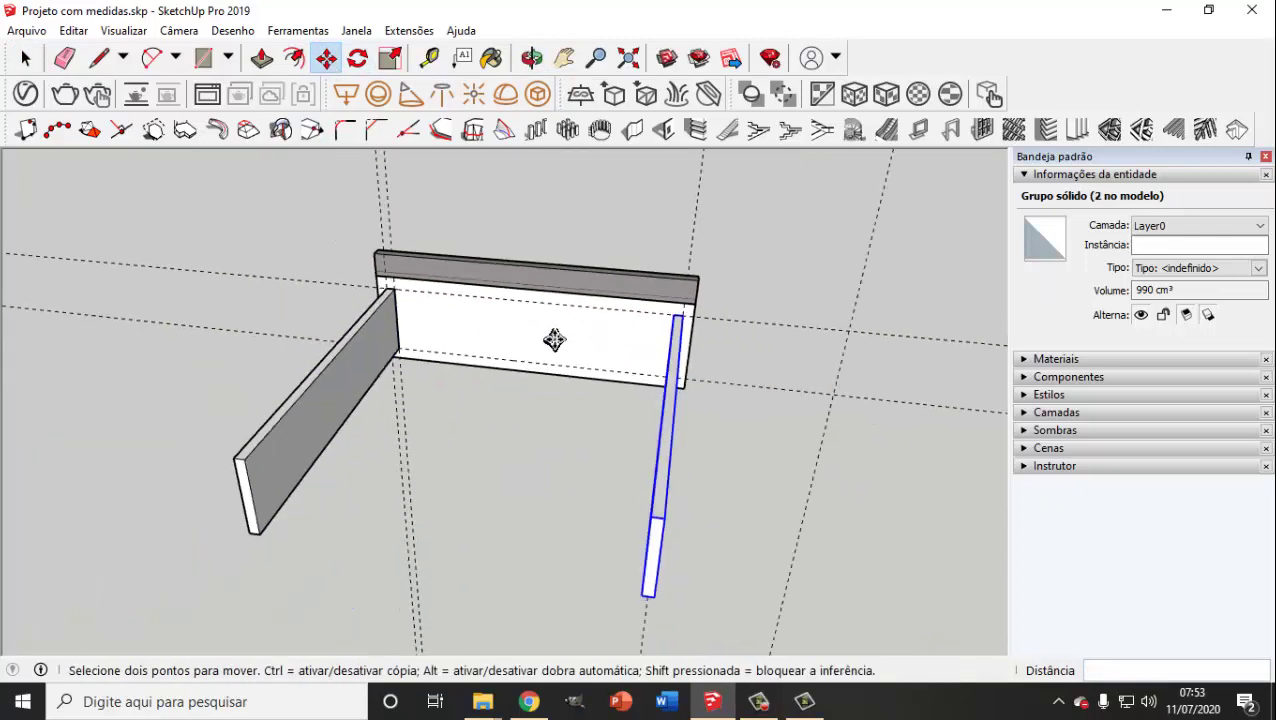
mouse_move(538, 339)
middle_down()
mouse_move(501, 364)
mouse_move(662, 362)
mouse_move(515, 384)
mouse_move(715, 403)
middle_up()
scroll(607, 419, up, 3)
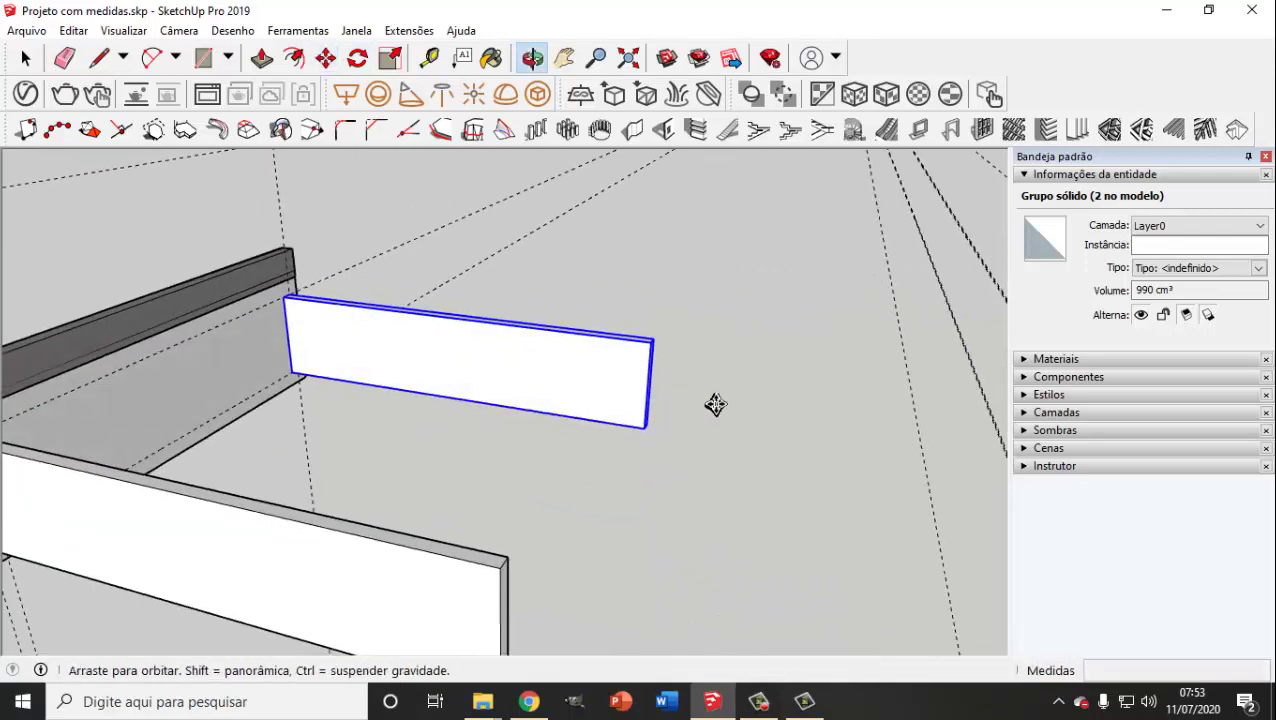
Step: Draw a 12 × 1,5 cm rectangle on the end of the side board
click(203, 58)
middle_drag(456, 319, 561, 341)
scroll(612, 295, up, 3)
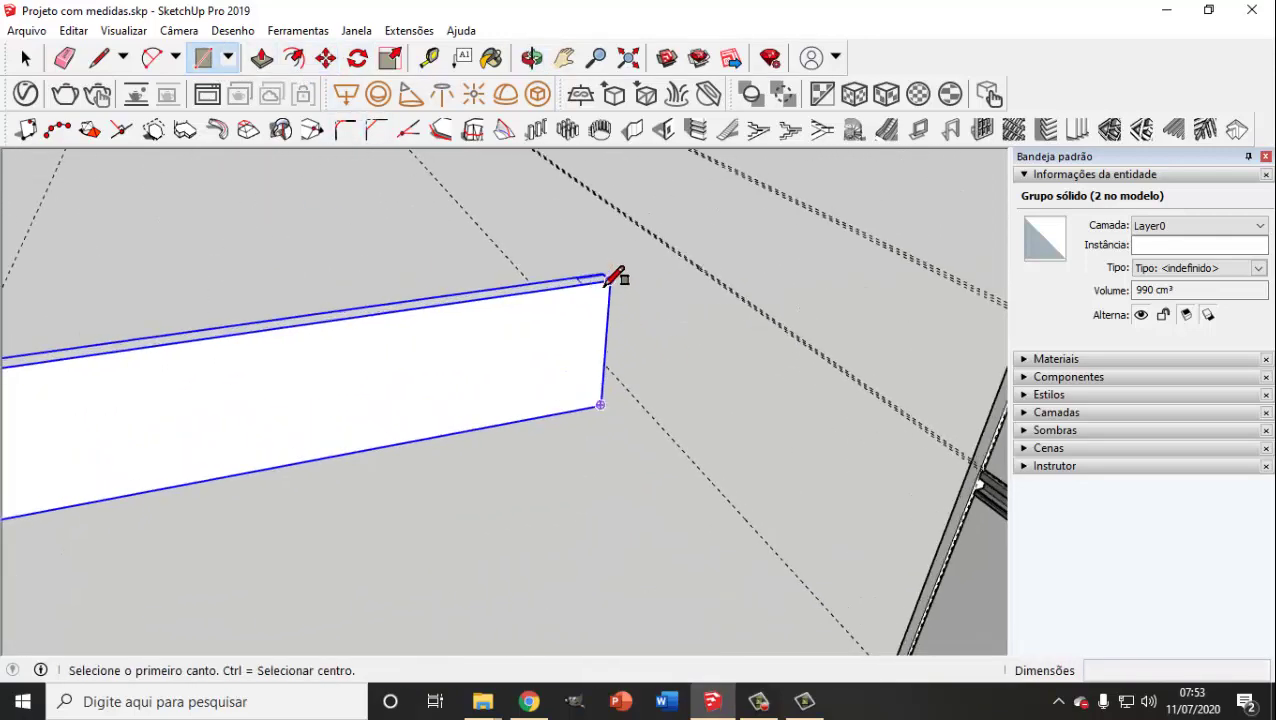
click(608, 280)
text(12;1,5)
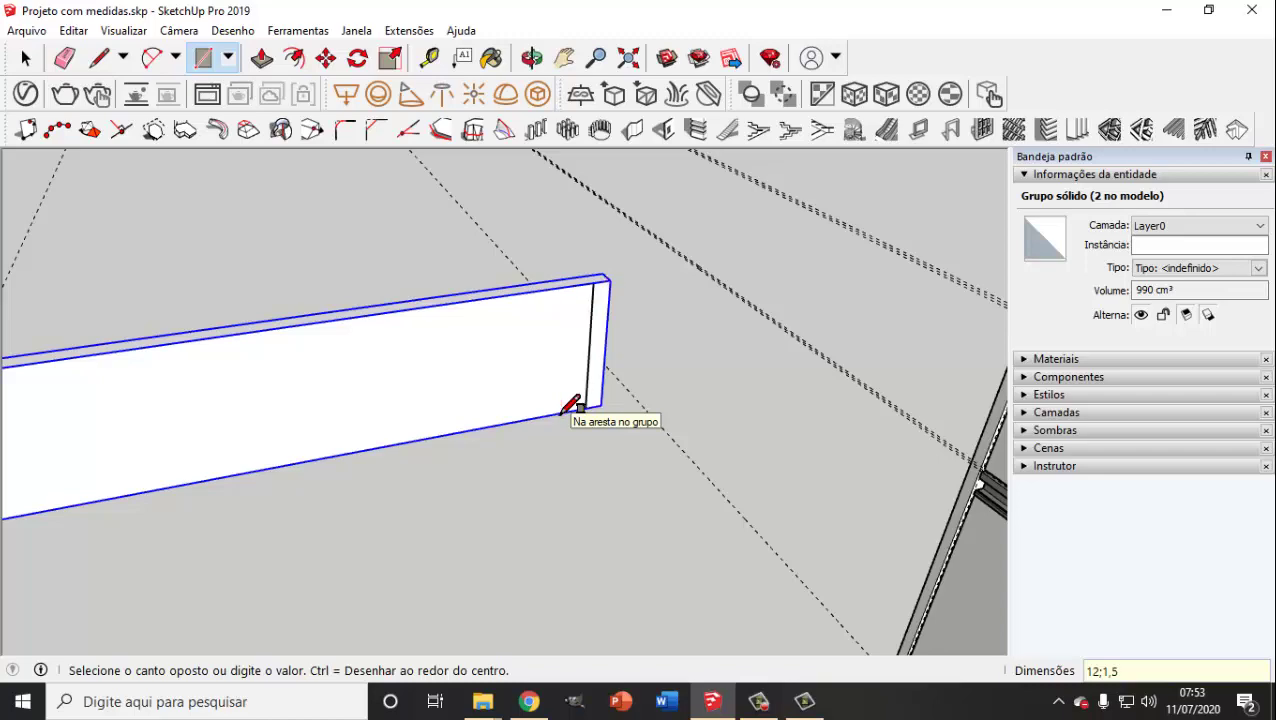
click(27, 60)
Step: Push/Pull the end rectangle across to the other side board to form the back board
middle_drag(336, 373, 552, 431)
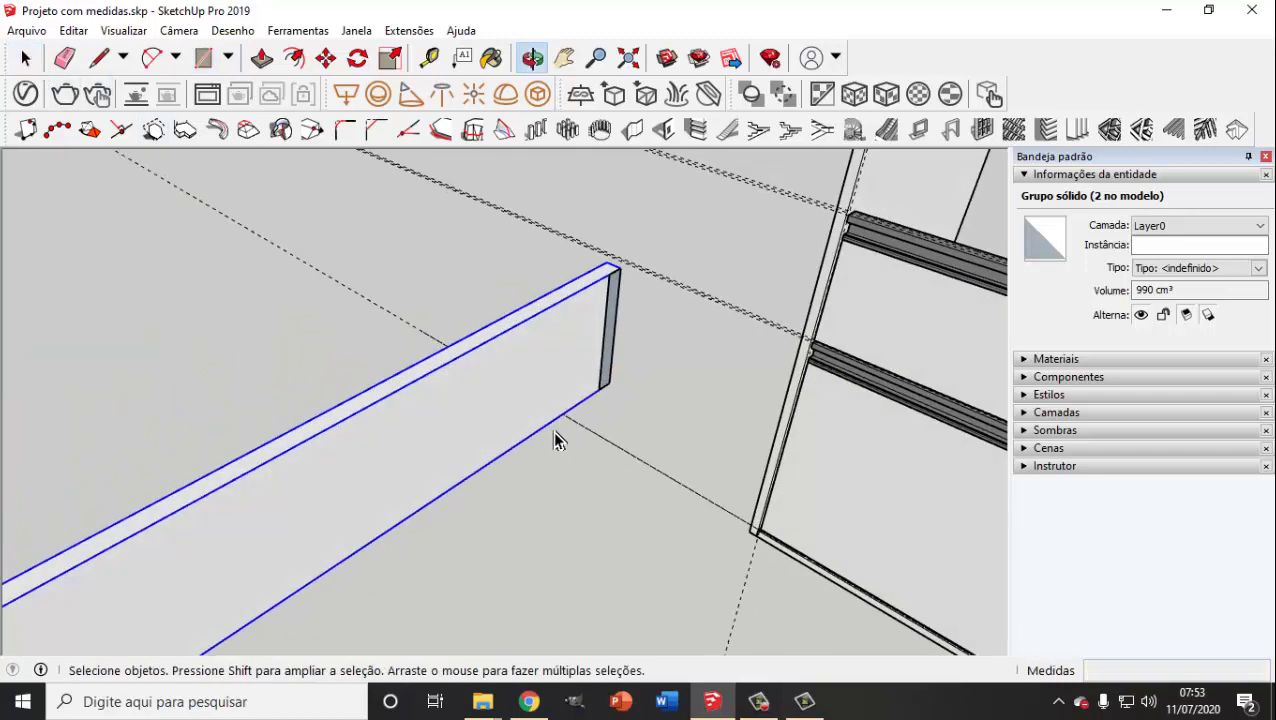
scroll(552, 431, down, 2)
scroll(555, 437, down, 2)
middle_drag(617, 467, 432, 420)
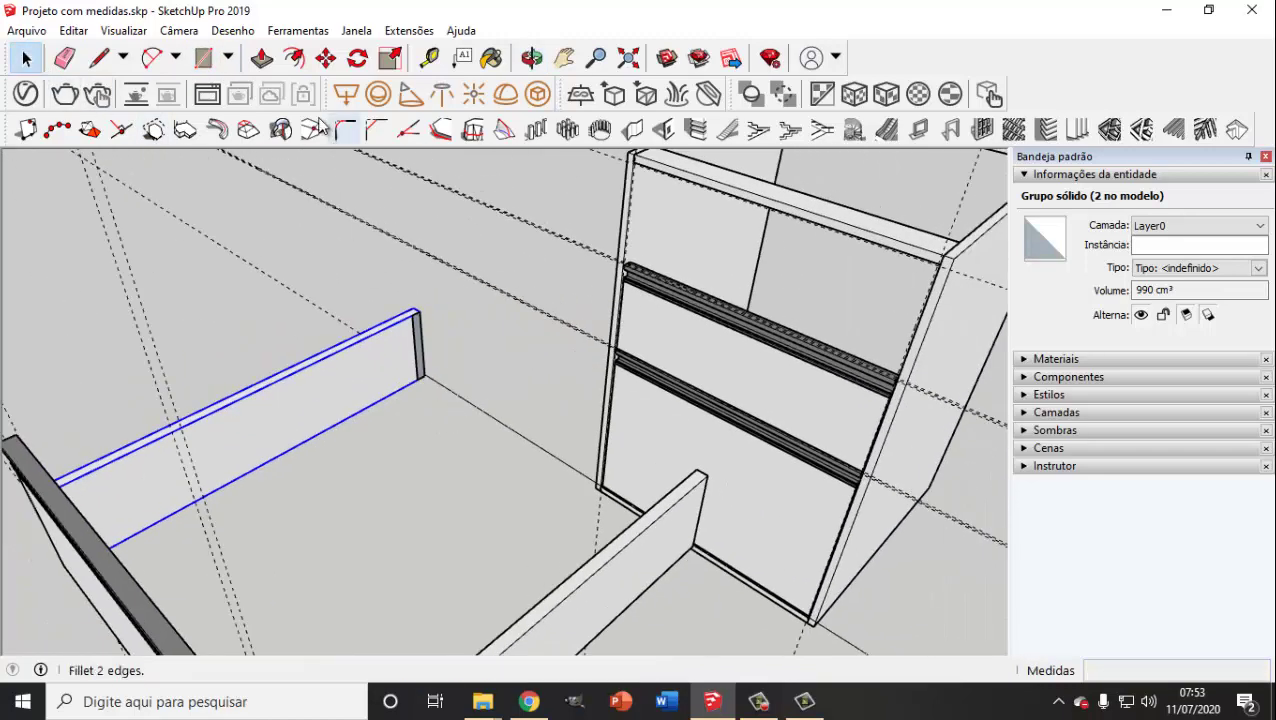
scroll(437, 298, up, 3)
click(427, 367)
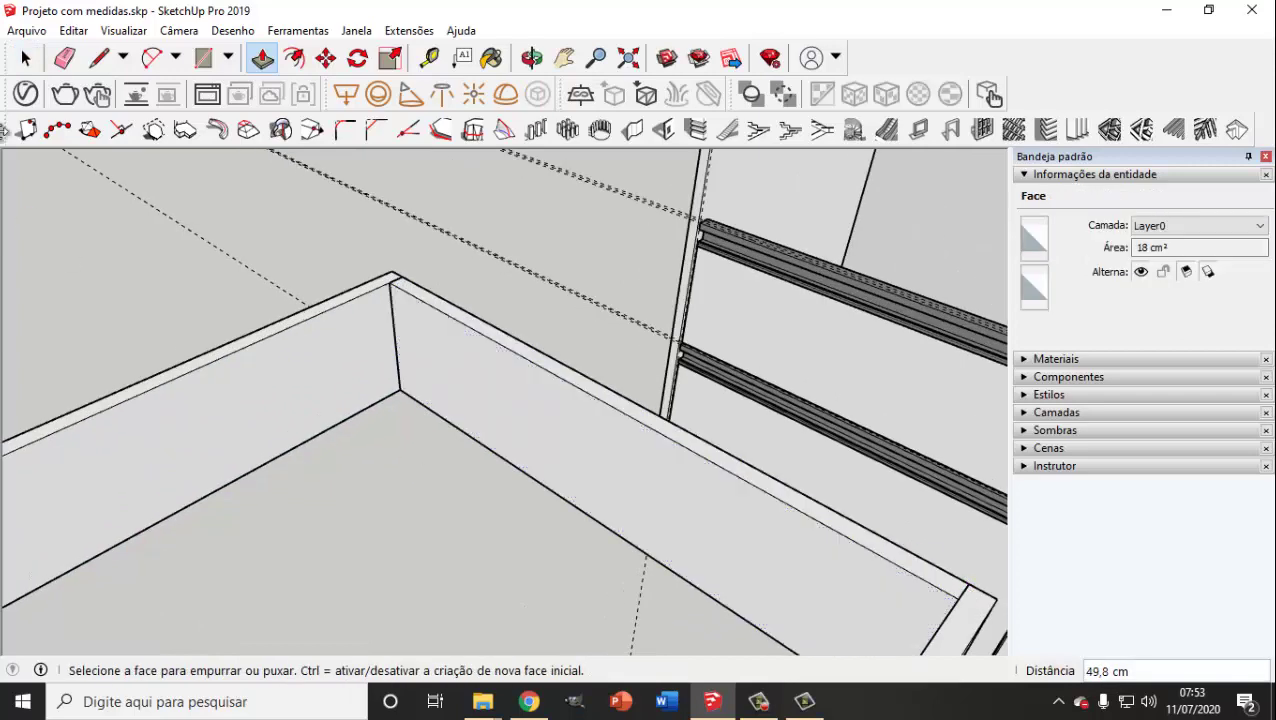
click(27, 60)
Step: Select the back board and make it a group with Criar grupo
click(570, 416)
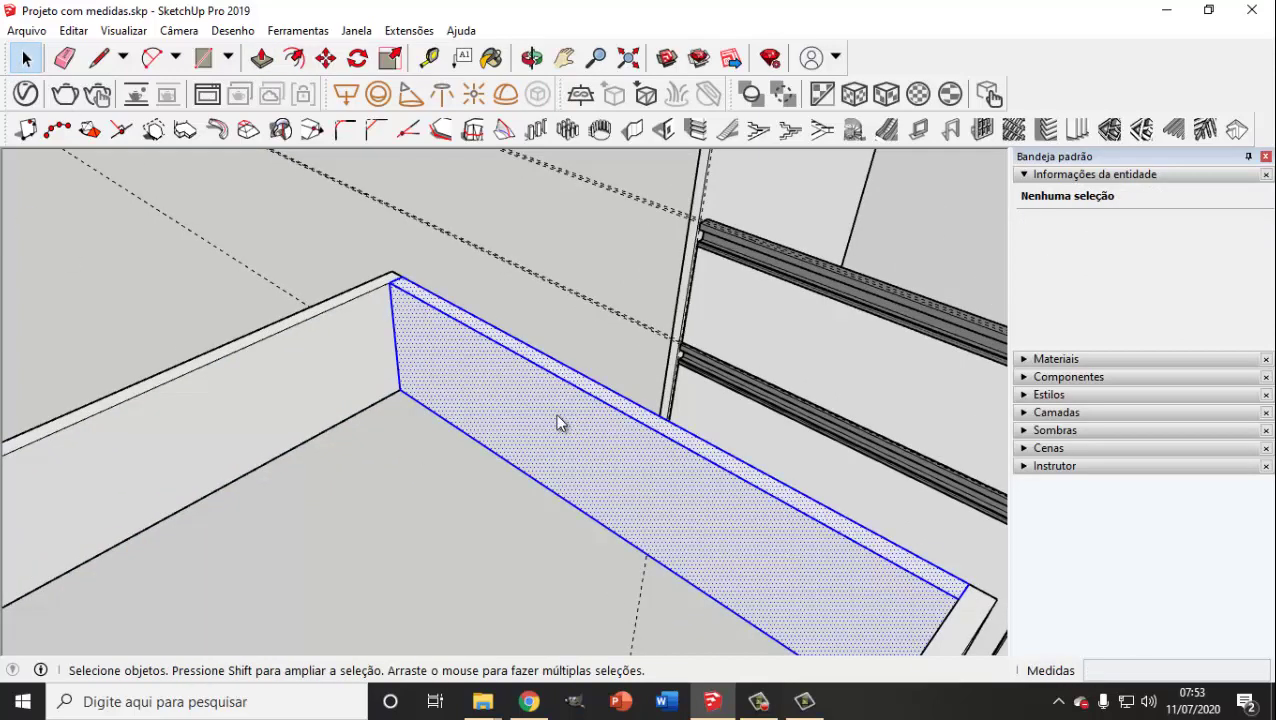
right_click(558, 416)
click(643, 236)
Step: Draw a rectangle spanning the drawer box for the bottom panel
scroll(521, 384, down, 3)
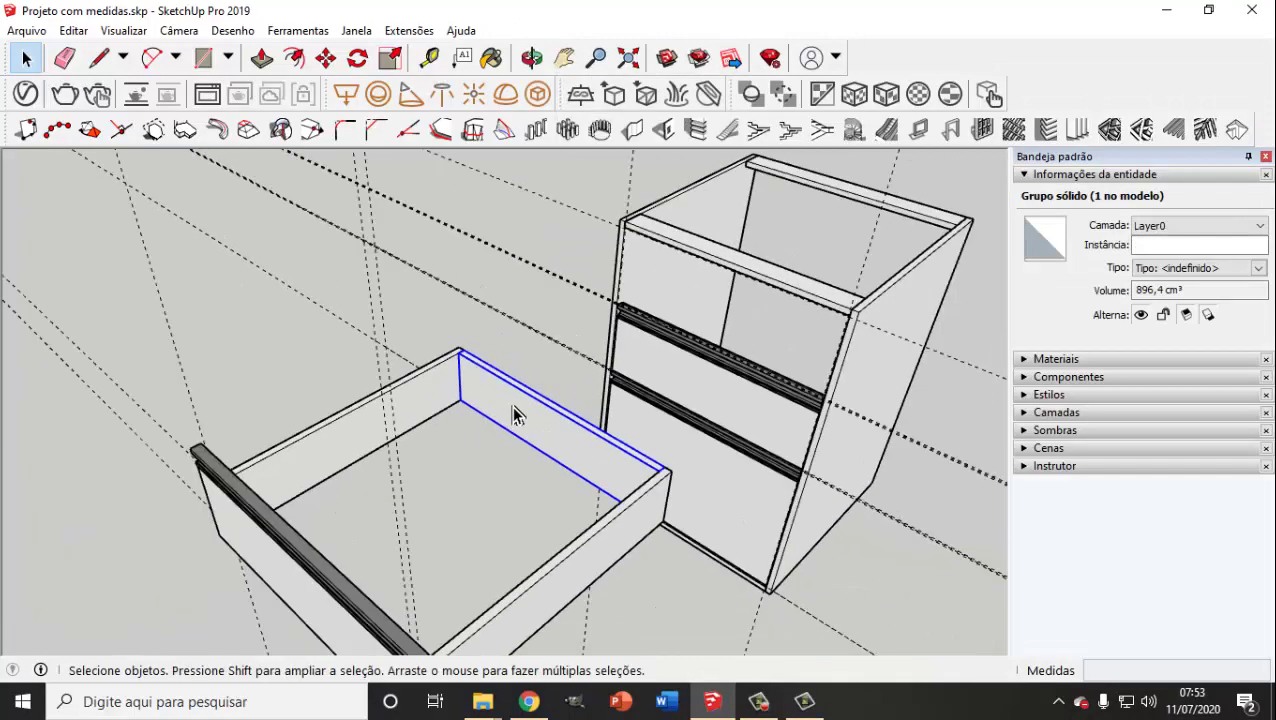
mouse_move(515, 413)
middle_down()
mouse_move(527, 446)
mouse_move(256, 390)
mouse_move(220, 338)
mouse_move(177, 379)
mouse_move(328, 420)
mouse_move(435, 263)
mouse_move(370, 382)
mouse_move(421, 234)
mouse_move(370, 234)
mouse_move(440, 316)
mouse_move(350, 302)
mouse_move(359, 353)
mouse_move(330, 276)
mouse_move(266, 367)
middle_up()
scroll(266, 367, up, 2)
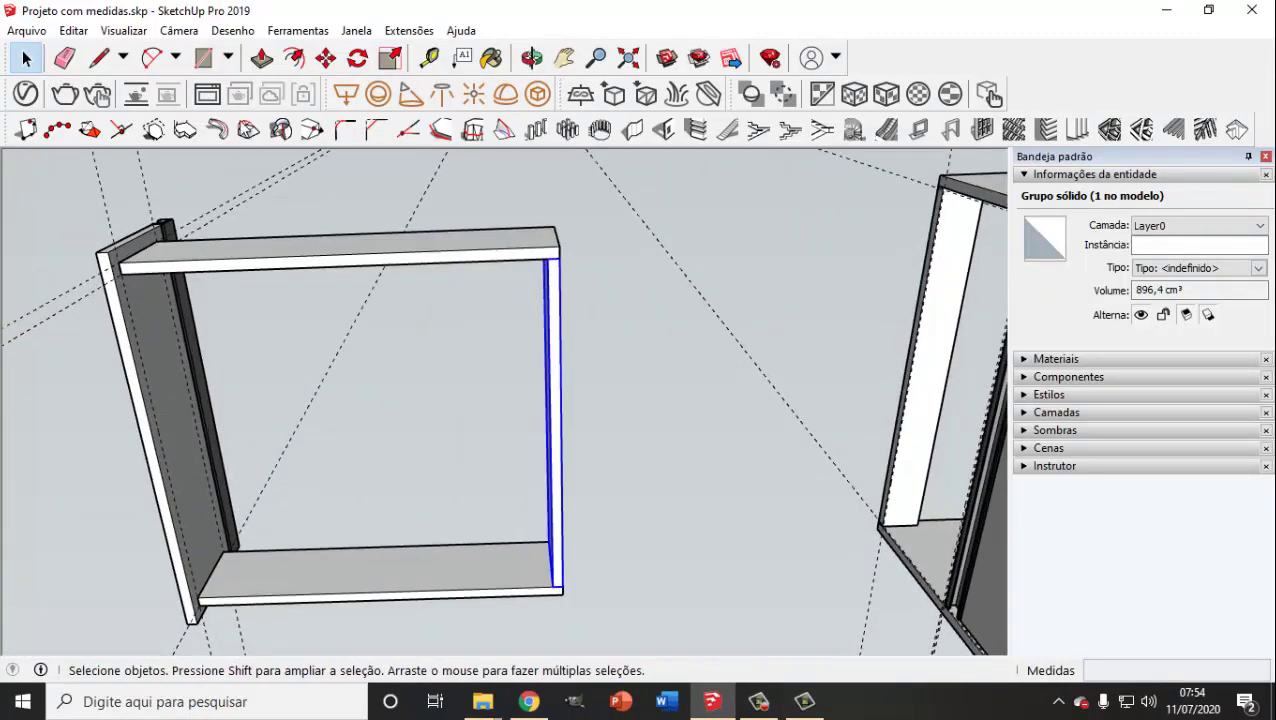
click(206, 96)
scroll(142, 284, up, 2)
scroll(105, 265, up, 2)
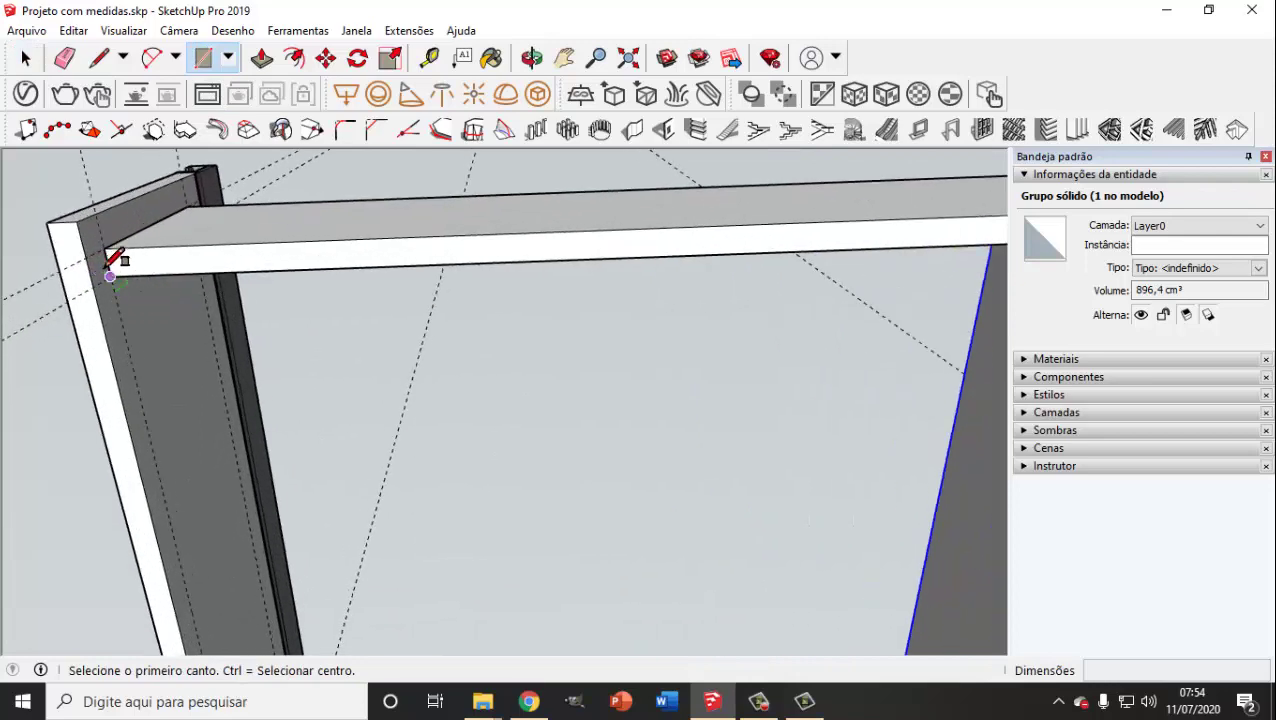
scroll(112, 272, up, 1)
scroll(118, 258, up, 1)
click(120, 250)
scroll(160, 275, down, 2)
scroll(260, 340, down, 2)
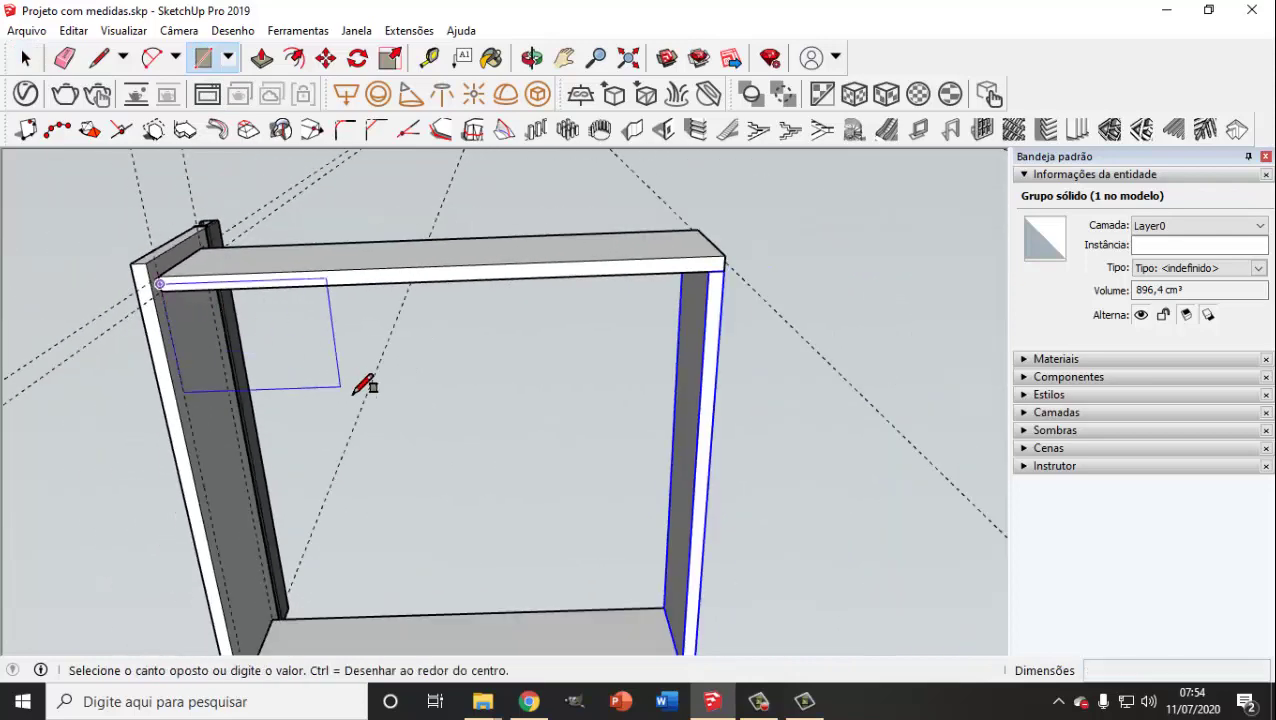
scroll(555, 373, up, 2)
scroll(643, 432, up, 2)
scroll(670, 410, up, 2)
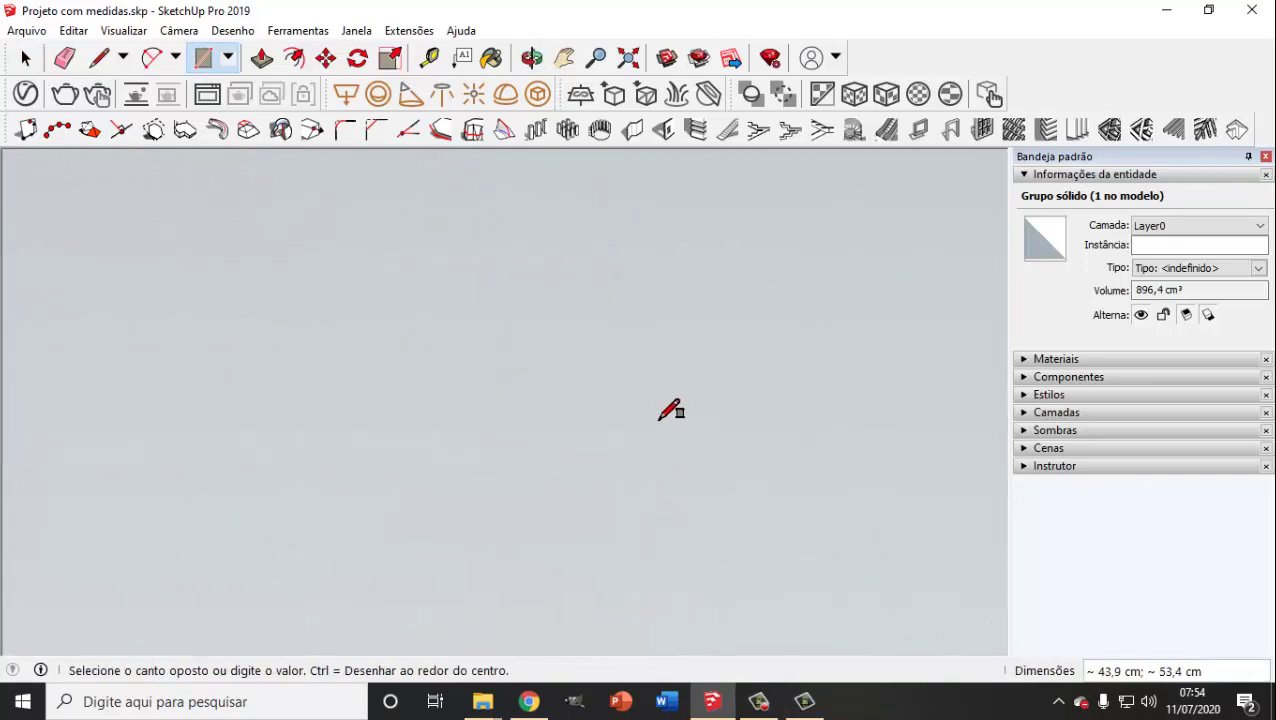
scroll(669, 405, down, 2)
click(669, 383)
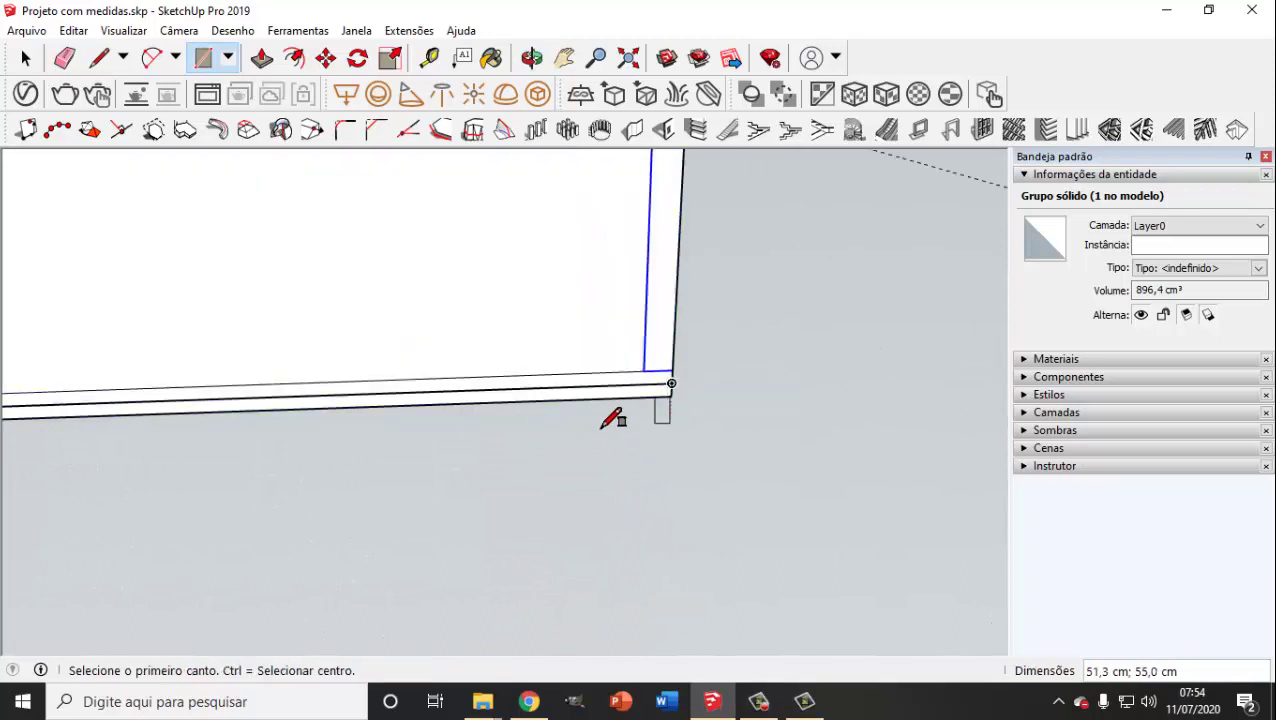
scroll(300, 250, down, 1)
Step: Push/Pull the bottom rectangle to a 0,3 cm thick panel
click(20, 57)
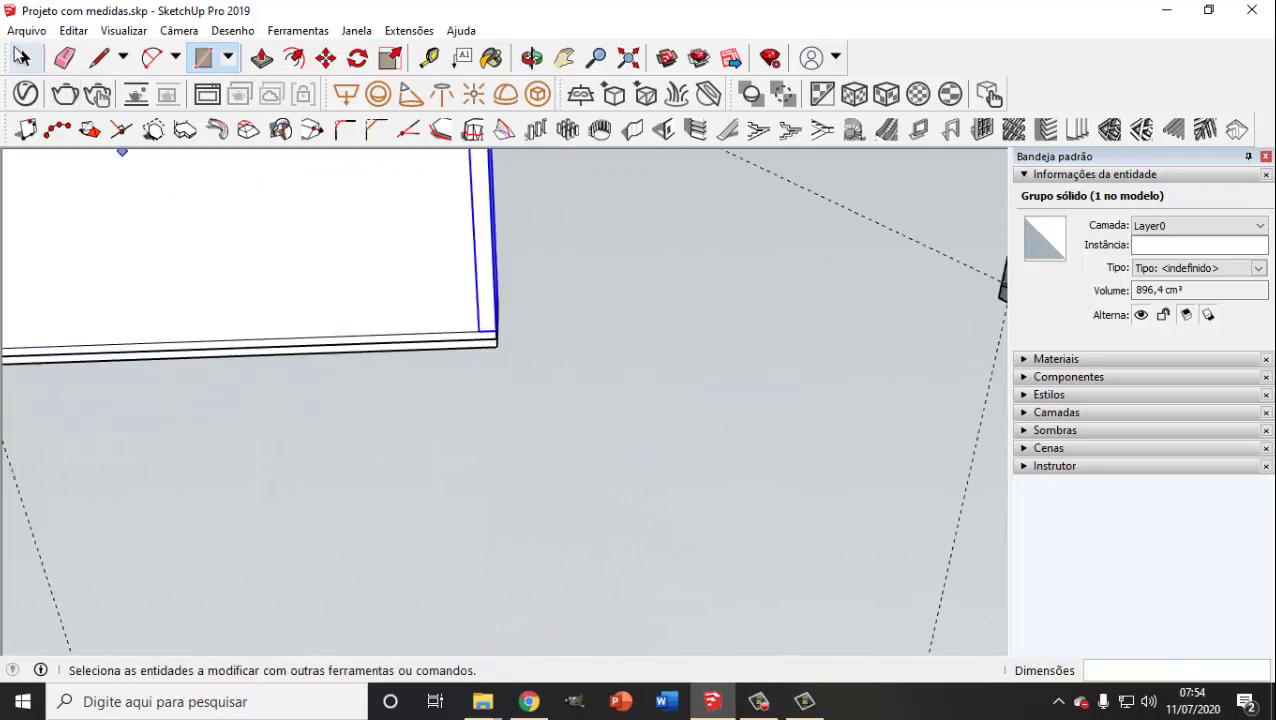
click(261, 57)
click(349, 242)
text(0,)
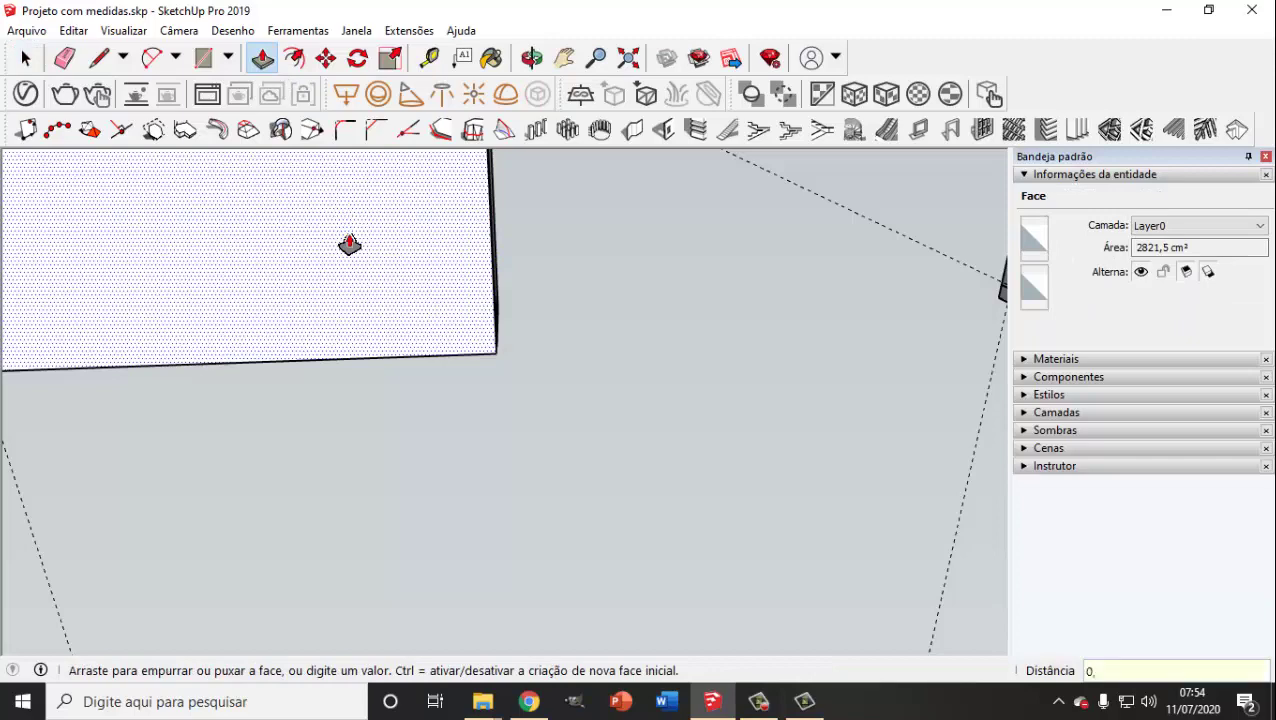
text(3)
key(Return)
Step: Select the bottom panel and make it a group with Criar grupo
click(25, 57)
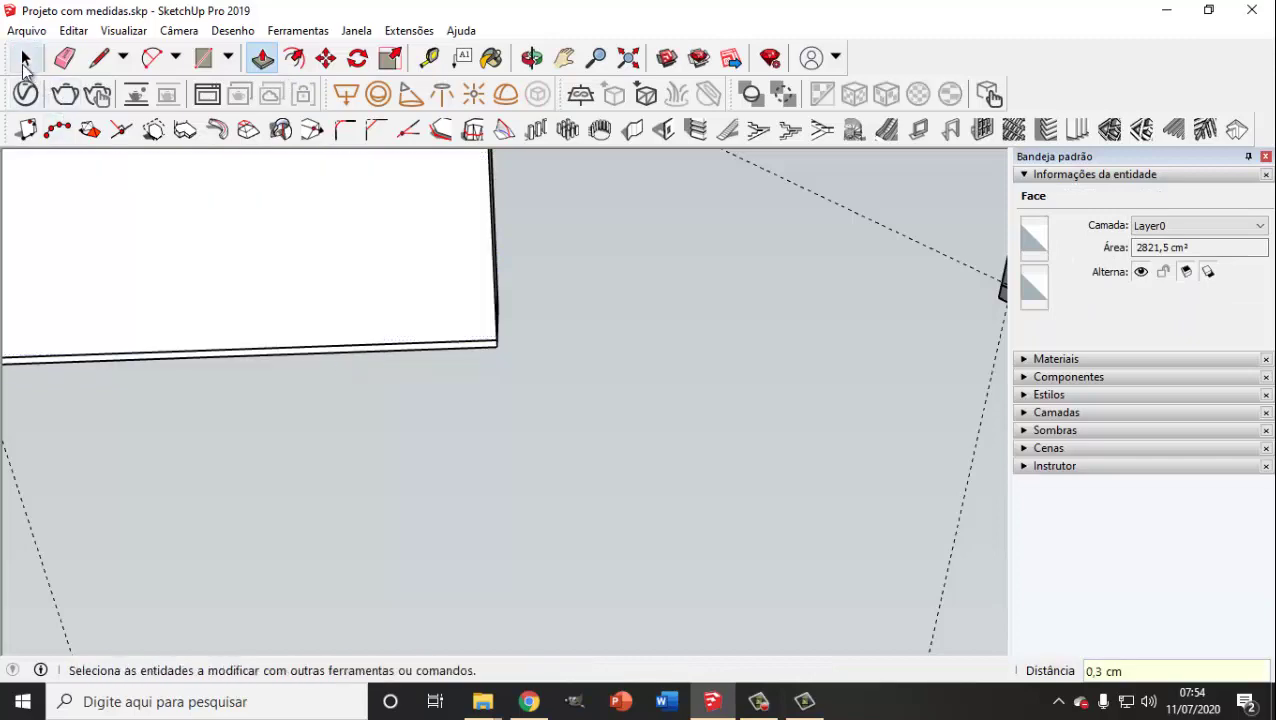
middle_drag(433, 407, 464, 627)
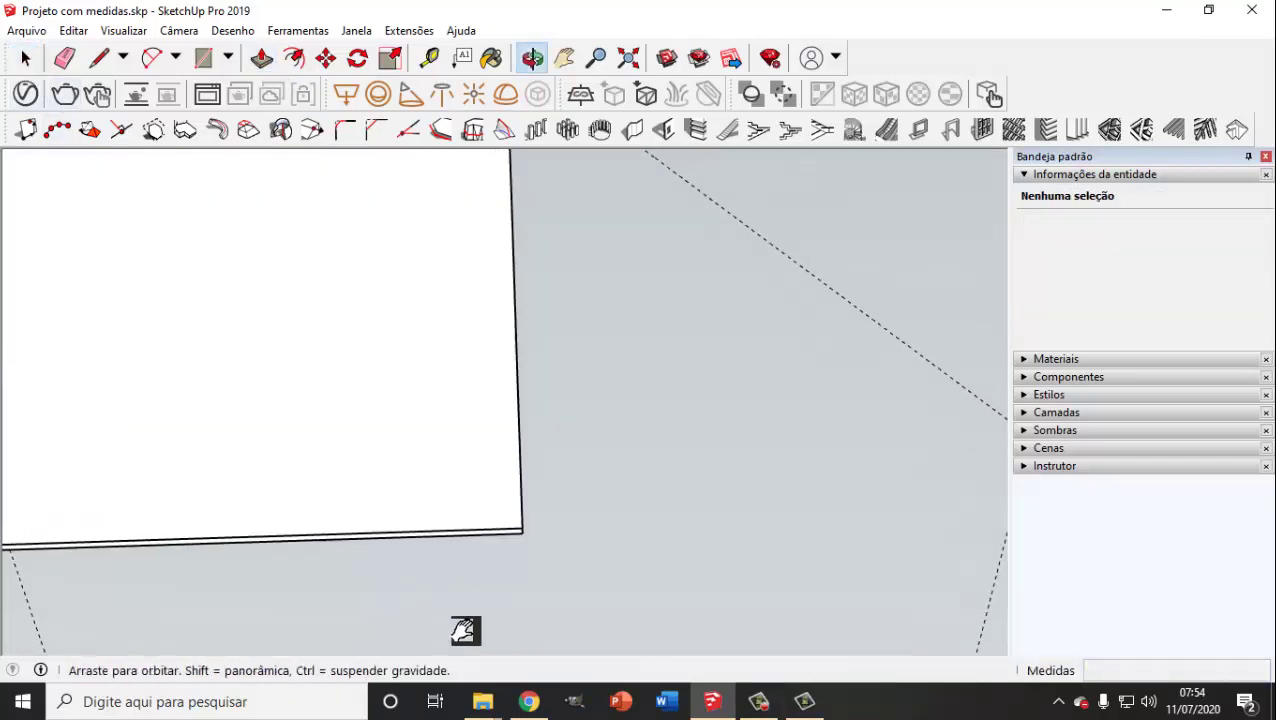
click(476, 445)
mouse_move(485, 447)
middle_down()
mouse_move(407, 491)
mouse_move(333, 604)
middle_up()
click(619, 482)
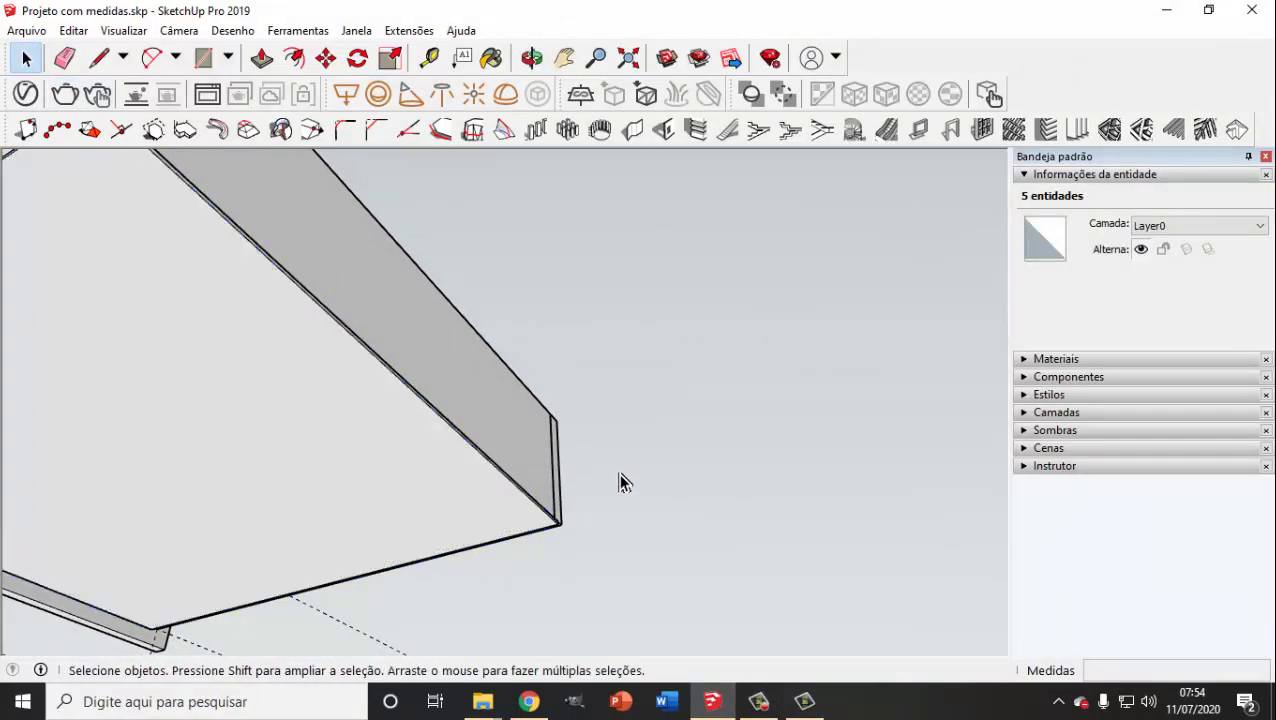
click(443, 497)
right_click(450, 494)
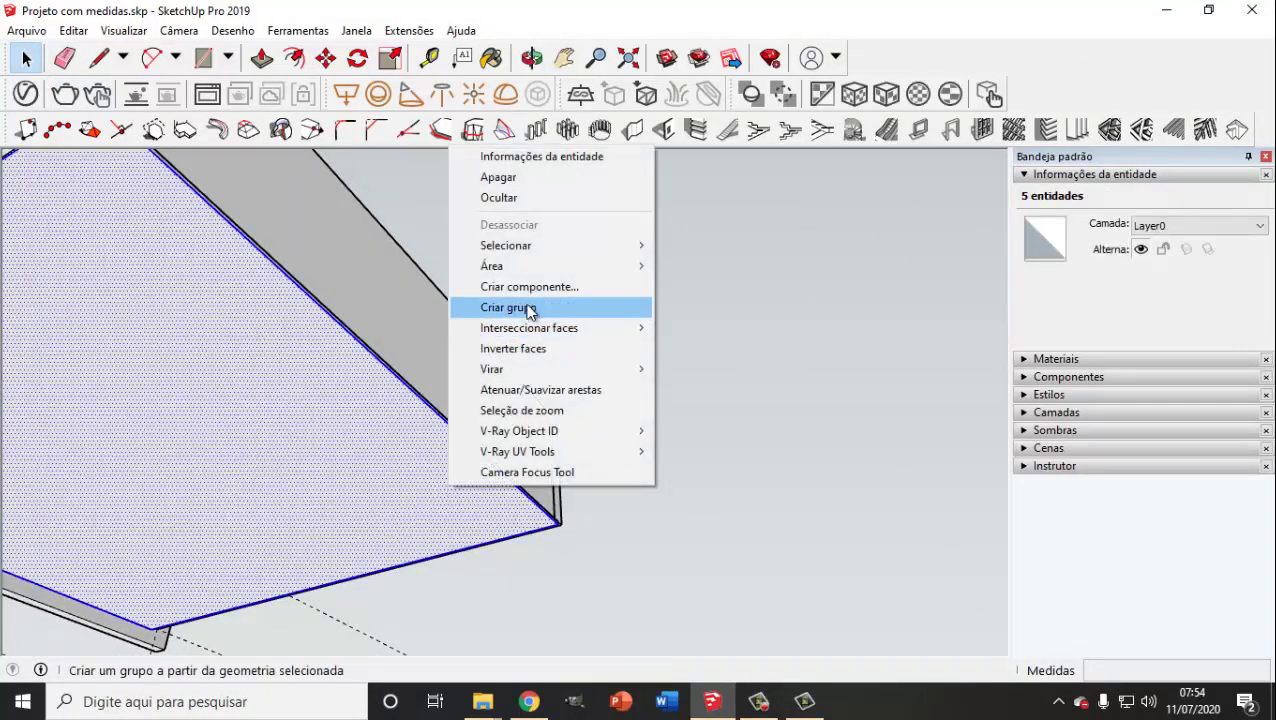
click(490, 307)
mouse_move(558, 401)
middle_down()
mouse_move(566, 463)
mouse_move(456, 456)
mouse_move(456, 470)
middle_up()
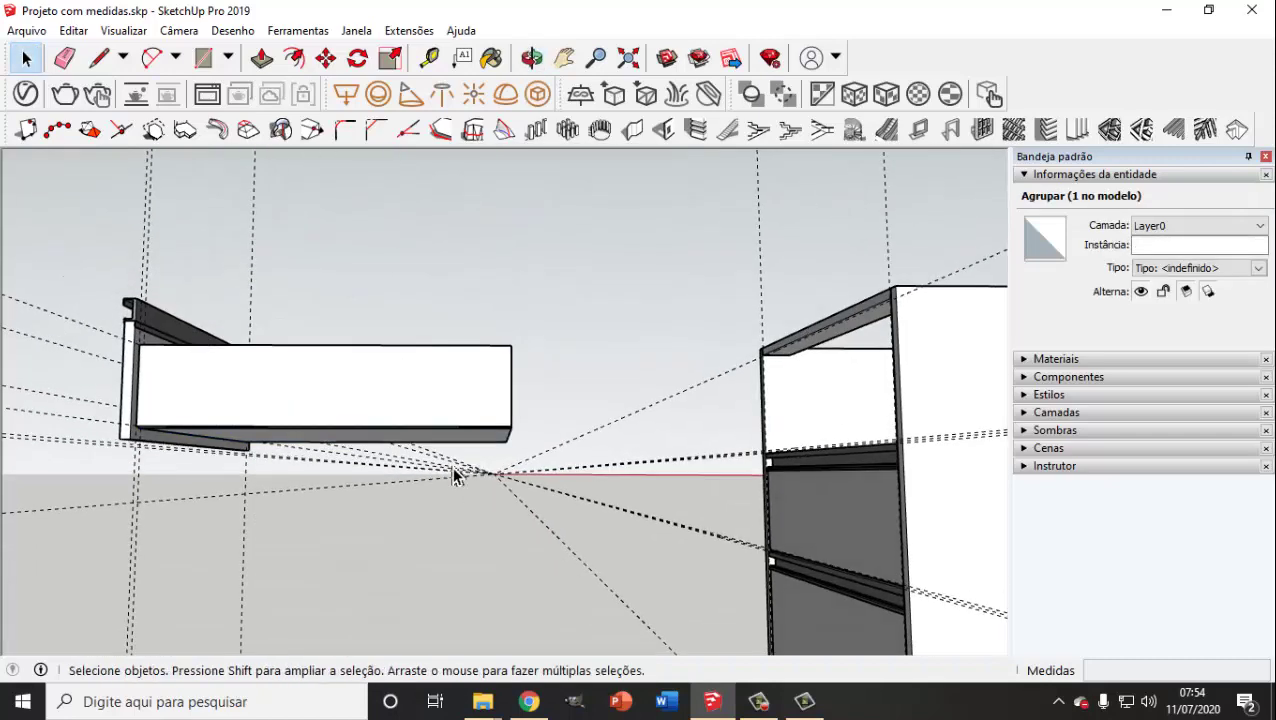
Step: Window-select the drawer's sides, back, front and bottom and group them as one object
scroll(456, 470, down, 3)
click(237, 293)
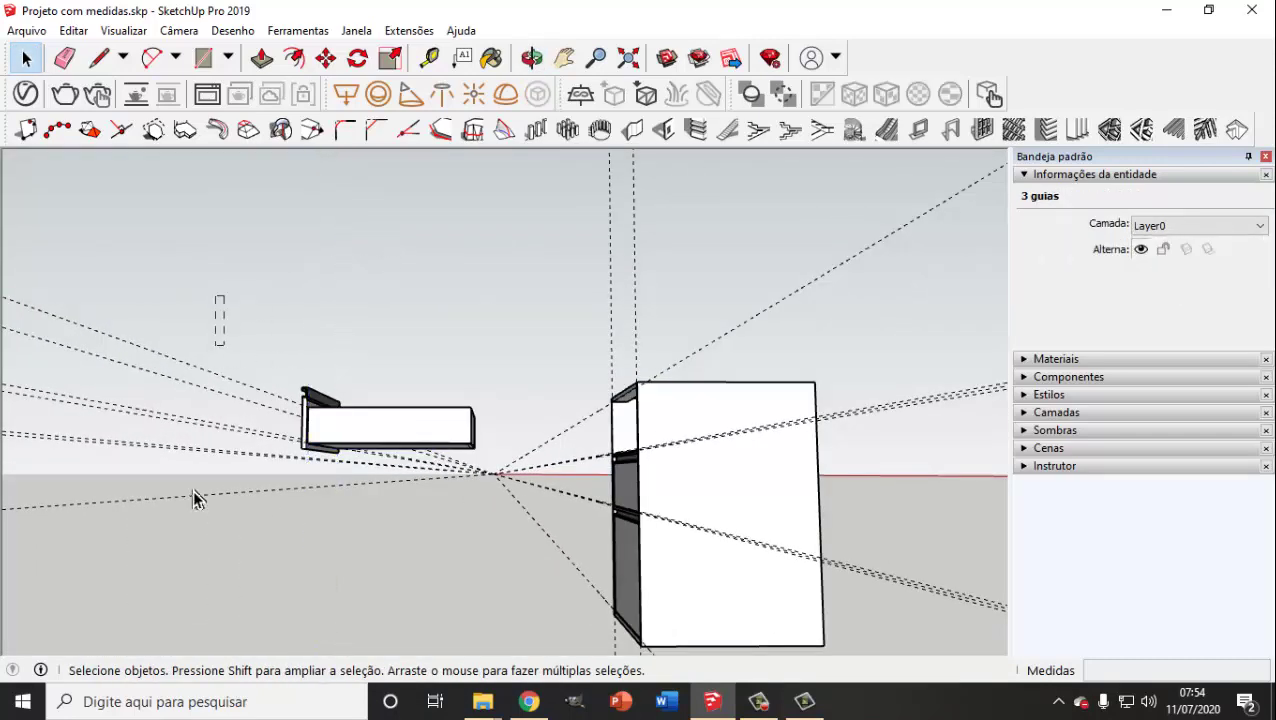
click(188, 522)
mouse_move(192, 532)
middle_down()
mouse_move(177, 484)
mouse_move(515, 643)
mouse_move(20, 507)
mouse_move(110, 541)
mouse_move(416, 541)
mouse_move(710, 663)
mouse_move(621, 592)
mouse_move(678, 532)
mouse_move(658, 464)
mouse_move(636, 533)
mouse_move(527, 532)
mouse_move(520, 500)
middle_up()
mouse_move(570, 462)
middle_down()
mouse_move(493, 433)
mouse_move(342, 501)
mouse_move(695, 407)
mouse_move(588, 476)
mouse_move(646, 470)
middle_up()
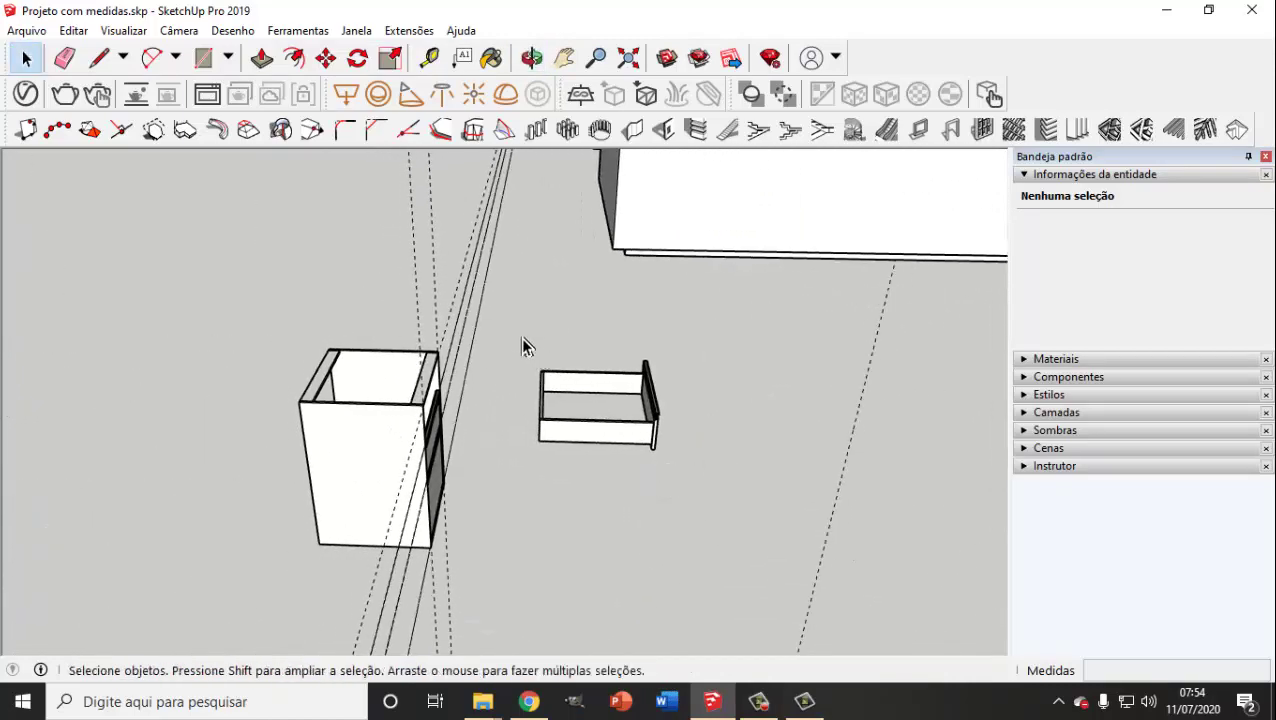
drag(520, 337, 739, 525)
right_click(603, 418)
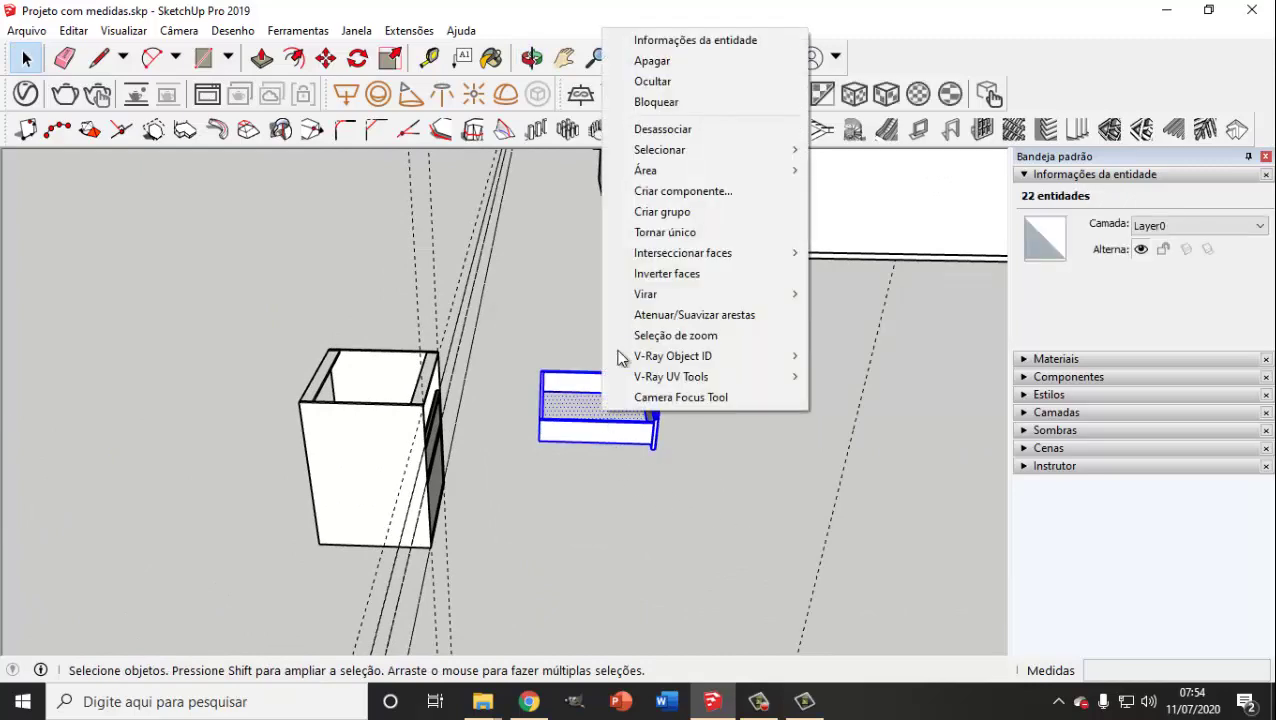
click(650, 209)
scroll(584, 452, up, 2)
scroll(596, 443, up, 2)
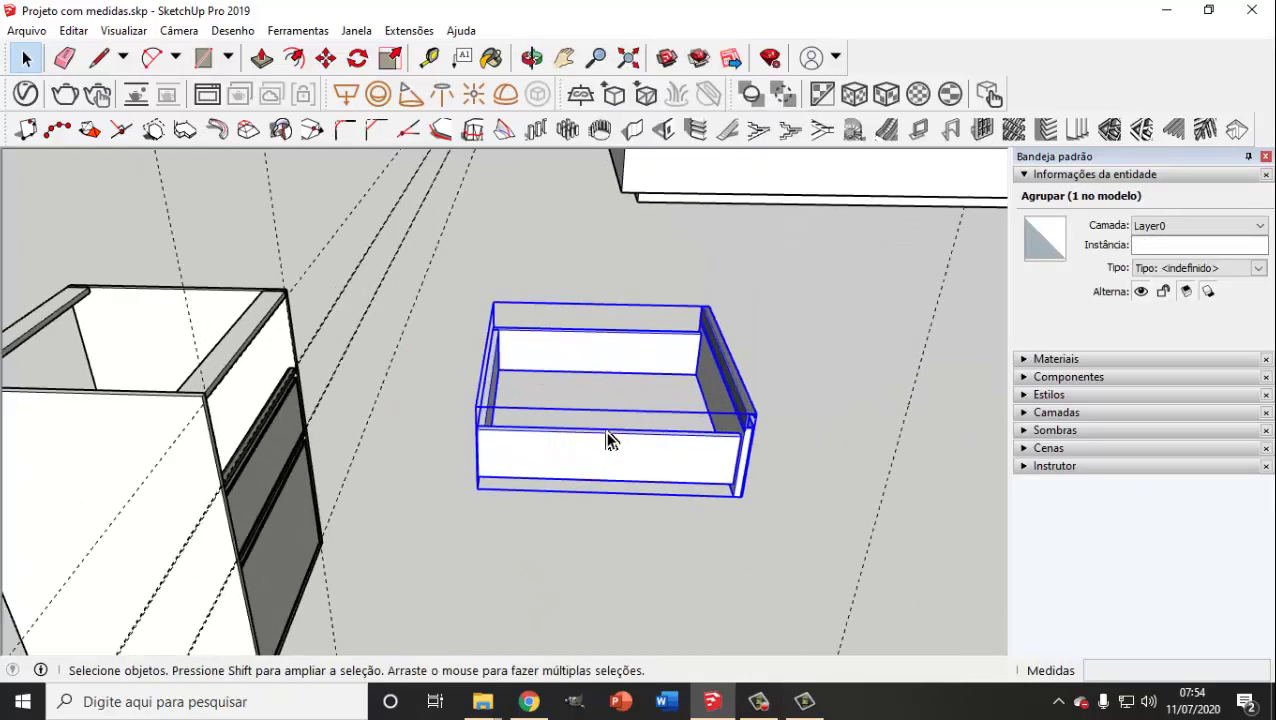
click(826, 347)
Step: Start carrying the drawer group toward the cabinet, then cancel that first move
click(326, 57)
scroll(712, 420, up, 2)
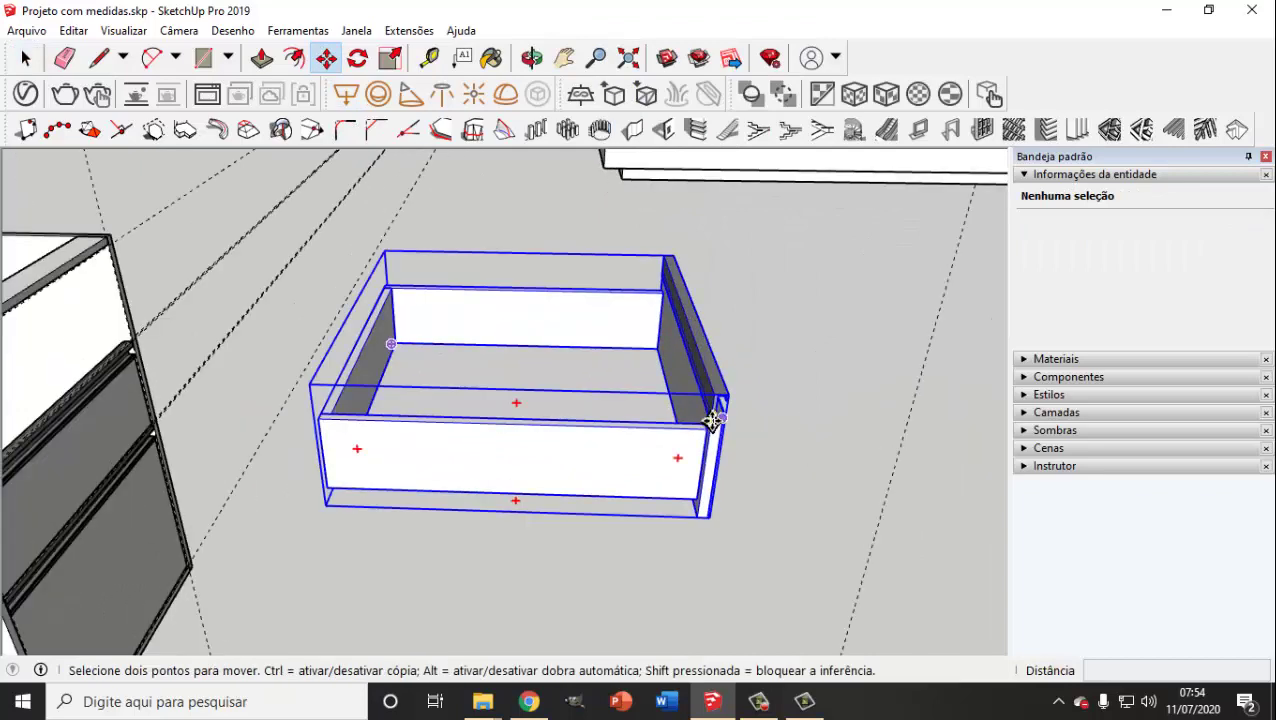
click(708, 397)
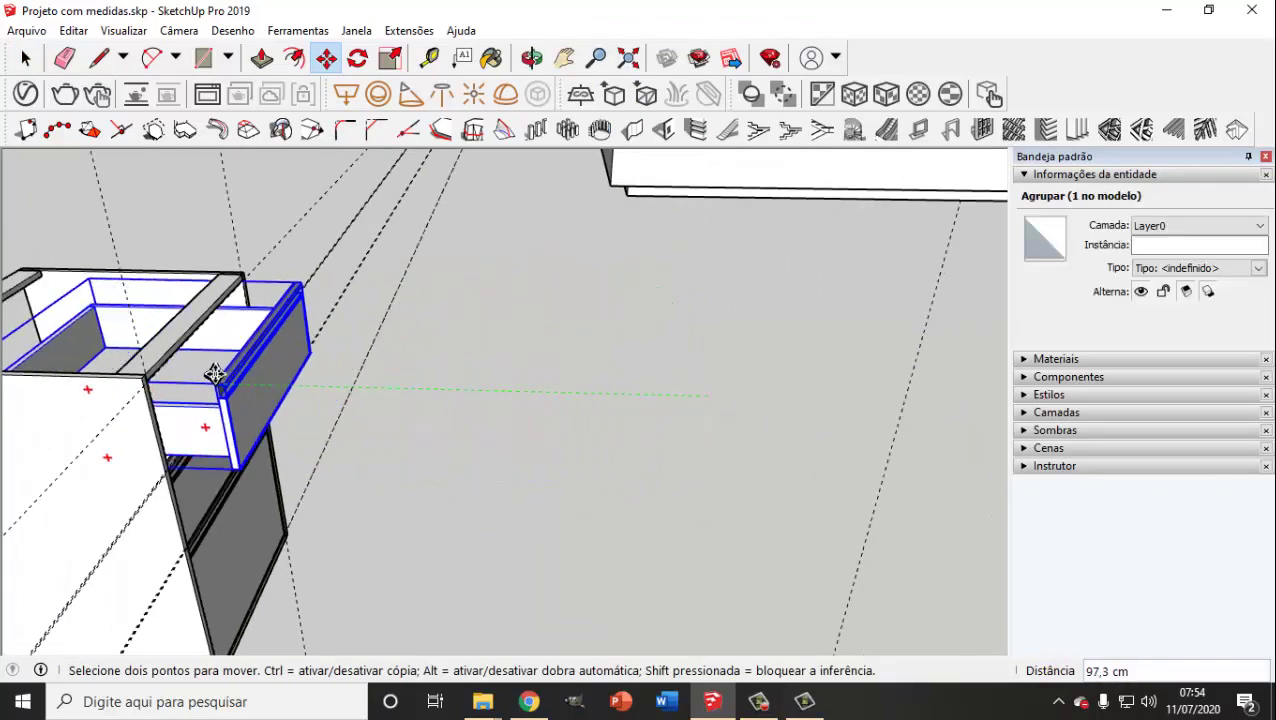
scroll(157, 398, up, 2)
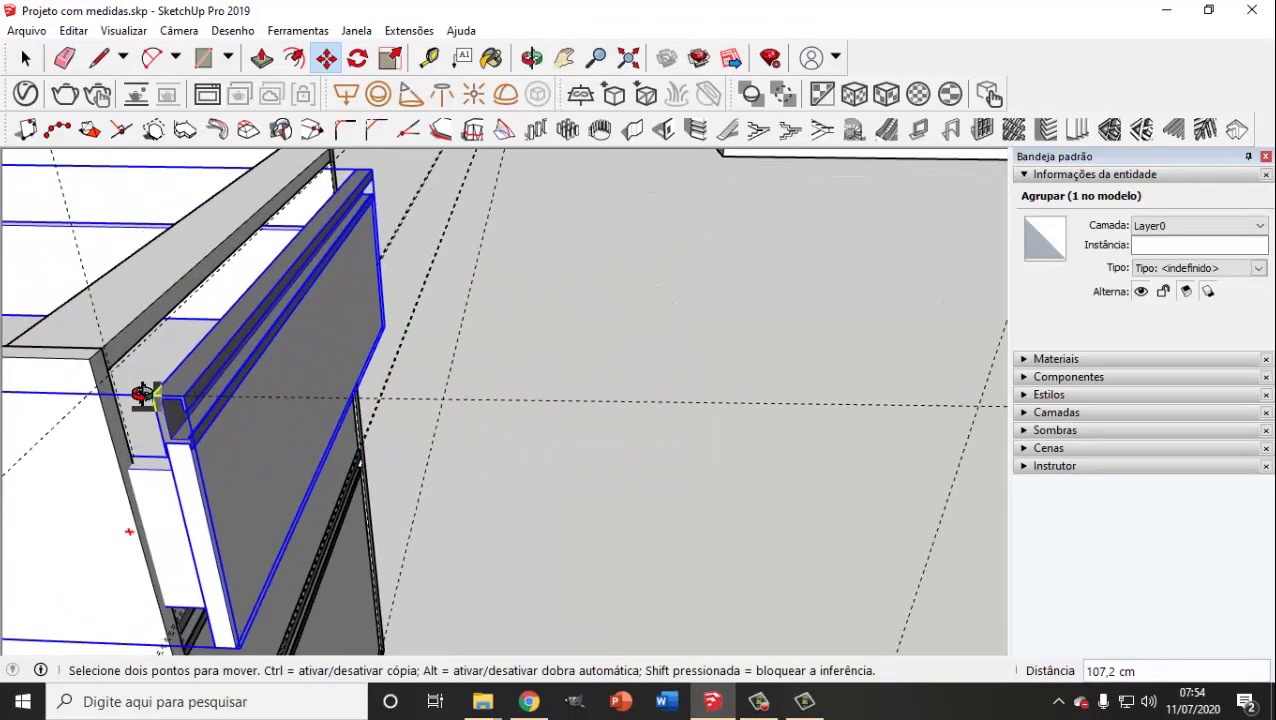
mouse_move(142, 384)
middle_down()
mouse_move(493, 357)
mouse_move(456, 355)
middle_up()
scroll(285, 355, down, 5)
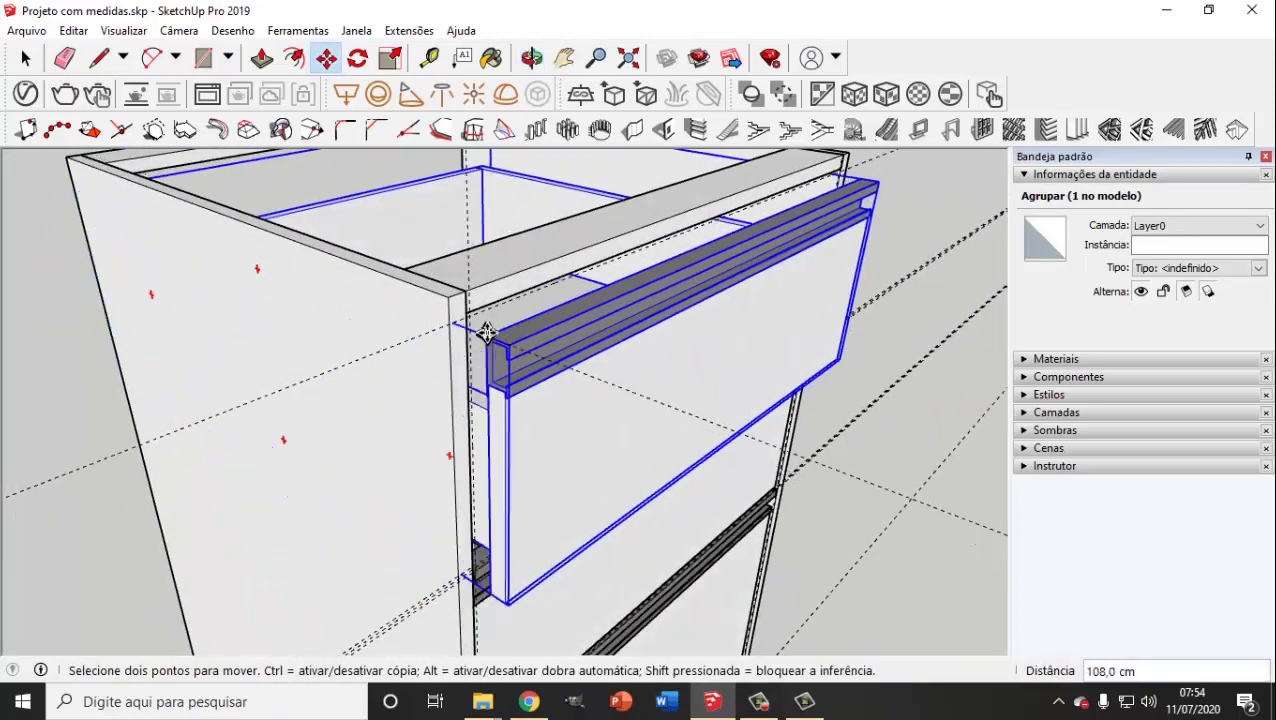
scroll(472, 322, up, 2)
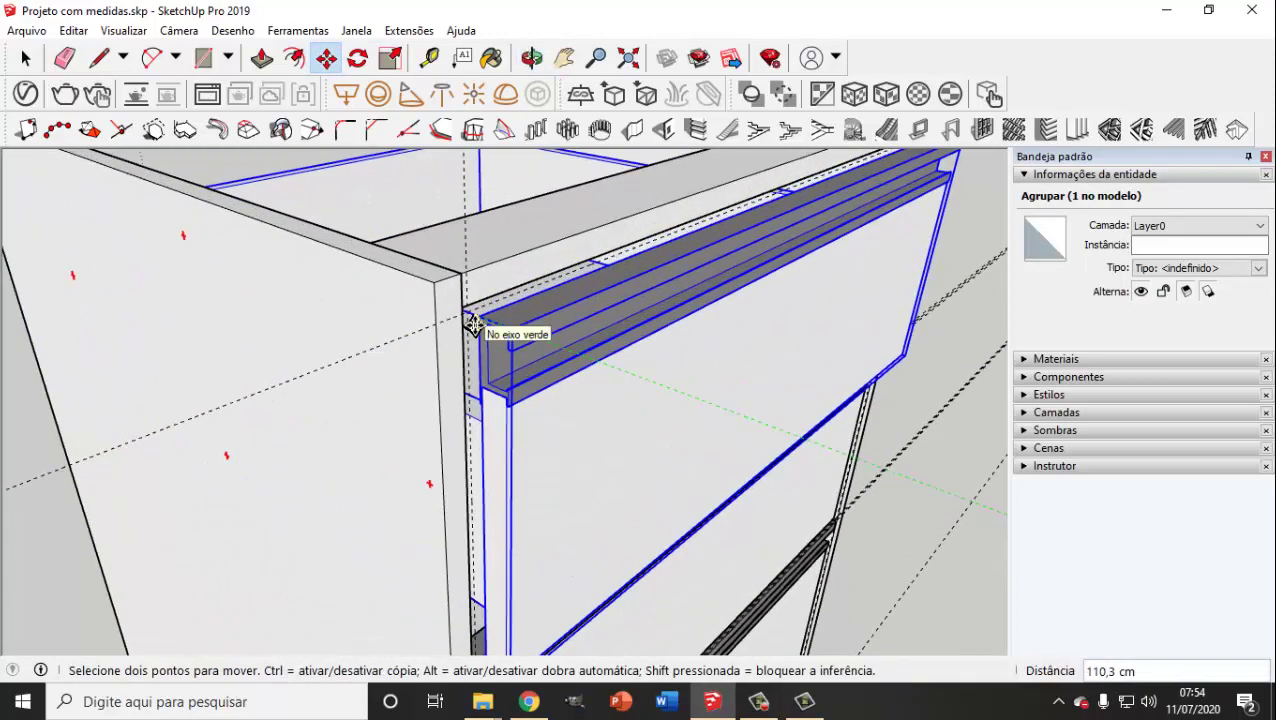
key(Escape)
Step: Move the drawer group into the cabinet's top opening, snapping its corner to the opening's corner
scroll(526, 350, down, 5)
scroll(700, 430, down, 1)
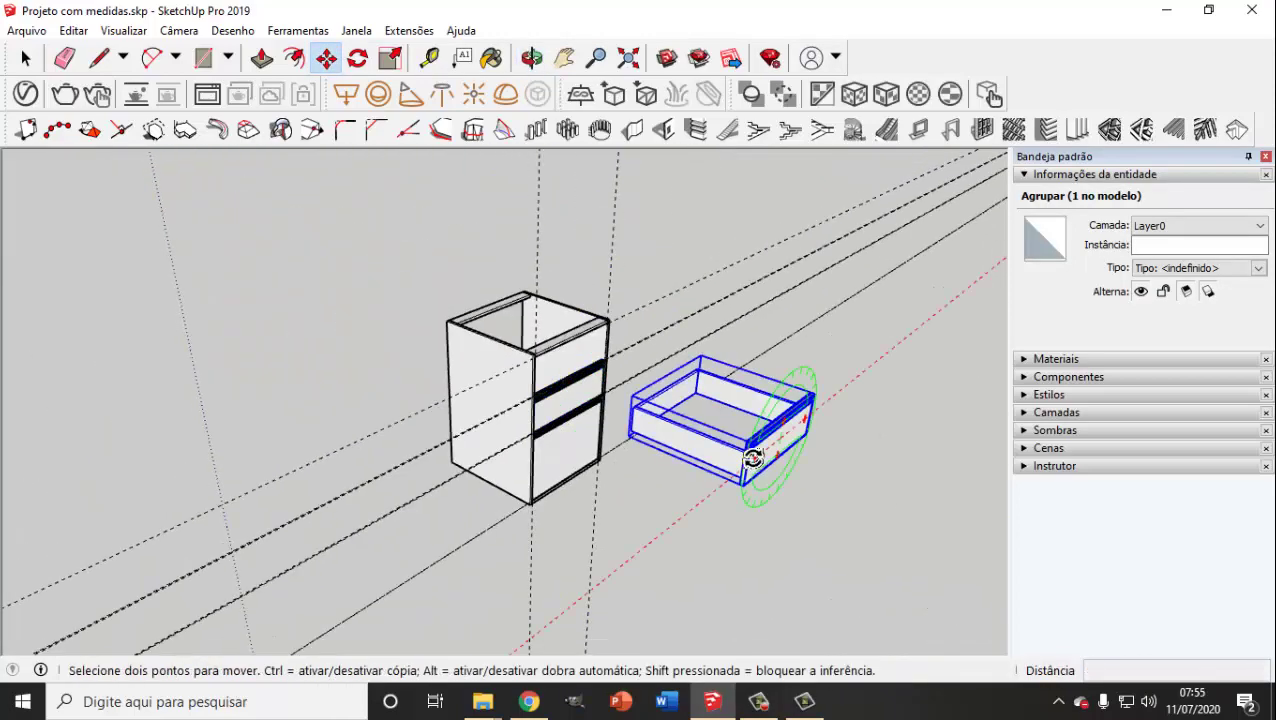
scroll(755, 440, up, 3)
scroll(740, 436, up, 3)
scroll(738, 436, up, 2)
scroll(726, 427, up, 1)
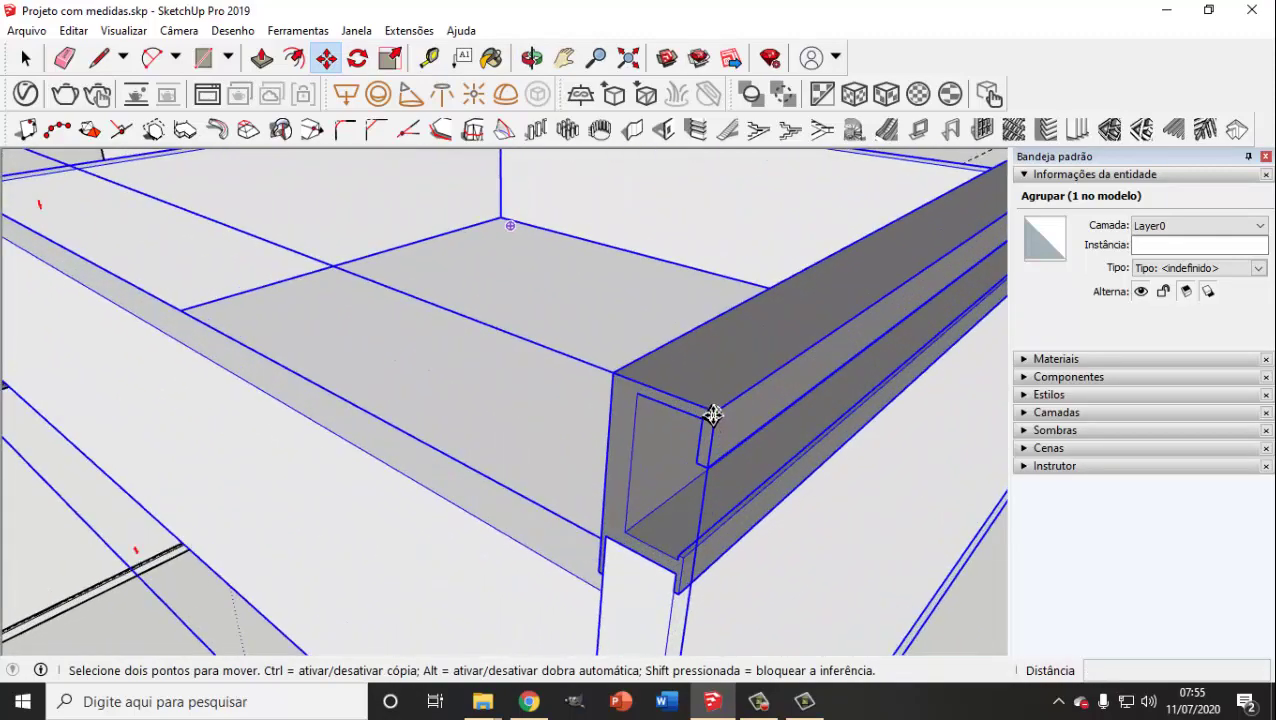
click(712, 416)
scroll(649, 387, down, 2)
scroll(625, 373, down, 3)
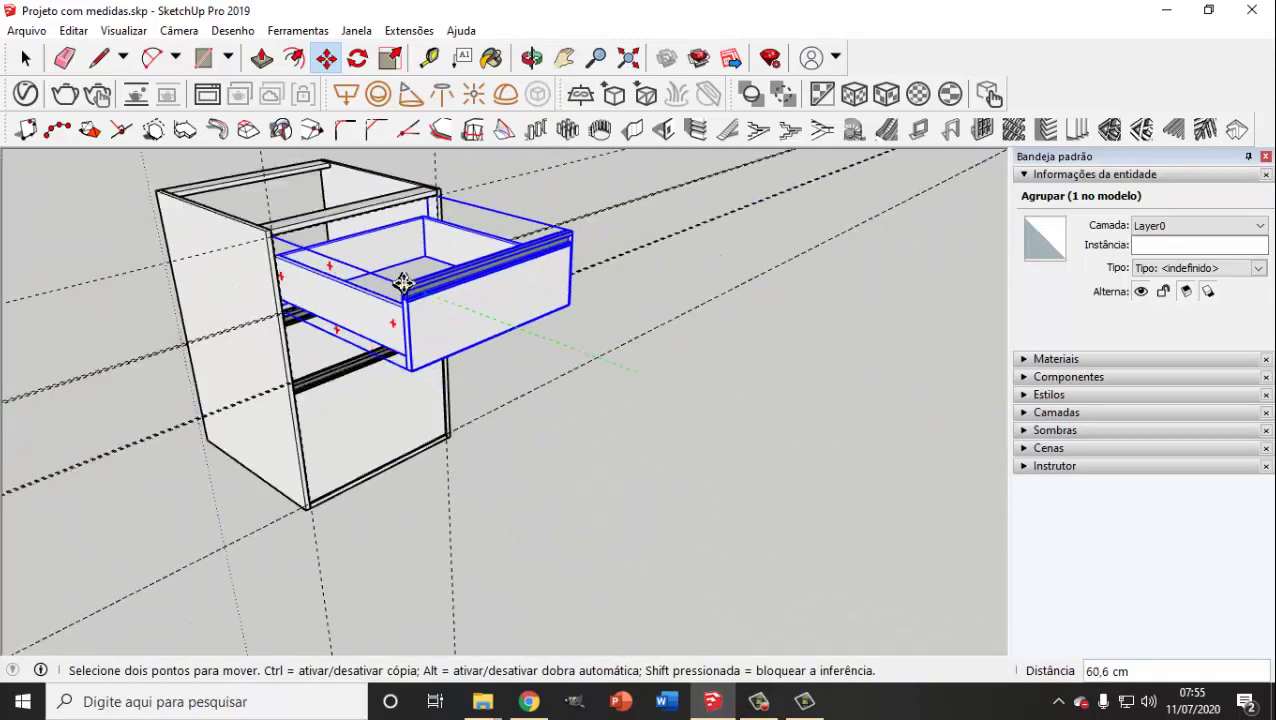
middle_drag(407, 282, 480, 345)
scroll(480, 345, up, 2)
scroll(441, 336, up, 2)
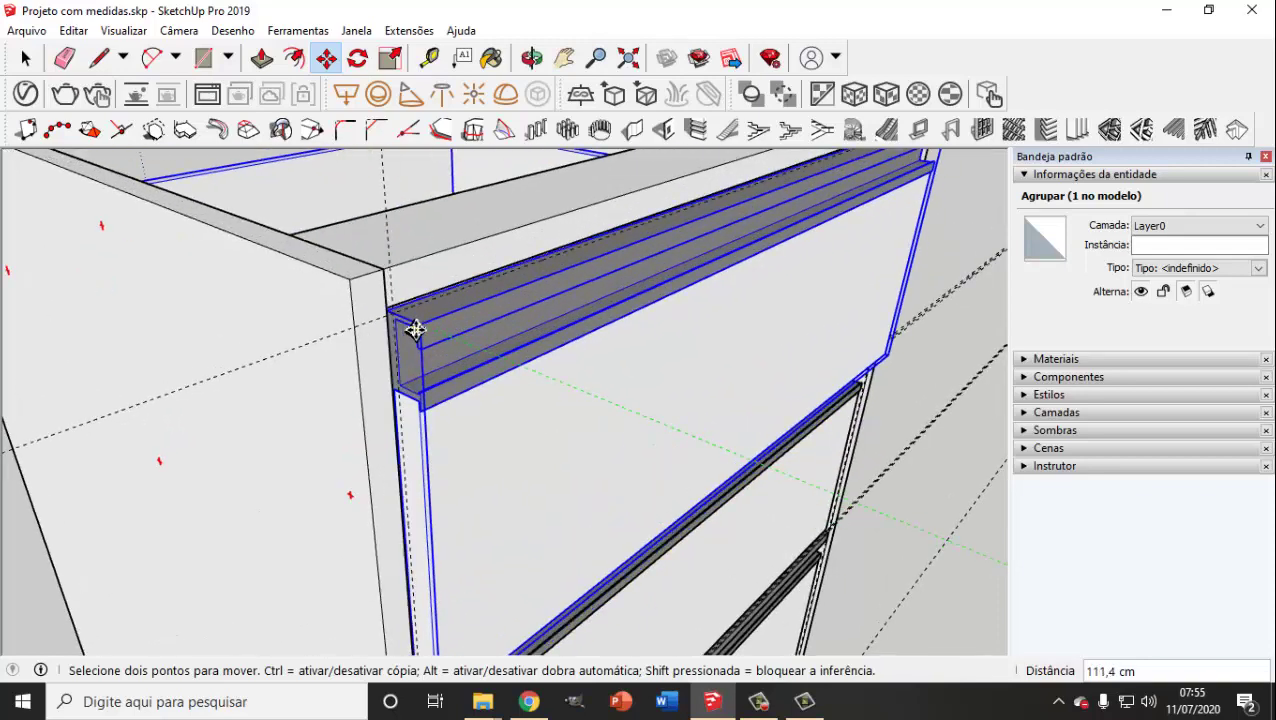
scroll(419, 322, up, 2)
click(398, 323)
scroll(398, 323, down, 2)
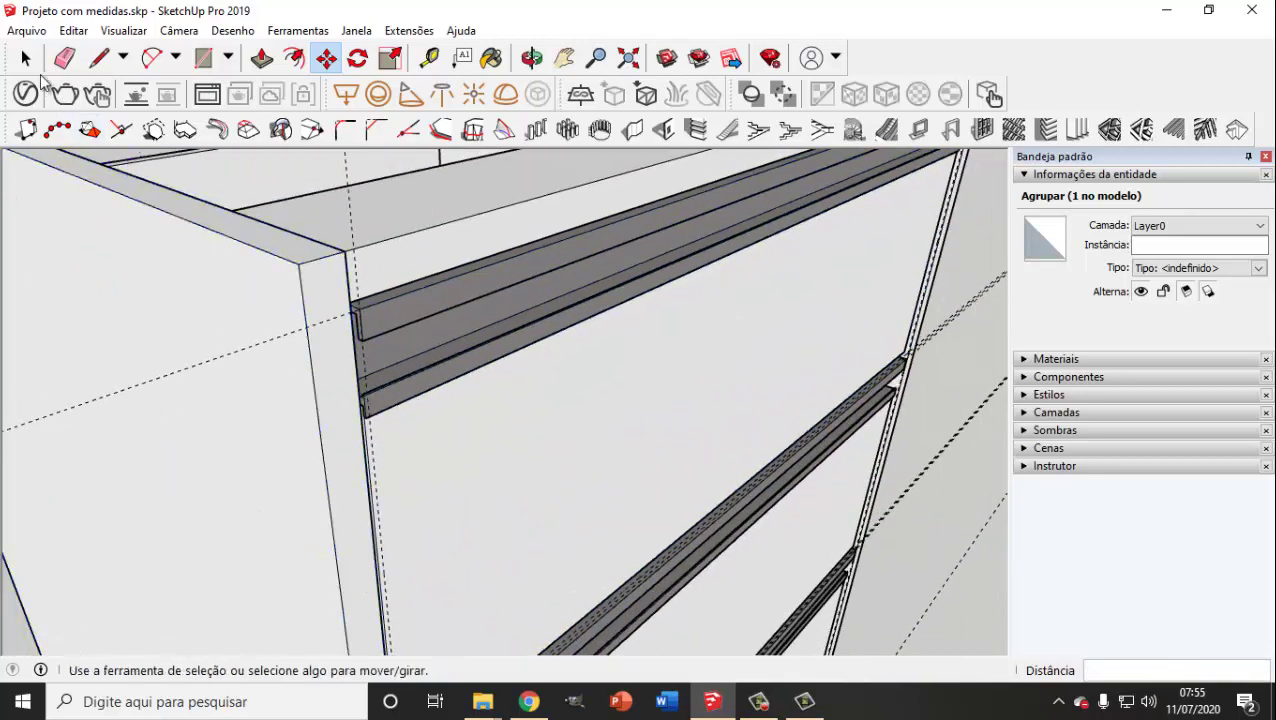
Step: Delete one of the rail strips below the top opening
key(space)
scroll(461, 310, down, 3)
middle_drag(627, 520, 596, 348)
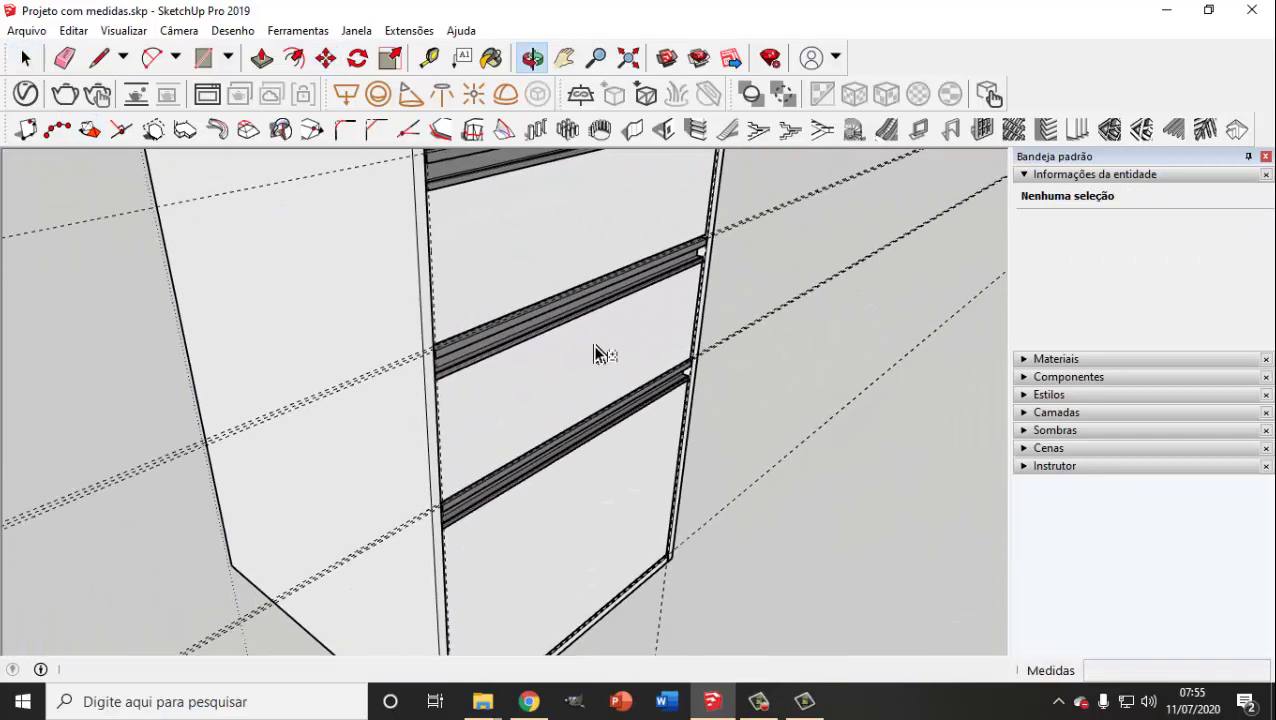
click(596, 348)
key(Delete)
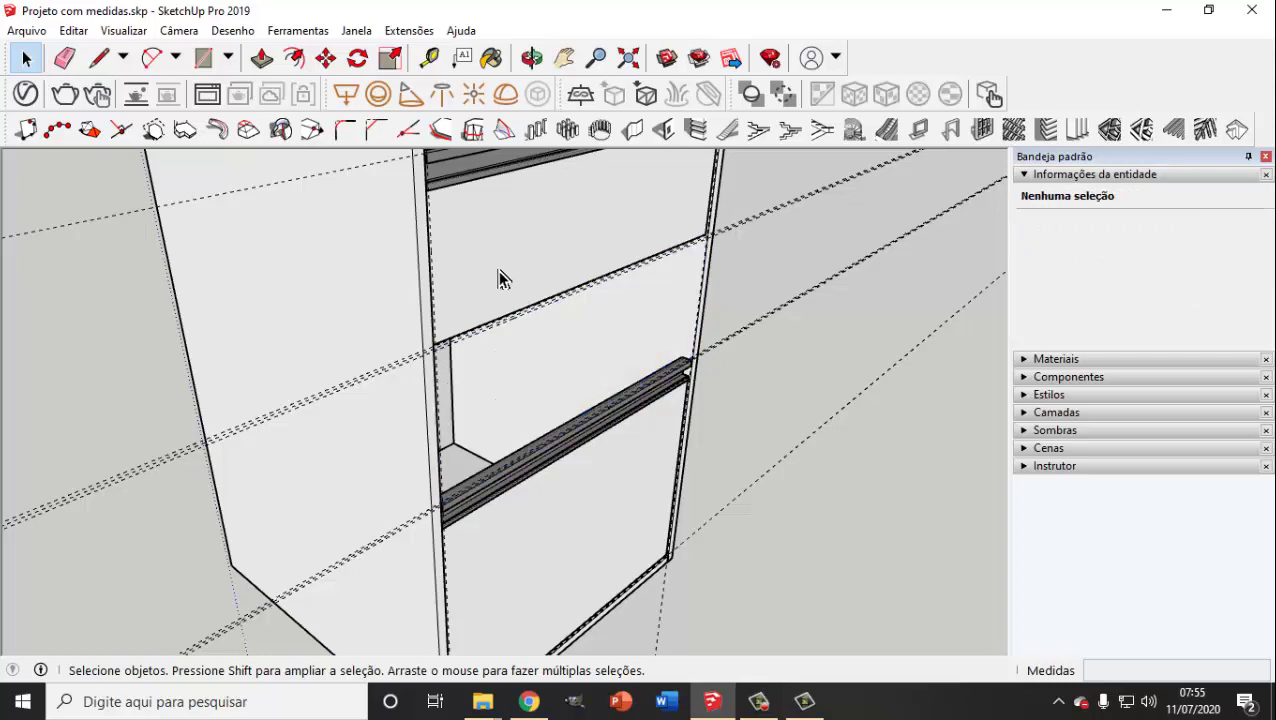
mouse_move(498, 270)
middle_down()
mouse_move(498, 350)
mouse_move(447, 356)
middle_up()
scroll(478, 379, up, 2)
Step: Copy the drawer rail with Move and Ctrl, placing the copy beside the original
scroll(489, 410, up, 2)
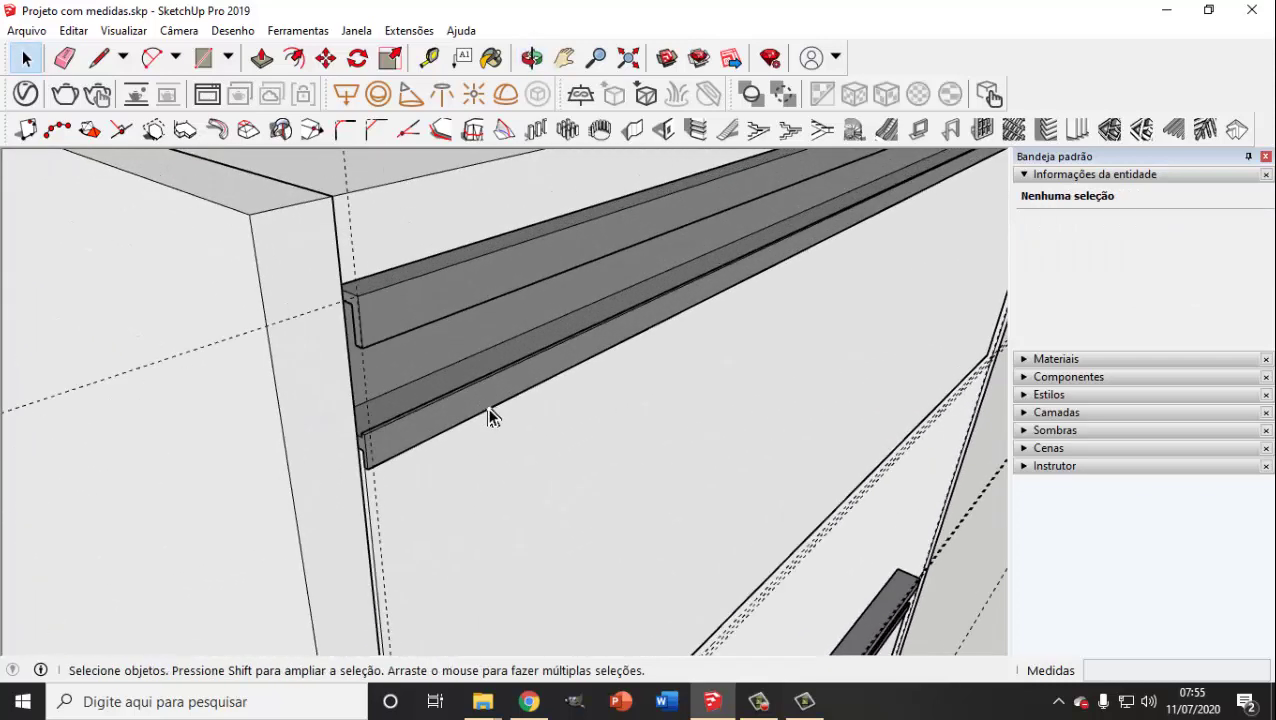
click(490, 417)
click(325, 57)
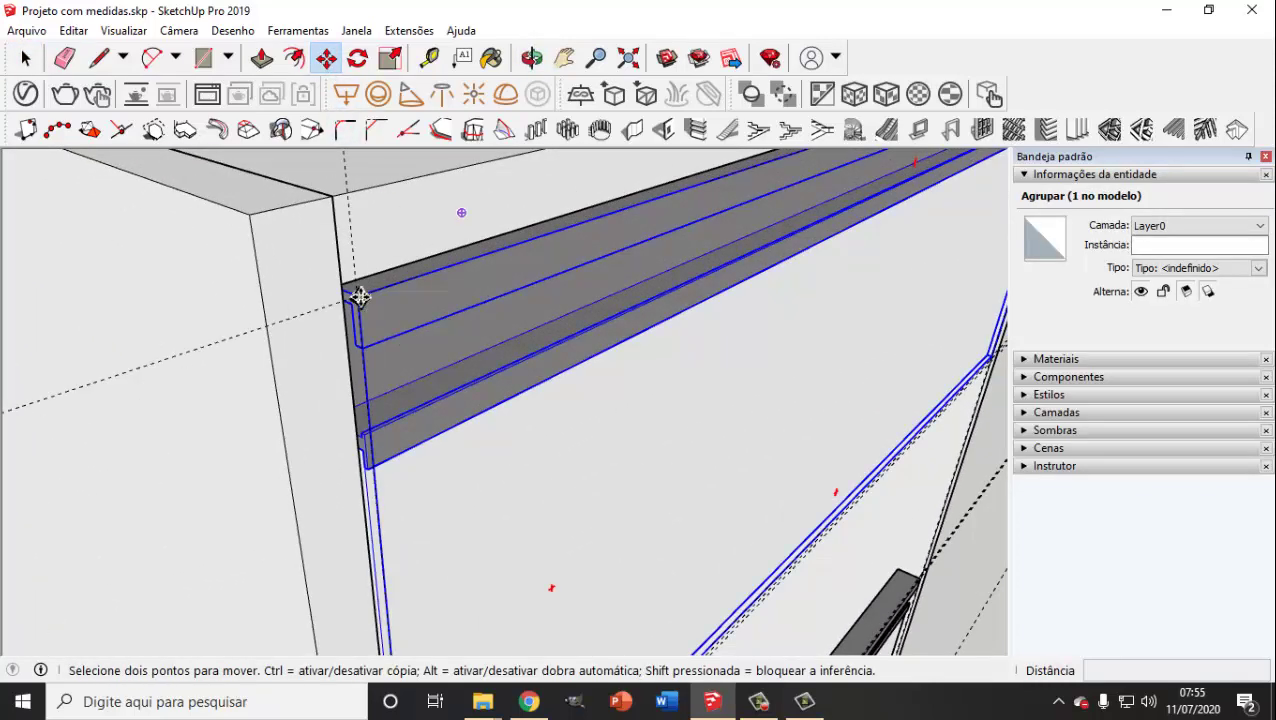
click(360, 296)
scroll(376, 330, down, 3)
scroll(404, 379, down, 2)
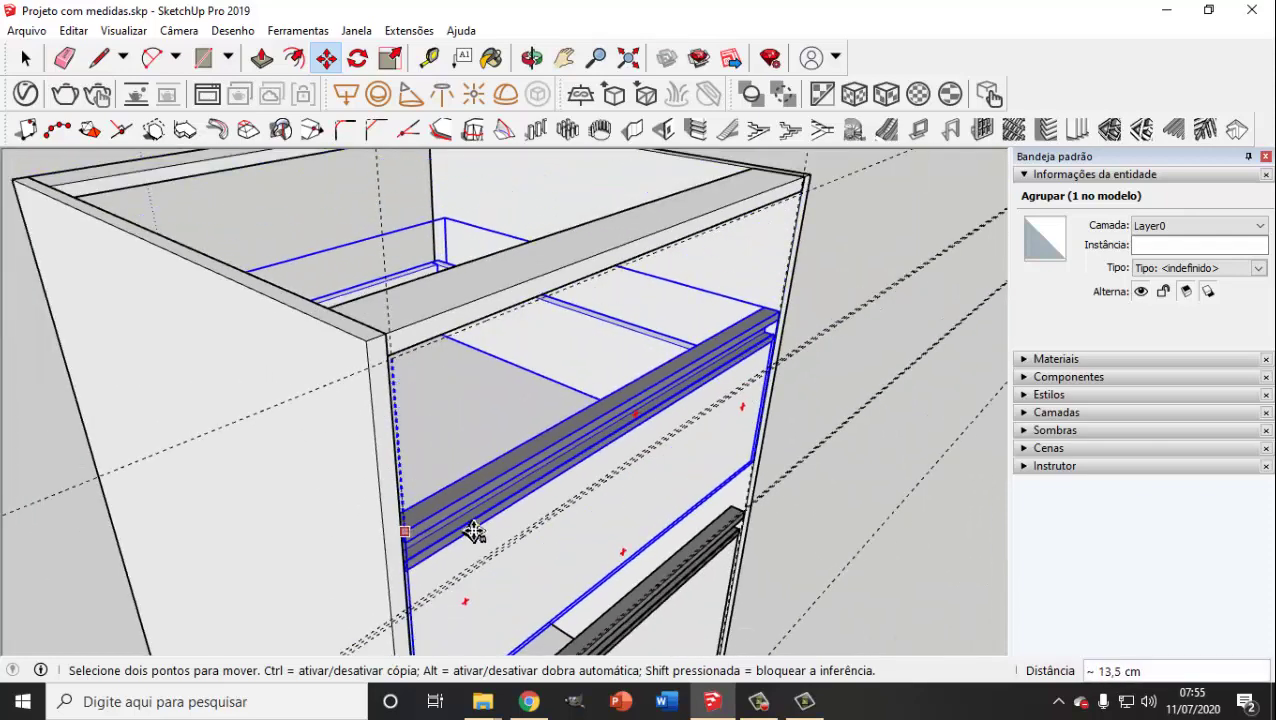
middle_drag(474, 531, 456, 402)
scroll(393, 299, up, 2)
scroll(359, 285, up, 2)
scroll(361, 274, up, 2)
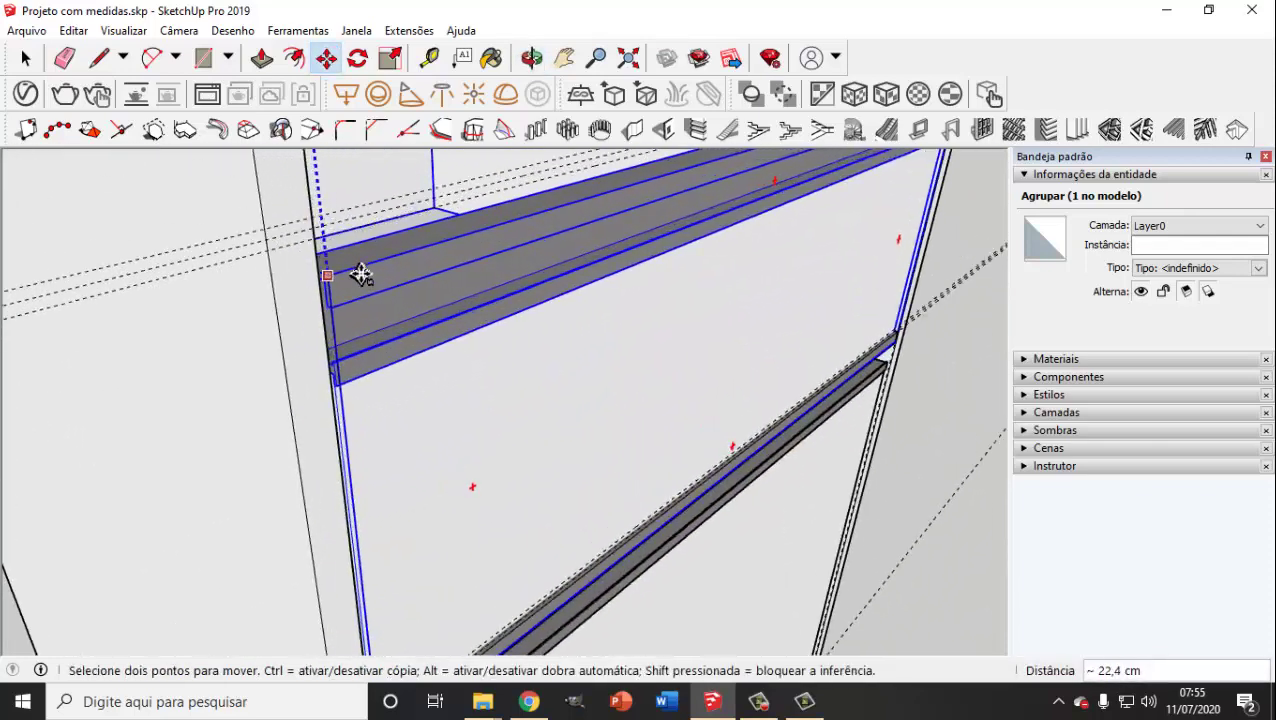
key(ctrl)
scroll(328, 251, up, 3)
scroll(328, 254, down, 4)
scroll(328, 251, up, 2)
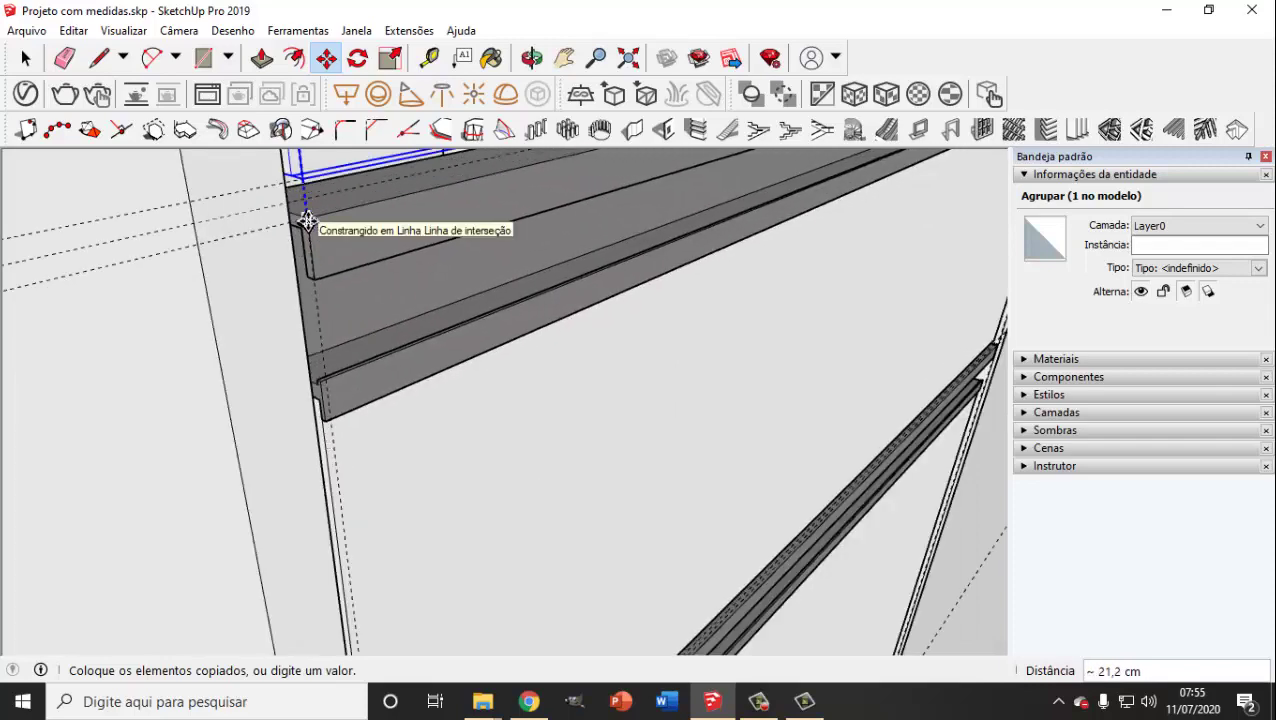
click(307, 220)
Step: Clear the selection and orbit around the cabinet to check the copy
click(26, 58)
scroll(430, 370, down, 3)
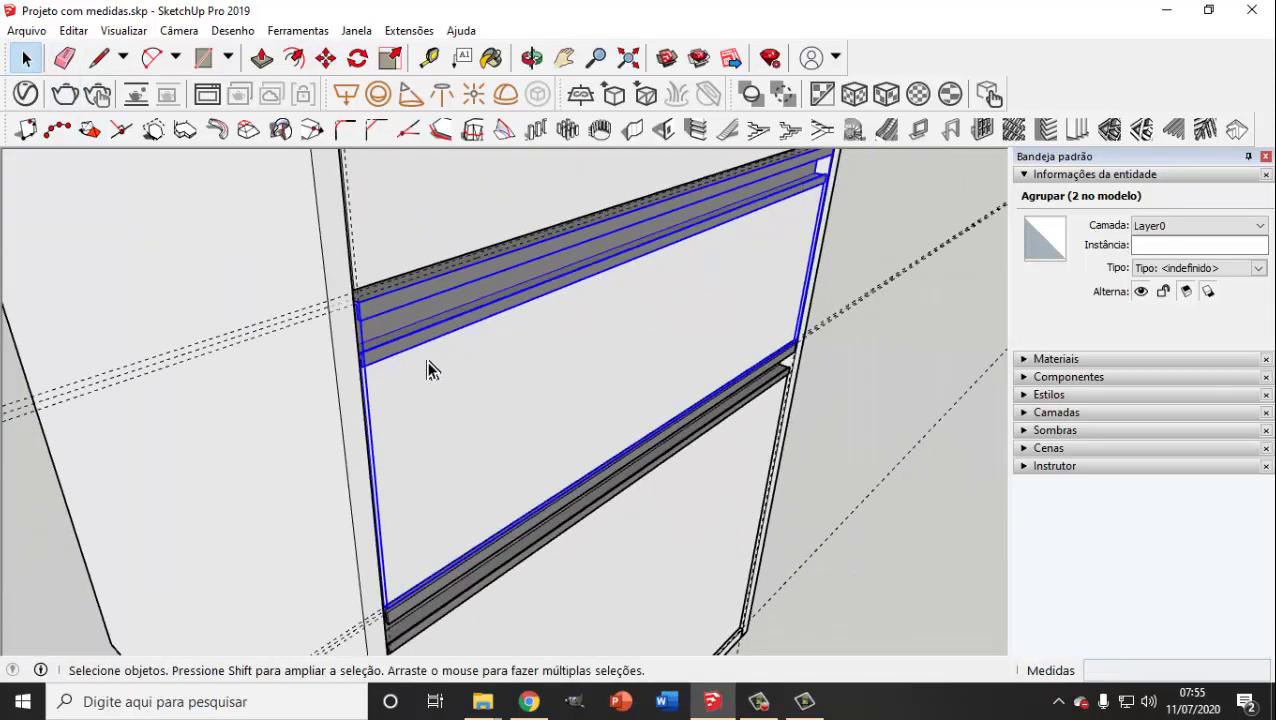
scroll(430, 370, down, 4)
scroll(670, 445, down, 4)
click(671, 434)
mouse_move(671, 434)
middle_down()
mouse_move(399, 398)
mouse_move(612, 470)
middle_up()
Step: Move the bottom drawer front group out of the cabinet, about 140 cm right along the green axis
scroll(677, 490, up, 3)
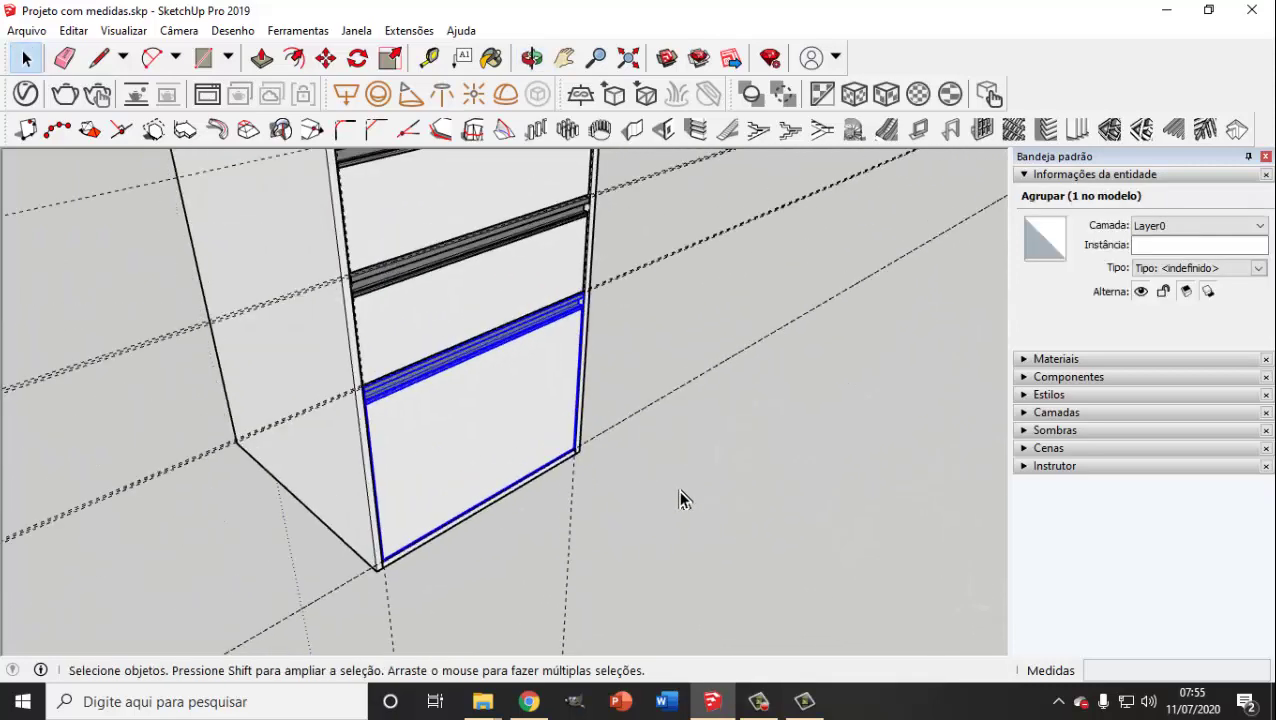
scroll(678, 489, up, 1)
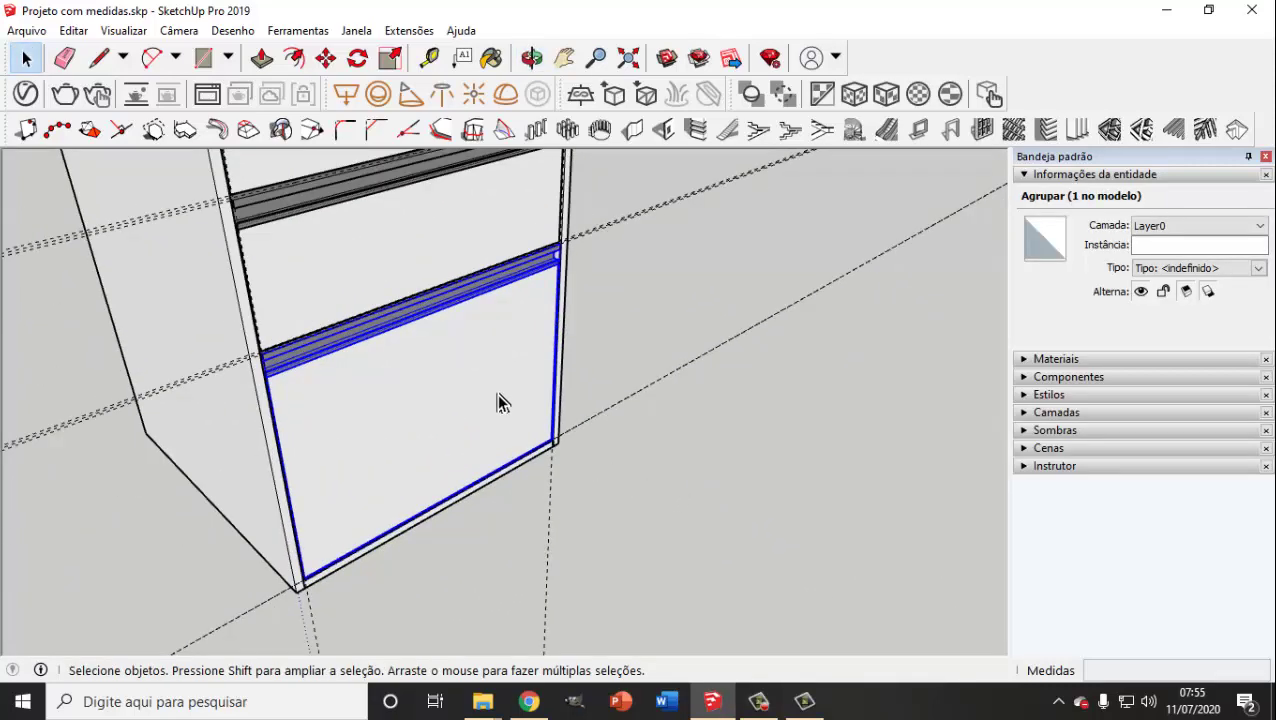
mouse_move(503, 395)
middle_down()
mouse_move(584, 370)
mouse_move(558, 319)
mouse_move(560, 338)
mouse_move(277, 197)
middle_up()
scroll(540, 336, up, 2)
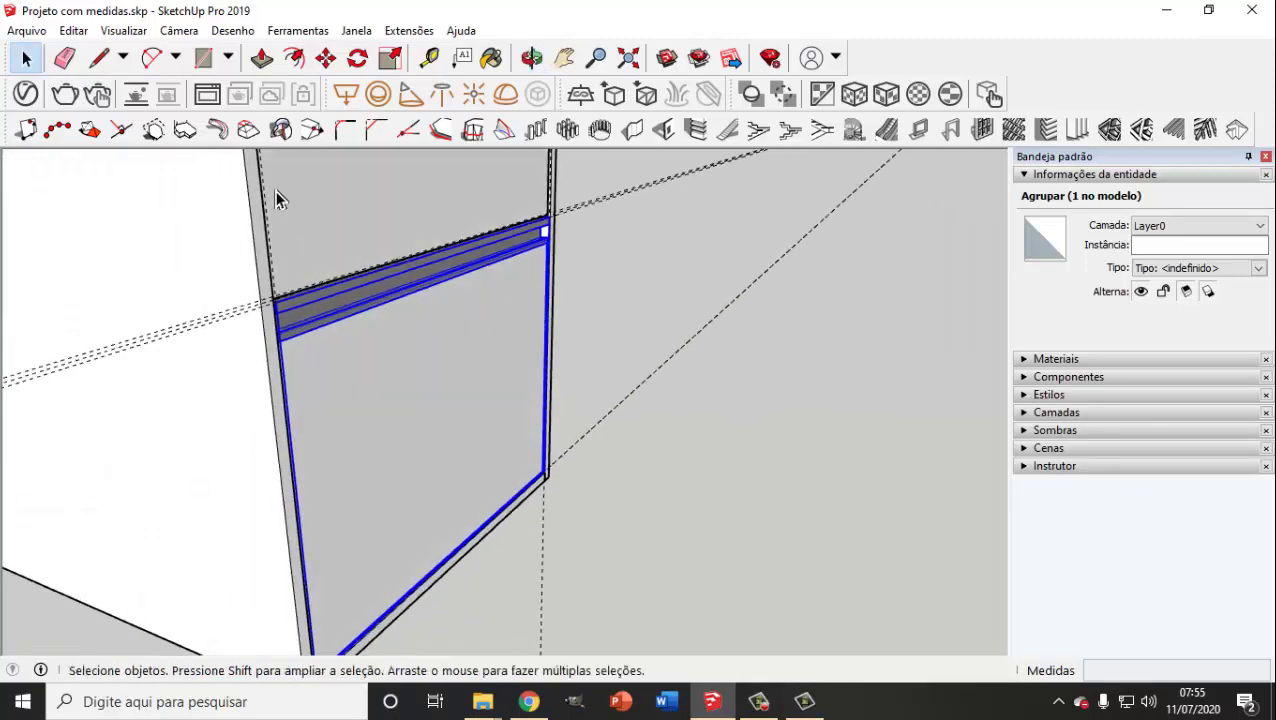
scroll(300, 277, up, 1)
scroll(305, 248, up, 1)
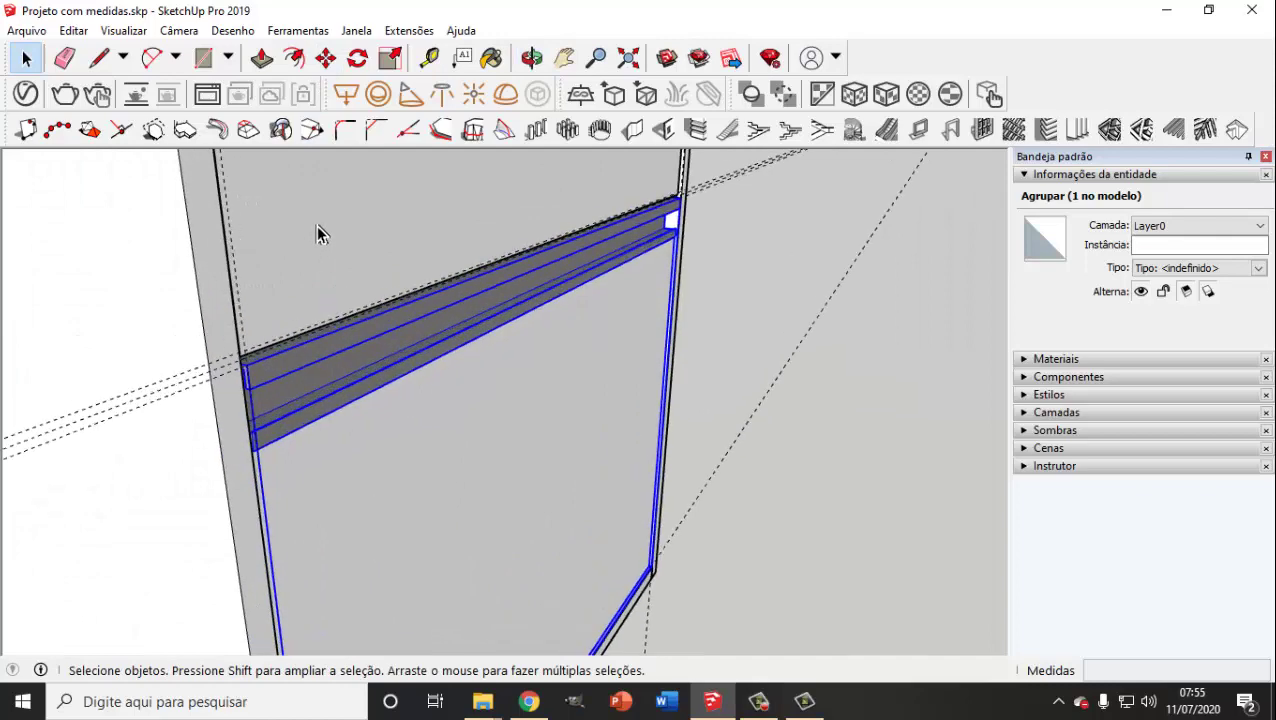
scroll(260, 380, up, 1)
scroll(245, 350, up, 1)
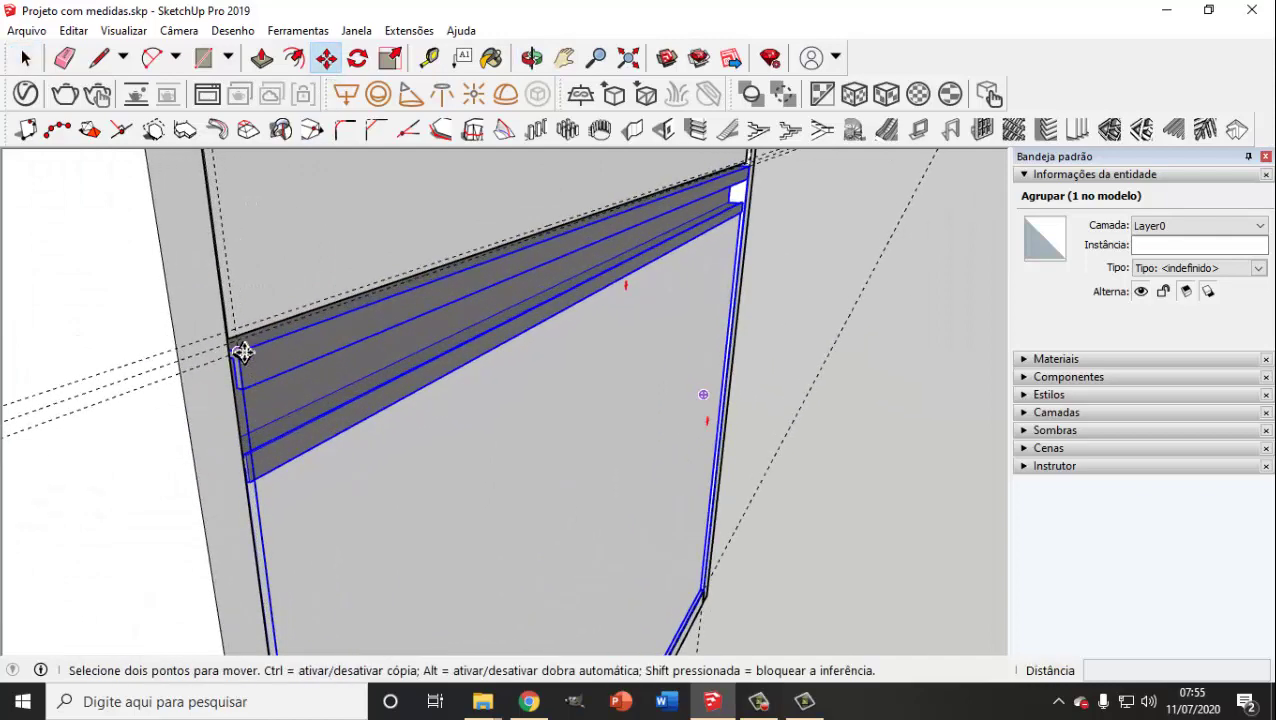
click(242, 348)
scroll(362, 410, down, 3)
scroll(380, 425, down, 3)
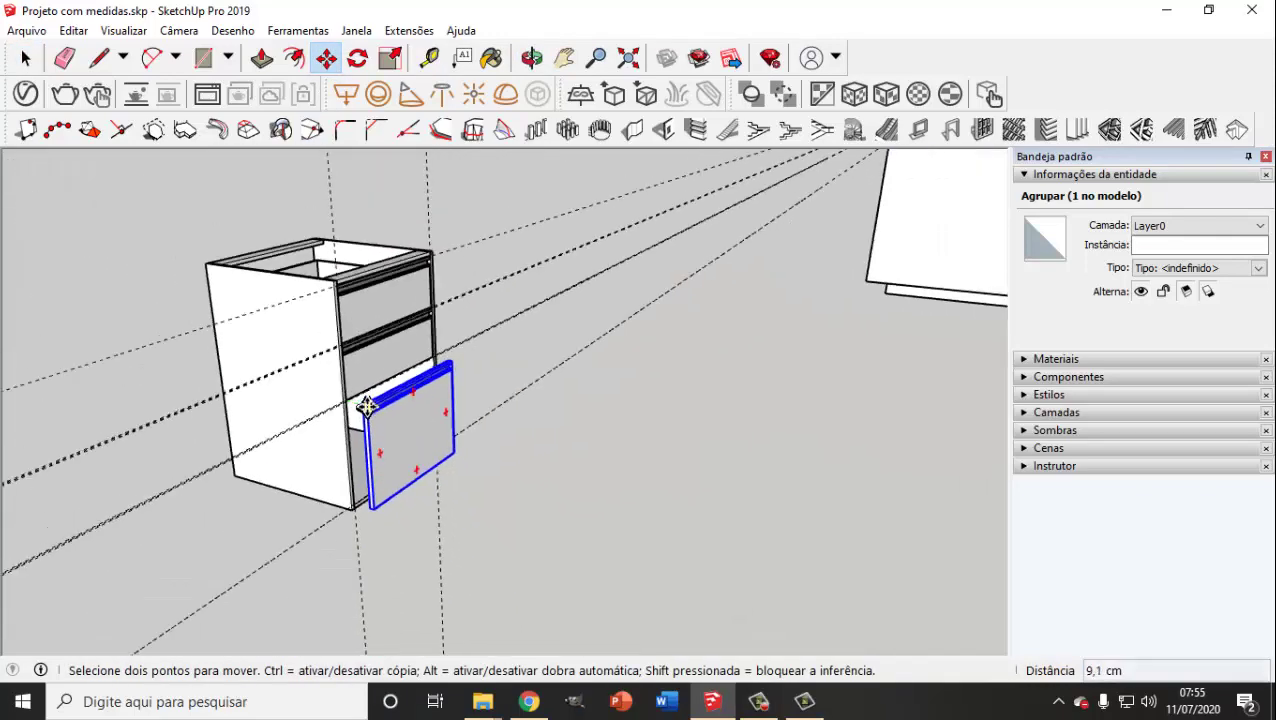
middle_drag(541, 464, 327, 341)
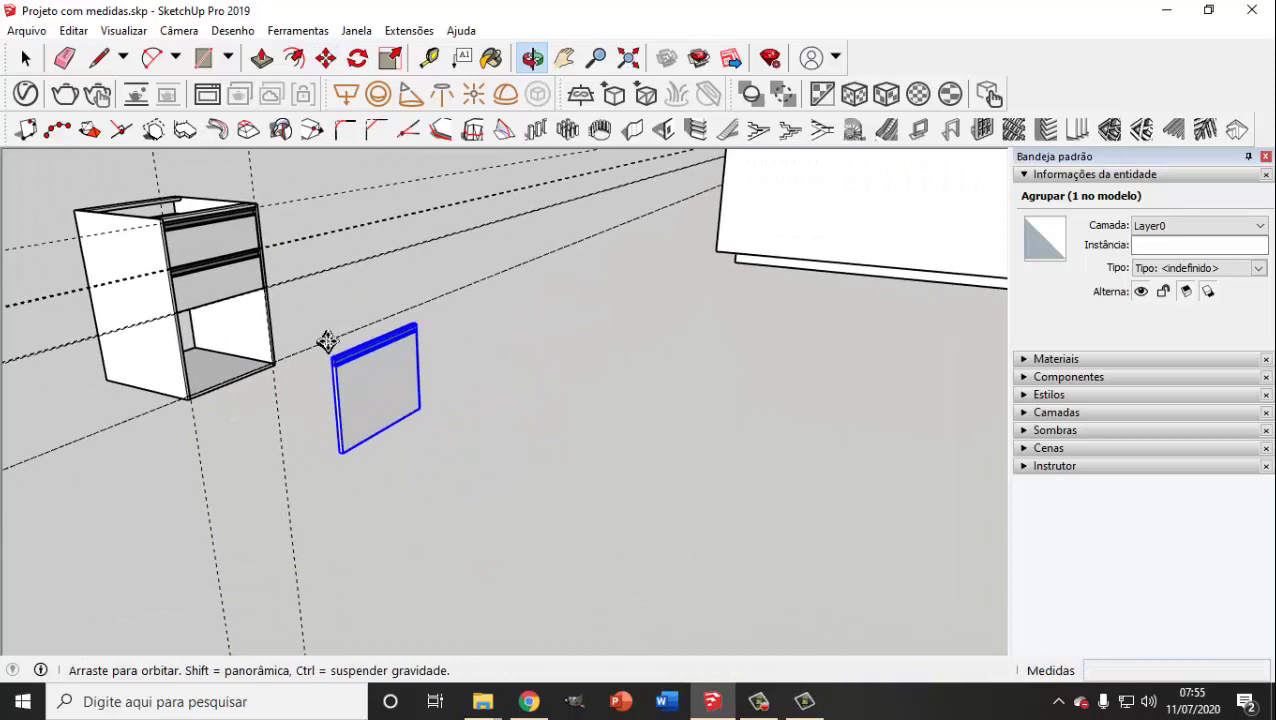
click(389, 377)
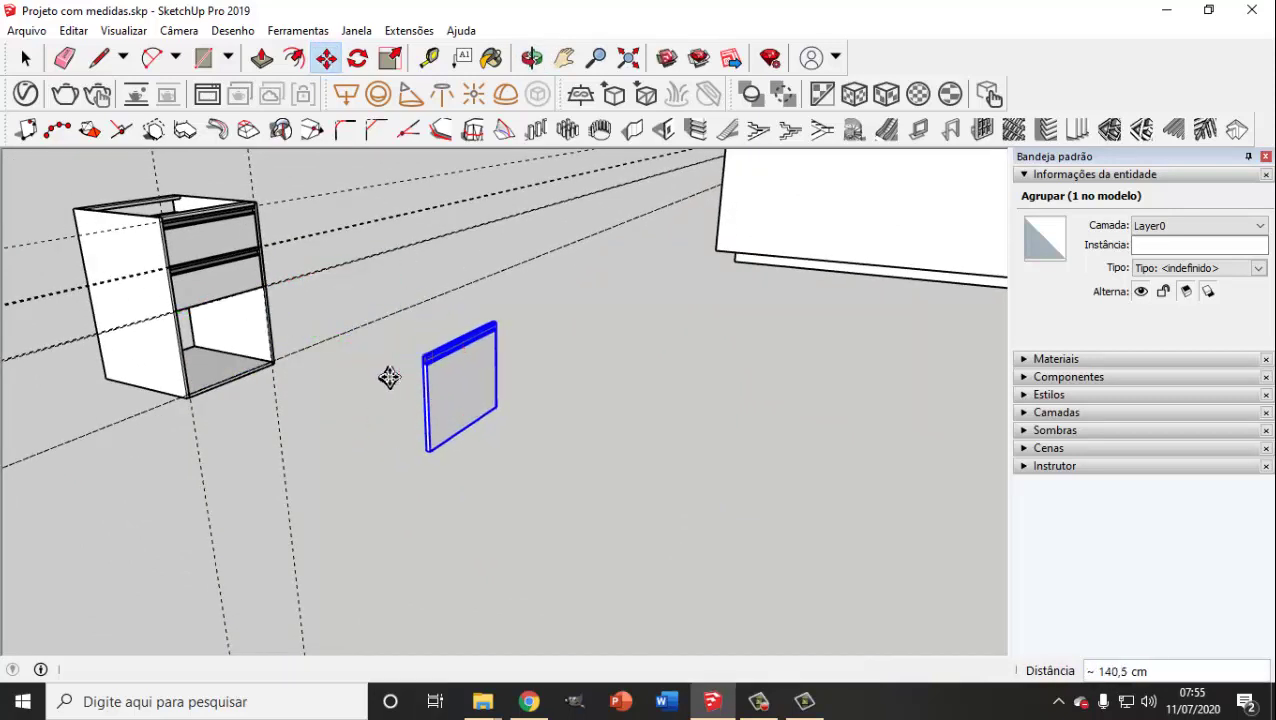
click(757, 704)
click(1238, 568)
mouse_move(650, 493)
middle_down()
mouse_move(598, 470)
mouse_move(693, 375)
middle_up()
scroll(693, 375, up, 3)
Step: Place a Tape Measure guide 1,8 cm in from the drawer front's left edge
scroll(686, 388, up, 2)
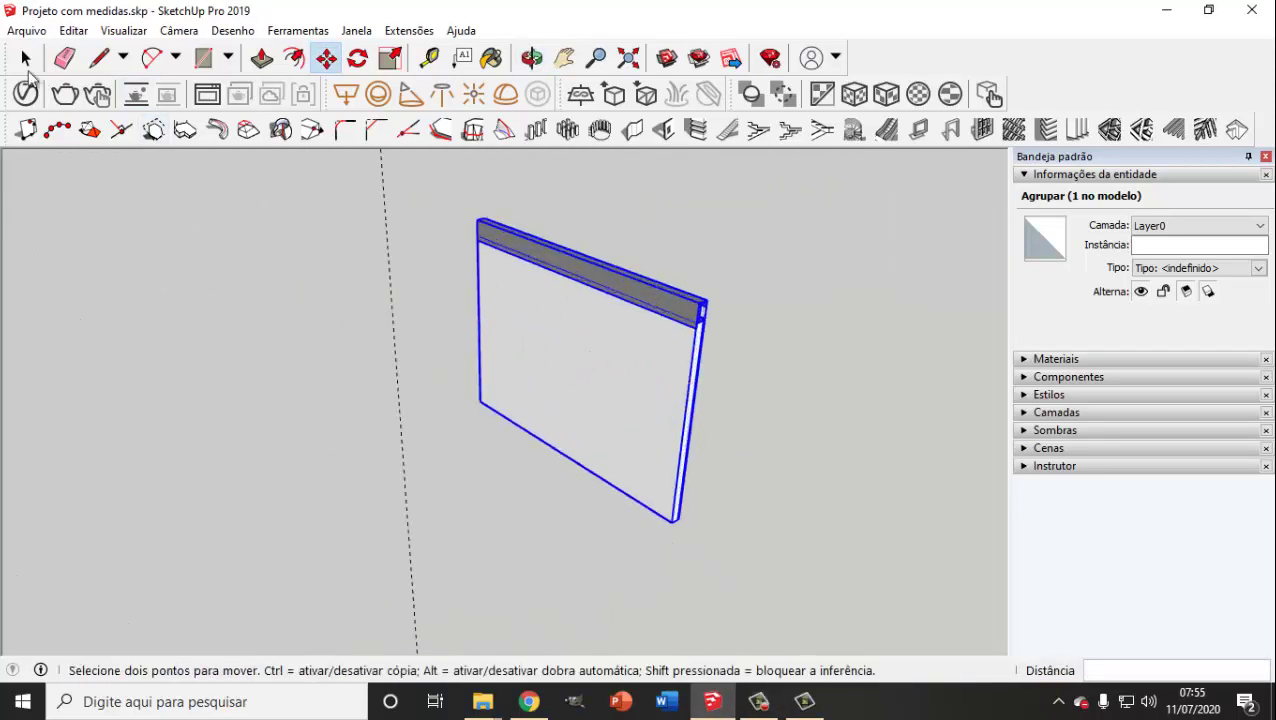
mouse_move(407, 518)
middle_down()
mouse_move(327, 498)
mouse_move(171, 541)
mouse_move(462, 490)
mouse_move(382, 521)
mouse_move(390, 461)
mouse_move(570, 495)
mouse_move(468, 303)
middle_up()
click(429, 57)
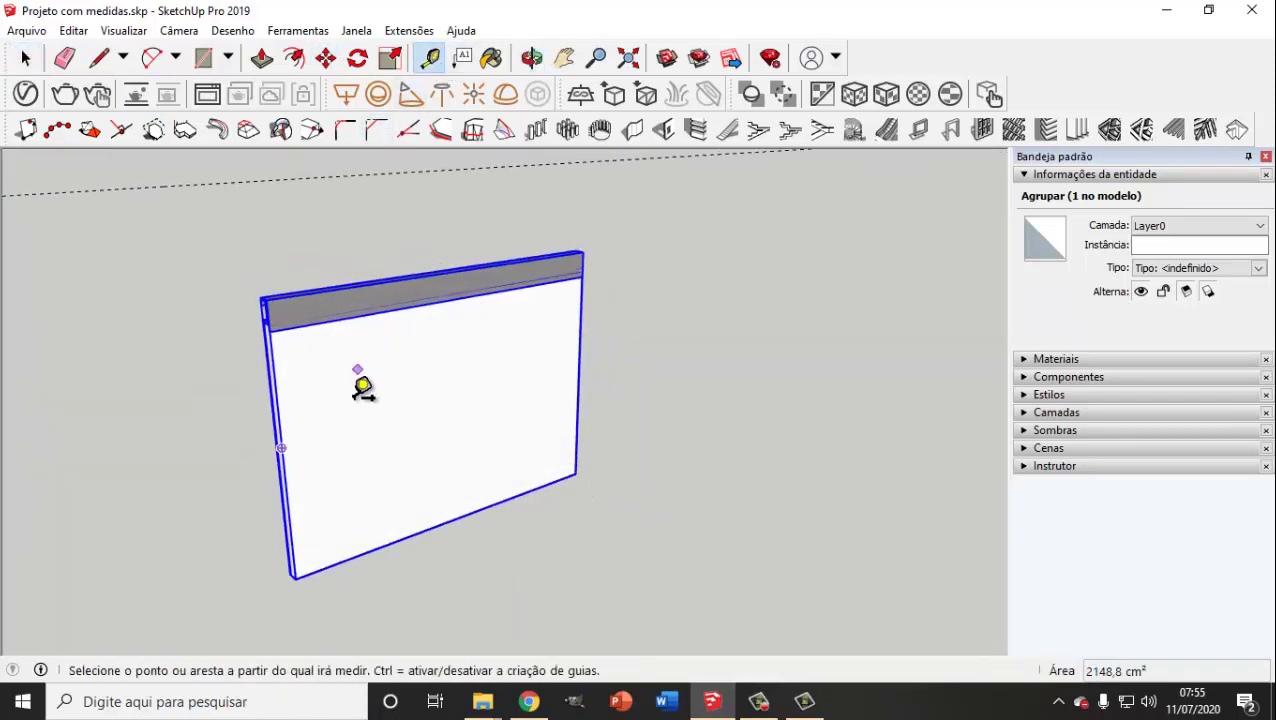
click(280, 438)
text(1,8)
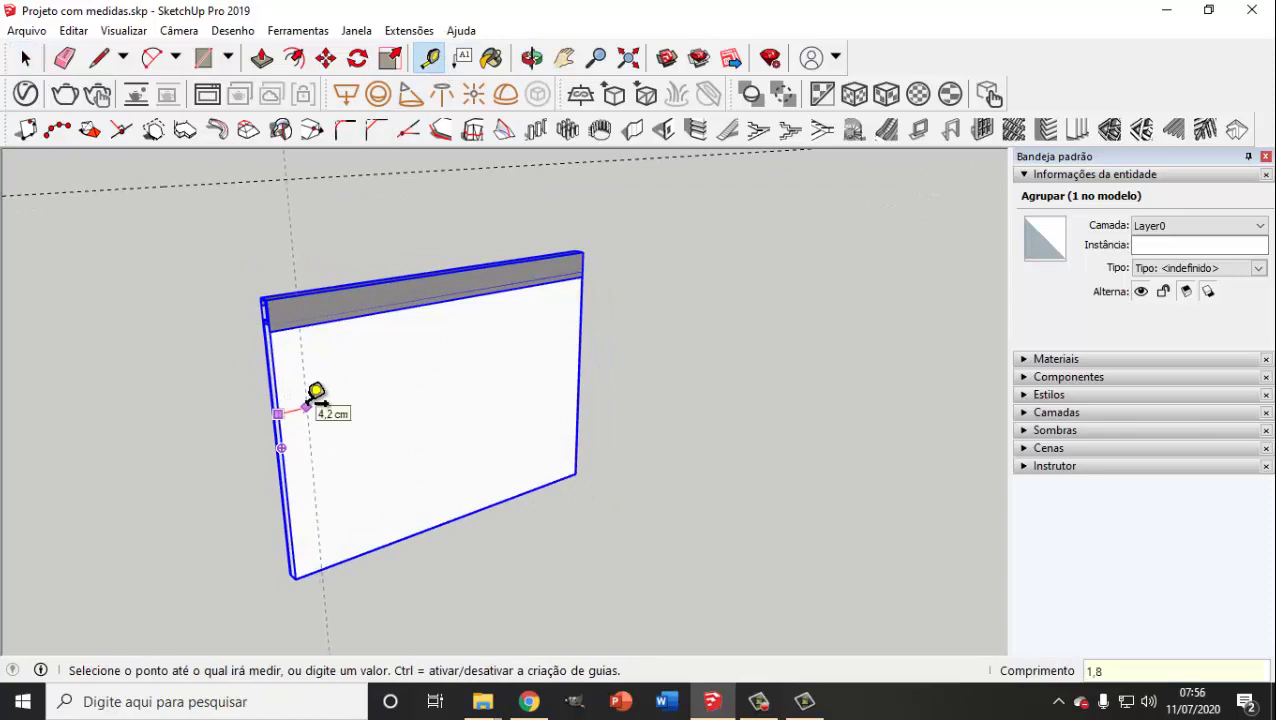
key(Return)
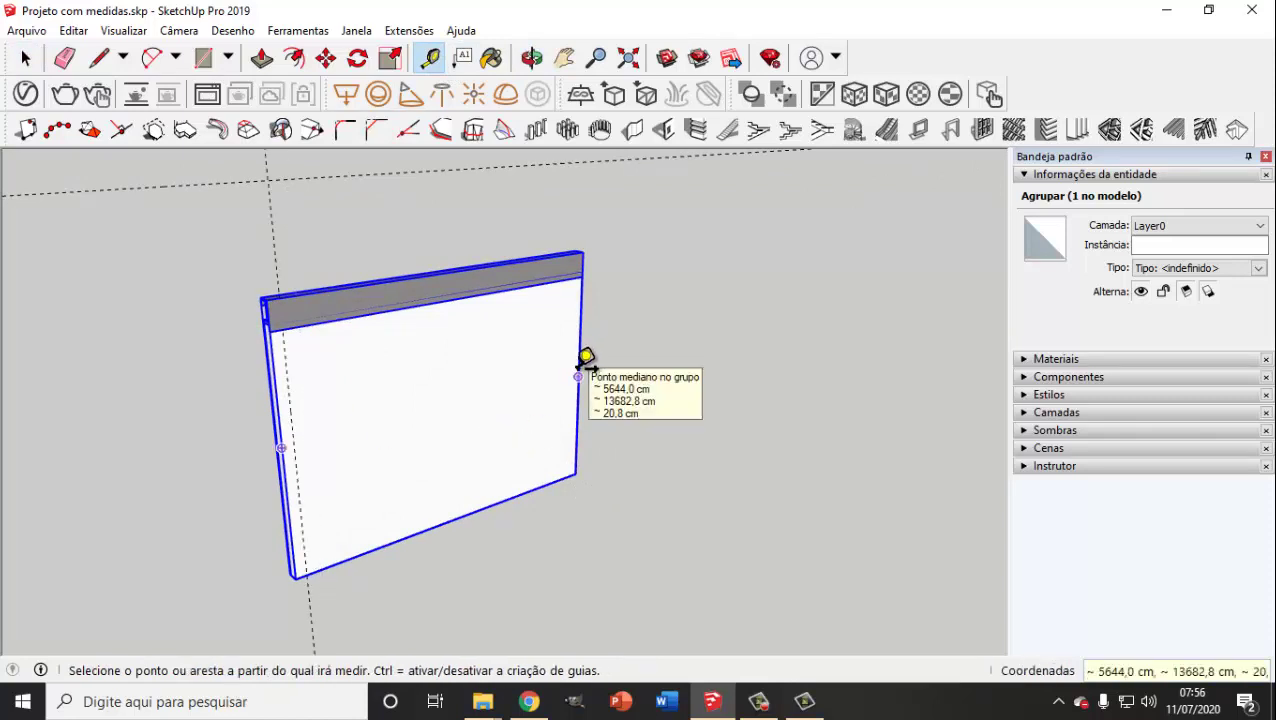
Step: Add another guide across the middle of the drawer front from its right edge midpoint
click(578, 376)
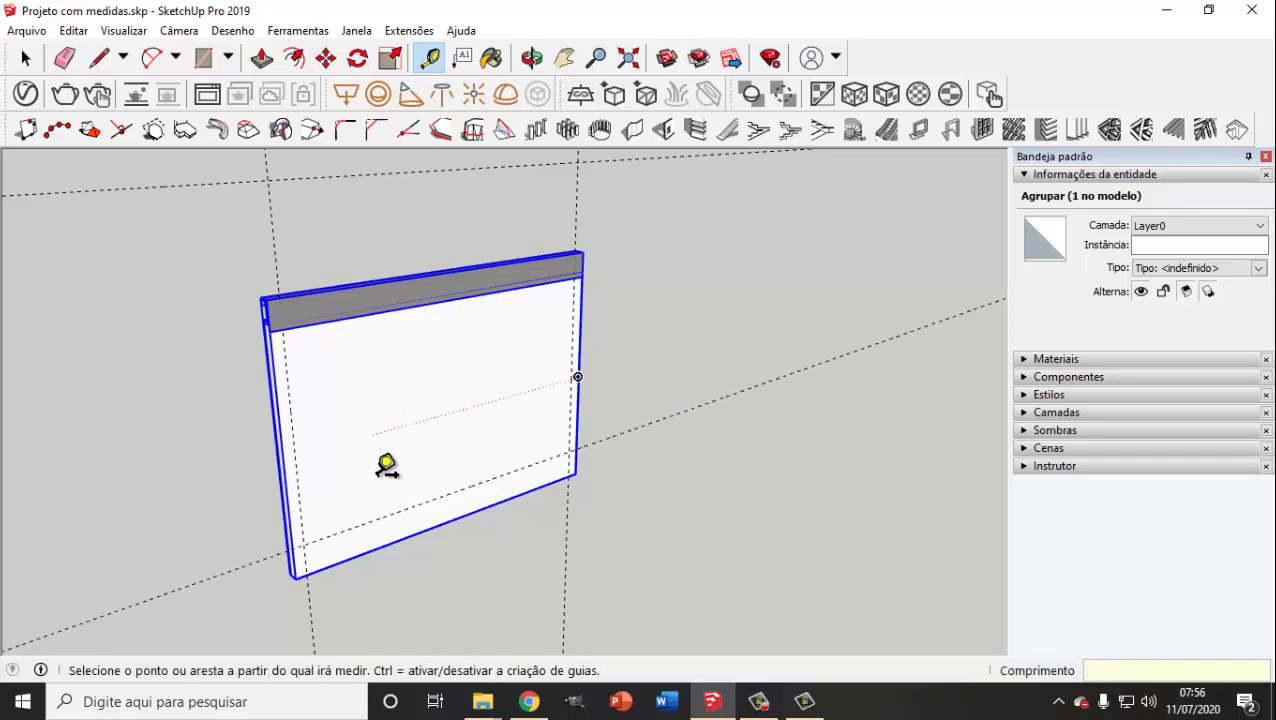
click(377, 518)
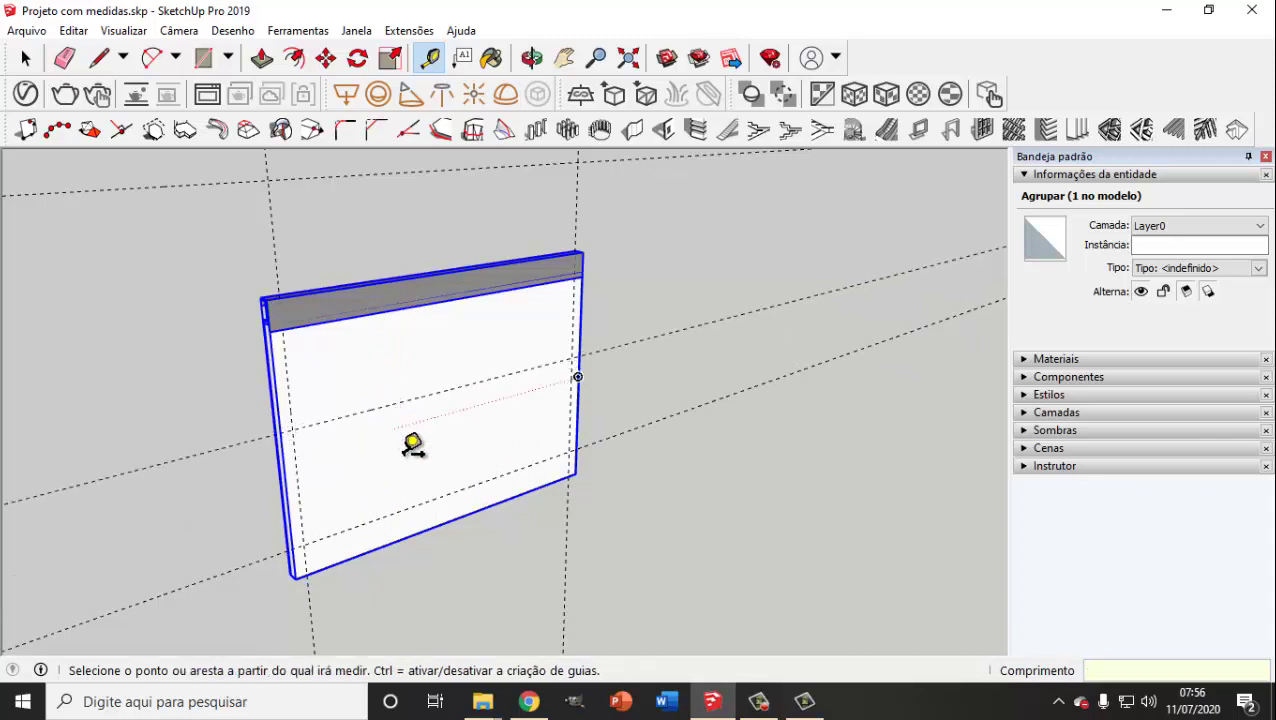
mouse_move(413, 445)
middle_down()
mouse_move(336, 455)
mouse_move(379, 466)
middle_up()
mouse_move(457, 487)
middle_down()
mouse_move(336, 515)
mouse_move(321, 476)
middle_up()
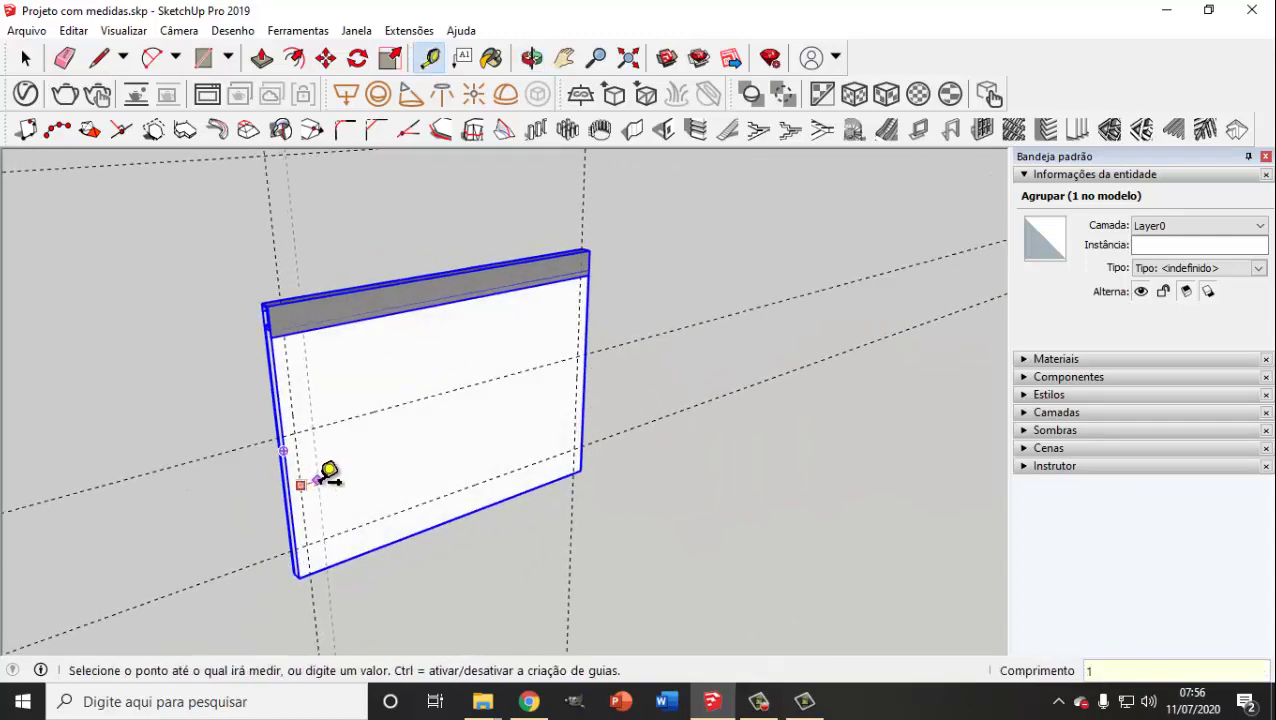
click(26, 57)
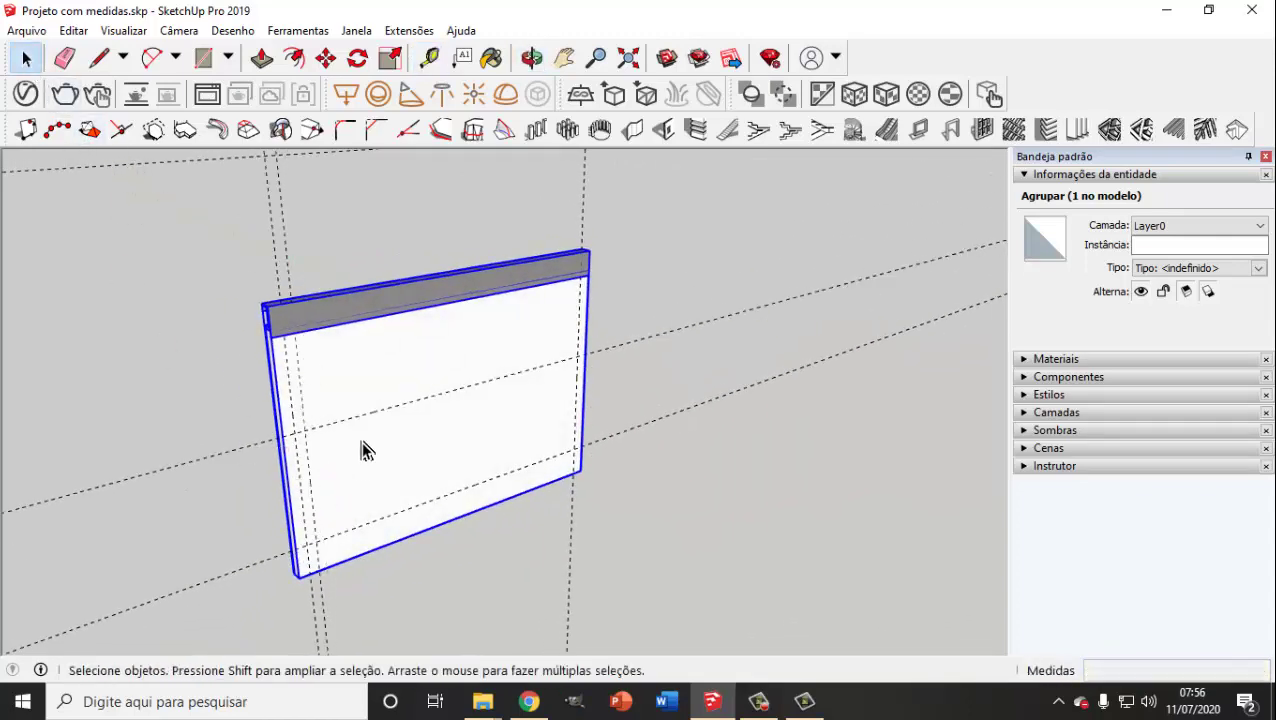
scroll(361, 441, up, 3)
middle_drag(347, 545, 433, 470)
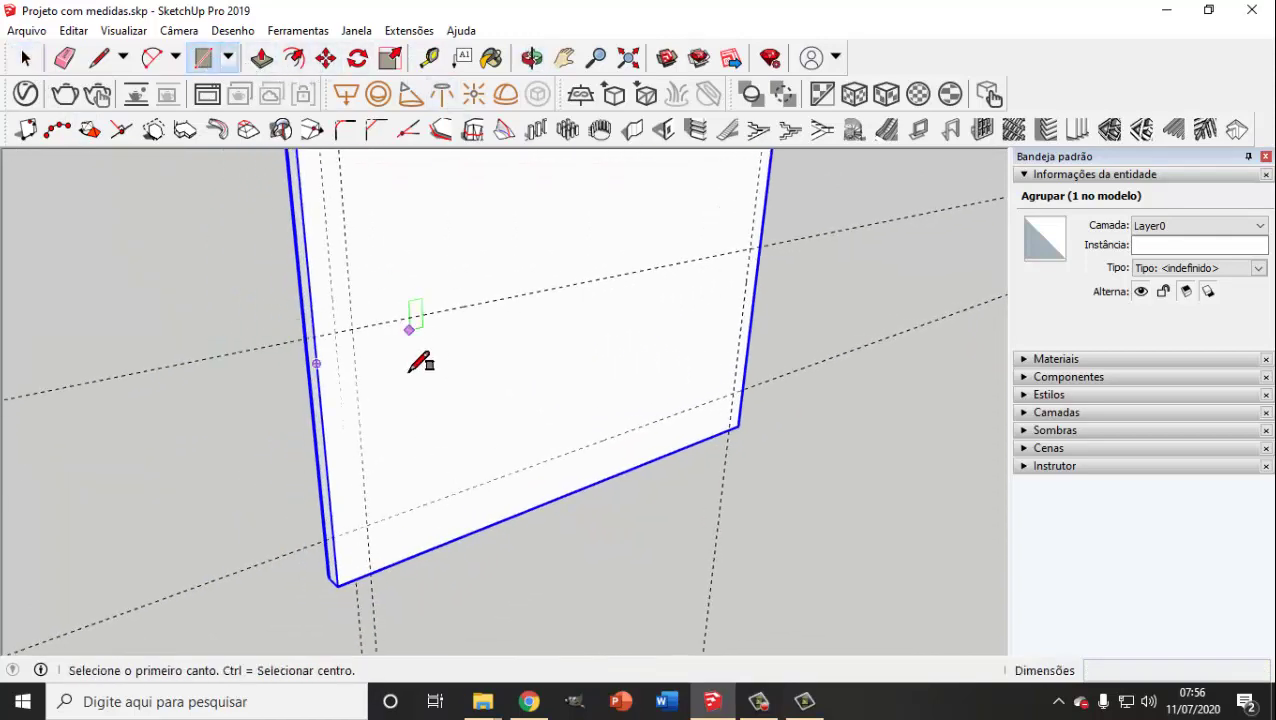
Step: Draw a 1,5 × 18 cm rectangle at the guide intersection and extrude it 55 cm into a side board
click(333, 332)
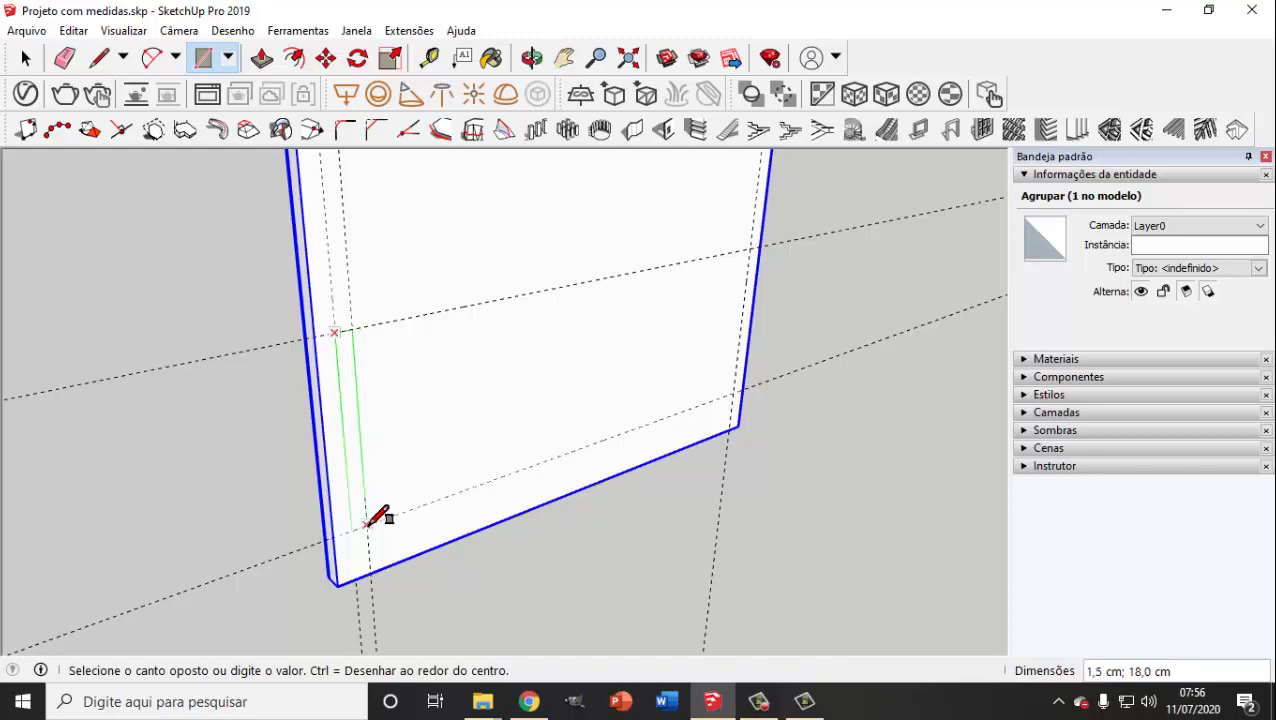
click(26, 57)
middle_drag(233, 242, 379, 327)
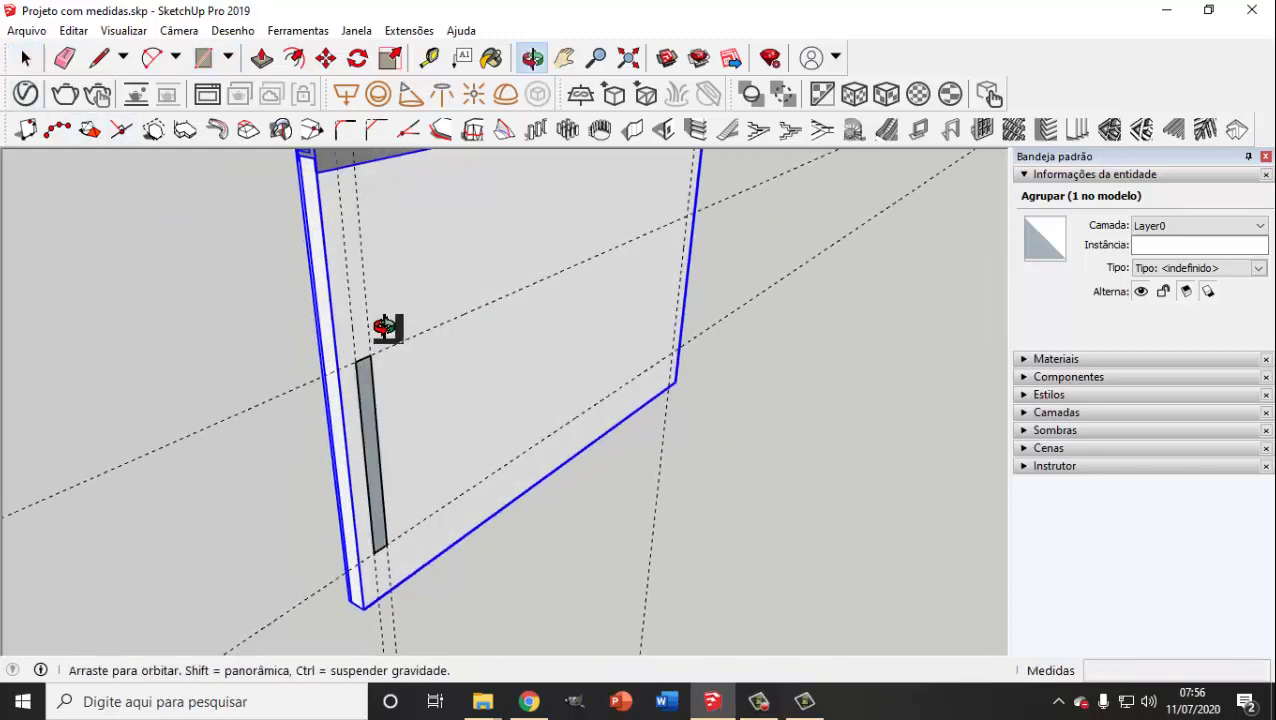
click(262, 57)
middle_drag(420, 380, 484, 427)
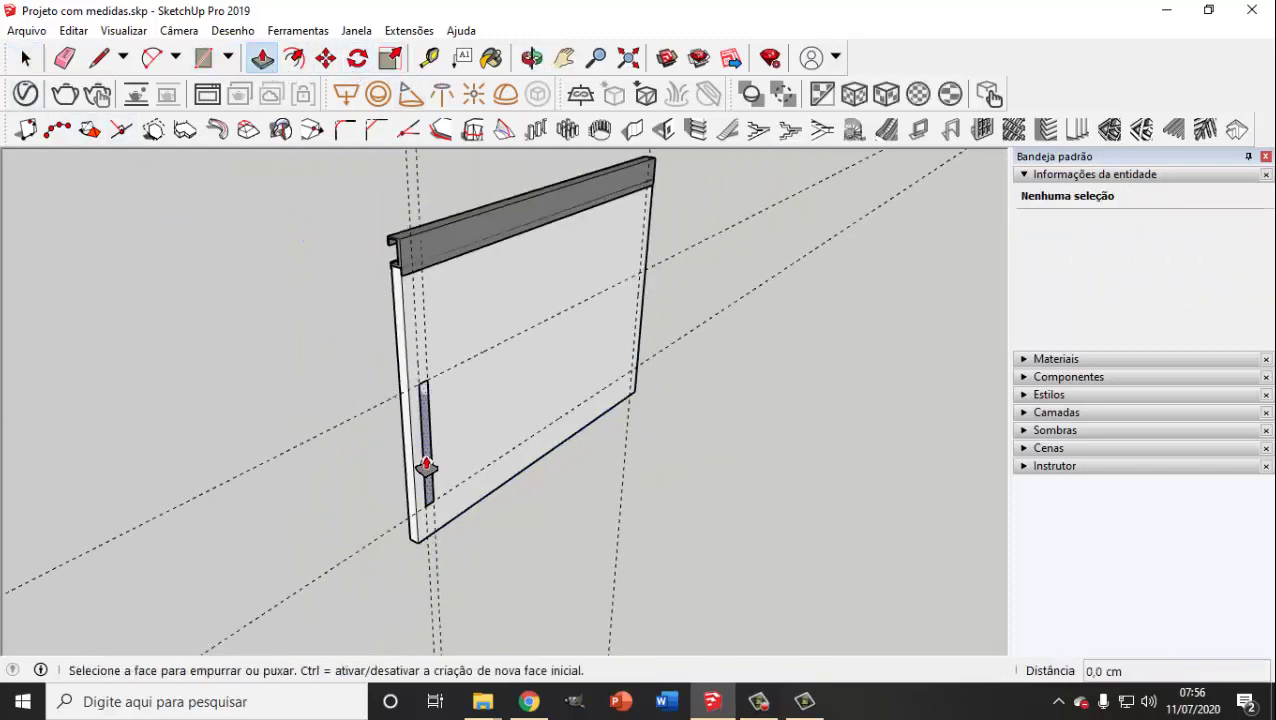
drag(428, 465, 436, 470)
text(0)
key(Return)
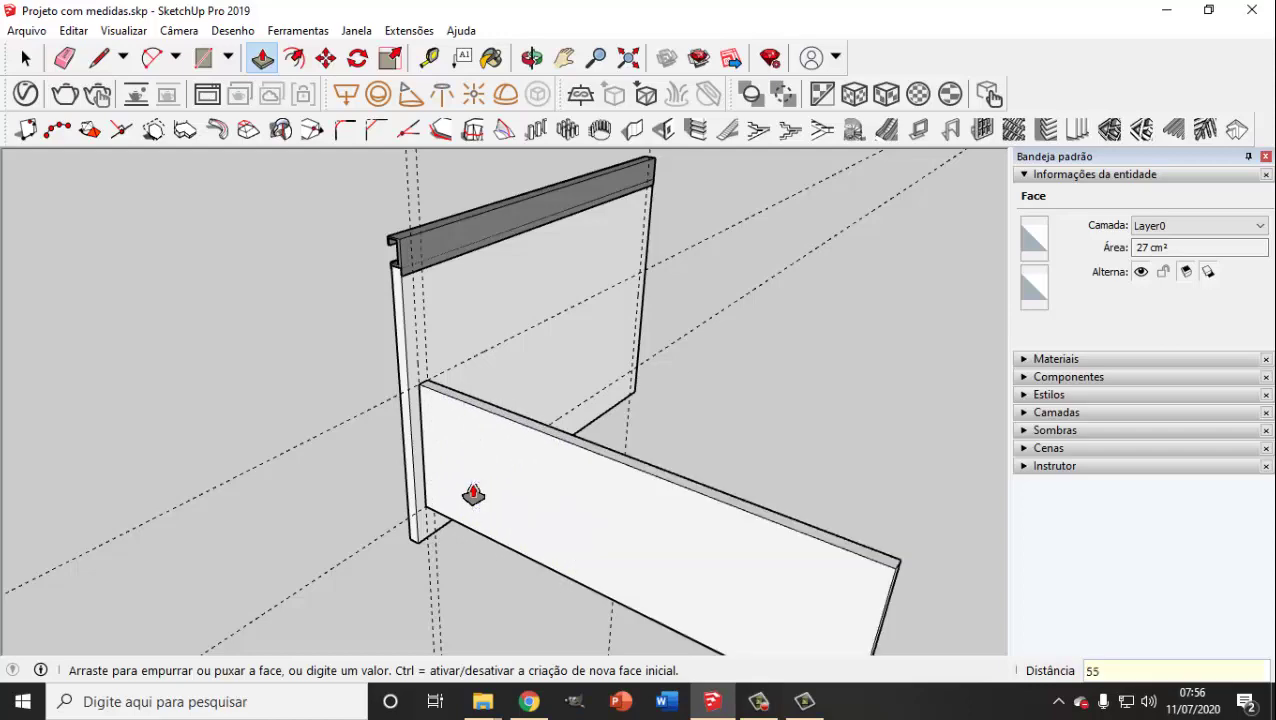
Step: Make the new side board its own group with Criar grupo
click(26, 57)
click(491, 470)
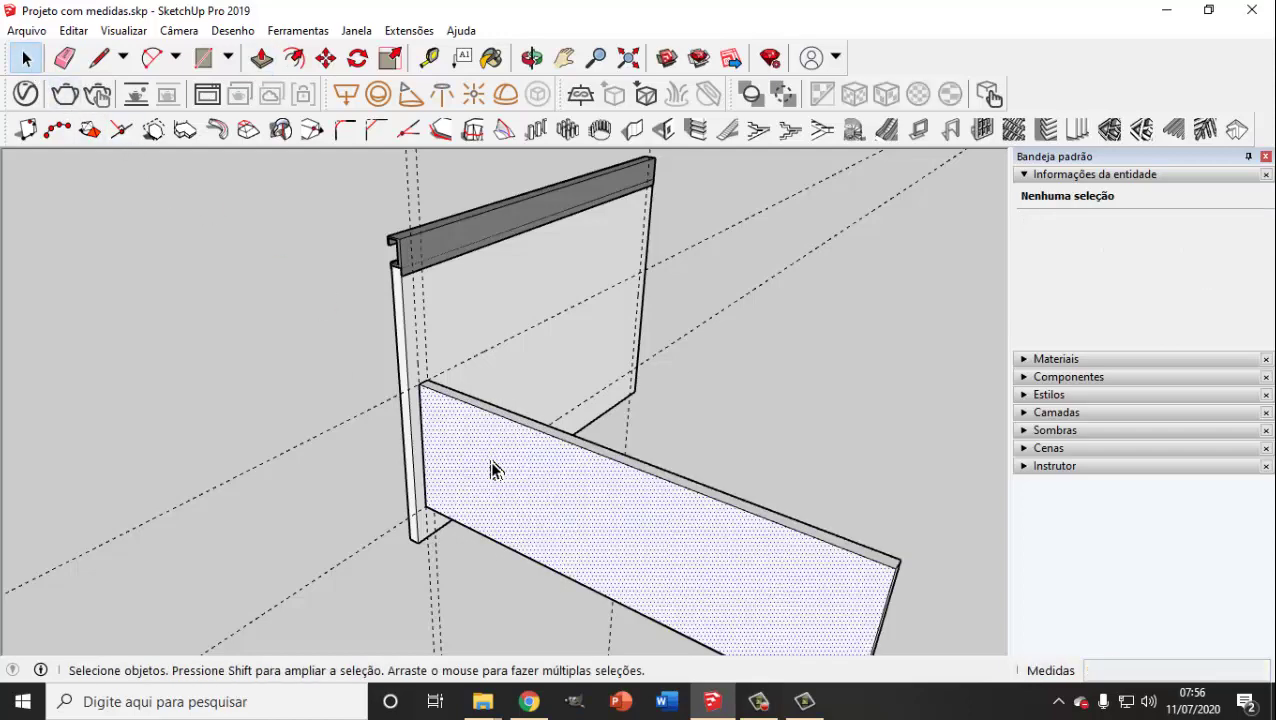
right_click(491, 465)
click(555, 276)
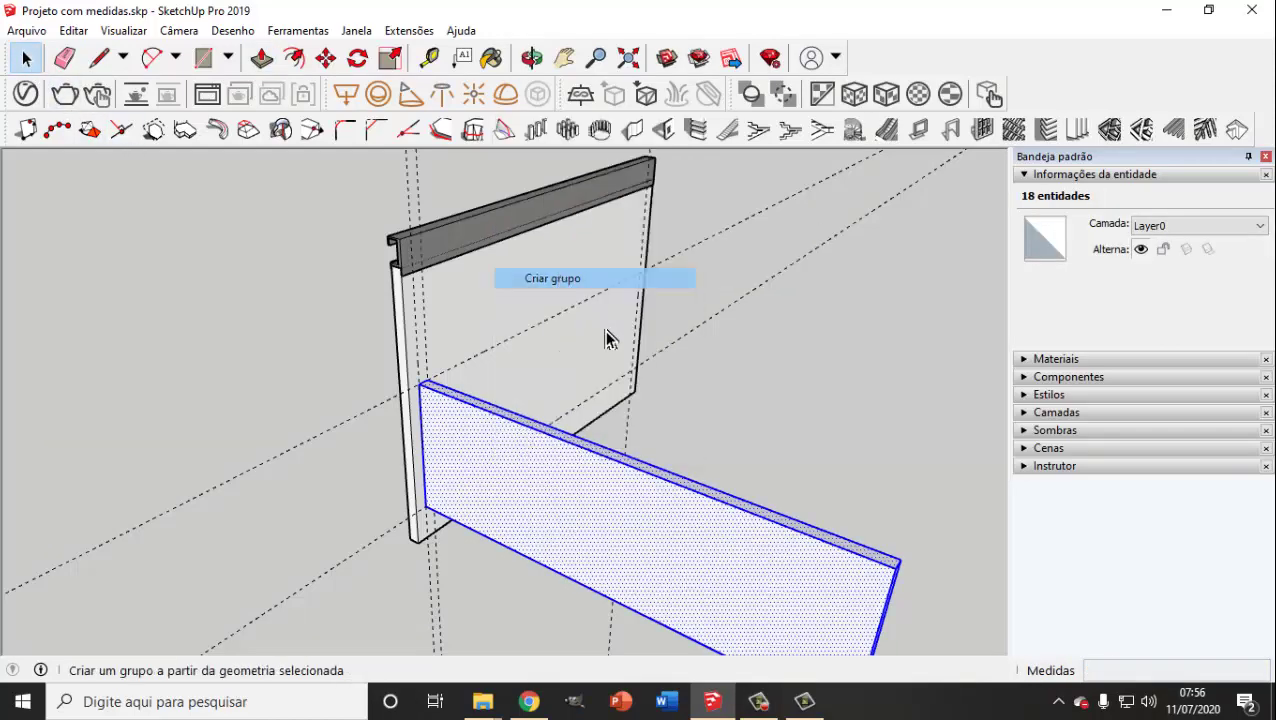
mouse_move(607, 336)
middle_down()
mouse_move(503, 477)
mouse_move(490, 302)
mouse_move(493, 367)
mouse_move(485, 360)
middle_up()
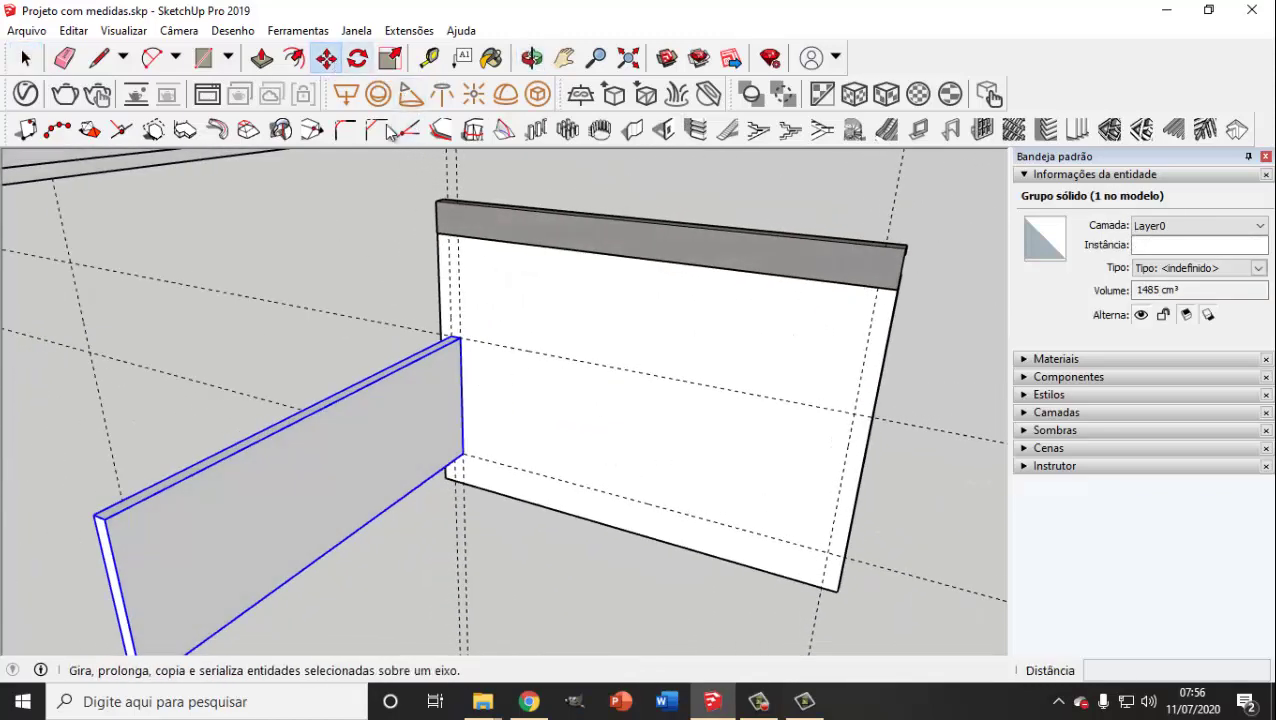
Step: Copy the grouped side board 51,3 cm across to form the opposite drawer side
click(457, 342)
key(ctrl)
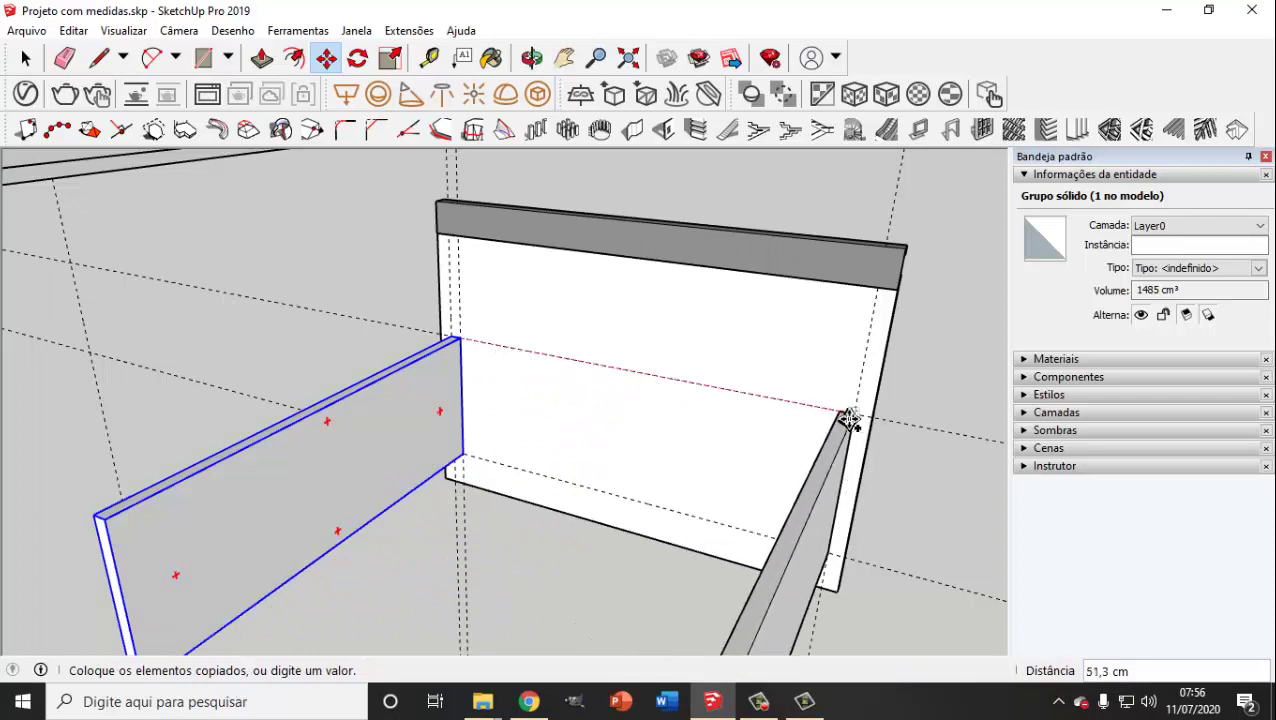
click(852, 418)
scroll(641, 404, down, 3)
mouse_move(641, 404)
middle_down()
mouse_move(604, 447)
mouse_move(789, 470)
mouse_move(553, 393)
mouse_move(669, 407)
mouse_move(692, 319)
middle_up()
scroll(661, 416, up, 3)
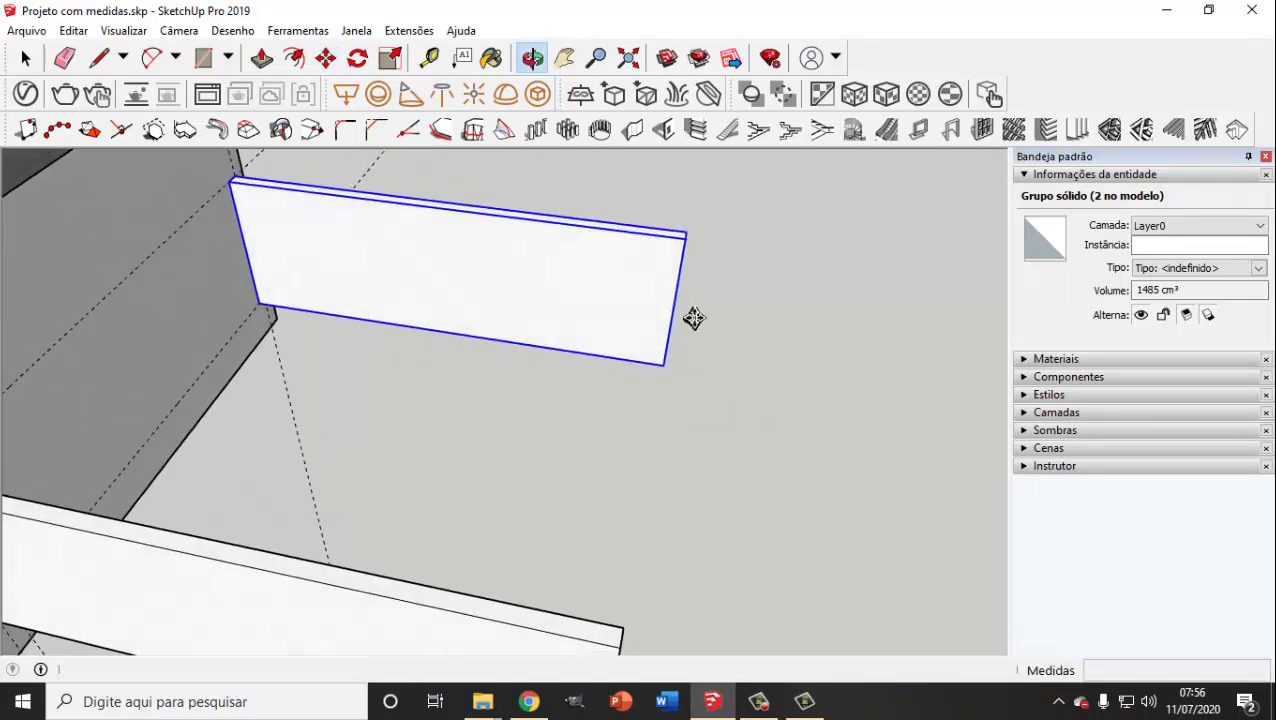
scroll(692, 319, up, 1)
key(space)
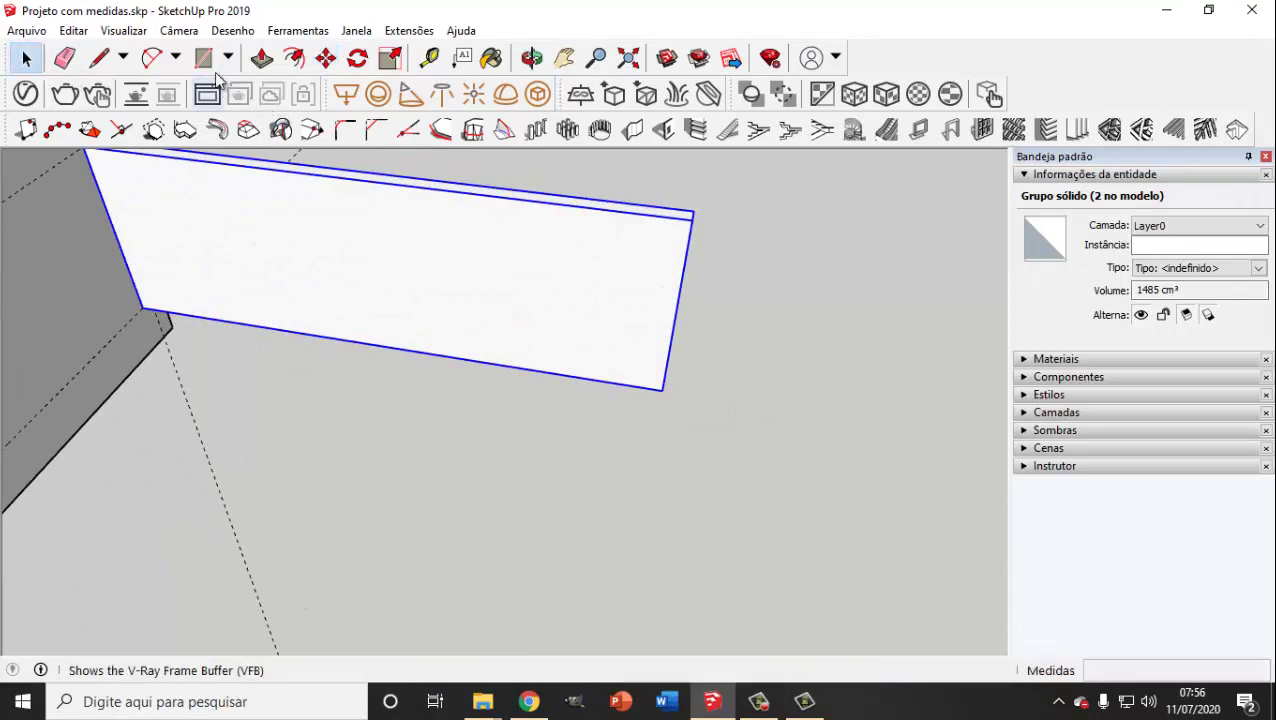
Step: Draw a 10 × 1,5 cm rectangle from the copied side panel's end corner for the back board
click(203, 58)
scroll(600, 360, up, 2)
scroll(680, 380, up, 2)
click(684, 394)
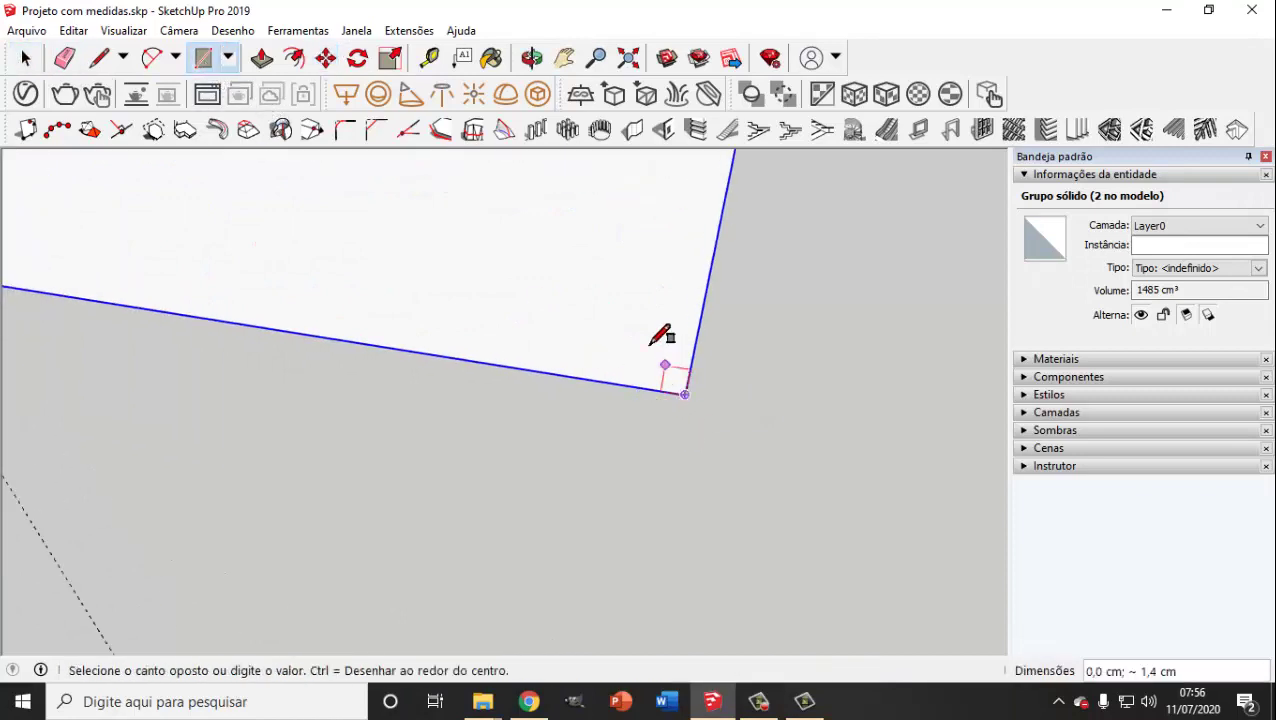
scroll(662, 212, down, 2)
scroll(662, 212, down, 1)
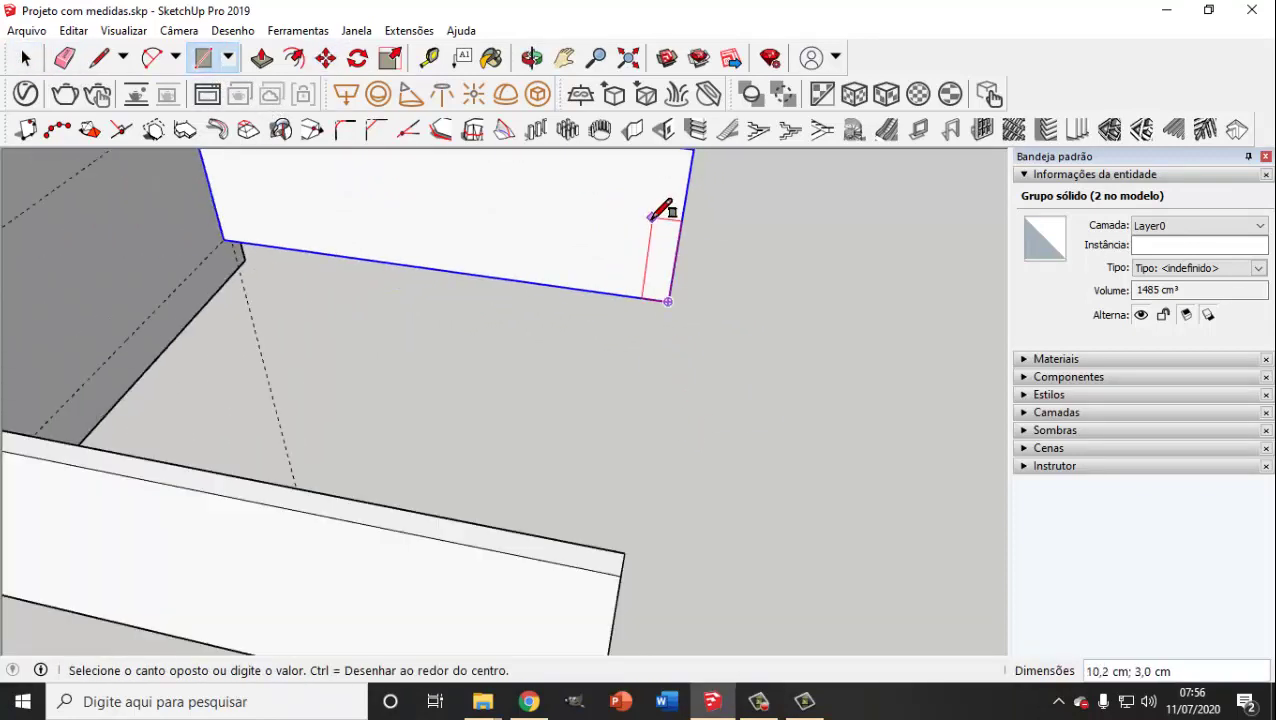
mouse_move(662, 212)
middle_down()
mouse_move(627, 313)
mouse_move(648, 296)
middle_up()
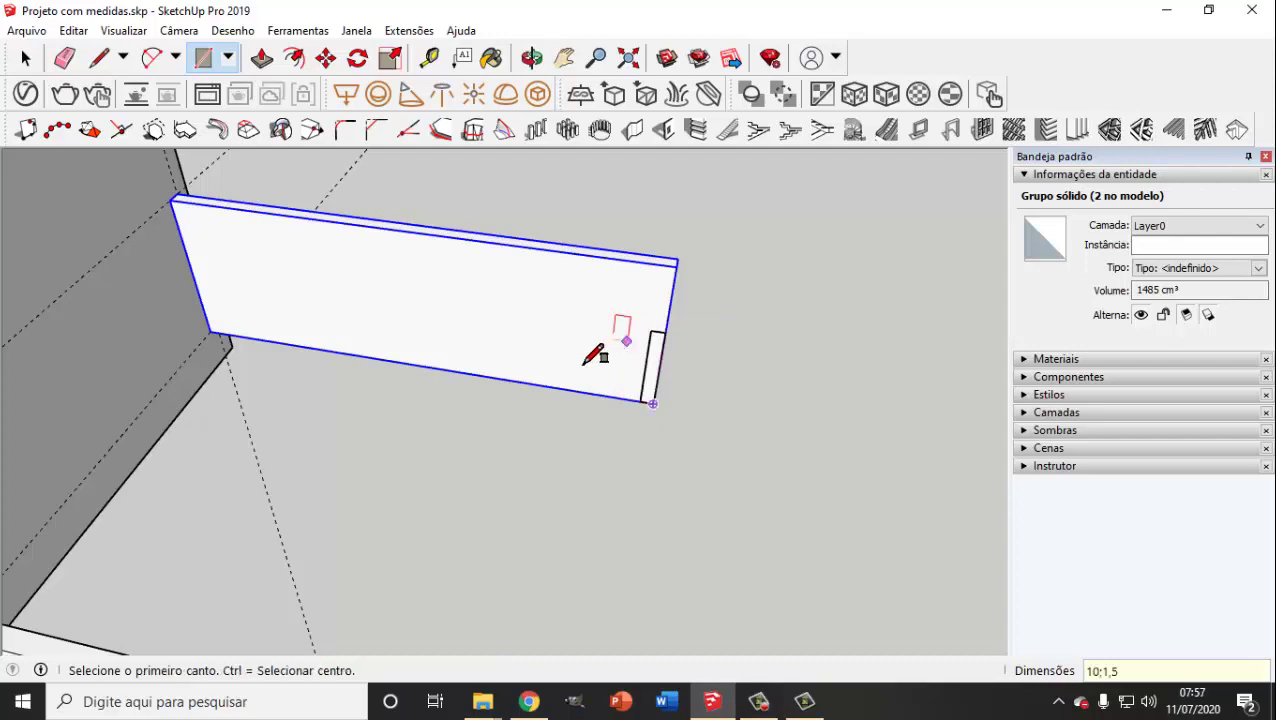
click(25, 60)
middle_drag(530, 400, 556, 352)
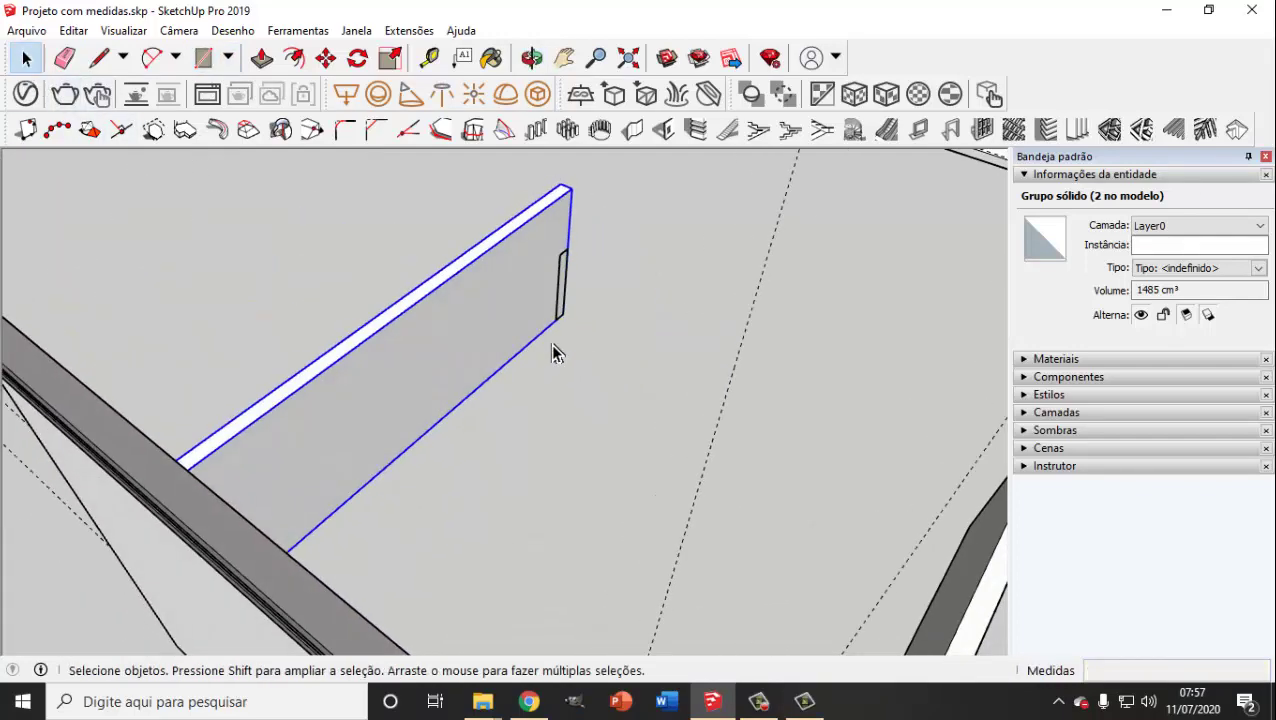
mouse_move(587, 452)
middle_down()
mouse_move(407, 433)
mouse_move(478, 435)
mouse_move(281, 168)
middle_up()
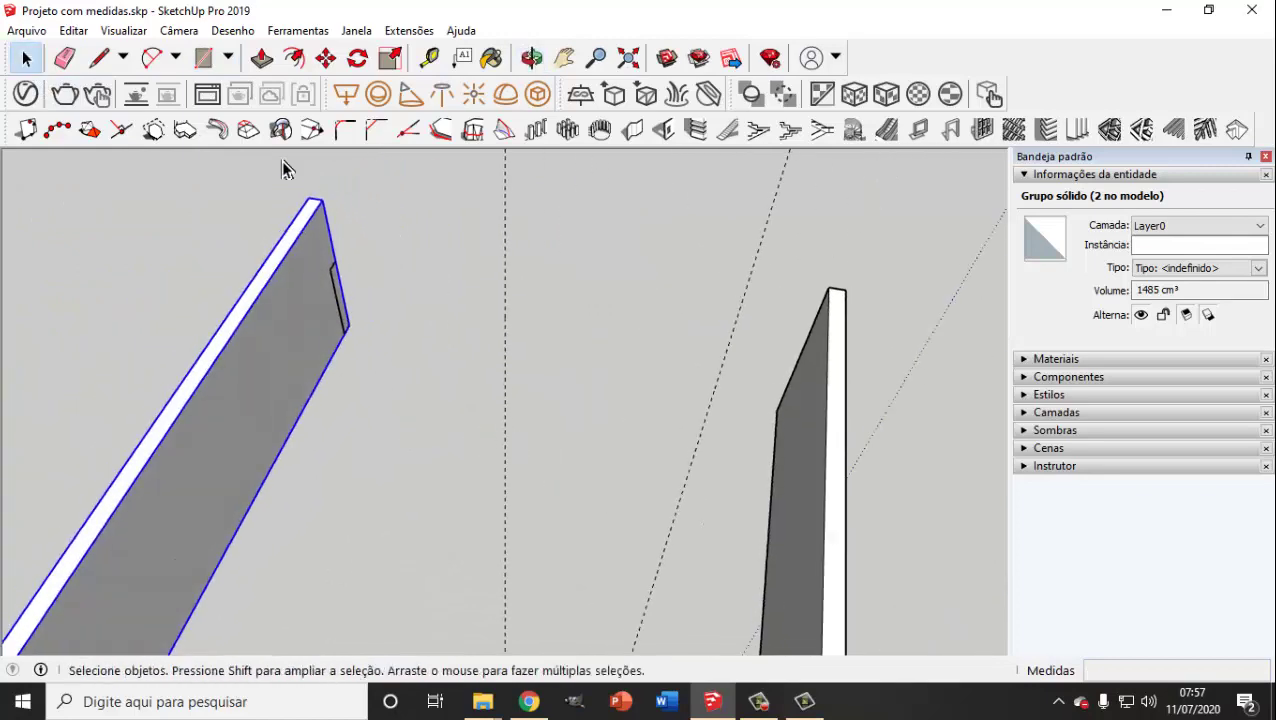
Step: Extrude the 10 × 1,5 cm rectangle across to the opposite side and group it as the back board
click(342, 311)
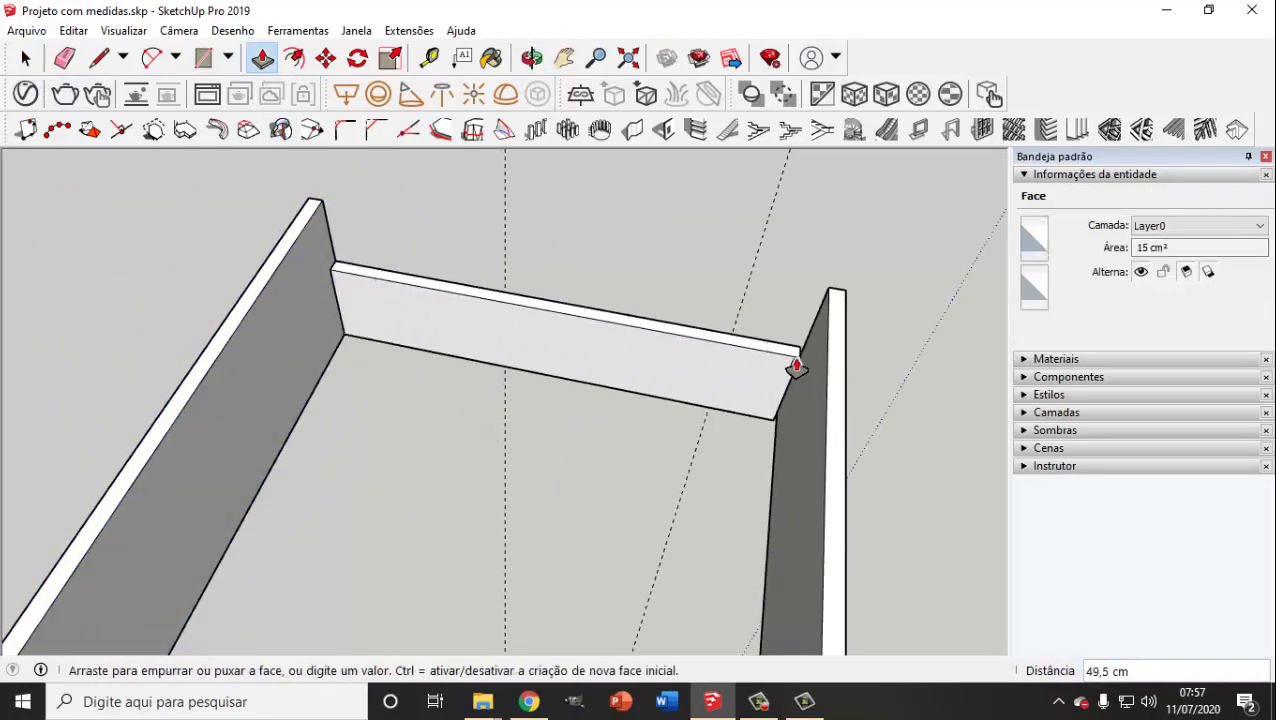
click(810, 350)
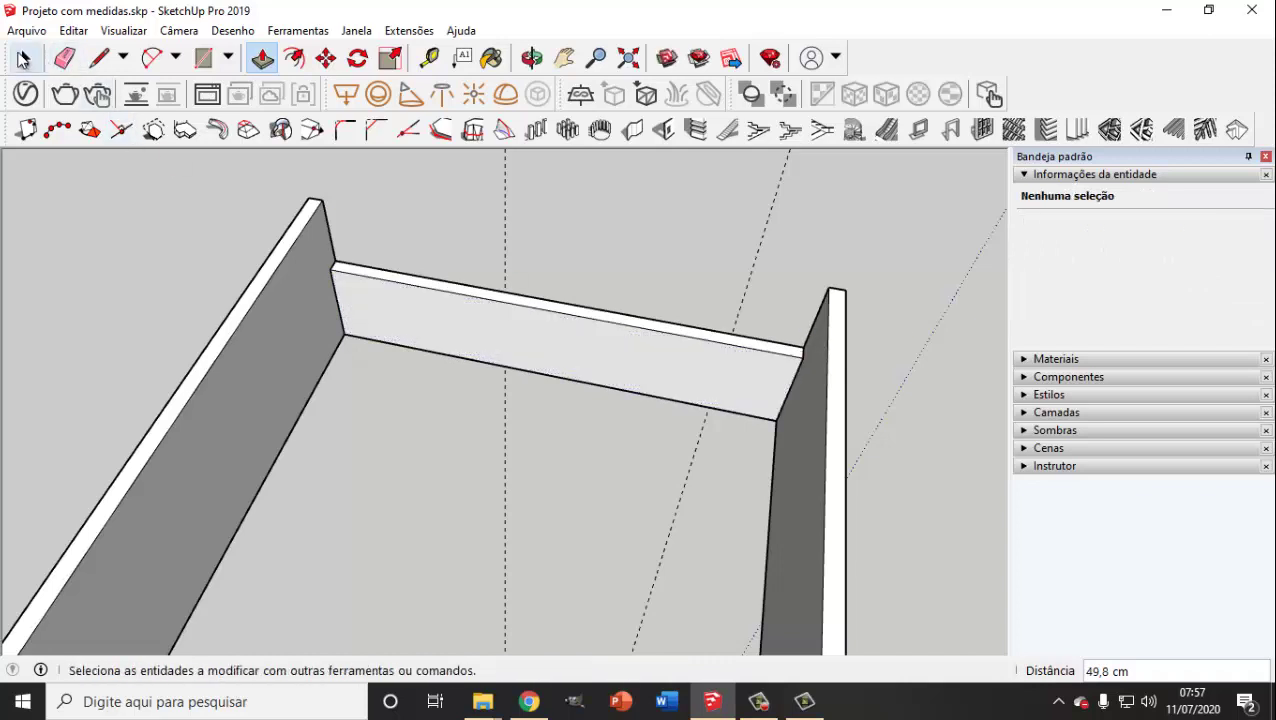
right_click(476, 332)
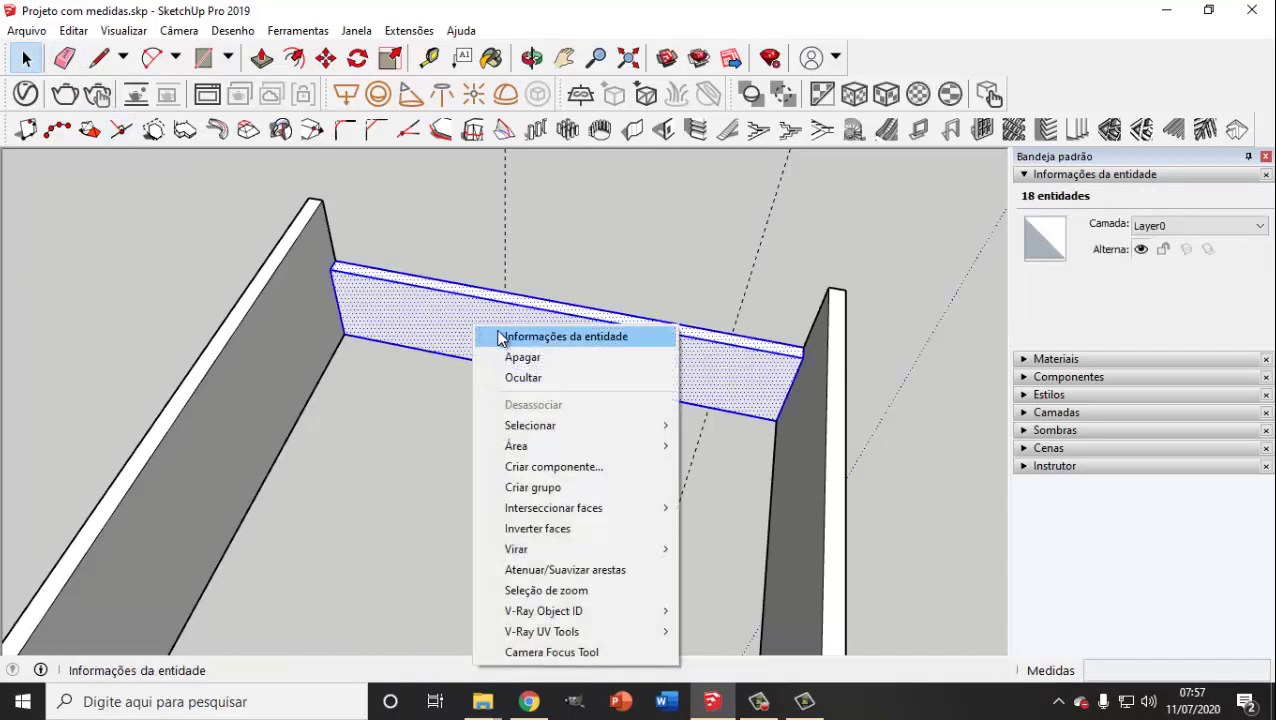
click(418, 316)
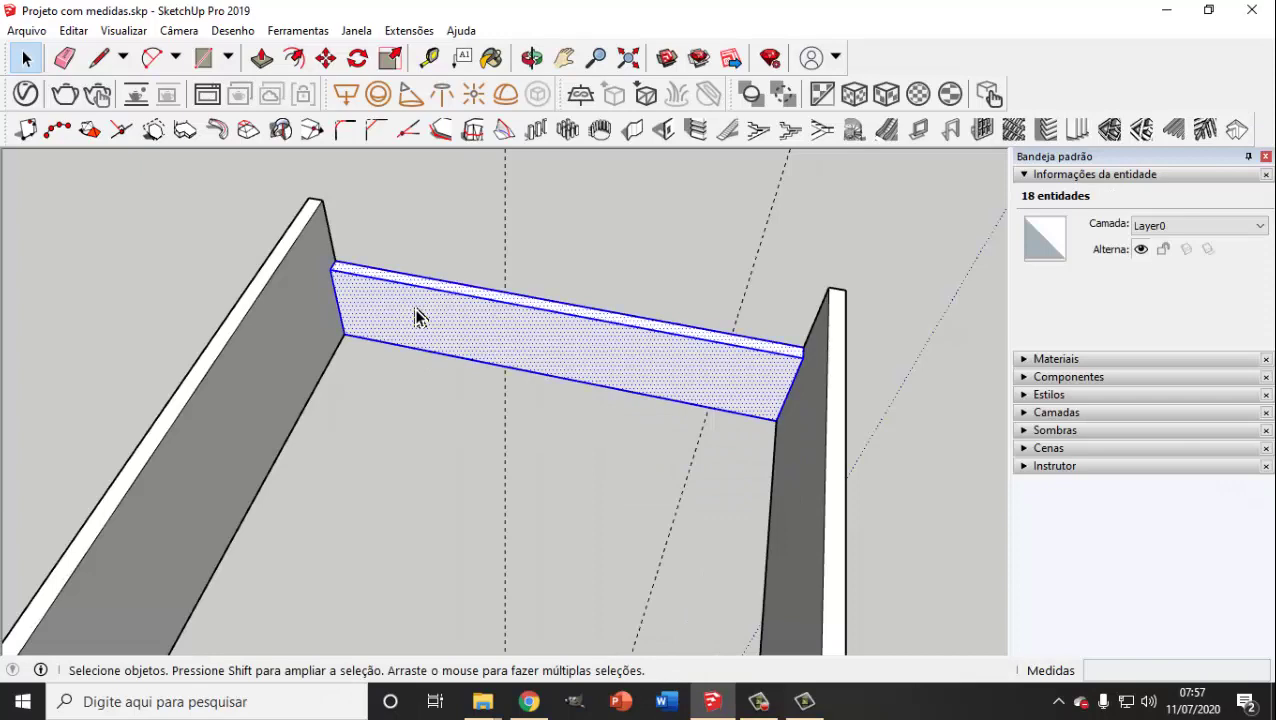
right_click(418, 316)
click(565, 478)
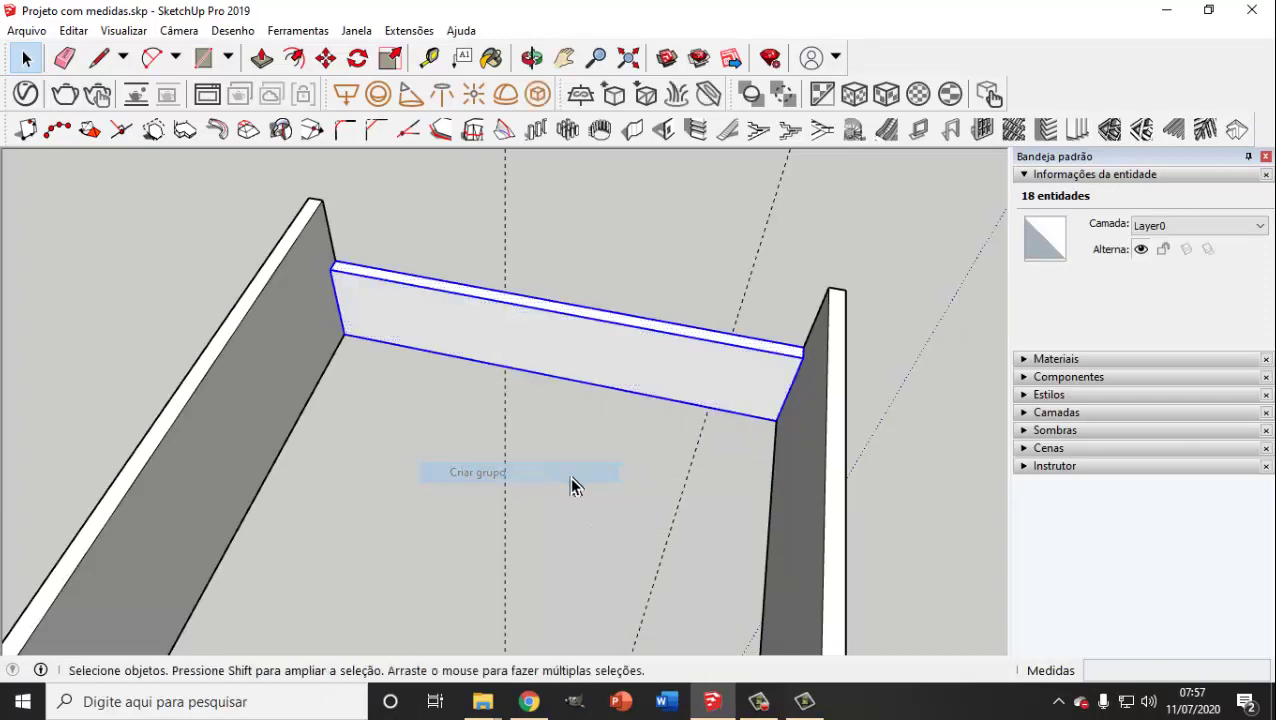
mouse_move(572, 484)
middle_down()
mouse_move(368, 375)
mouse_move(407, 333)
mouse_move(322, 282)
mouse_move(430, 296)
mouse_move(263, 288)
mouse_move(296, 419)
mouse_move(239, 279)
mouse_move(237, 216)
middle_up()
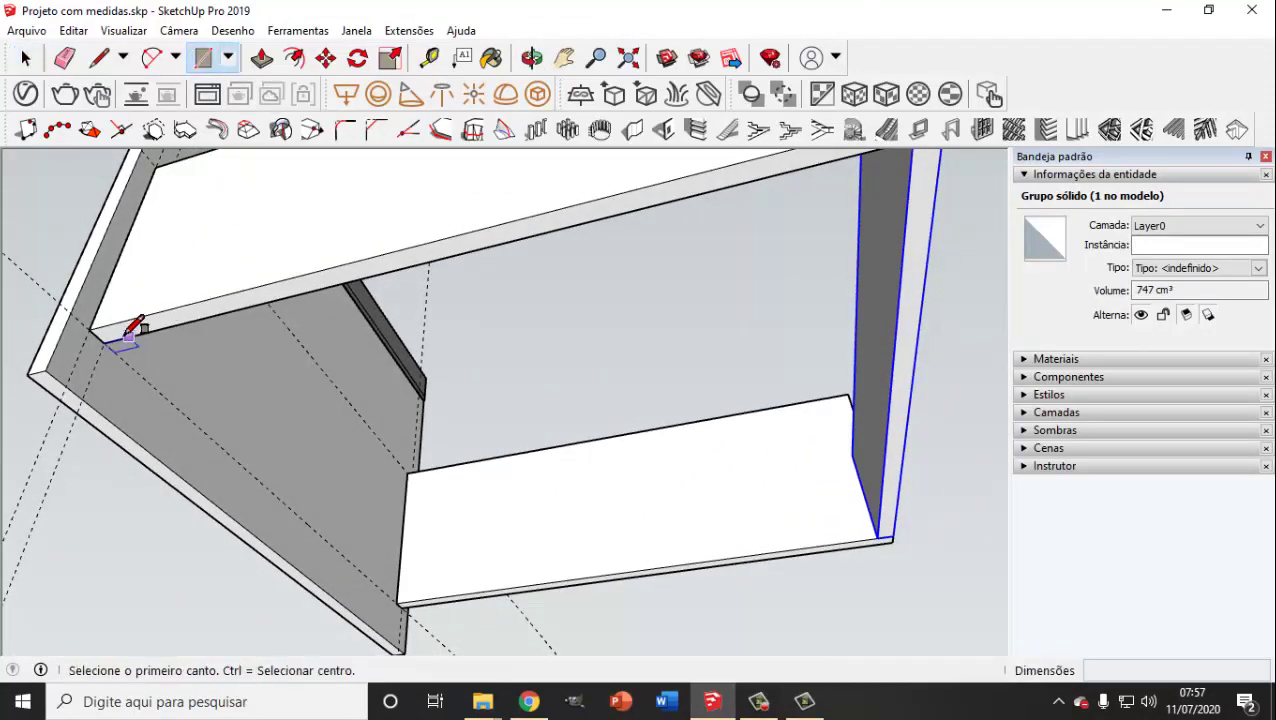
Step: Draw a rectangle covering the drawer box's underside
scroll(104, 342, up, 2)
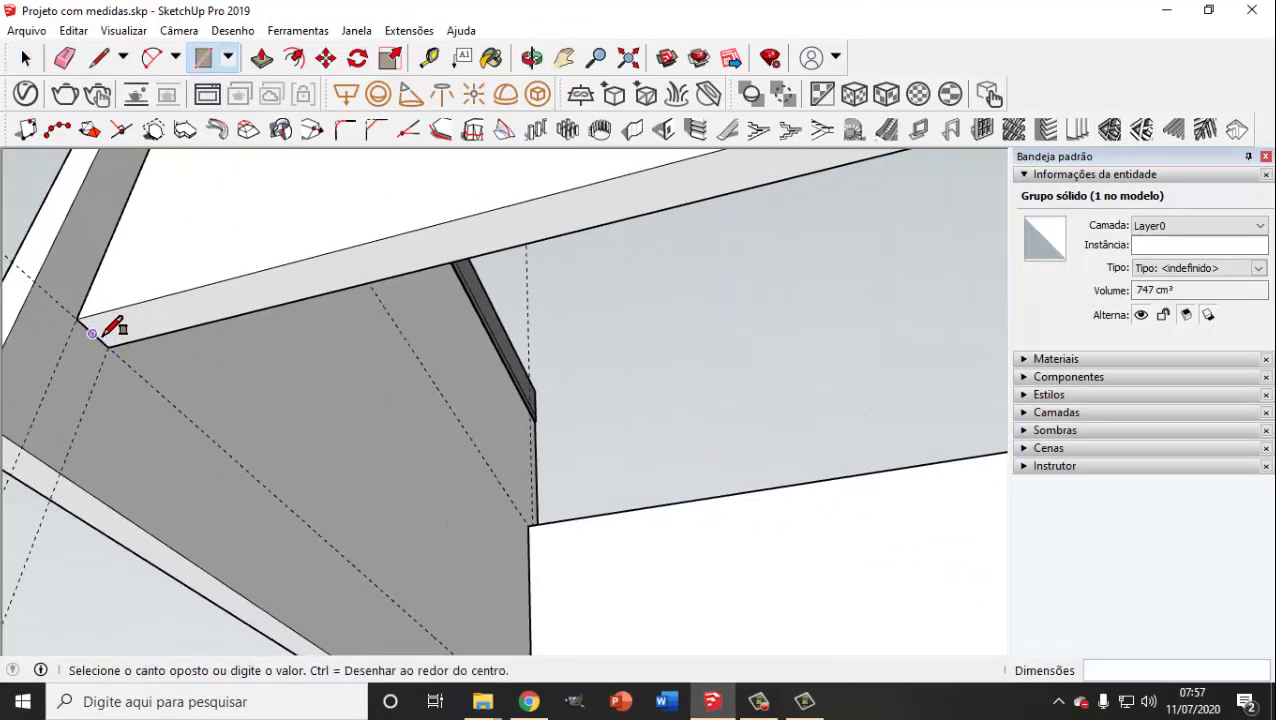
scroll(104, 337, down, 3)
mouse_move(520, 498)
middle_down()
mouse_move(137, 373)
mouse_move(353, 416)
middle_up()
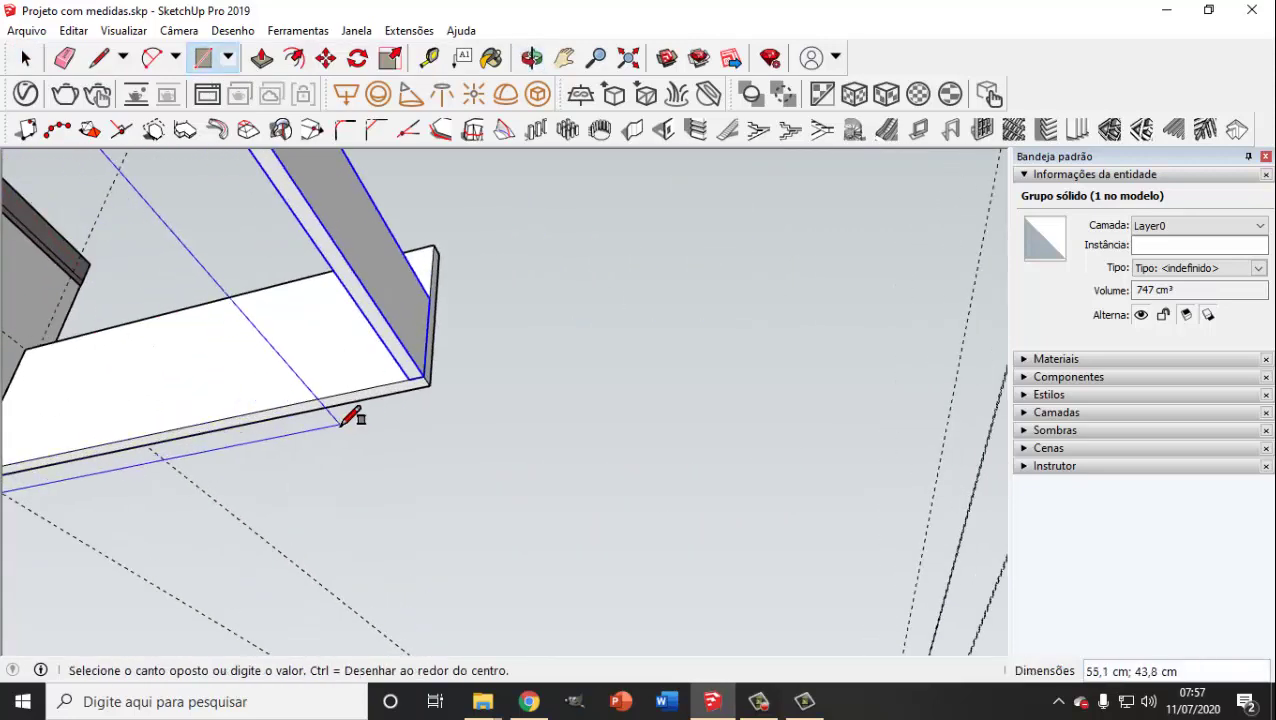
scroll(450, 370, up, 2)
scroll(474, 362, up, 1)
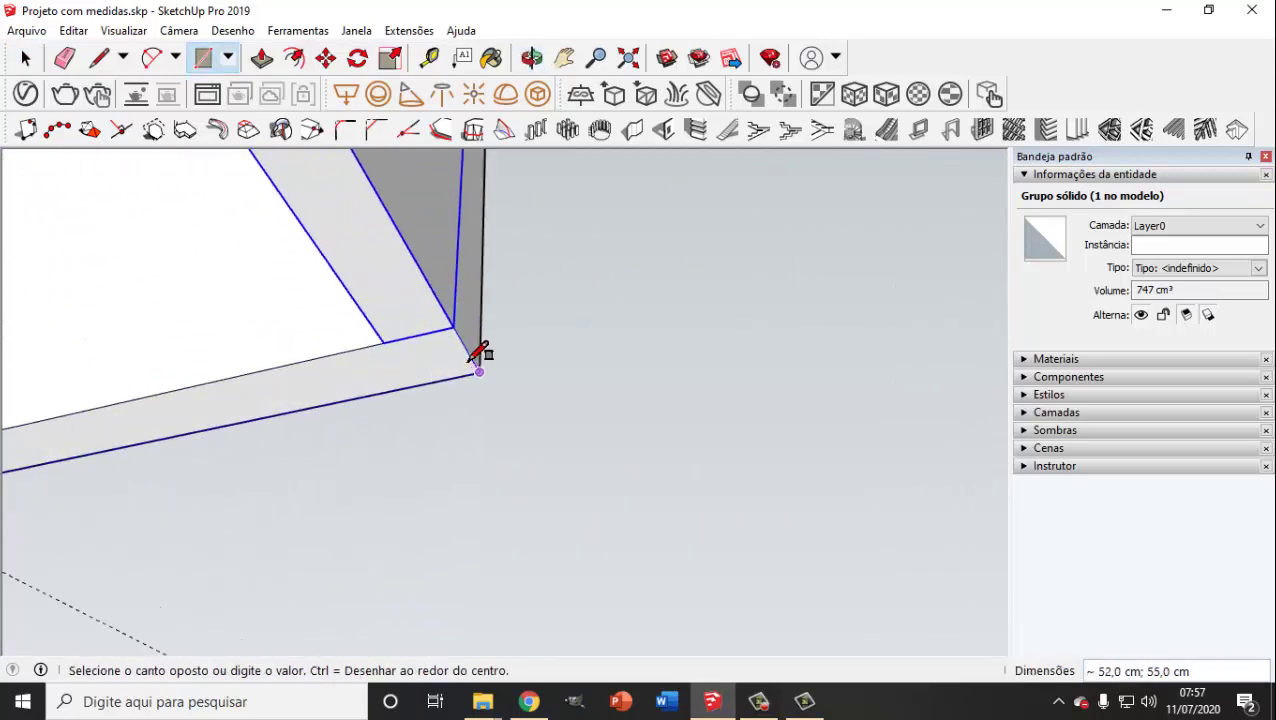
click(475, 356)
scroll(480, 372, down, 2)
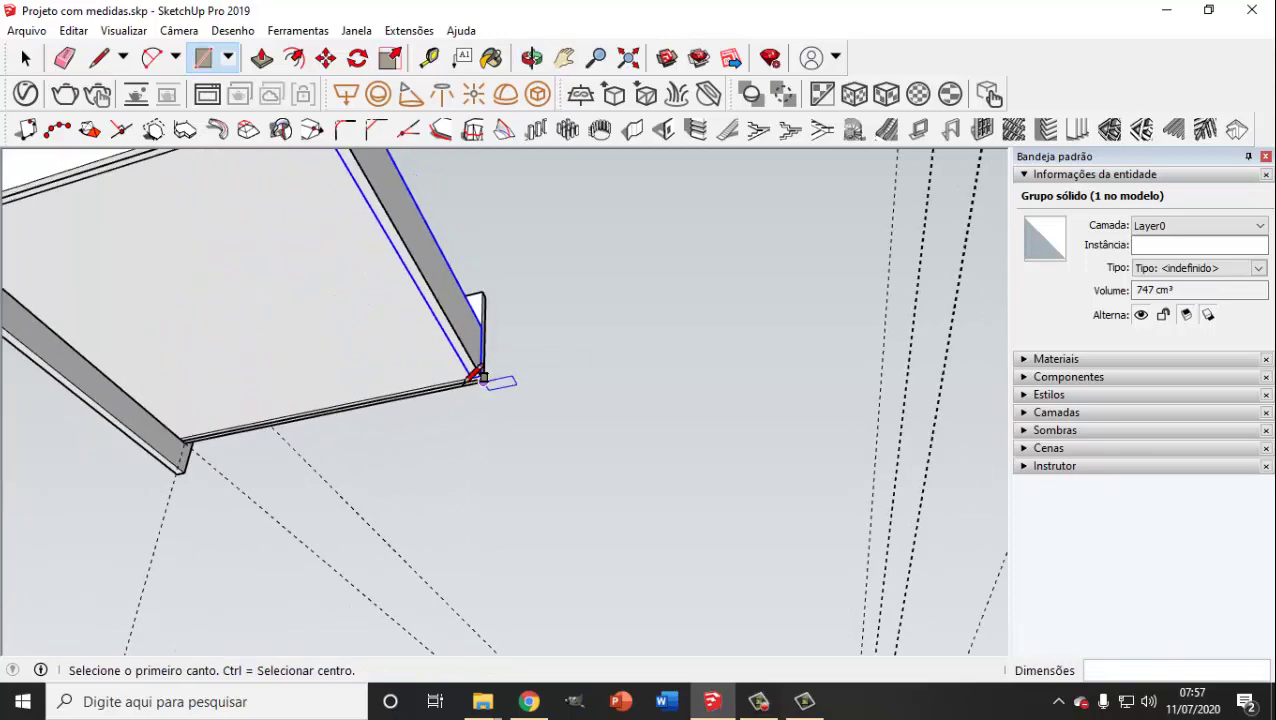
mouse_move(480, 372)
middle_down()
mouse_move(393, 359)
mouse_move(160, 253)
middle_up()
Step: Push/Pull the bottom 0,3 cm thick and make it its own group
click(33, 66)
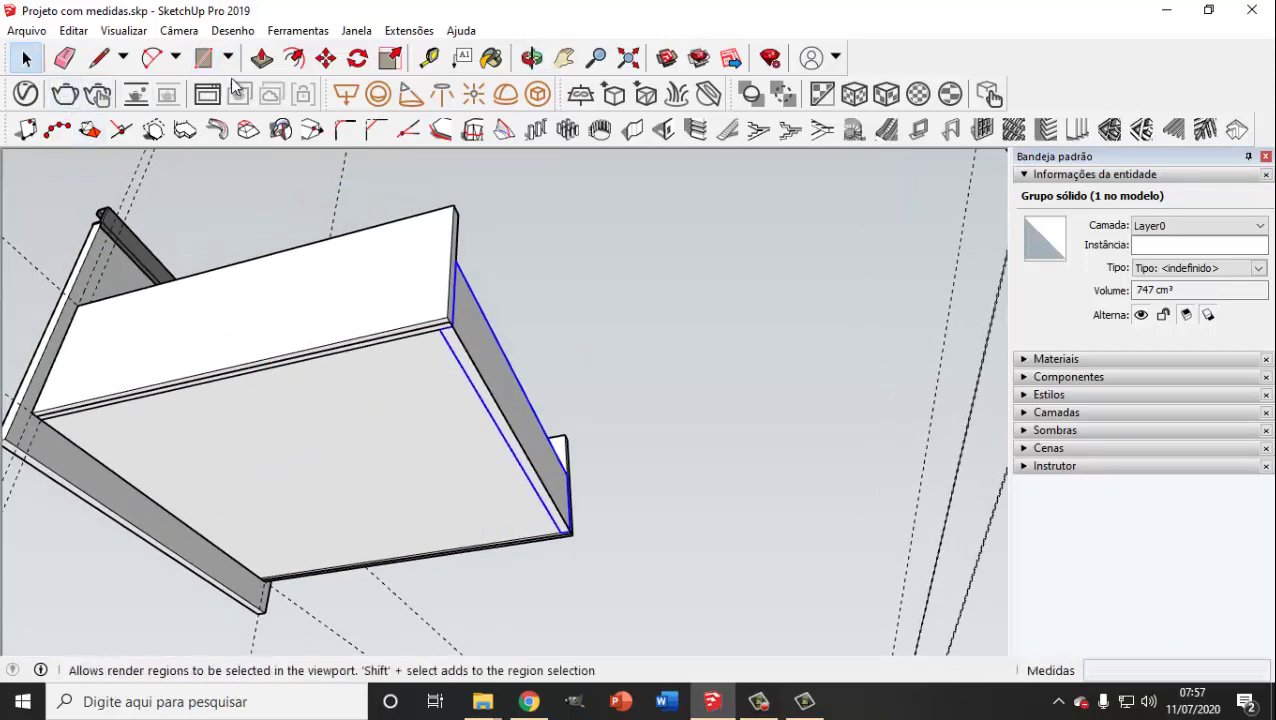
click(370, 427)
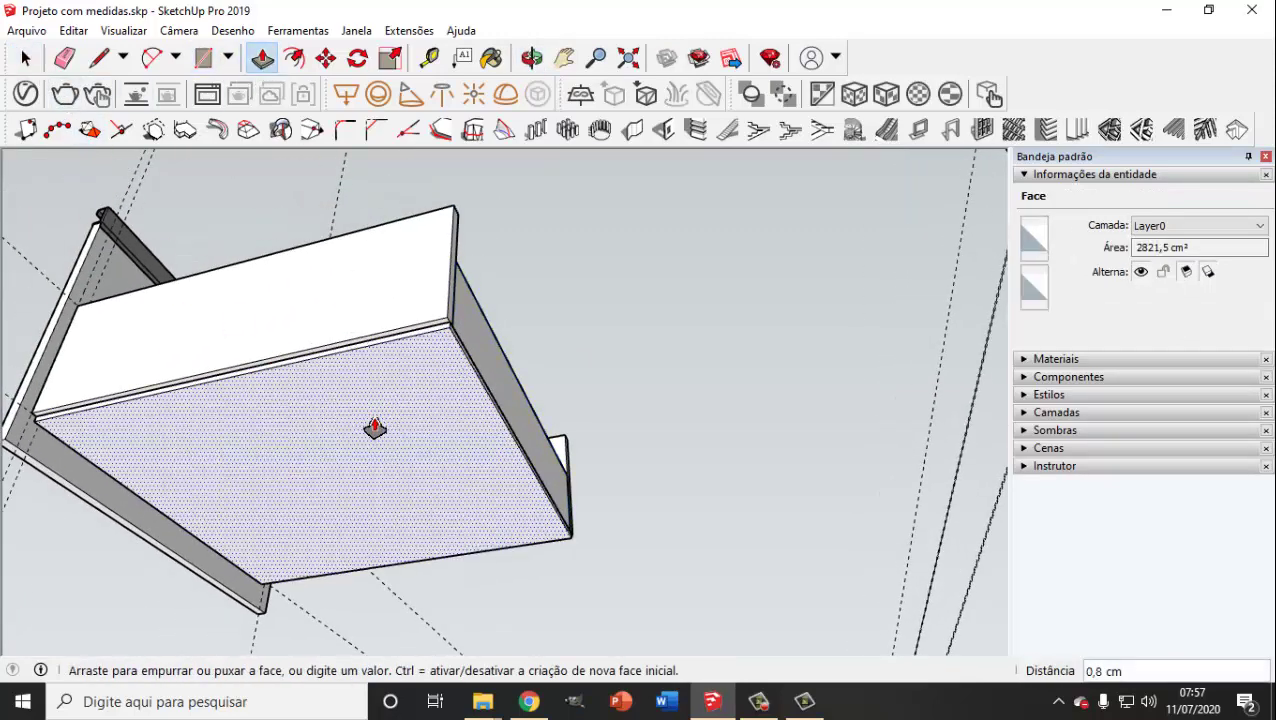
key(Return)
click(26, 58)
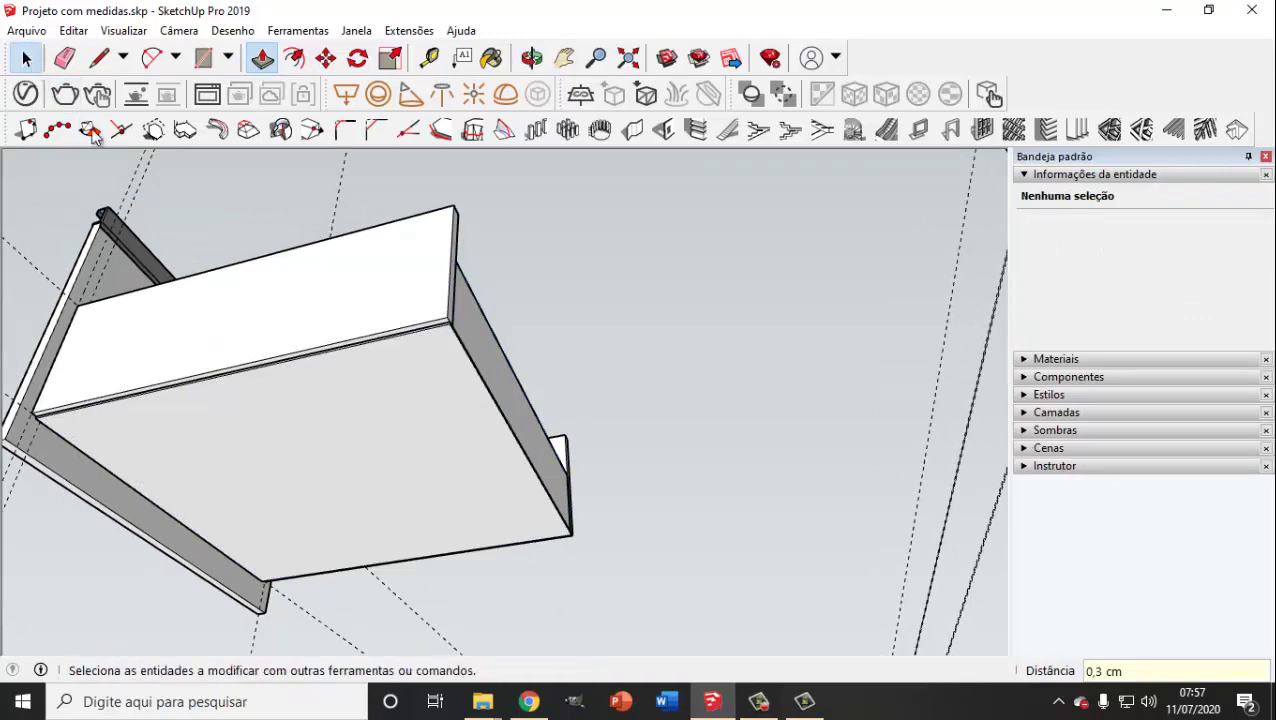
click(378, 430)
right_click(378, 430)
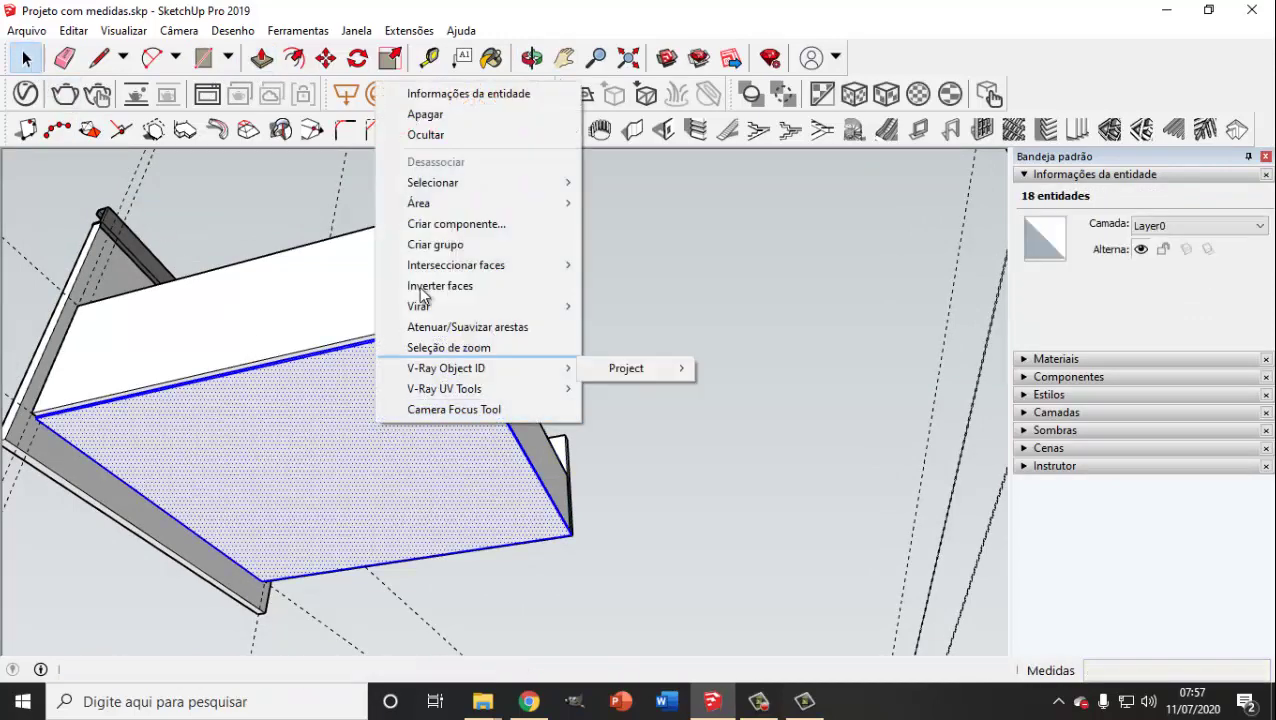
click(421, 245)
mouse_move(478, 404)
middle_down()
mouse_move(470, 460)
mouse_move(498, 483)
mouse_move(348, 256)
mouse_move(208, 288)
middle_up()
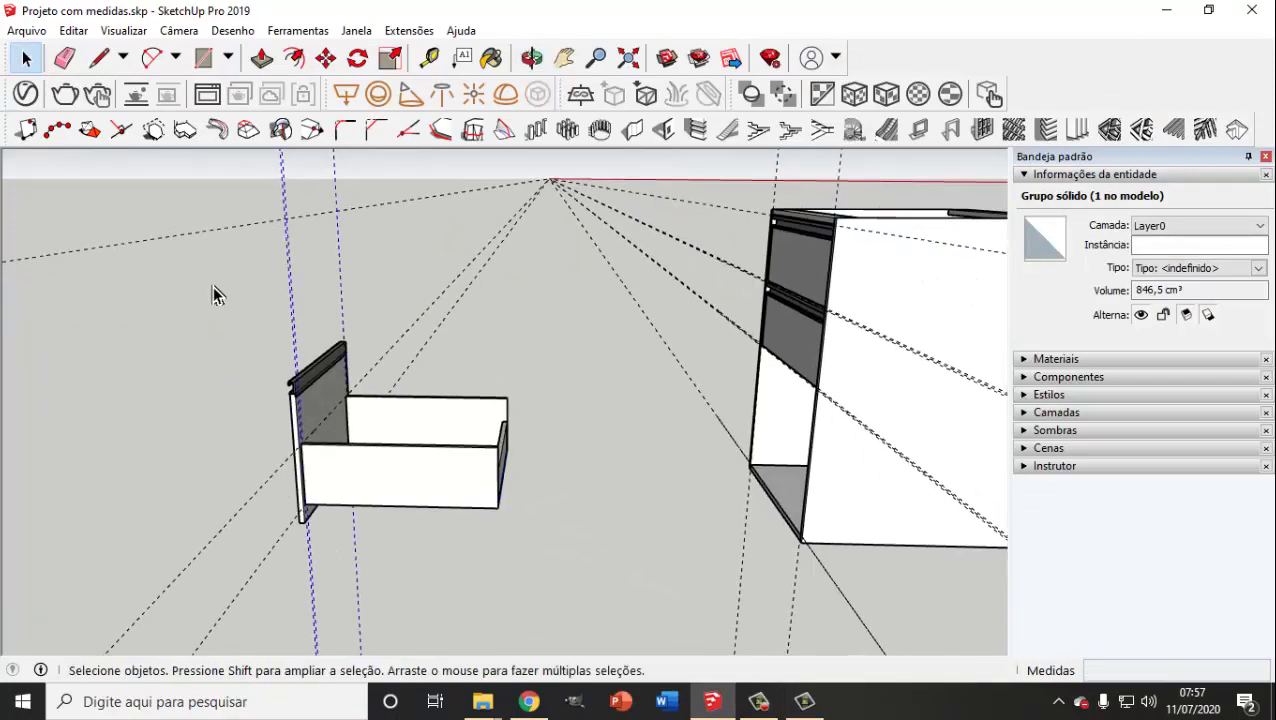
Step: Delete the three guide lines and group all the drawer's parts into one drawer
key(Delete)
mouse_move(417, 362)
middle_down()
mouse_move(655, 526)
mouse_move(328, 470)
mouse_move(772, 487)
mouse_move(585, 530)
mouse_move(483, 351)
middle_up()
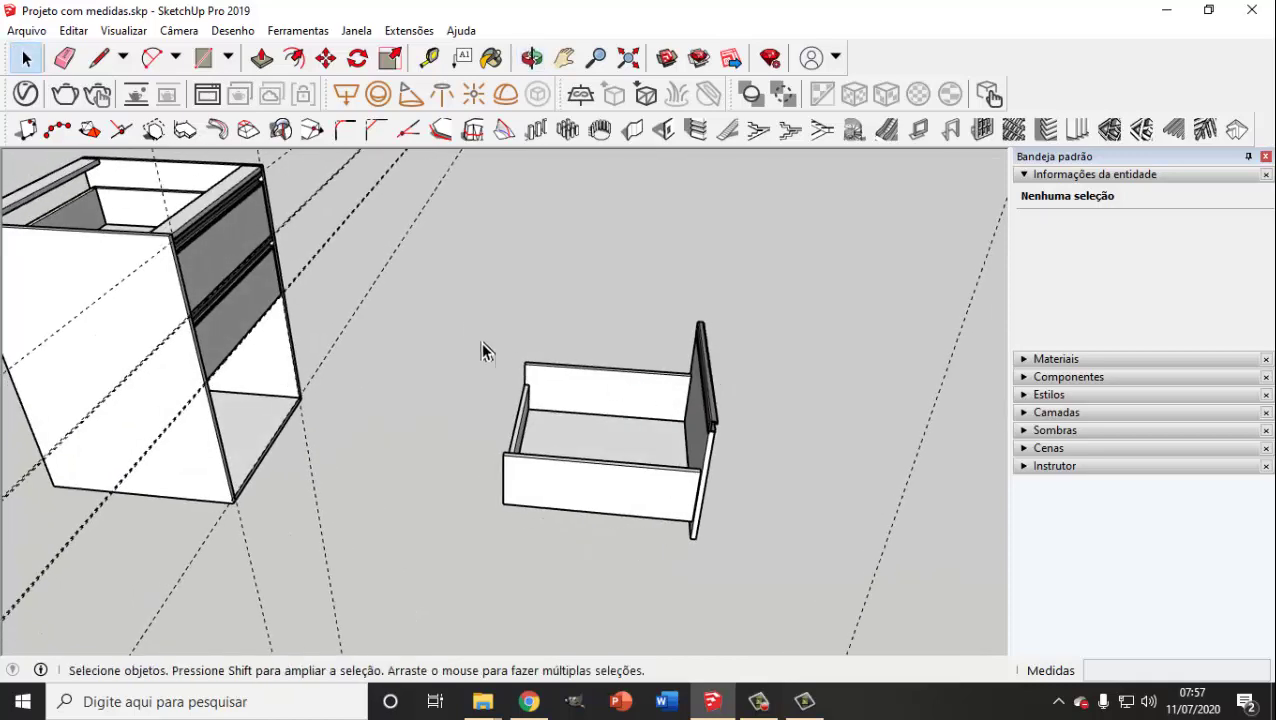
drag(752, 567, 752, 567)
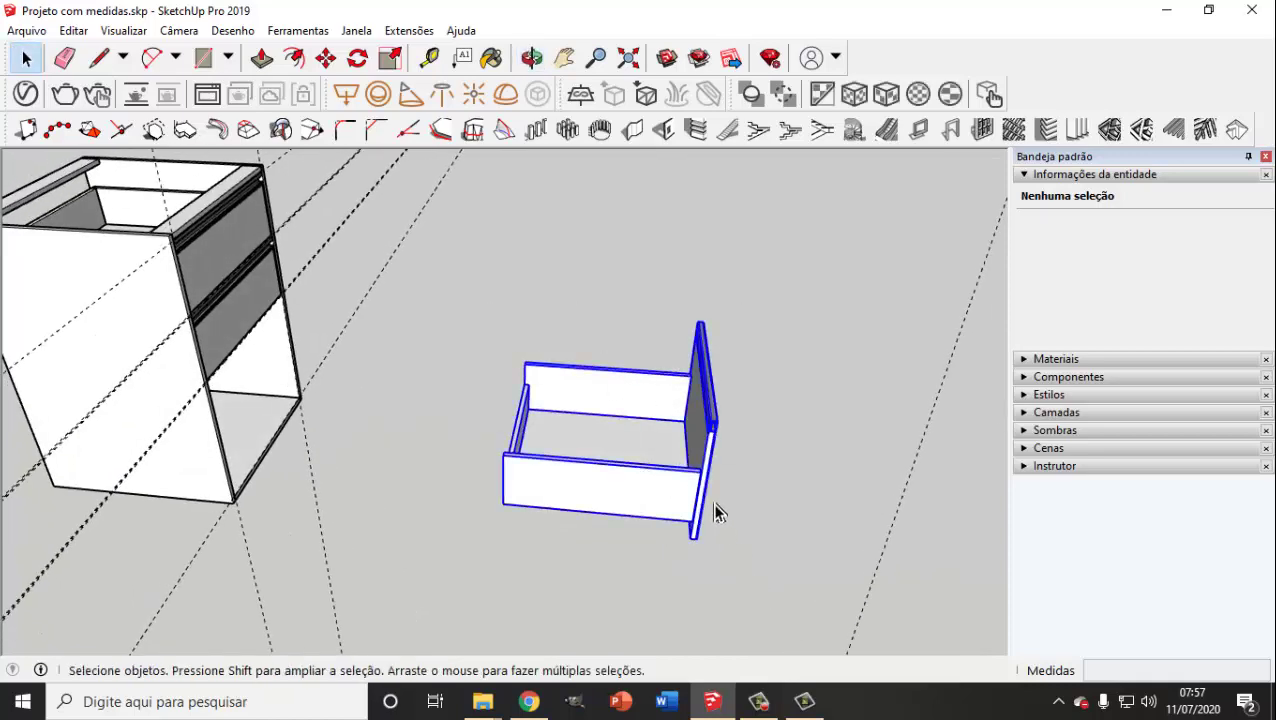
right_click(703, 428)
click(763, 248)
Step: Move the drawer group by its front corner into the cabinet's bottom opening
mouse_move(783, 296)
middle_down()
mouse_move(649, 390)
mouse_move(630, 420)
middle_up()
scroll(660, 450, up, 3)
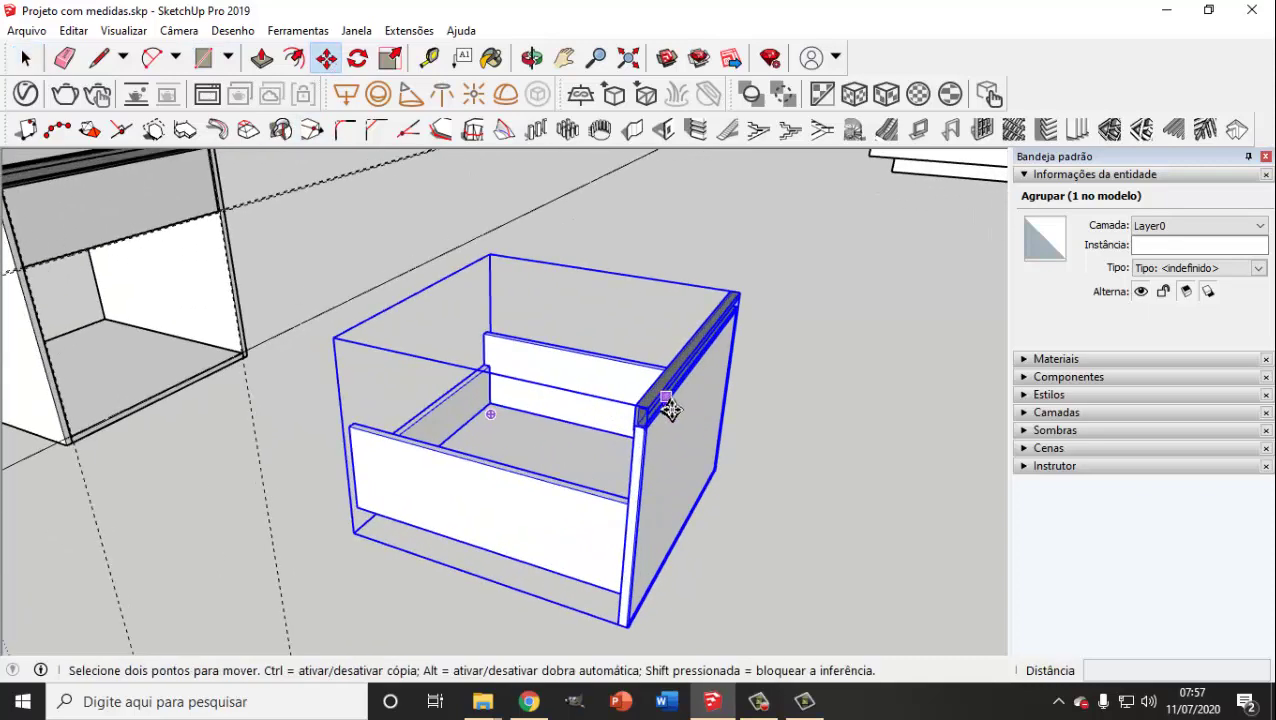
scroll(640, 407, up, 3)
scroll(612, 395, up, 3)
click(613, 387)
scroll(613, 387, down, 5)
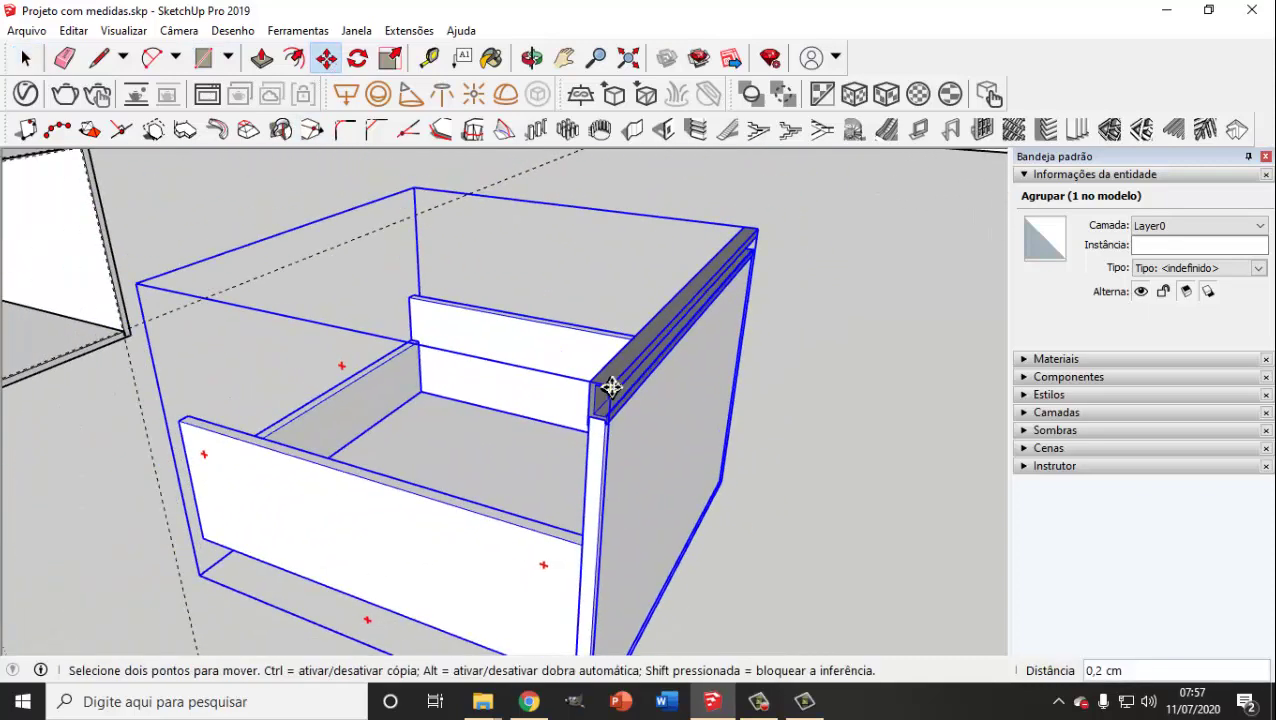
middle_drag(160, 342, 515, 402)
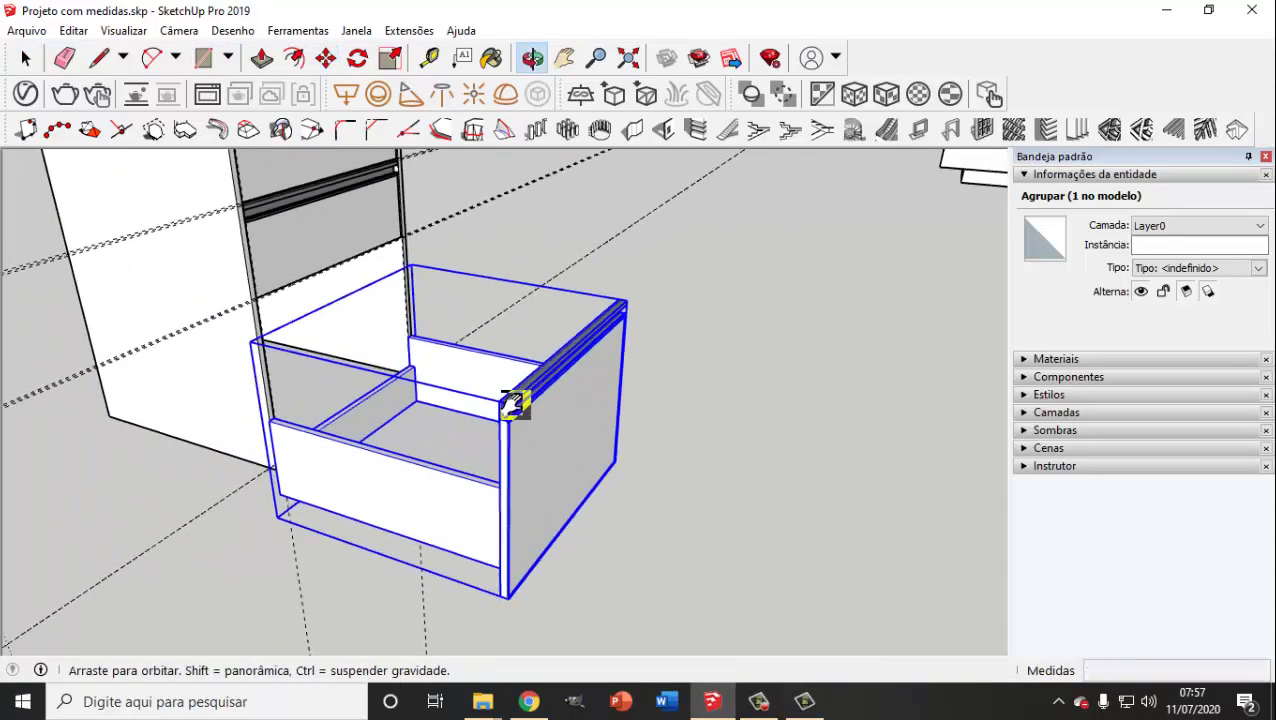
scroll(333, 325, up, 2)
scroll(239, 288, up, 2)
scroll(195, 282, up, 2)
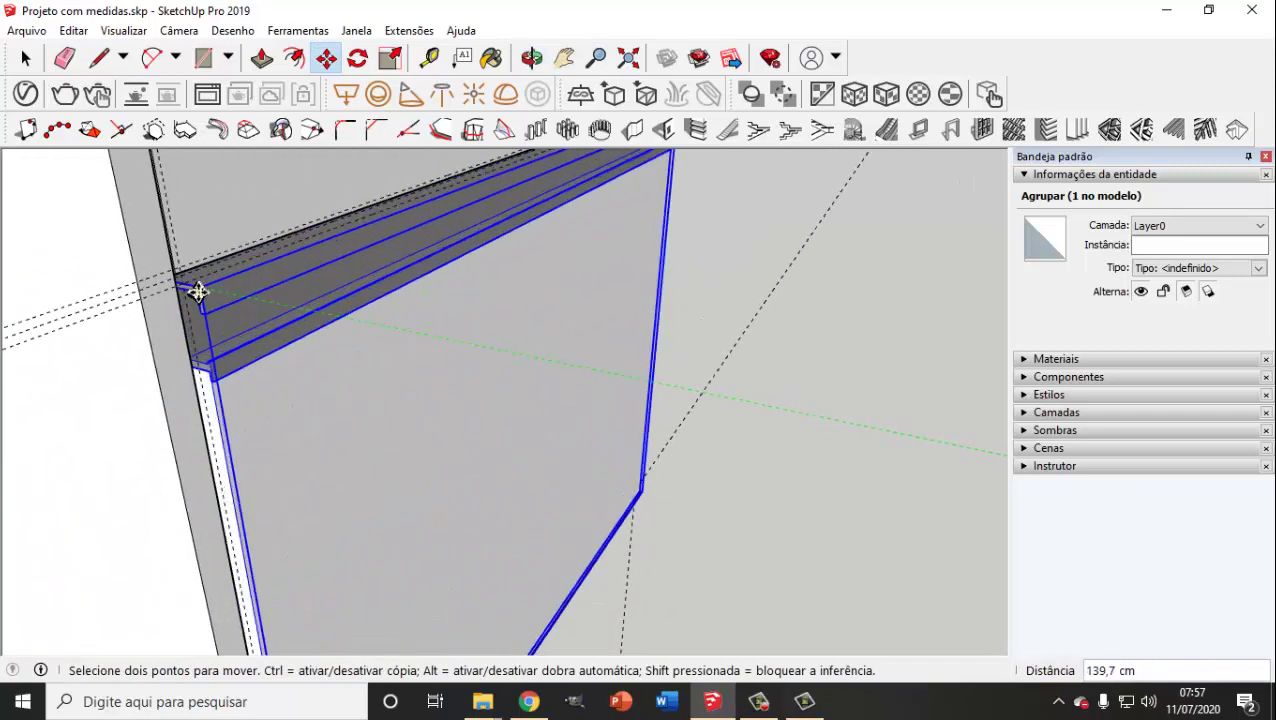
scroll(178, 279, up, 2)
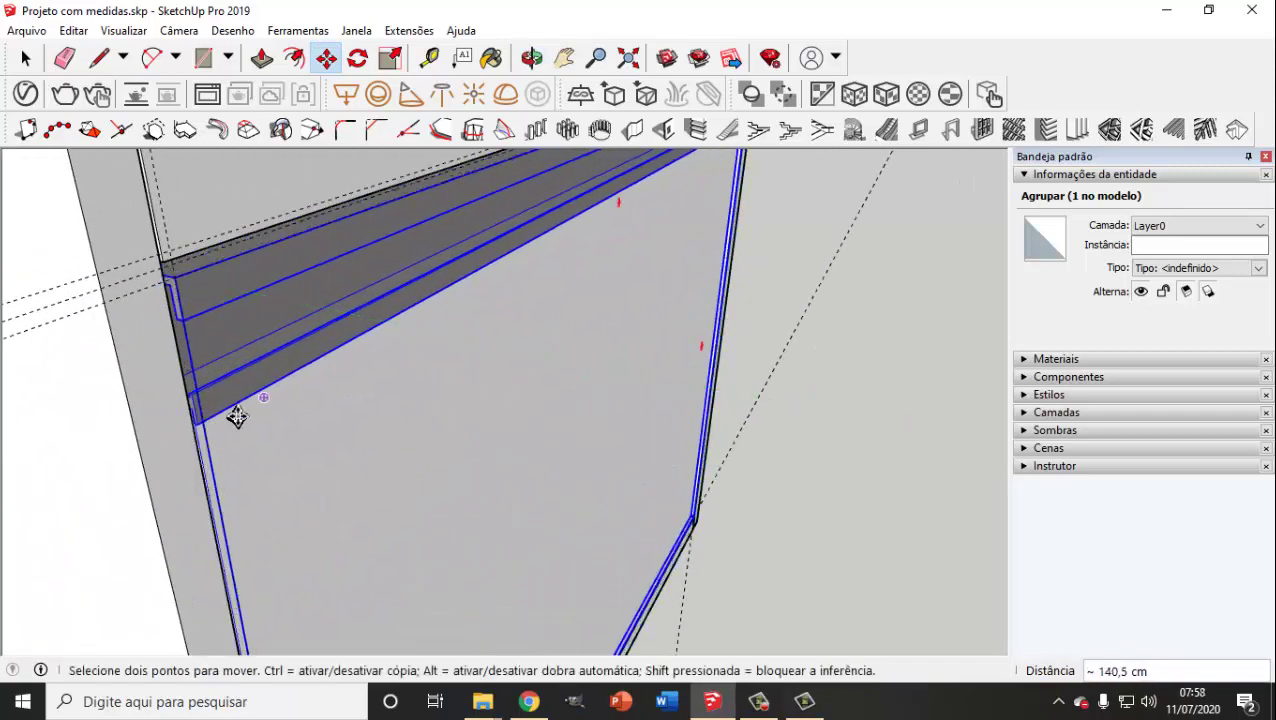
click(26, 58)
scroll(402, 508, down, 3)
scroll(450, 520, down, 3)
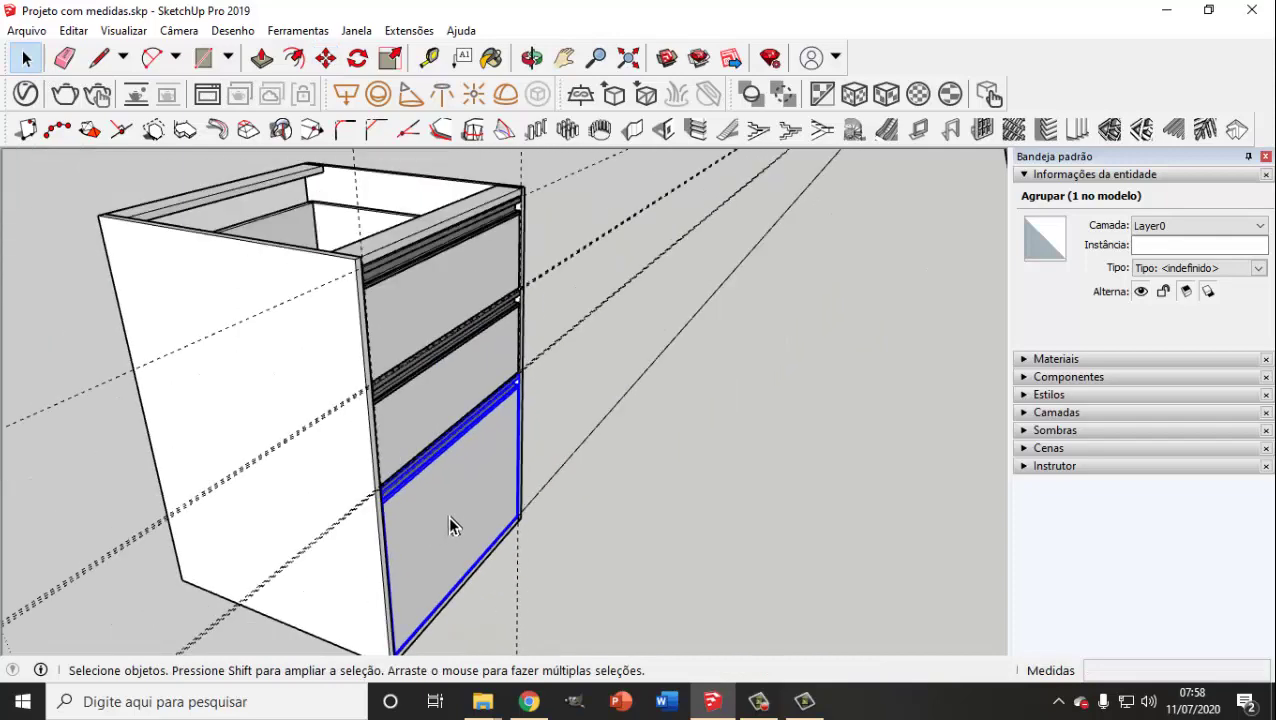
scroll(540, 535, down, 2)
middle_drag(447, 500, 690, 296)
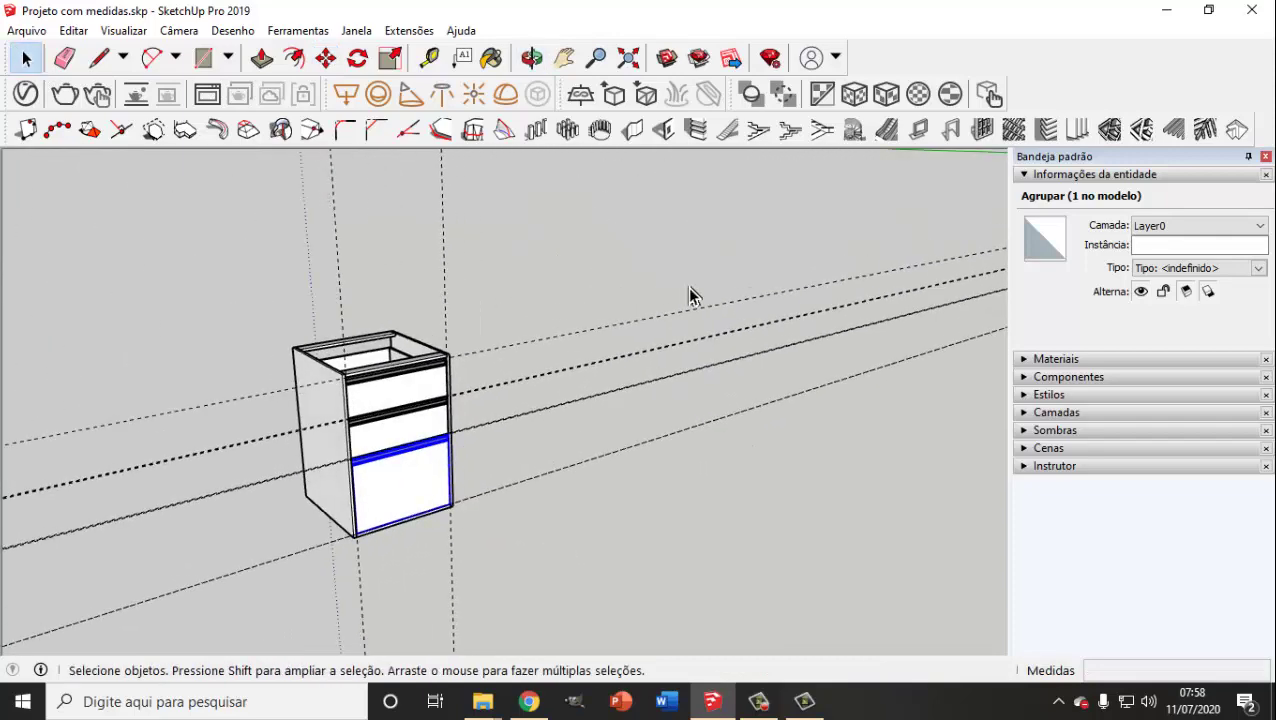
Step: Delete the guide lines and group the whole three-drawer cabinet into one object
key(Delete)
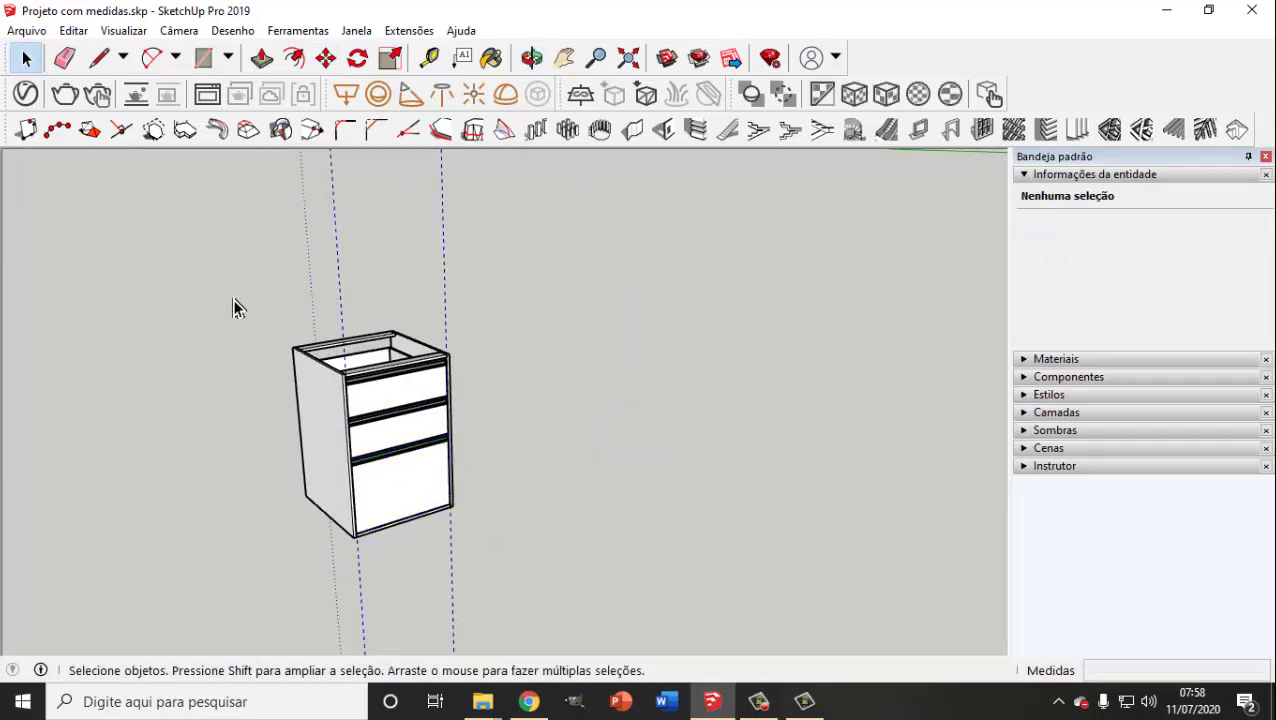
drag(222, 284, 584, 601)
right_click(320, 399)
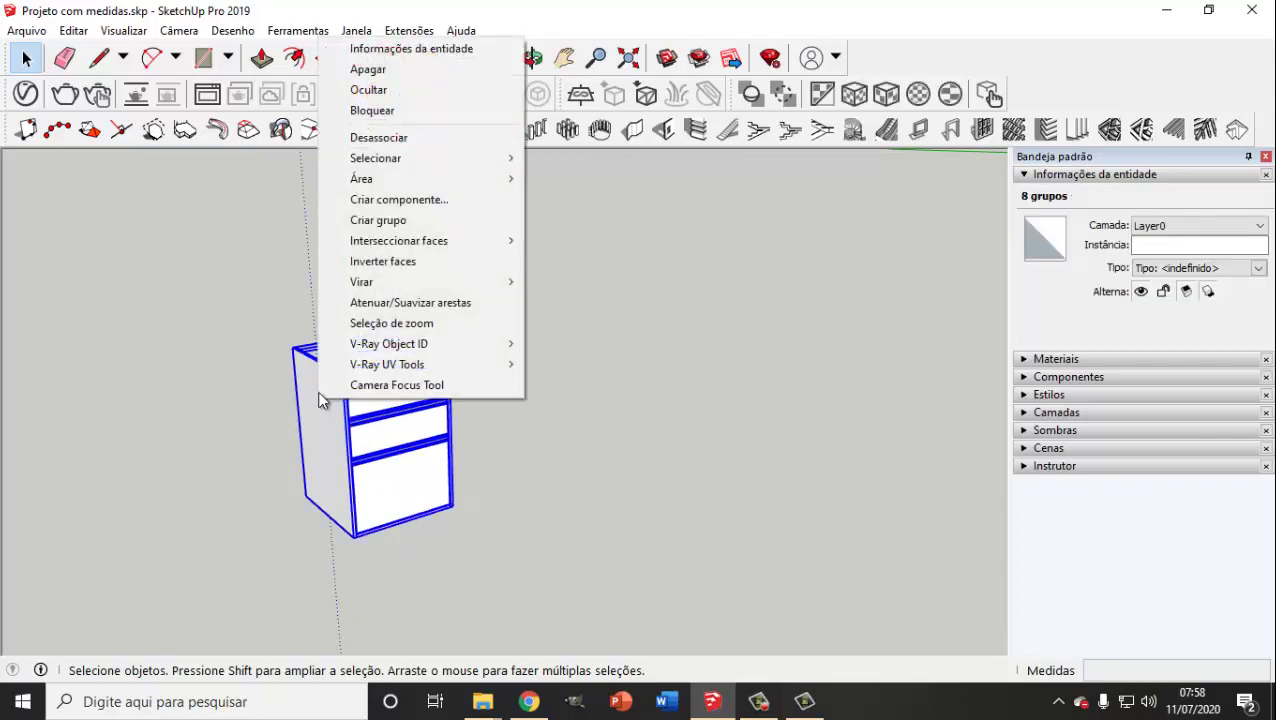
click(378, 220)
mouse_move(378, 353)
middle_down()
mouse_move(621, 514)
mouse_move(613, 487)
middle_up()
Step: Move the cabinet into the kitchen and rotate it 90° toward the refrigerator
scroll(625, 490, down, 2)
scroll(630, 495, down, 3)
scroll(632, 497, down, 3)
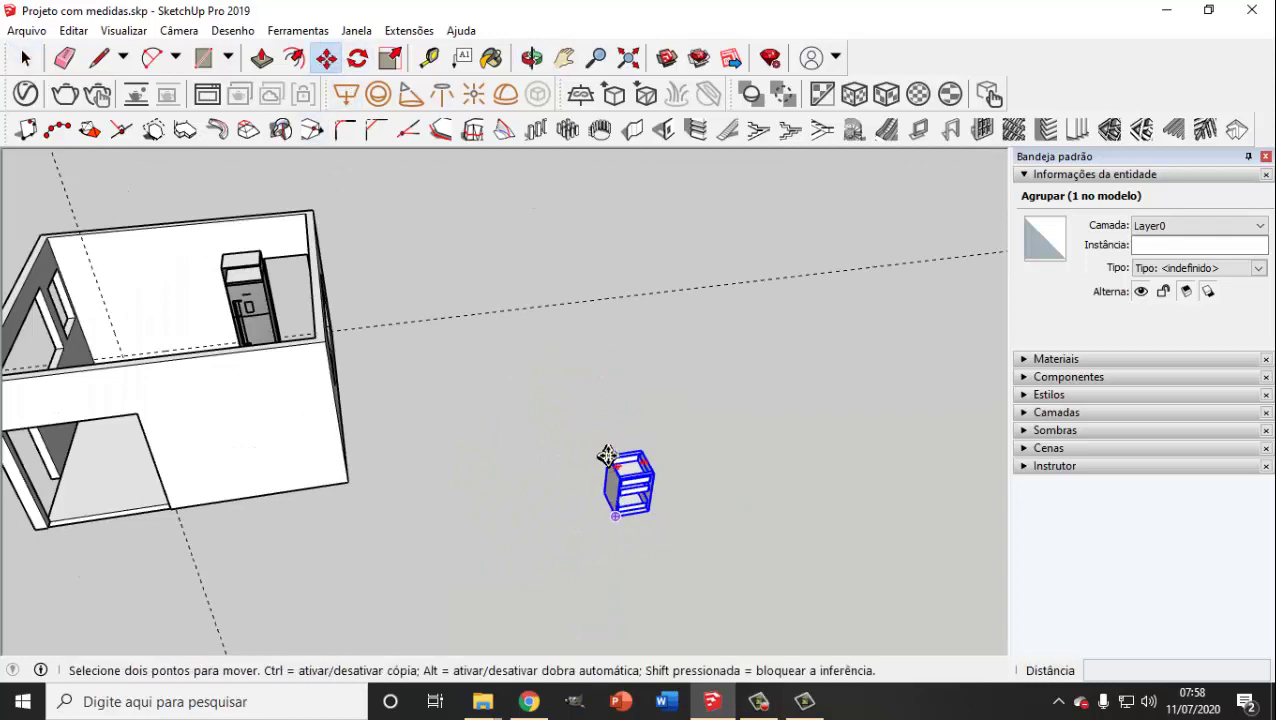
click(605, 451)
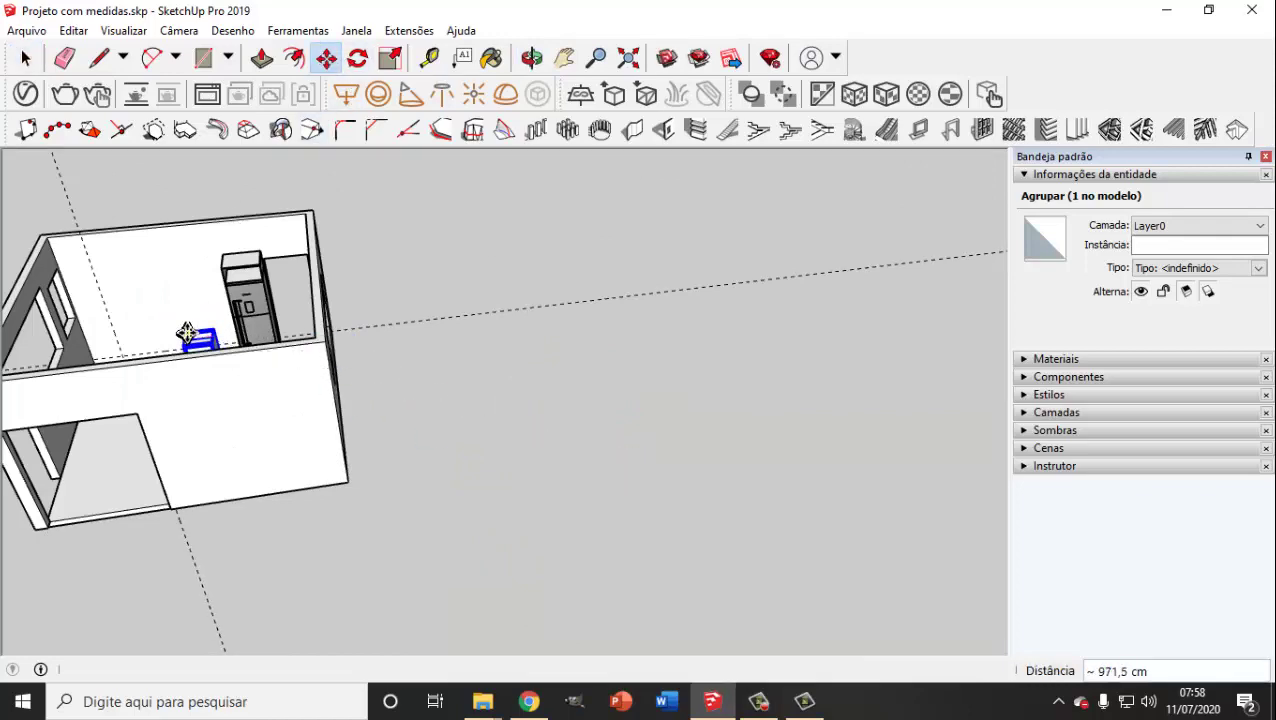
middle_drag(187, 333, 348, 490)
scroll(137, 521, up, 3)
scroll(222, 555, up, 3)
scroll(216, 479, up, 2)
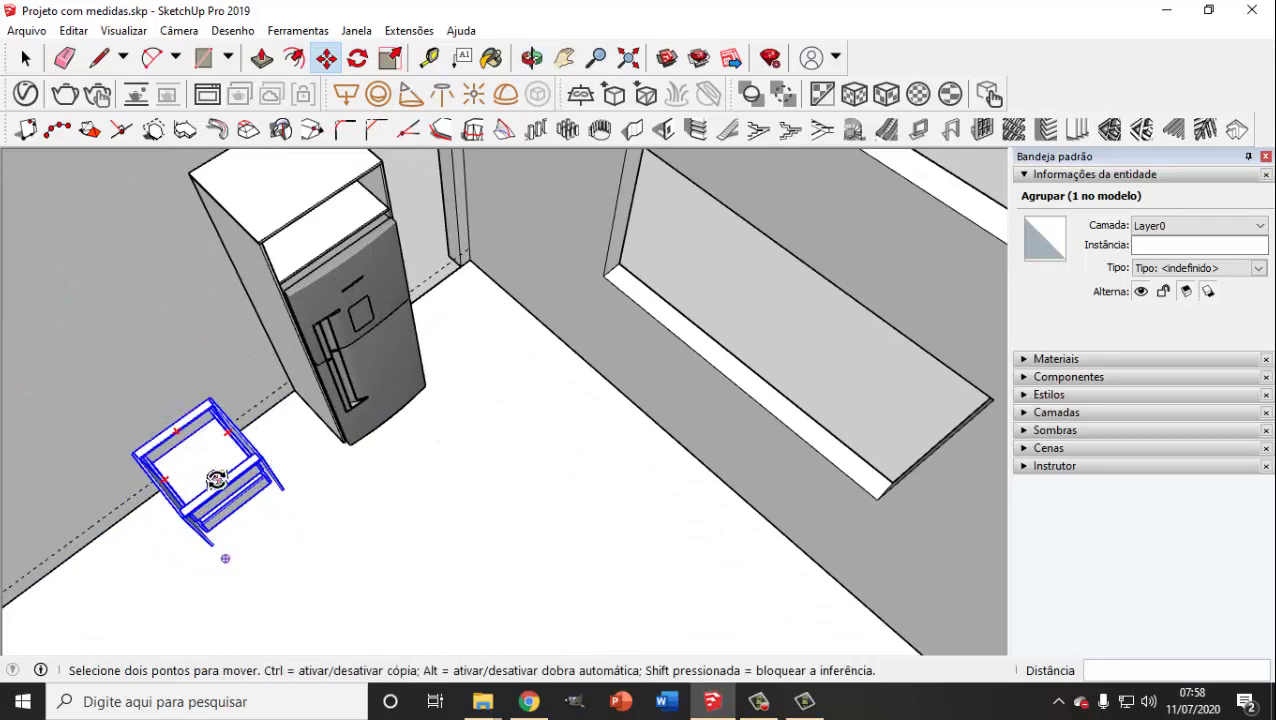
click(216, 479)
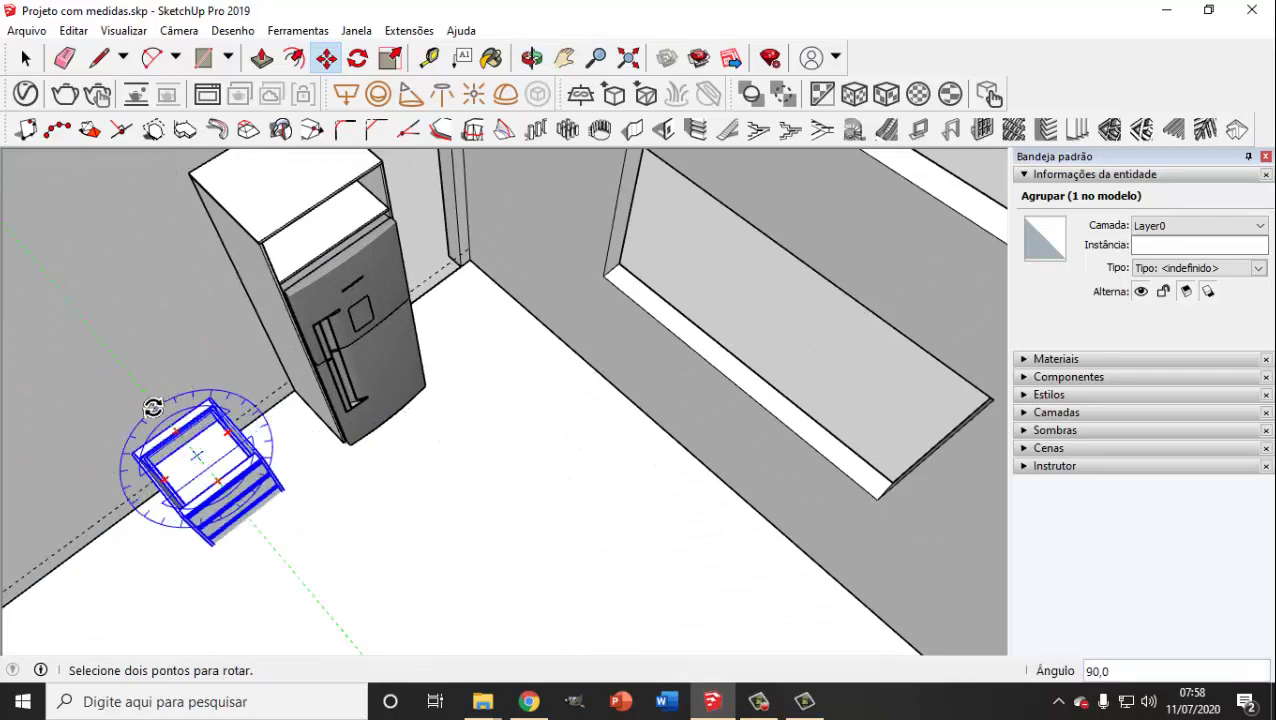
scroll(220, 563, up, 3)
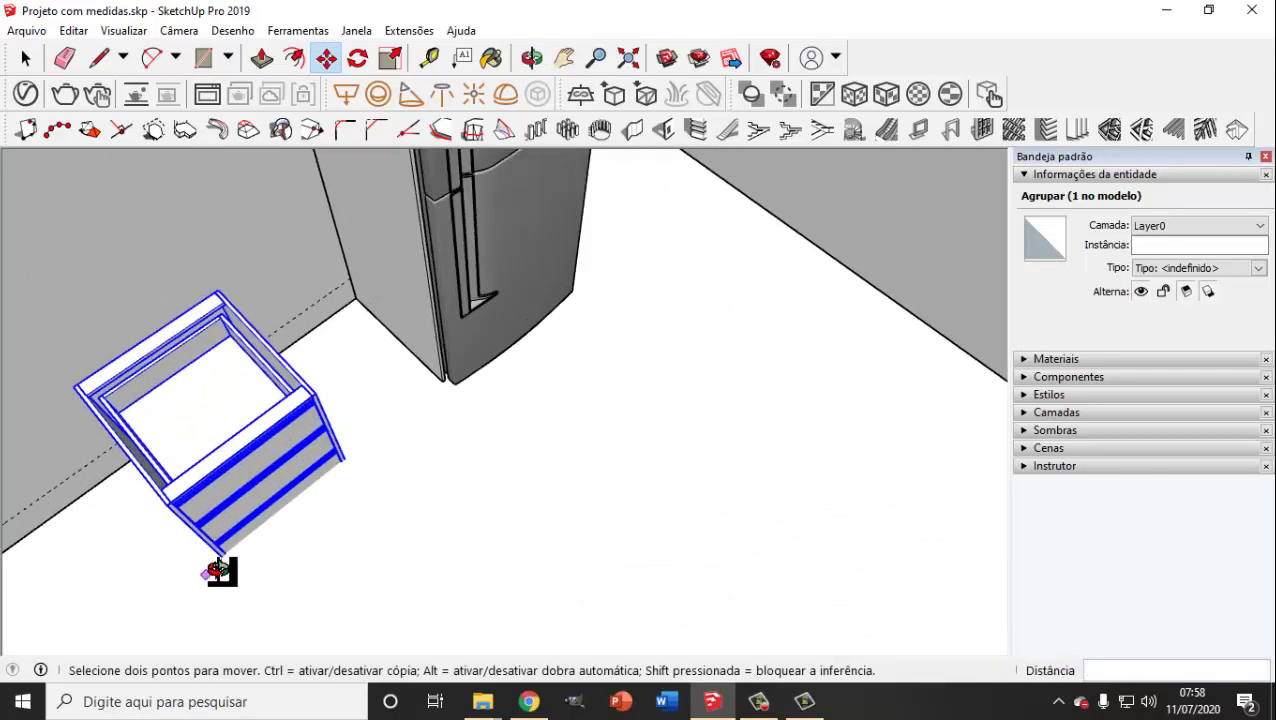
mouse_move(218, 570)
middle_down()
mouse_move(285, 570)
mouse_move(251, 336)
middle_up()
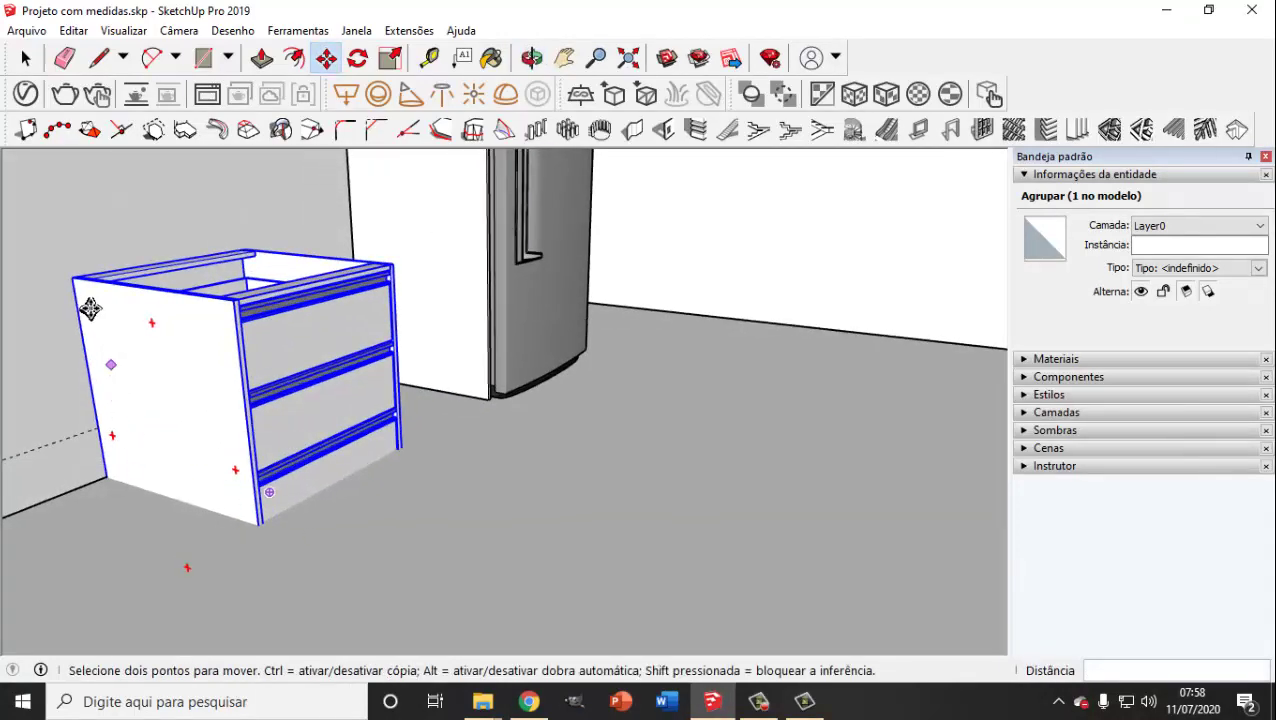
Step: Reposition the cabinet further toward the refrigerator corner
click(70, 280)
middle_drag(60, 200, 66, 285)
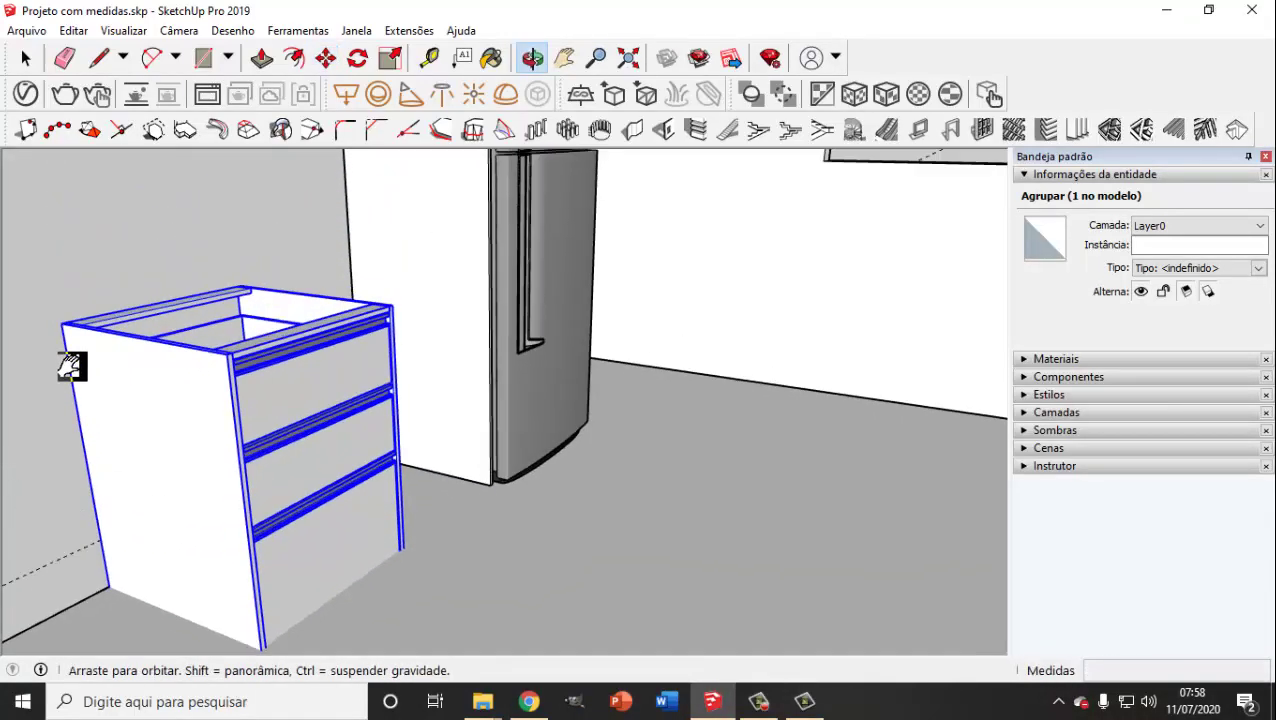
scroll(180, 480, up, 3)
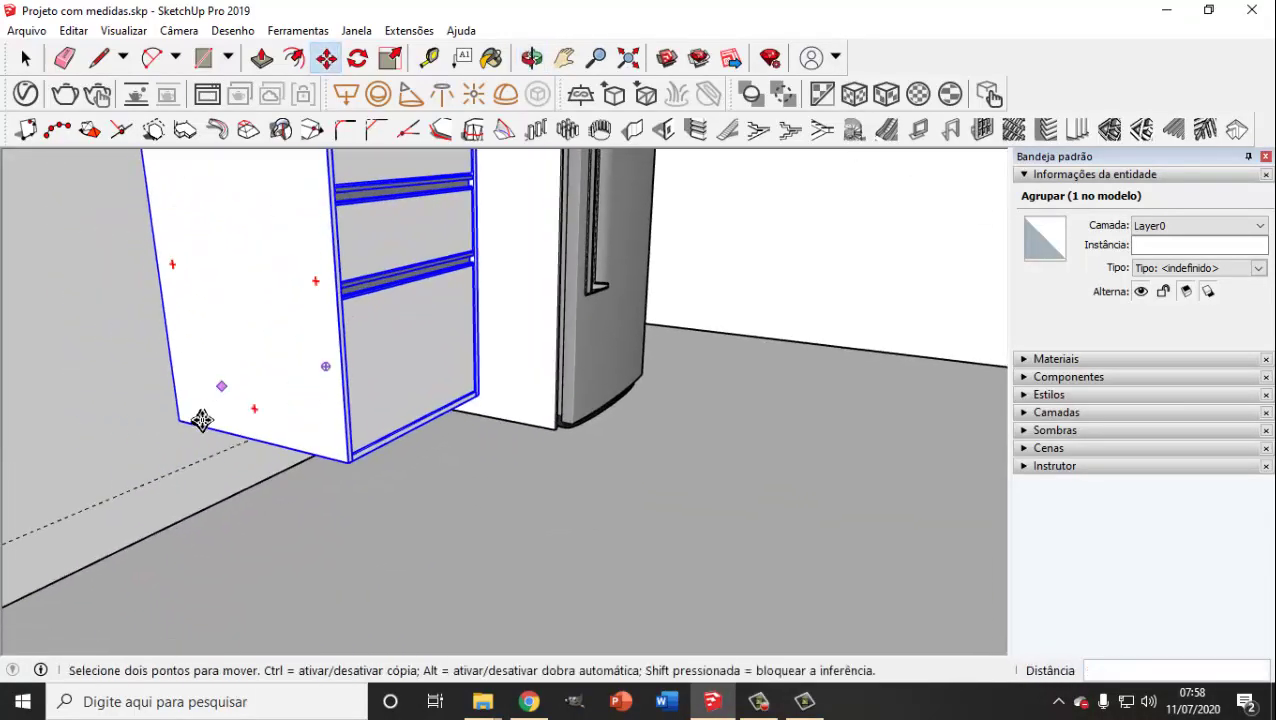
scroll(185, 440, up, 2)
scroll(172, 420, up, 2)
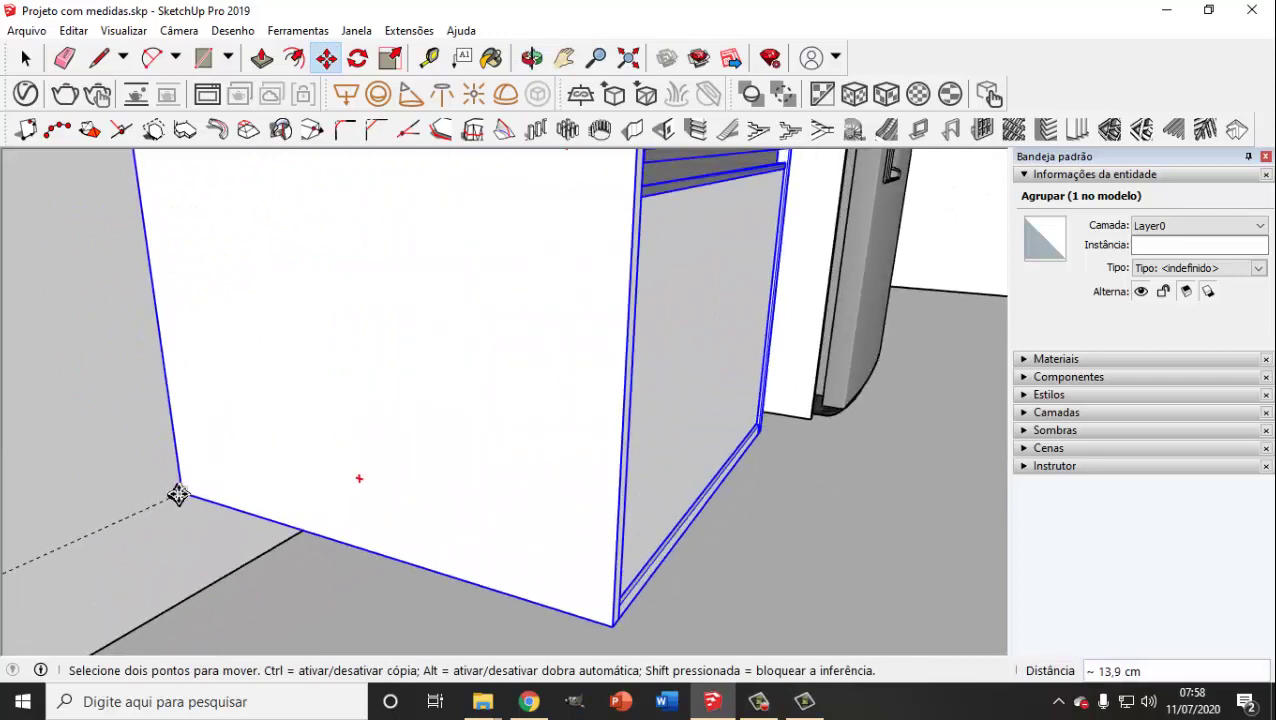
mouse_move(277, 544)
middle_down()
mouse_move(9, 481)
mouse_move(6, 516)
mouse_move(199, 504)
mouse_move(263, 456)
middle_up()
Step: Snap the cabinet's back corner to the wall corner, flush against the refrigerator's side
scroll(263, 456, down, 3)
mouse_move(421, 364)
middle_down()
mouse_move(390, 569)
mouse_move(345, 338)
mouse_move(353, 379)
mouse_move(313, 362)
middle_up()
scroll(345, 338, up, 2)
scroll(325, 288, down, 1)
click(313, 362)
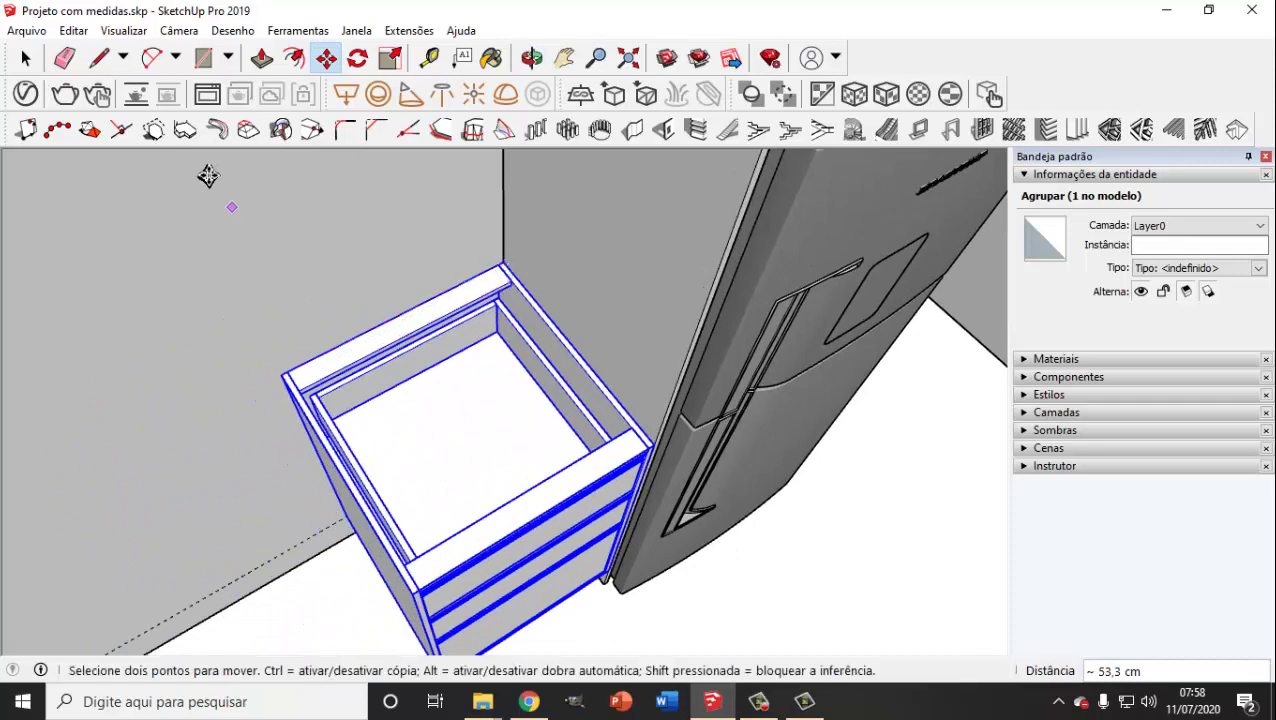
mouse_move(643, 510)
middle_down()
mouse_move(455, 379)
mouse_move(501, 490)
mouse_move(584, 293)
mouse_move(532, 314)
mouse_move(513, 470)
middle_up()
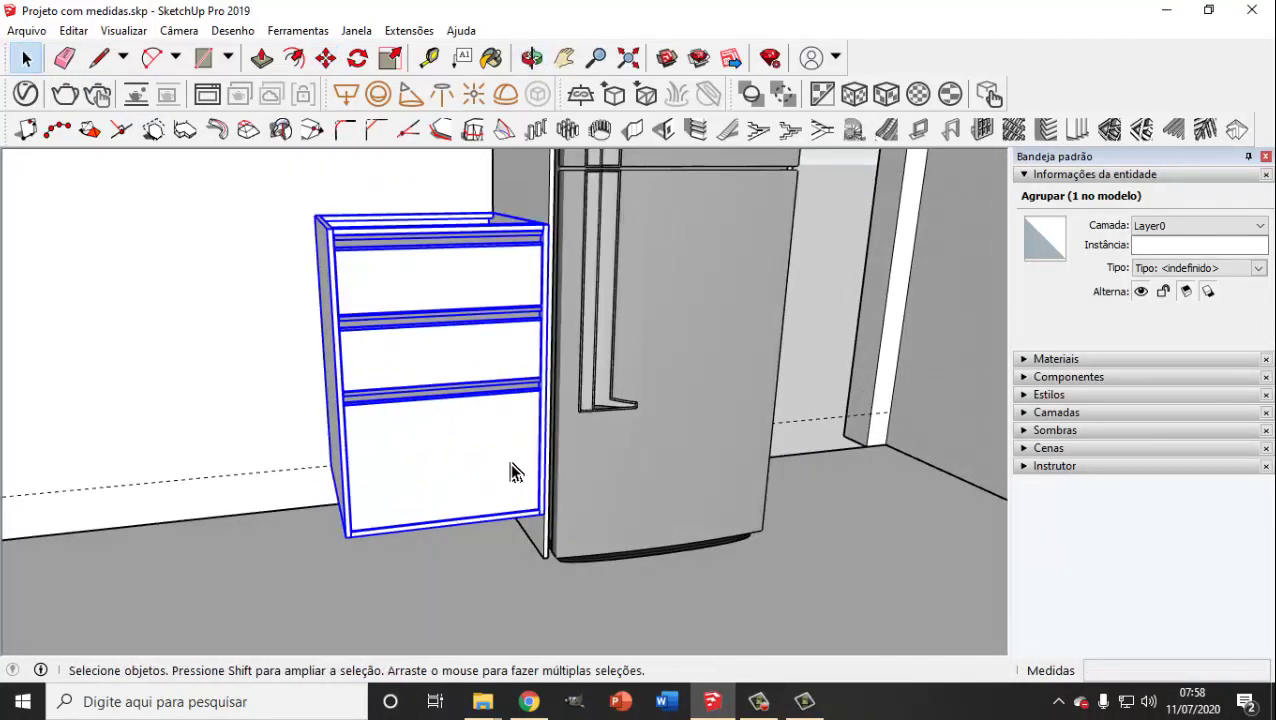
scroll(513, 470, down, 2)
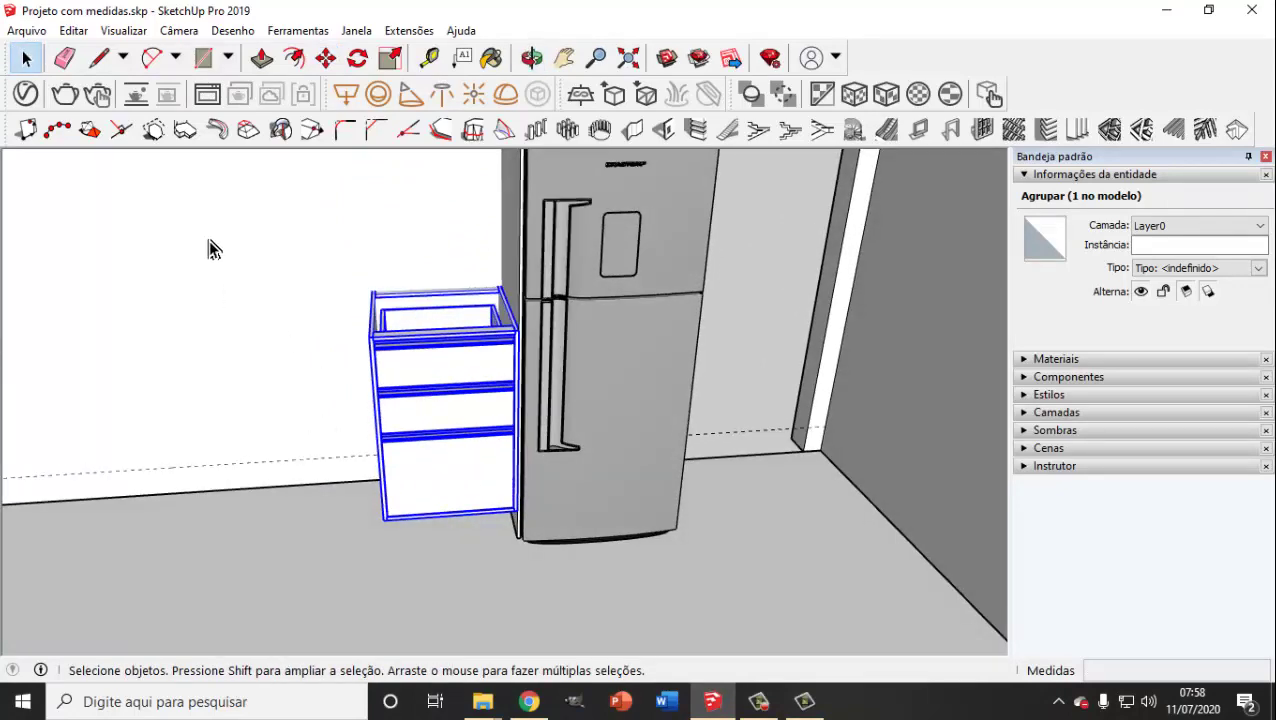
click(299, 276)
mouse_move(299, 276)
middle_down()
mouse_move(373, 356)
mouse_move(578, 436)
mouse_move(803, 427)
mouse_move(584, 455)
mouse_move(387, 407)
mouse_move(410, 420)
middle_up()
mouse_move(458, 484)
middle_down()
mouse_move(441, 436)
mouse_move(628, 380)
middle_up()
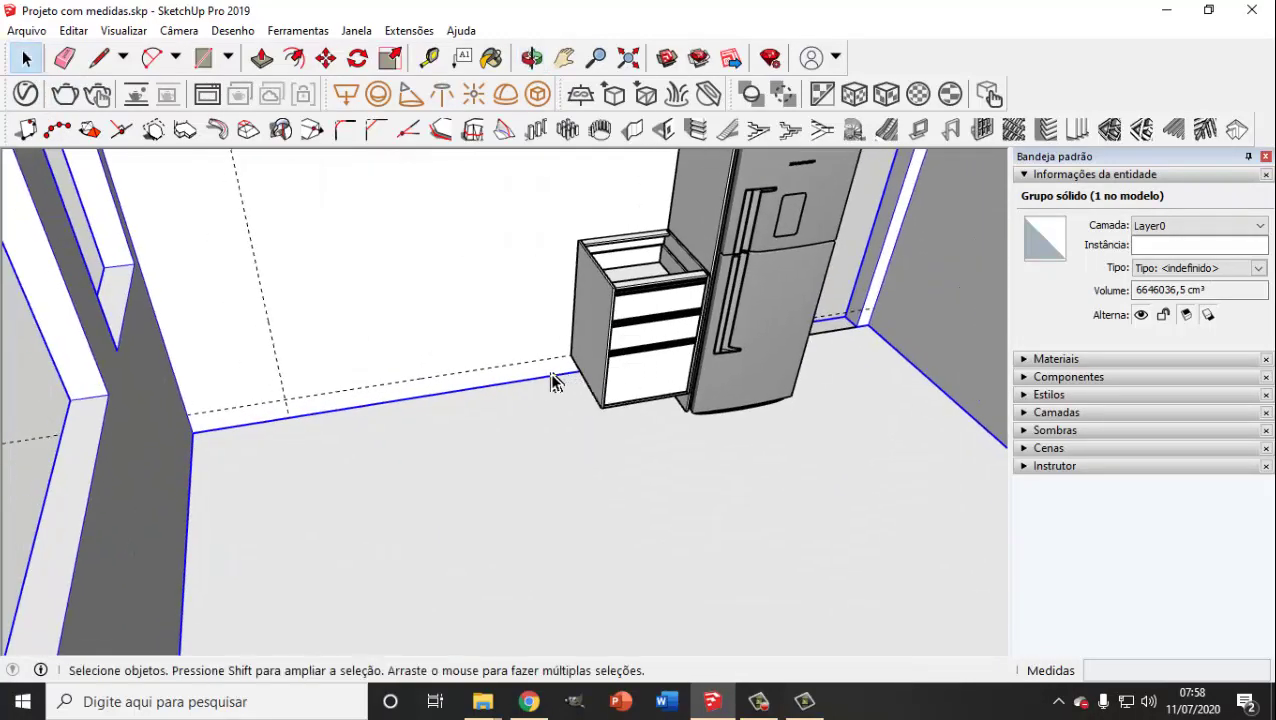
mouse_move(527, 447)
middle_down()
mouse_move(581, 501)
mouse_move(396, 404)
mouse_move(443, 481)
mouse_move(455, 626)
middle_up()
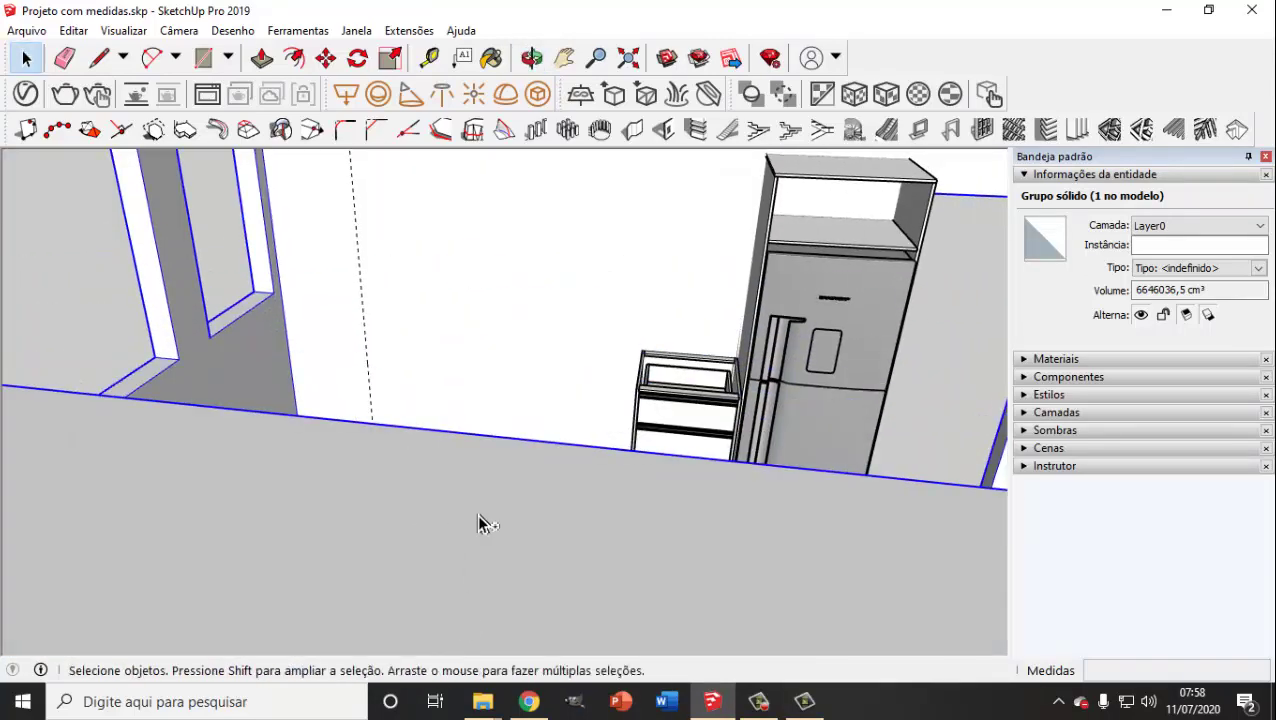
scroll(477, 514, down, 5)
mouse_move(550, 405)
middle_down()
mouse_move(524, 573)
mouse_move(477, 307)
middle_up()
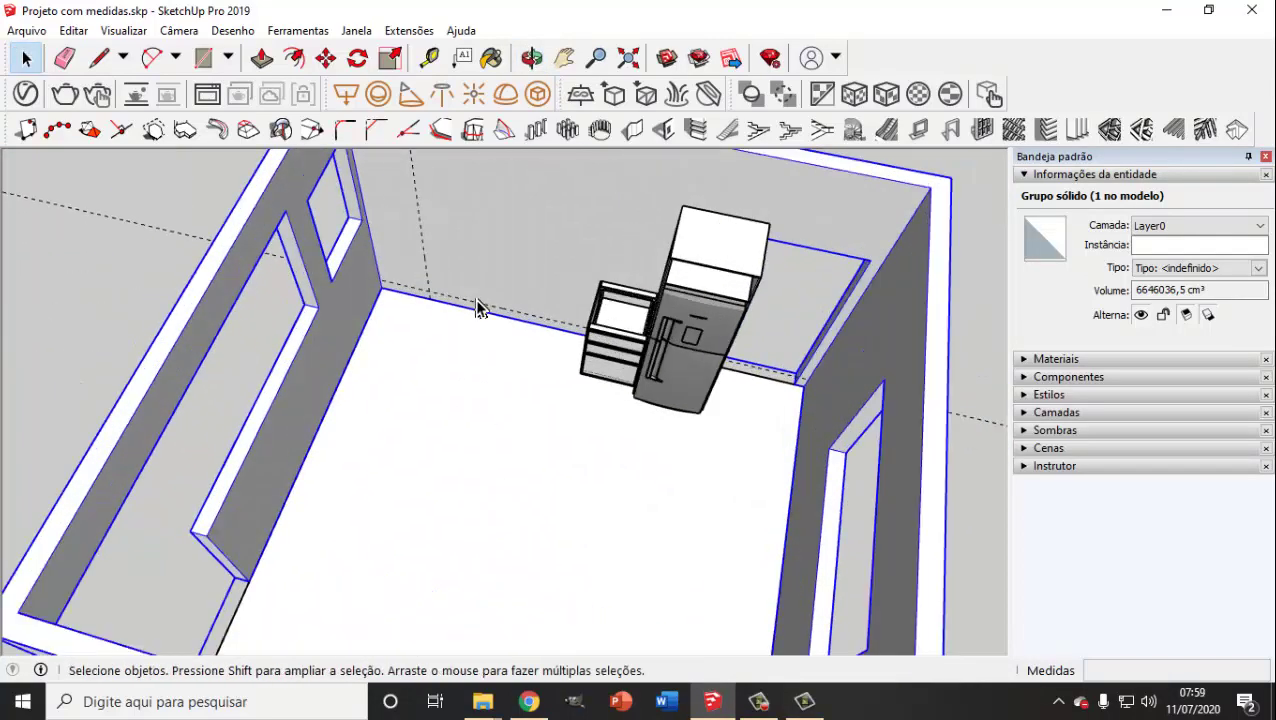
scroll(477, 307, up, 2)
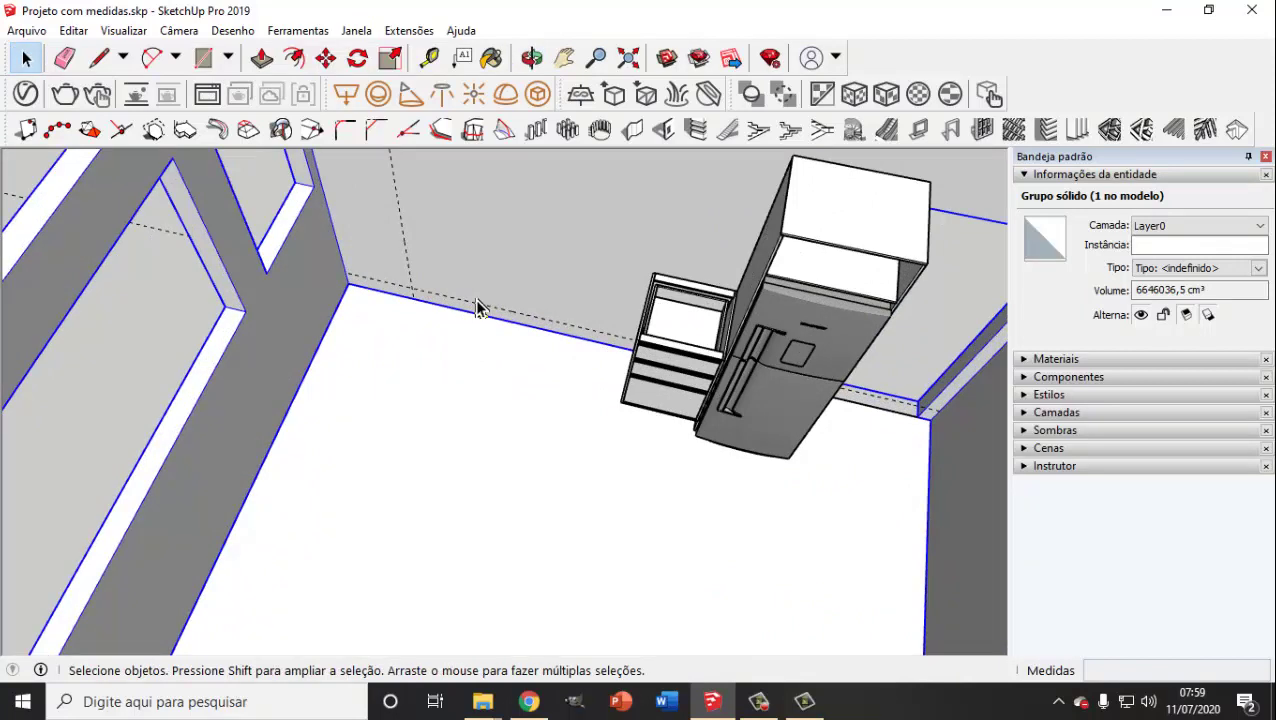